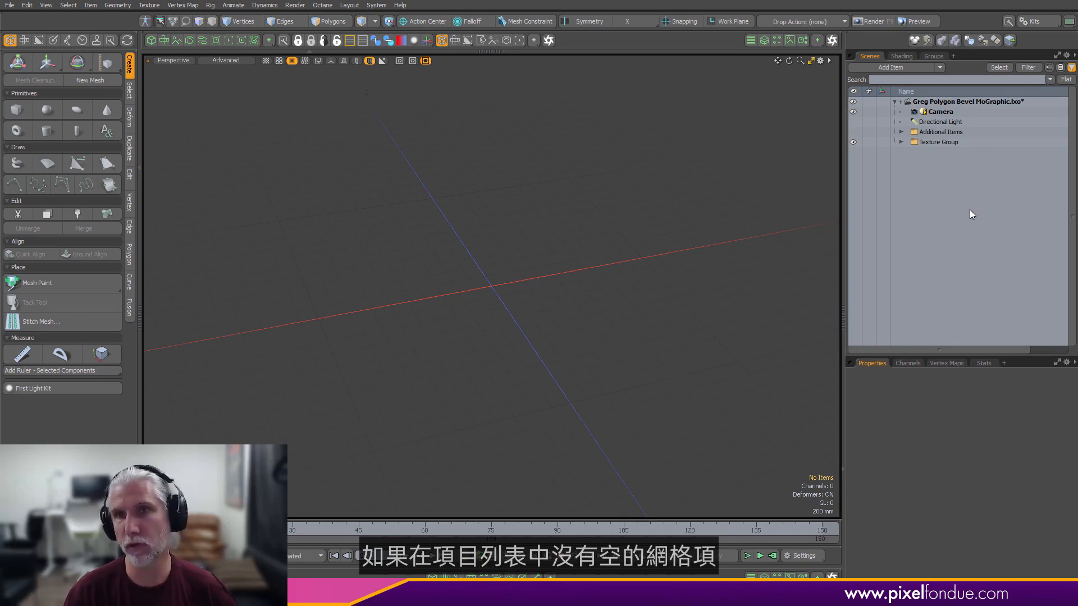
# - Create a new mesh item, place it below the Directional Light in the item list and rename it Plane
pyautogui.press('n')
pyautogui.moveTo(929, 149); pyautogui.dragTo(968, 128)
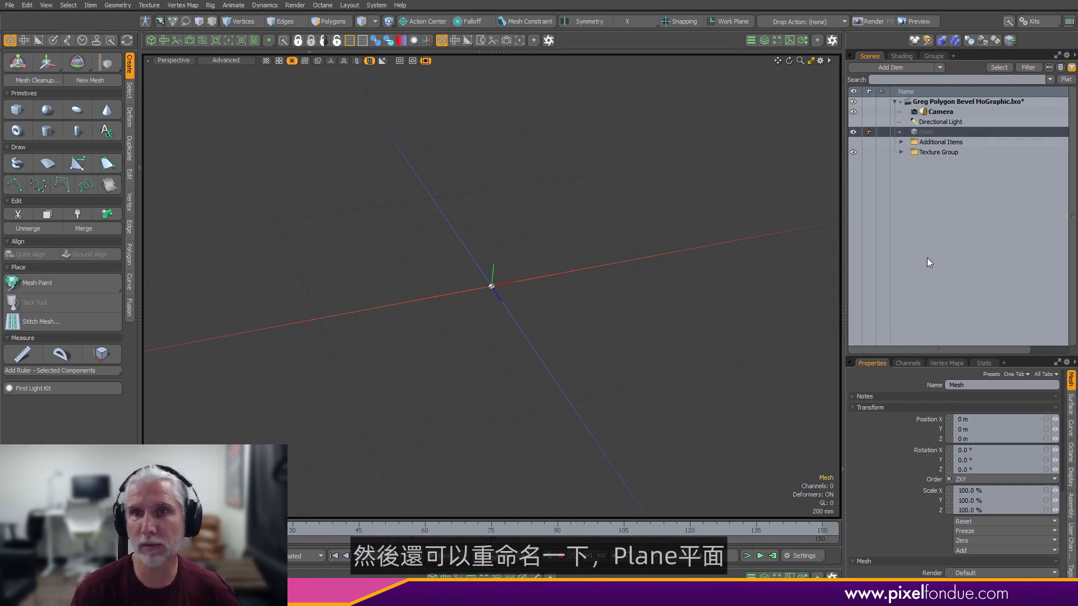
pyautogui.press('F2')
pyautogui.write('Plane')
pyautogui.press('Return')
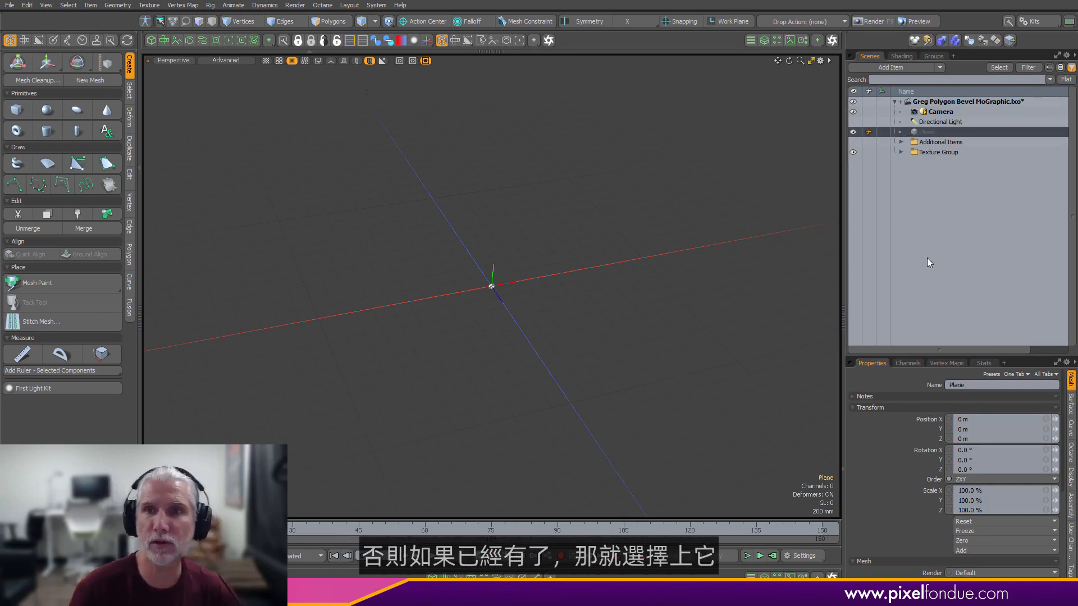
# - Show the mesh operations list, hide the modeling toolbox and add a MeshOp Stack to the Plane mesh
pyautogui.click(764, 40)
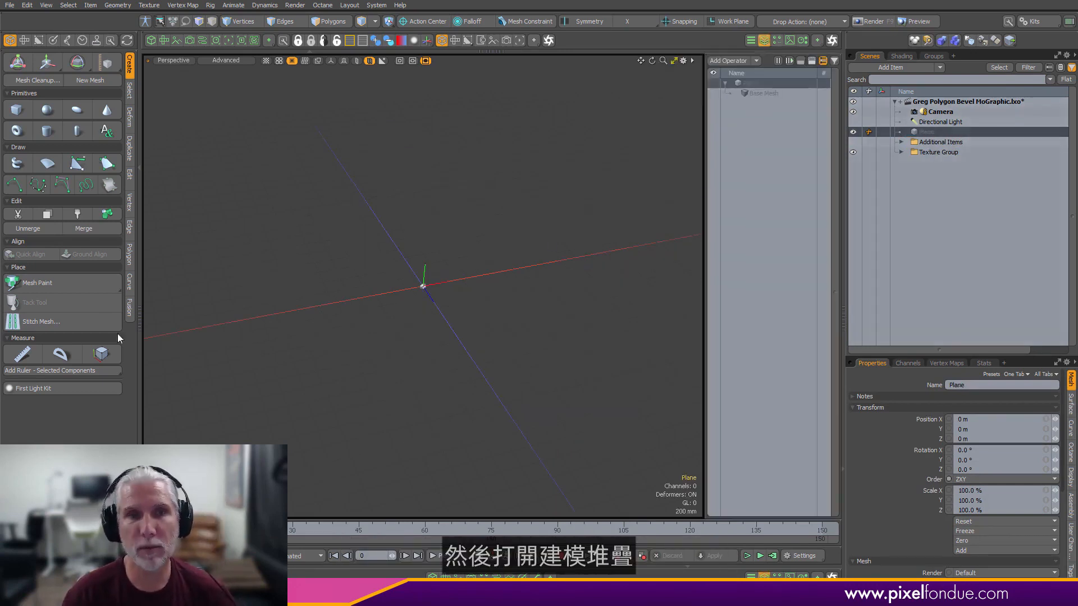
pyautogui.click(139, 368)
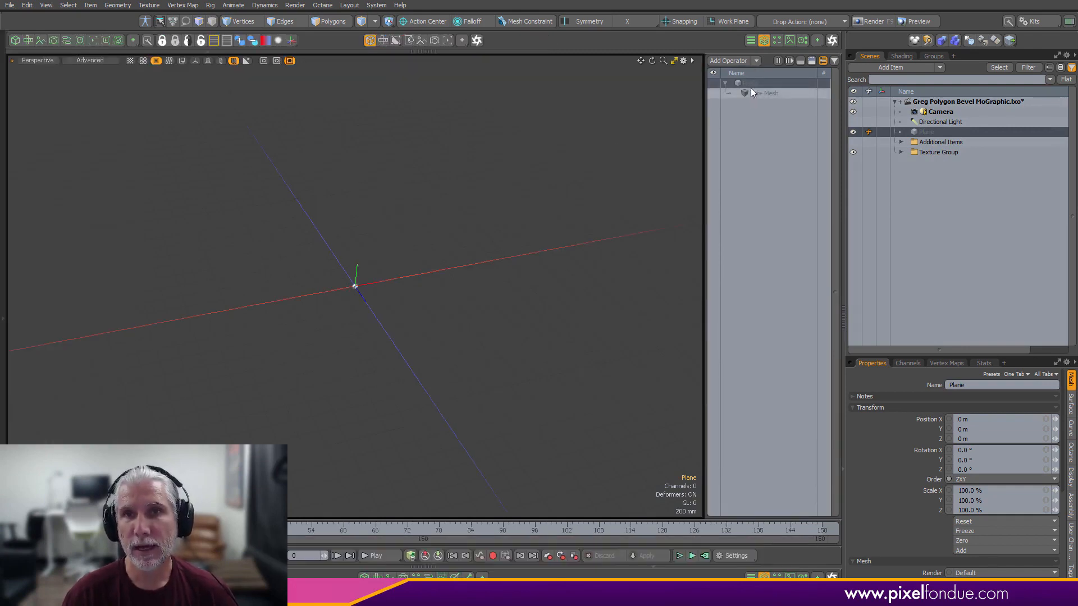
pyautogui.click(739, 61)
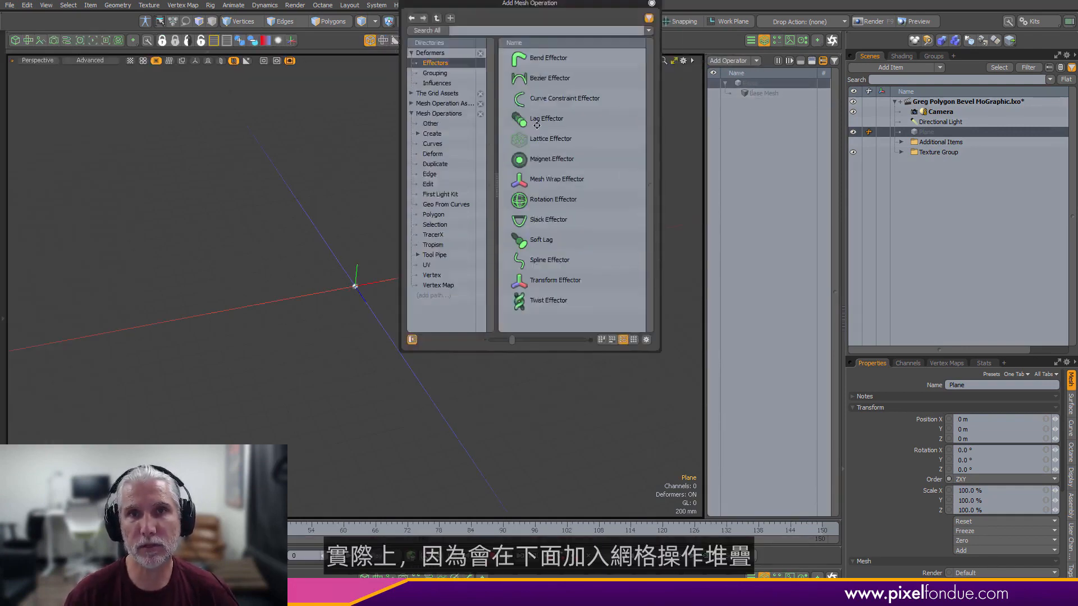
pyautogui.write('s')
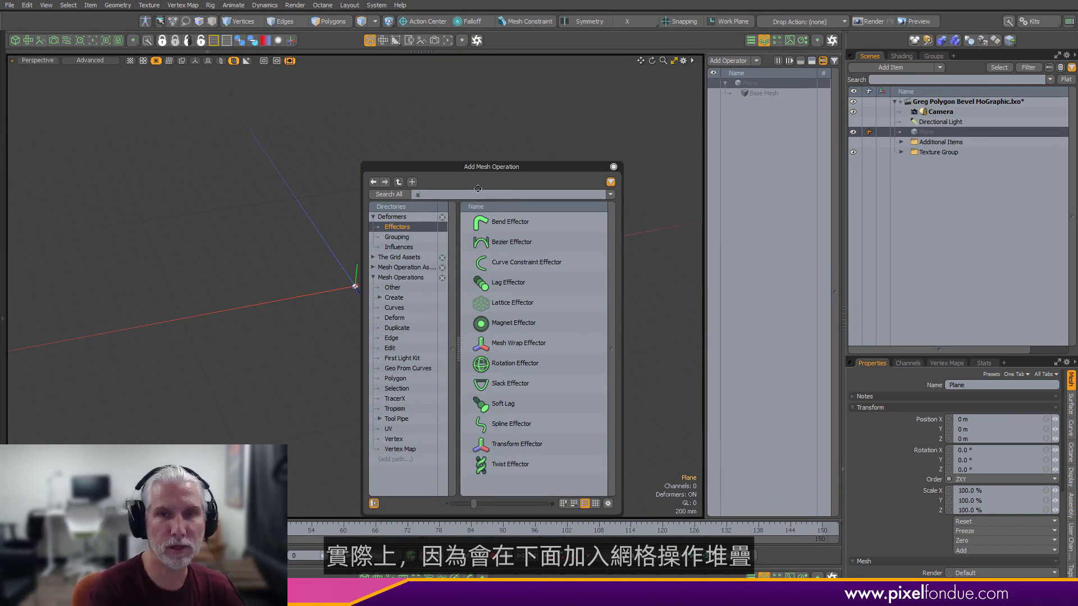
pyautogui.write('tack')
pyautogui.click(513, 282)
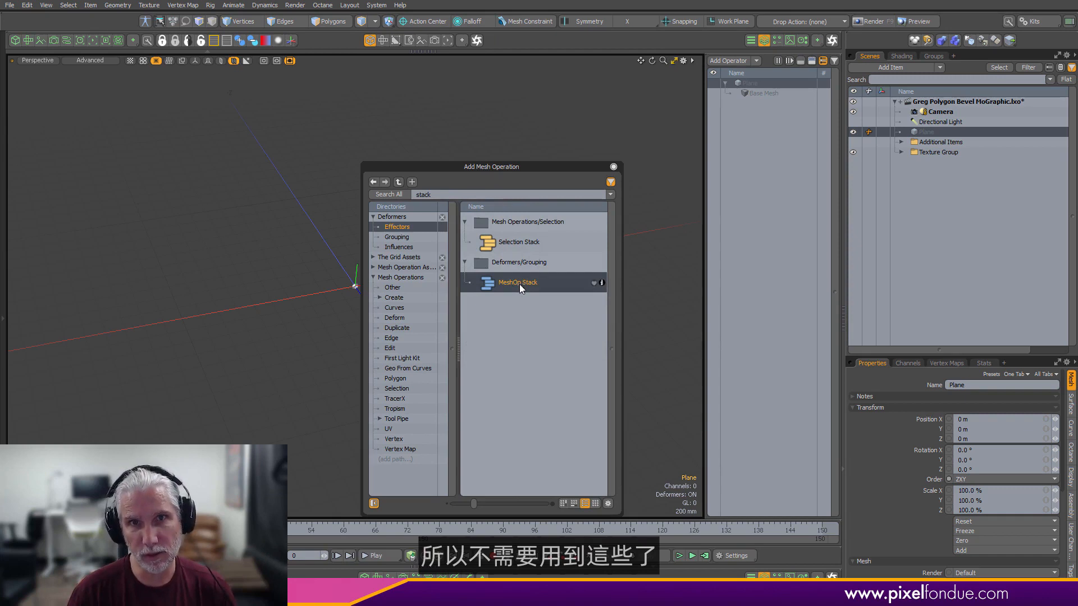
pyautogui.doubleClick(517, 285)
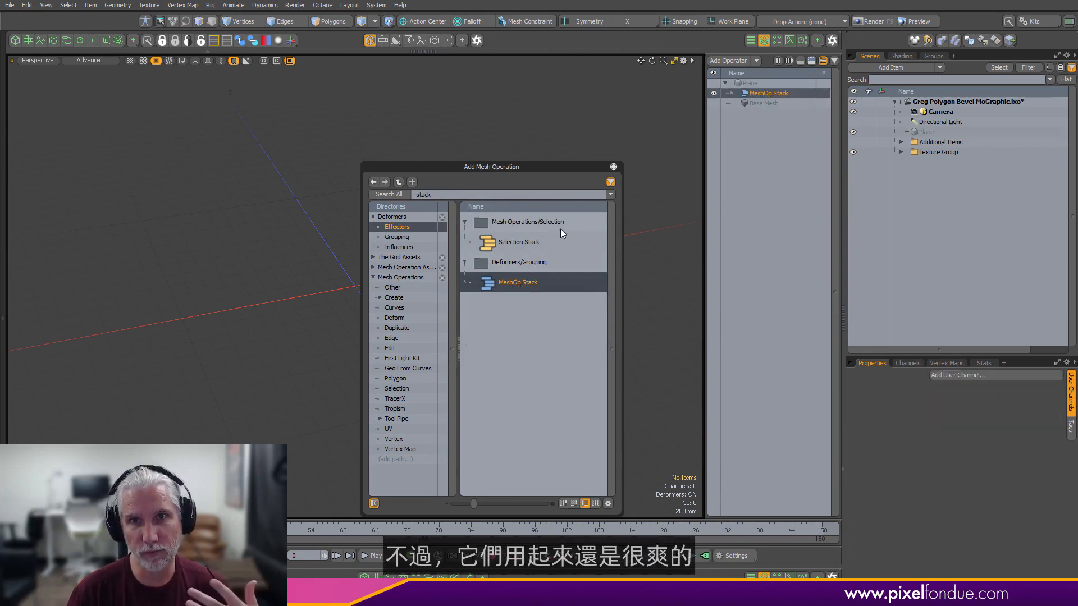
pyautogui.click(614, 167)
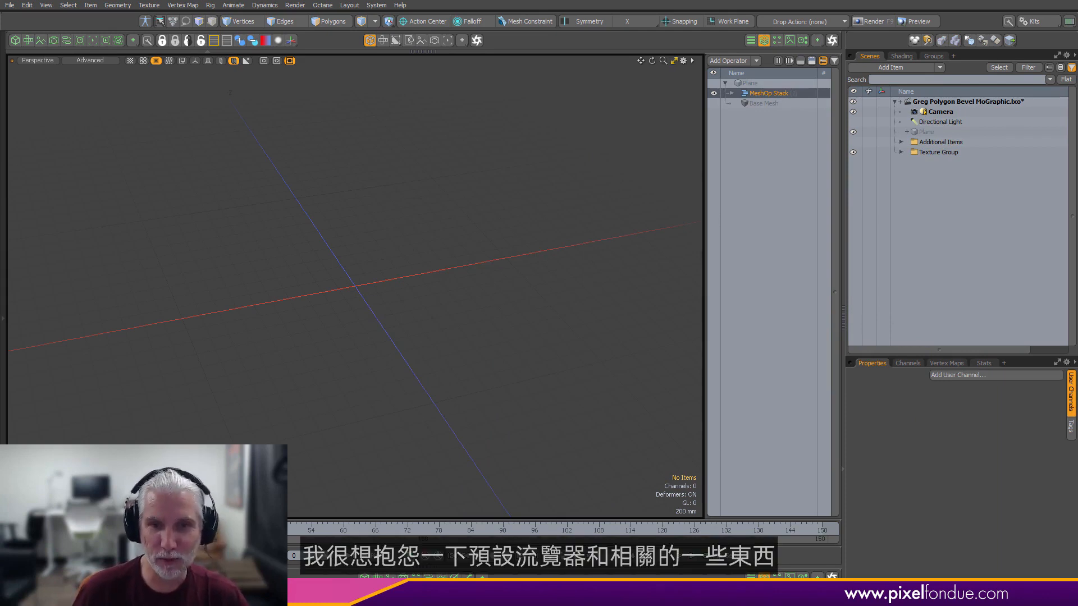
# - Show the schematic view, add the MeshOp Stack to its workspace and hide the mesh operations list
pyautogui.click(428, 577)
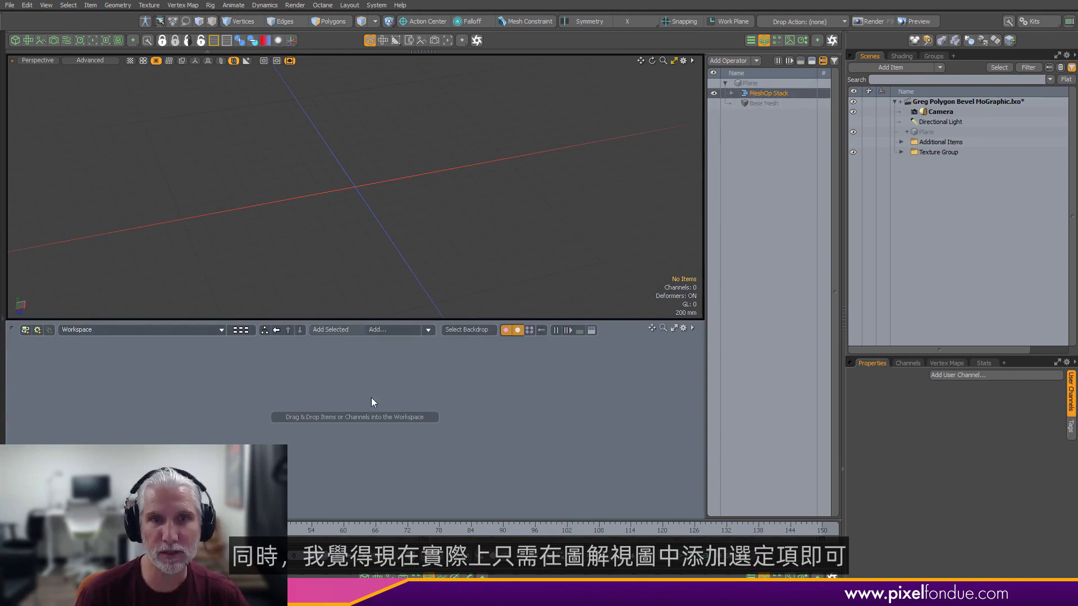
pyautogui.moveTo(420, 449); pyautogui.dragTo(444, 371)
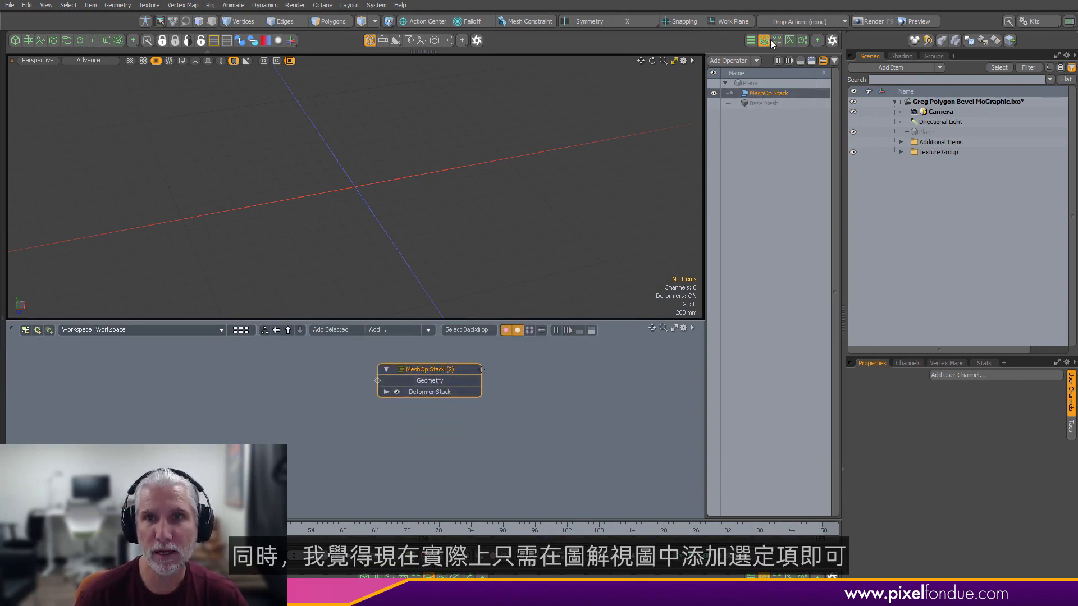
pyautogui.click(789, 60)
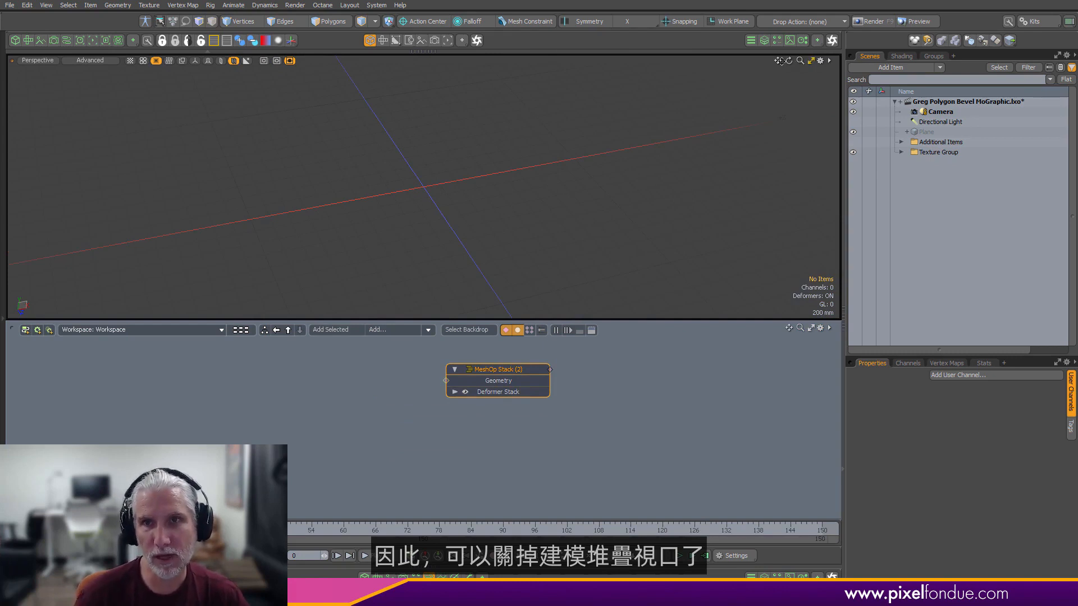
pyautogui.moveTo(506, 368); pyautogui.dragTo(514, 385)
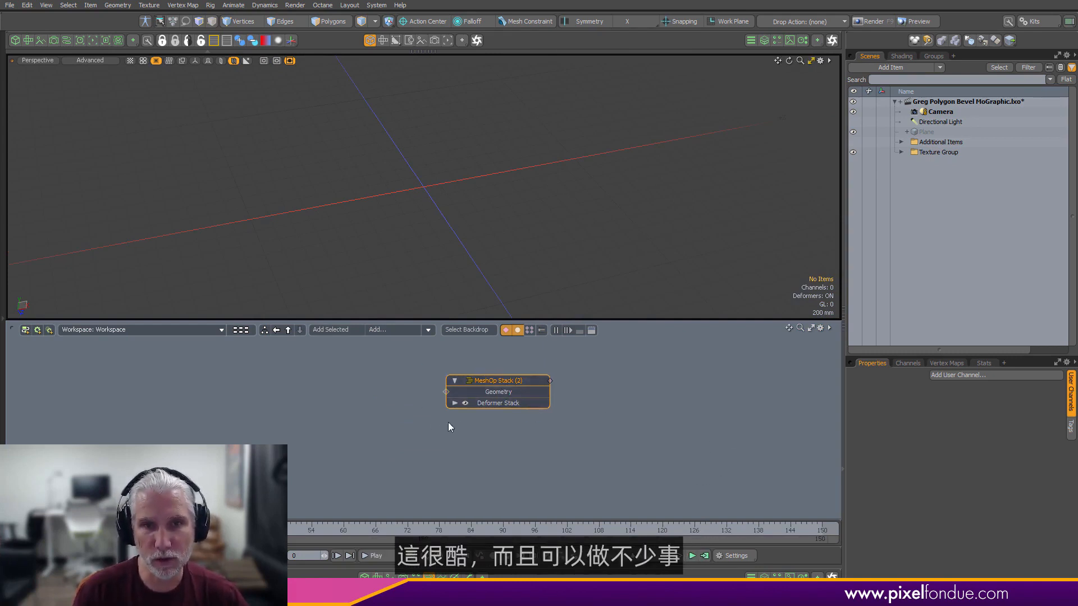
# - Add a Cube operation to the Deformer Stack of the MeshOp Stack node and place its node level with its input
pyautogui.click(454, 403)
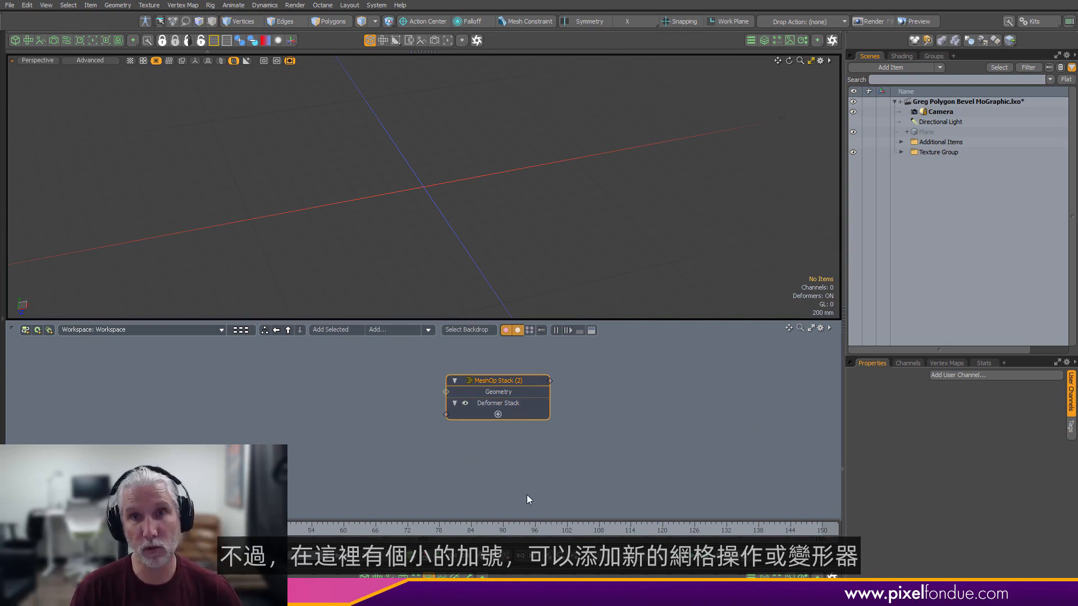
pyautogui.click(431, 420)
pyautogui.moveTo(446, 414); pyautogui.dragTo(314, 460)
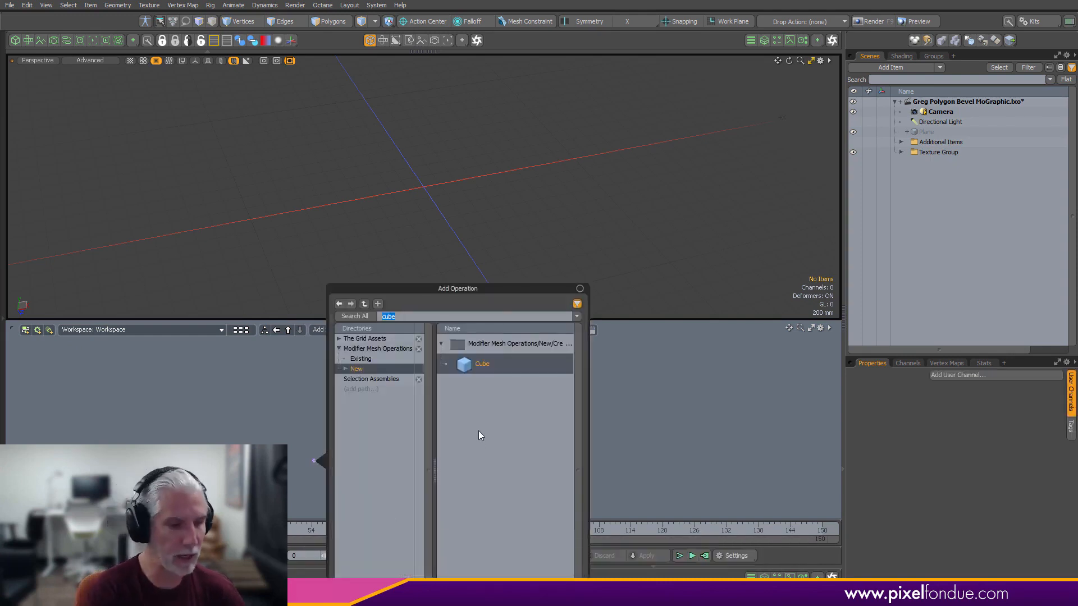
pyautogui.write('cub')
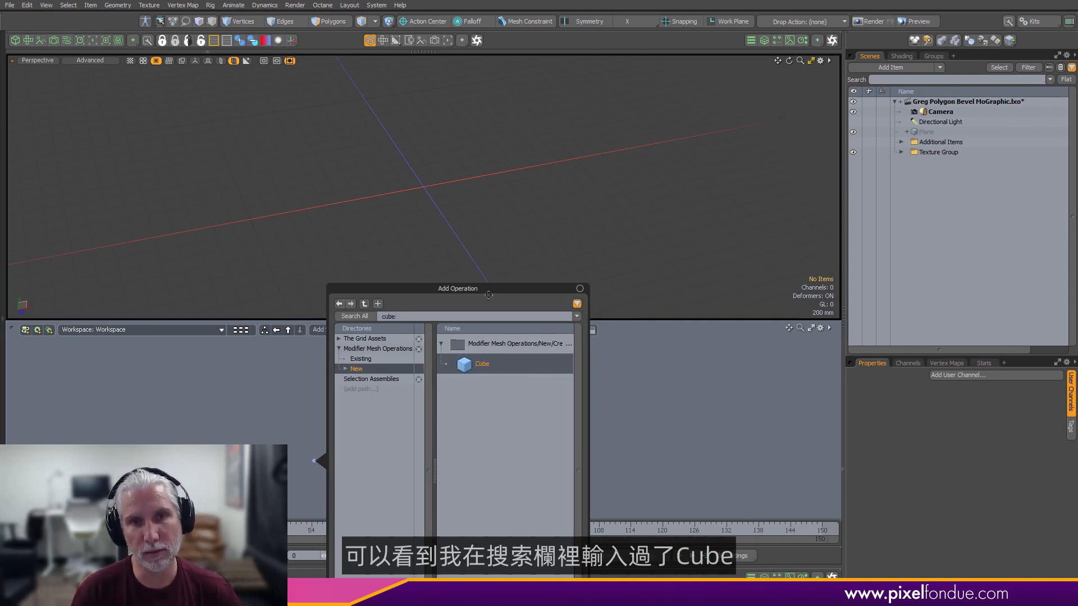
pyautogui.moveTo(461, 293); pyautogui.dragTo(473, 252)
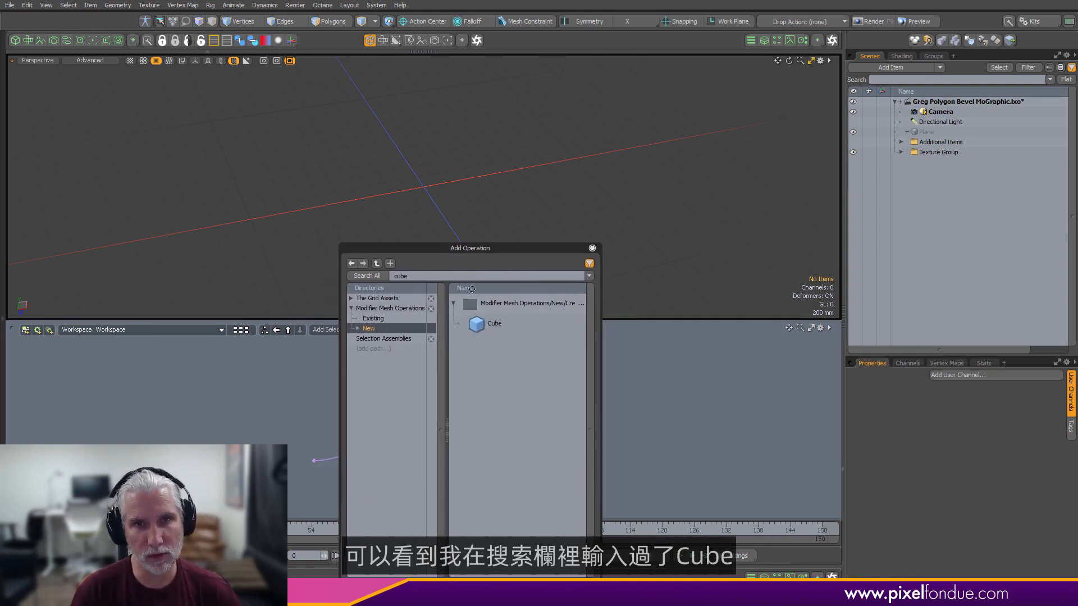
pyautogui.doubleClick(496, 324)
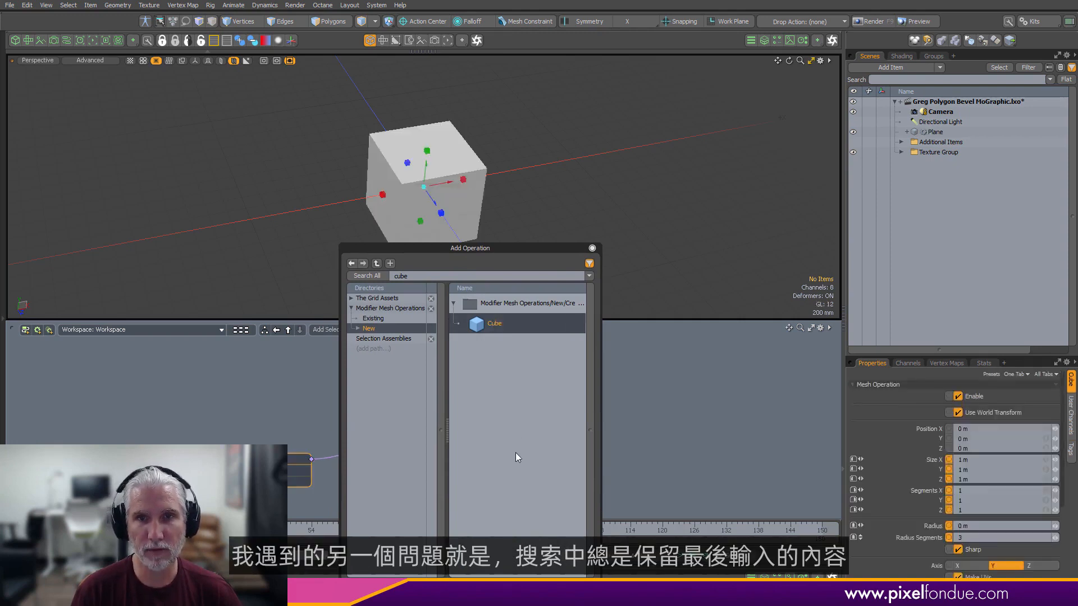
pyautogui.click(593, 248)
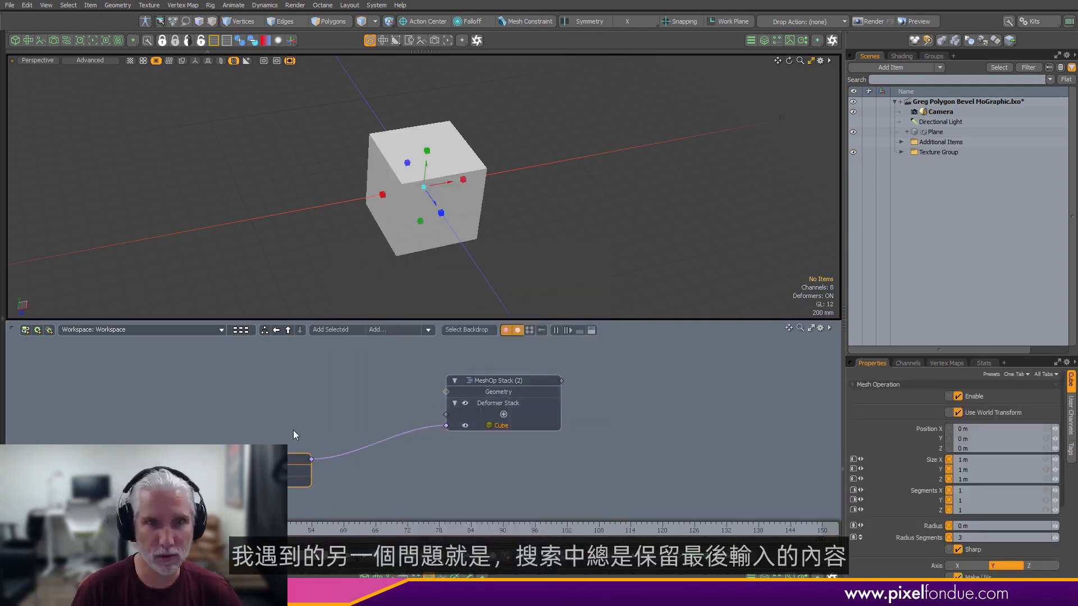
pyautogui.moveTo(283, 462); pyautogui.dragTo(306, 429)
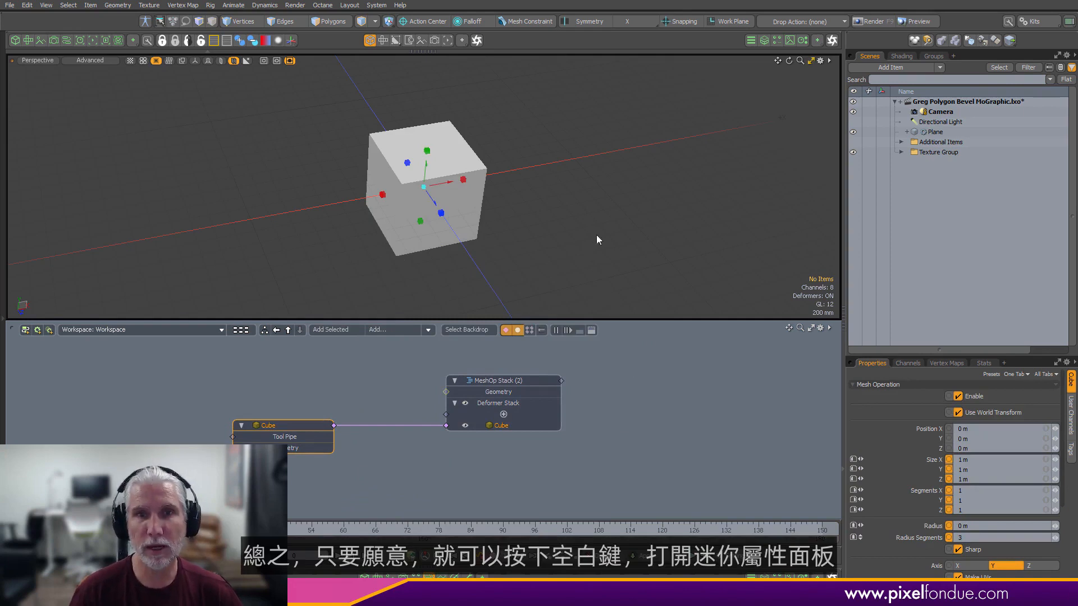
# - Flatten the procedural cube into a plane by setting its Size Y to 0 m
pyautogui.press('space')
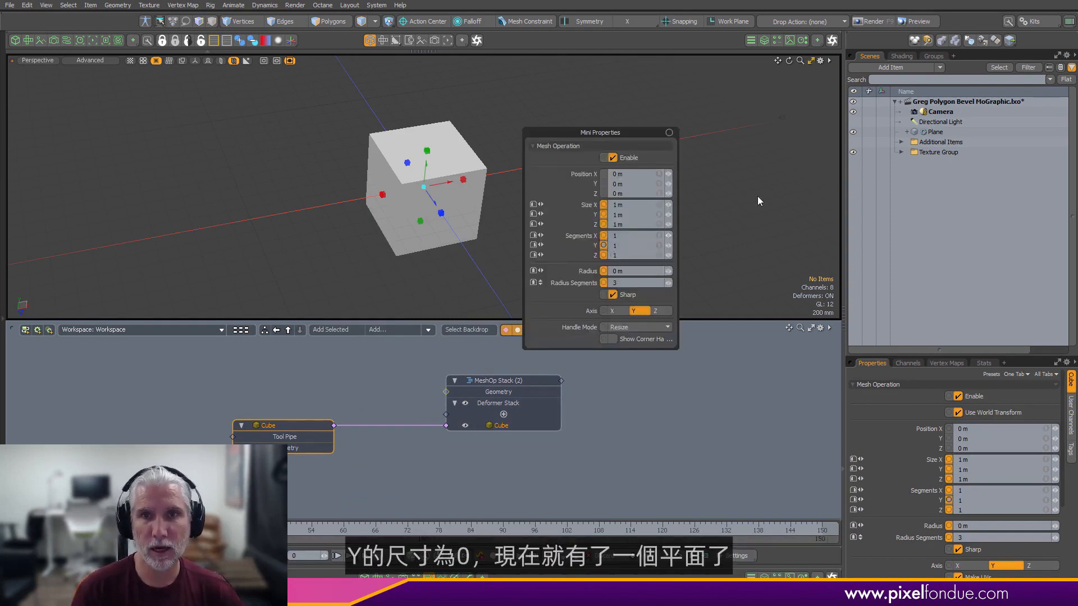
pyautogui.click(633, 215)
pyautogui.write('0')
pyautogui.press('Return')
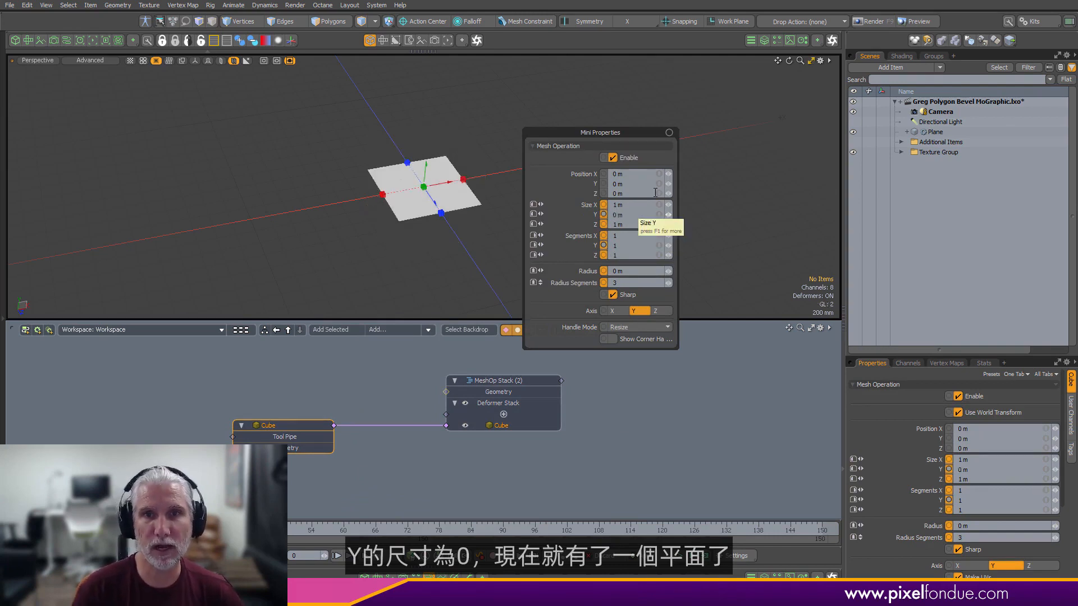
pyautogui.click(491, 199)
pyautogui.scroll(3, 493, 197)
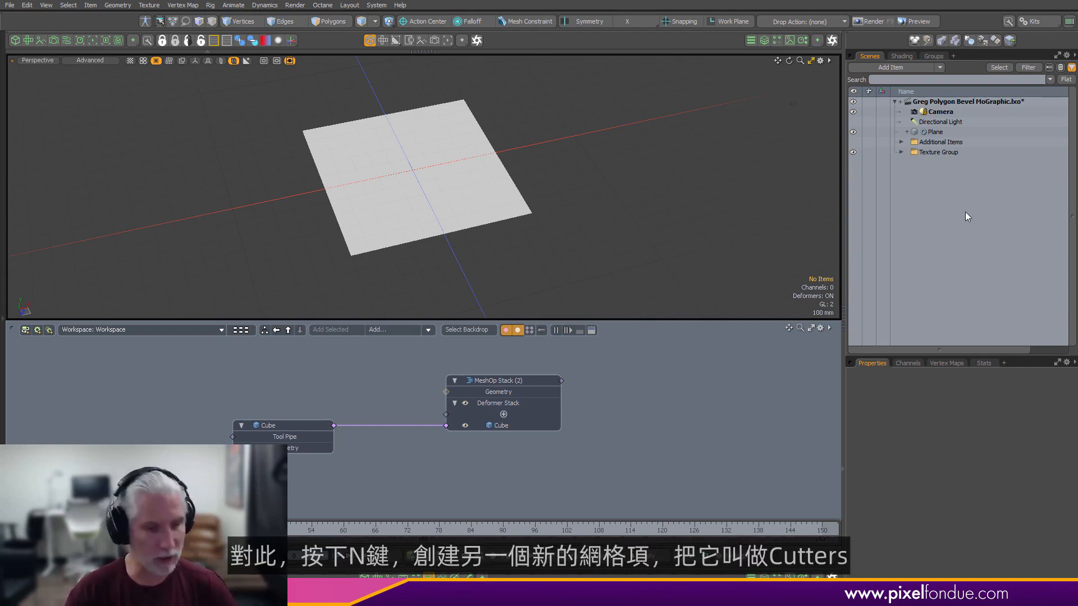
# - Create another mesh item, place it directly below Plane in the item list and name it Cutters
pyautogui.press('n')
pyautogui.moveTo(934, 166); pyautogui.dragTo(933, 140)
pyautogui.write('Cutters')
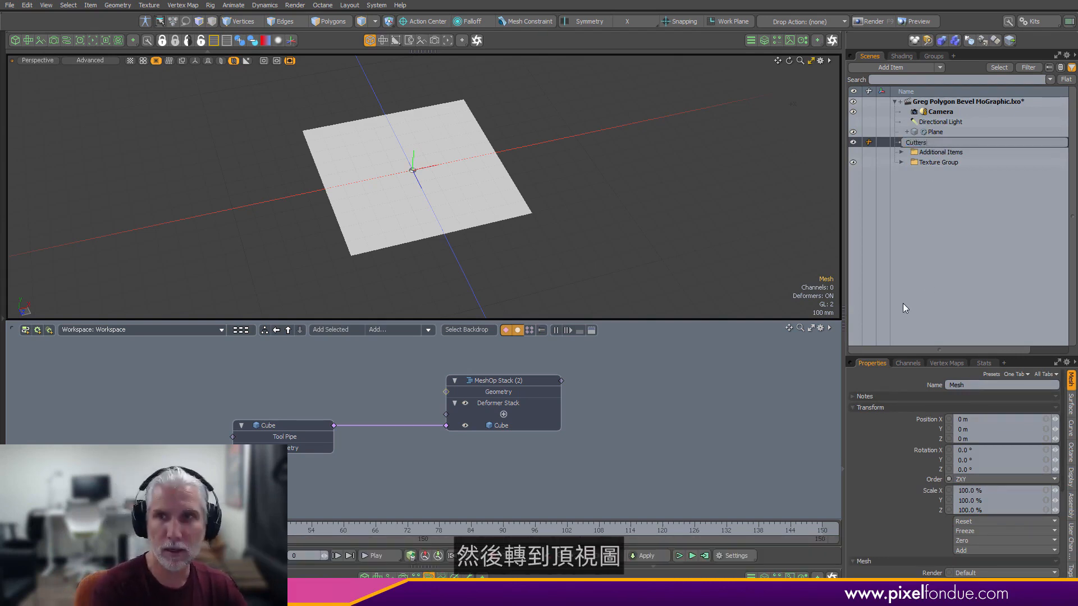
pyautogui.press('Return')
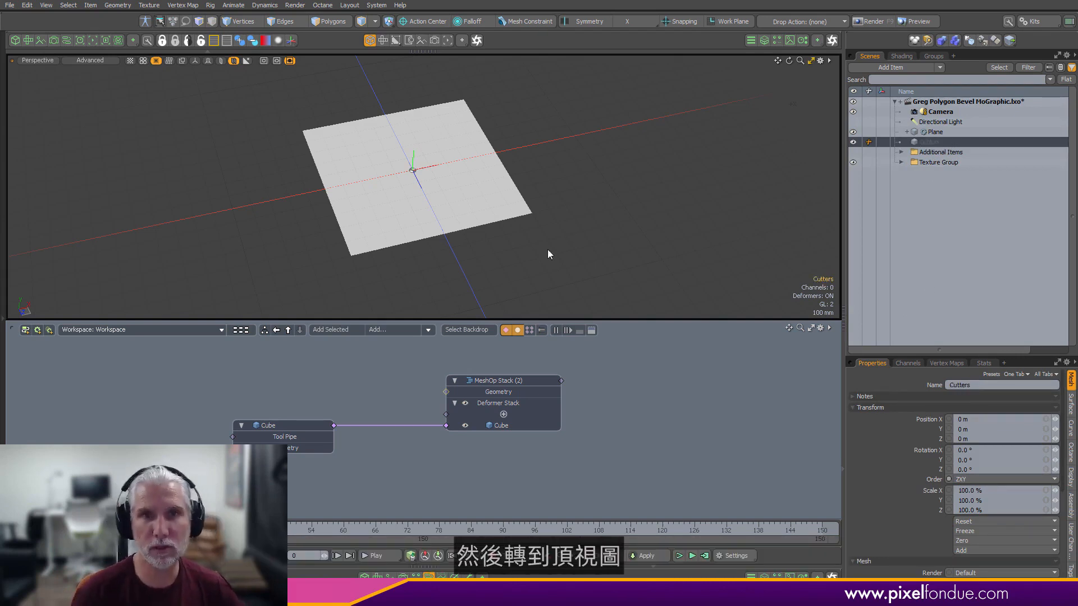
# - In a Top view, draw a flat cube primitive about 580 × 675 mm over the plane's upper-left corner and switch to wireframe shading
pyautogui.hotkey('ctrl', 'space')
pyautogui.click(558, 212)
pyautogui.hotkey('ctrl', '2')
pyautogui.click(626, 278)
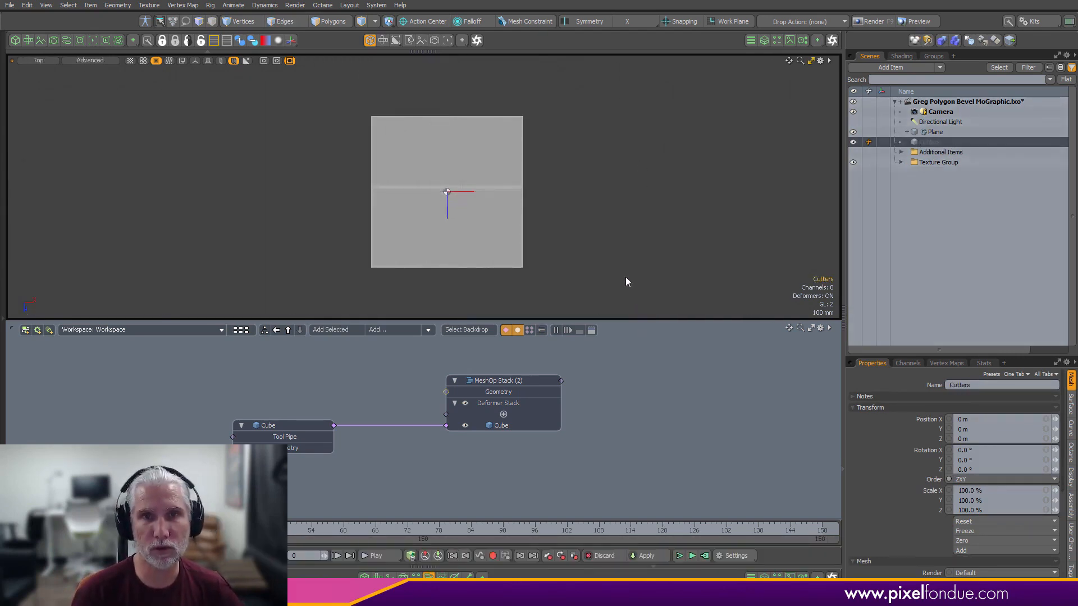
pyautogui.click(4, 85)
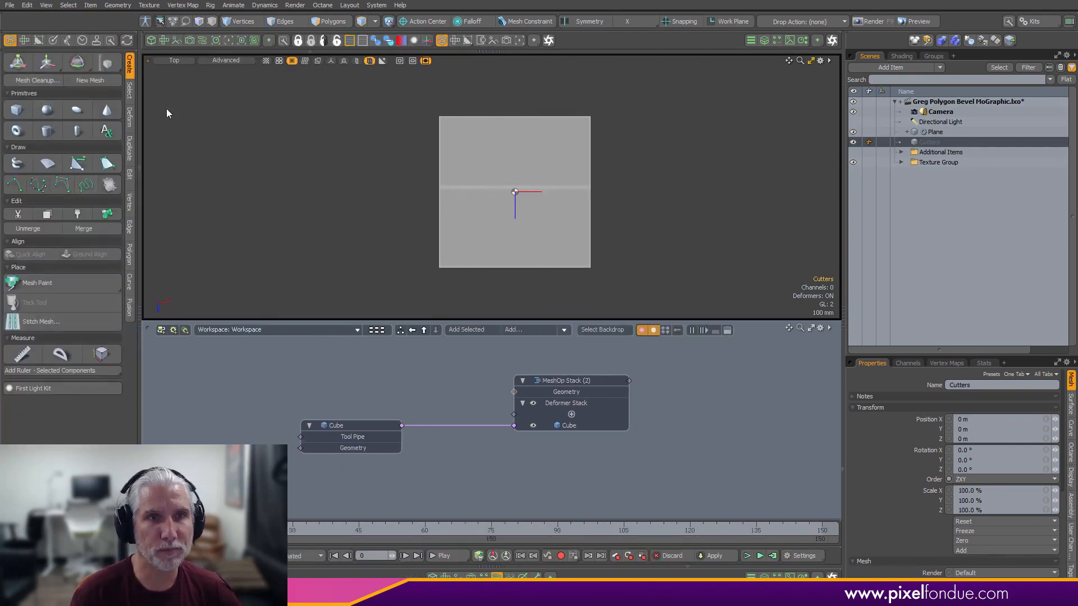
pyautogui.click(16, 110)
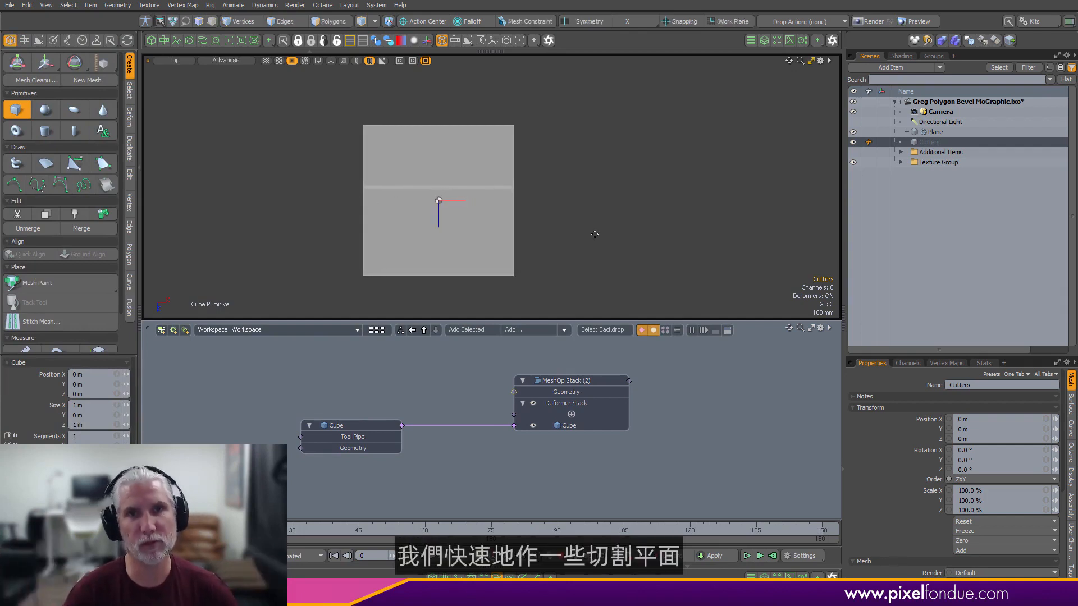
pyautogui.moveTo(331, 101); pyautogui.dragTo(419, 203)
pyautogui.hotkey('ctrl', '2')
pyautogui.click(478, 139)
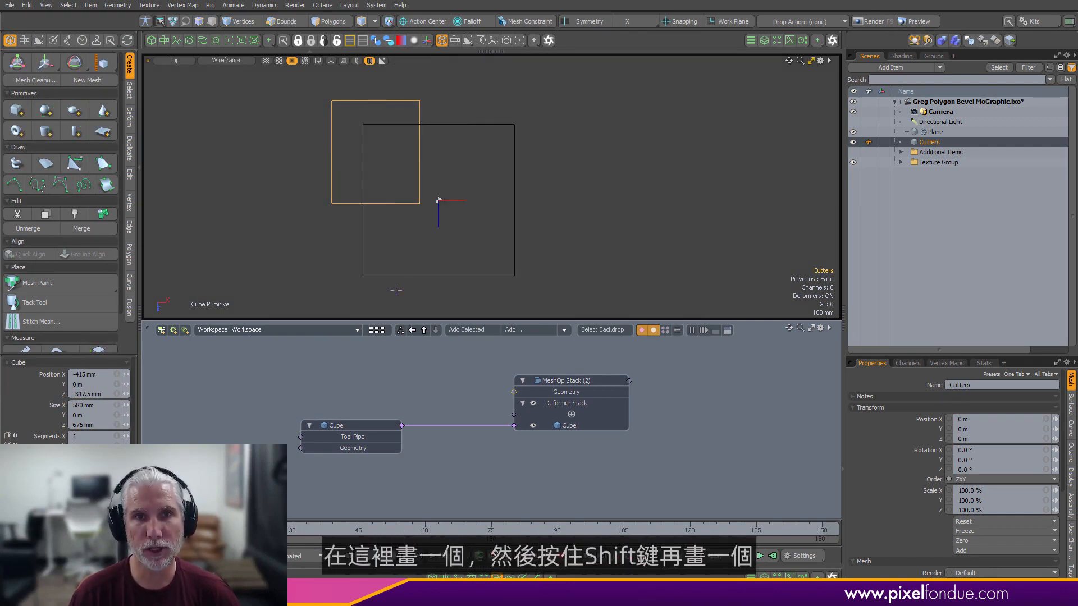
# - Draw three more separate flat rectangles in Cutters, overlapping each other and the plane's lower middle, upper right and lower left
pyautogui.keyDown('shift'); pyautogui.moveTo(396, 291); pyautogui.dragTo(497, 171); pyautogui.keyUp('shift')
pyautogui.keyDown('shift'); pyautogui.moveTo(560, 100); pyautogui.dragTo(368, 188); pyautogui.keyUp('shift')
pyautogui.keyDown('shift'); pyautogui.moveTo(321, 303); pyautogui.dragTo(439, 150); pyautogui.keyUp('shift')
pyautogui.press('space')
pyautogui.click(622, 245)
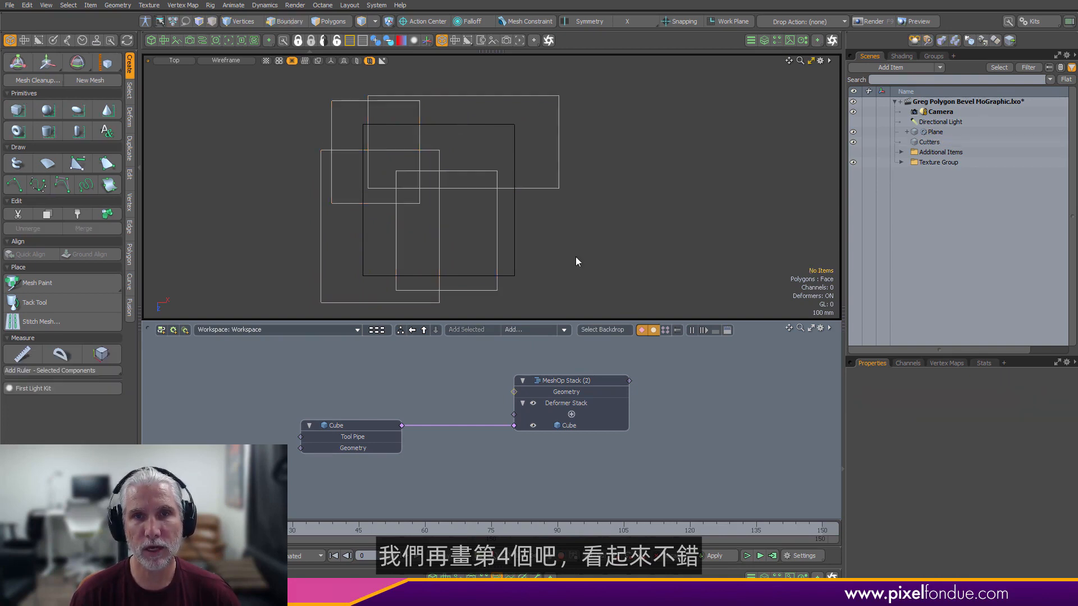
# - Return the viewport to Perspective with Advanced shading and hide the Plane item
pyautogui.hotkey('ctrl', 'space')
pyautogui.keyDown('alt'); pyautogui.moveTo(488, 278); pyautogui.dragTo(553, 185); pyautogui.keyUp('alt')
pyautogui.hotkey('ctrl', '2')
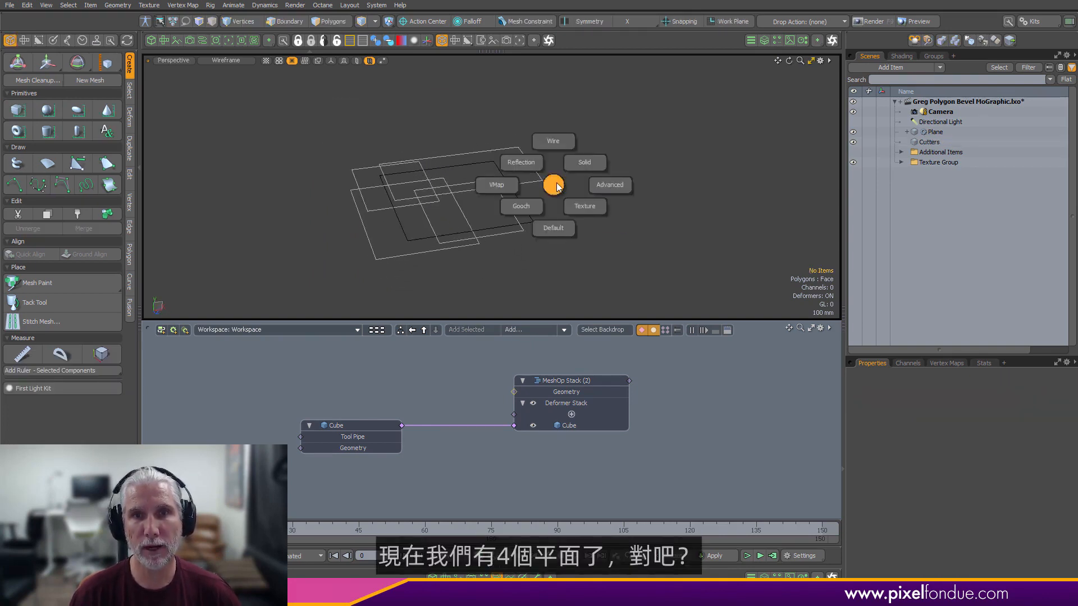
pyautogui.click(617, 184)
pyautogui.moveTo(487, 211)
pyautogui.keyDown('alt'); pyautogui.mouseDown()
pyautogui.moveTo(441, 209)
pyautogui.moveTo(457, 209)
pyautogui.mouseUp(); pyautogui.keyUp('alt')
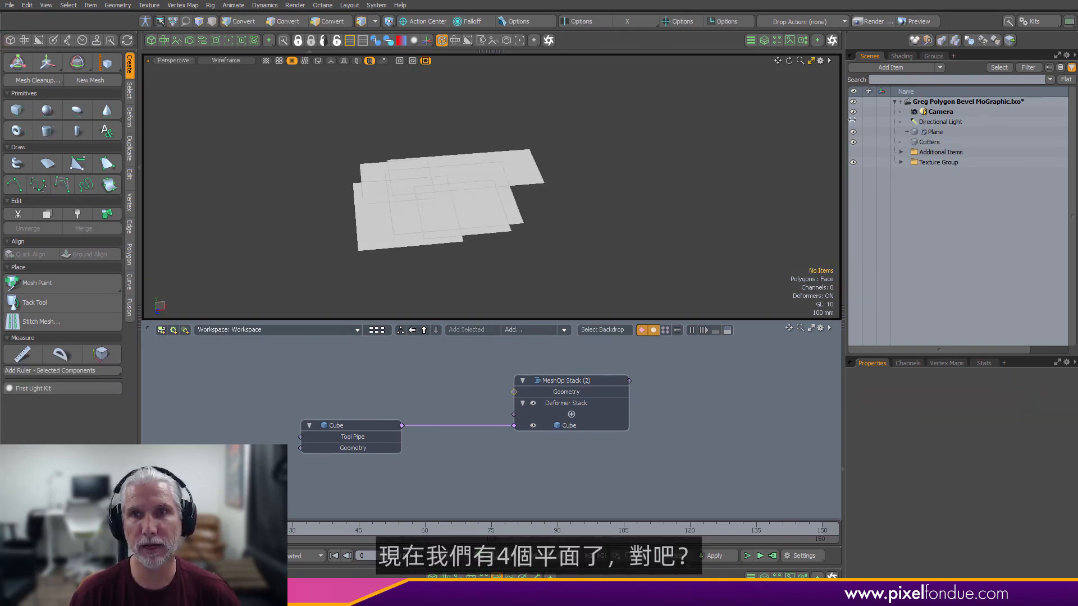
pyautogui.click(853, 132)
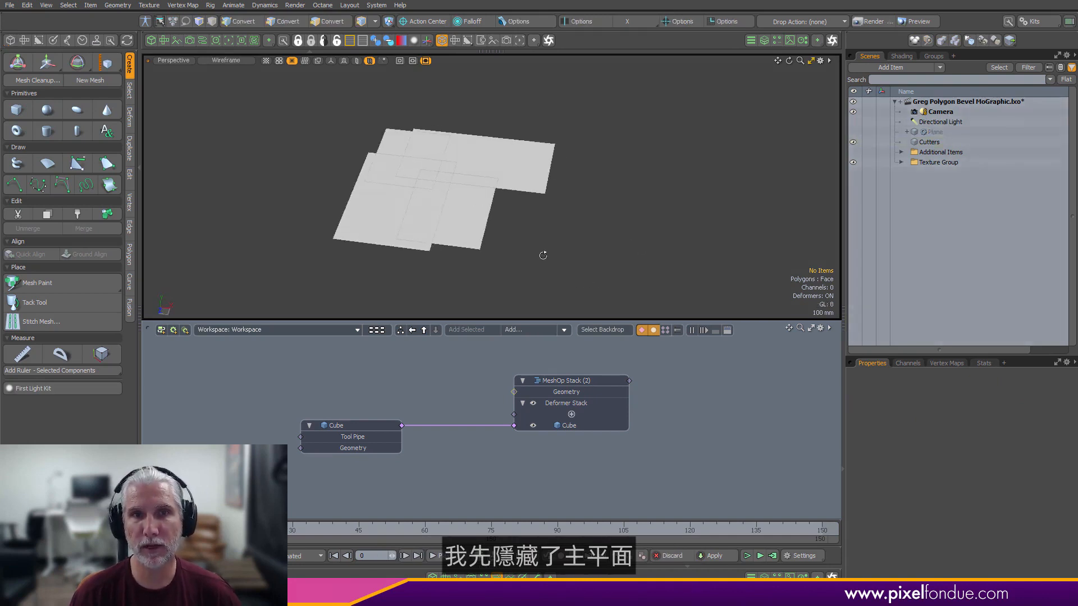
# - Select only the lower-left rectangle polygon in Cutters and apply a Transform deformer to it
pyautogui.press('3')
pyautogui.moveTo(472, 228)
pyautogui.mouseDown()
pyautogui.moveTo(379, 192)
pyautogui.moveTo(560, 168)
pyautogui.mouseUp()
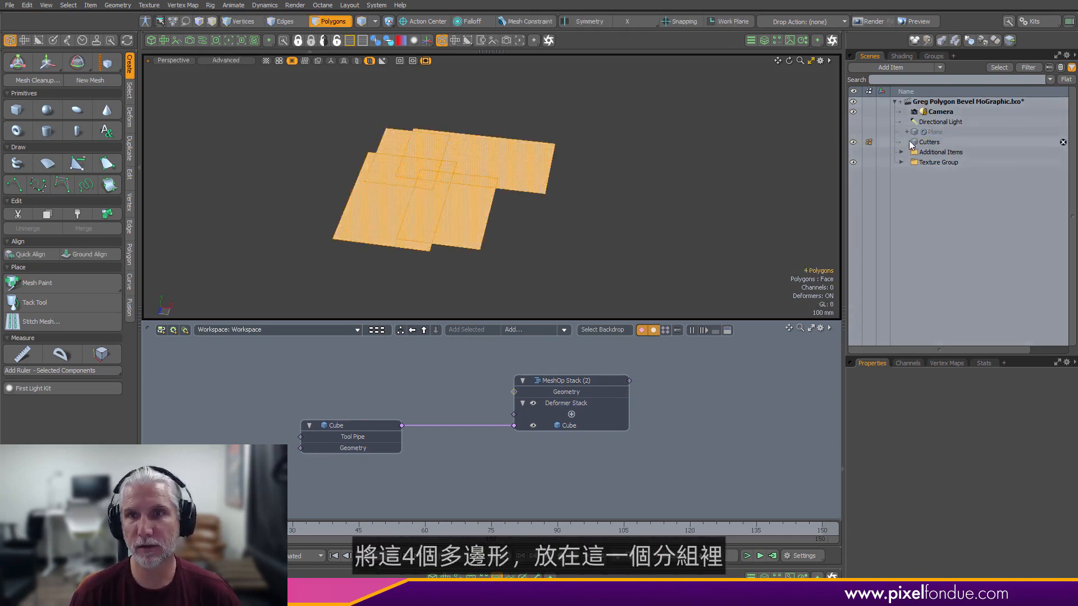
pyautogui.click(621, 227)
pyautogui.click(368, 219)
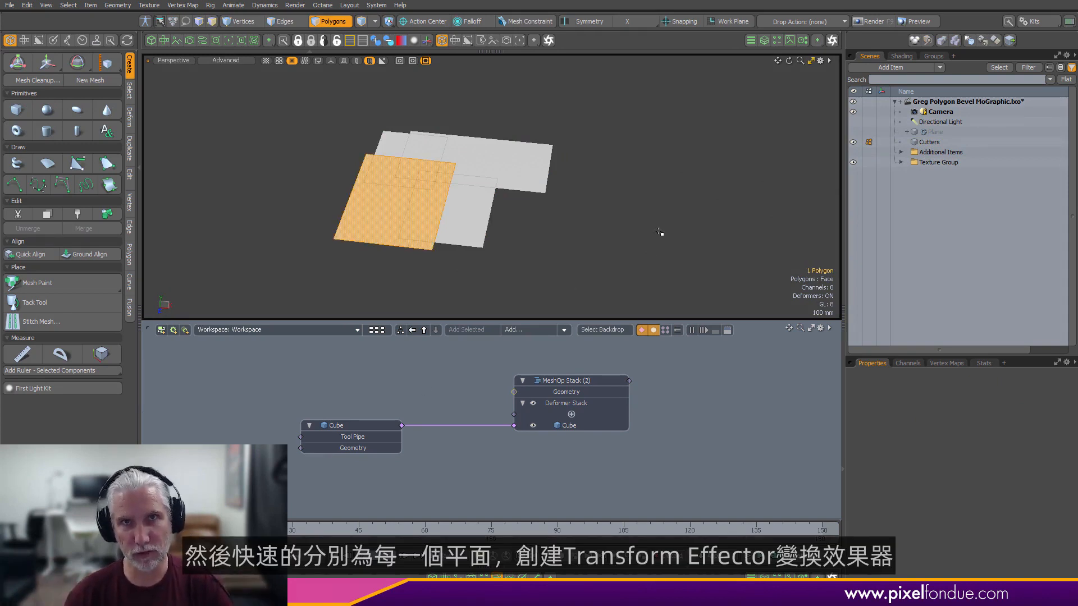
pyautogui.click(68, 41)
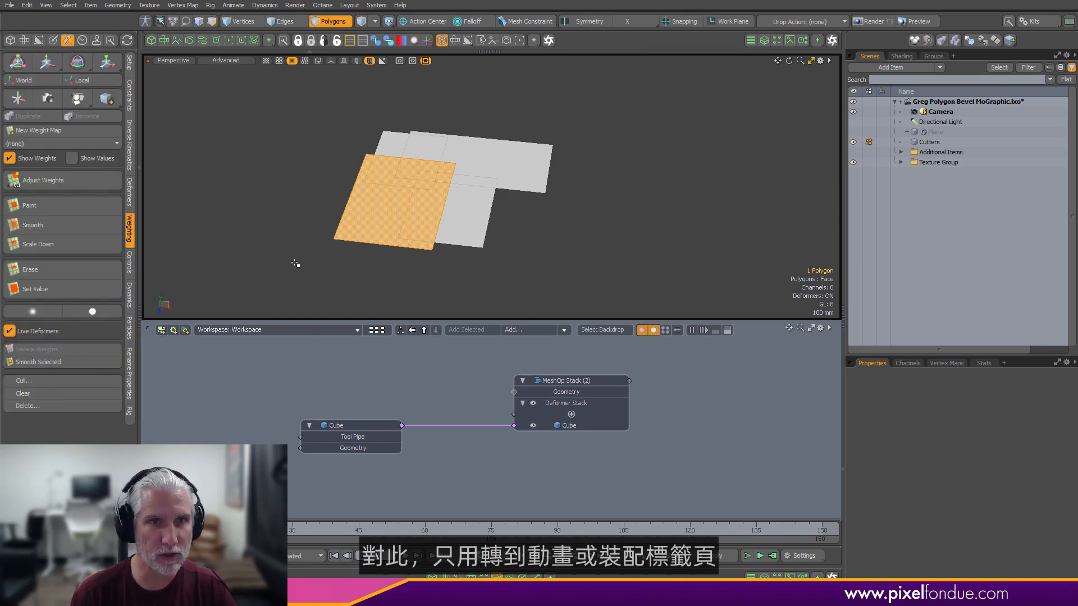
pyautogui.click(130, 192)
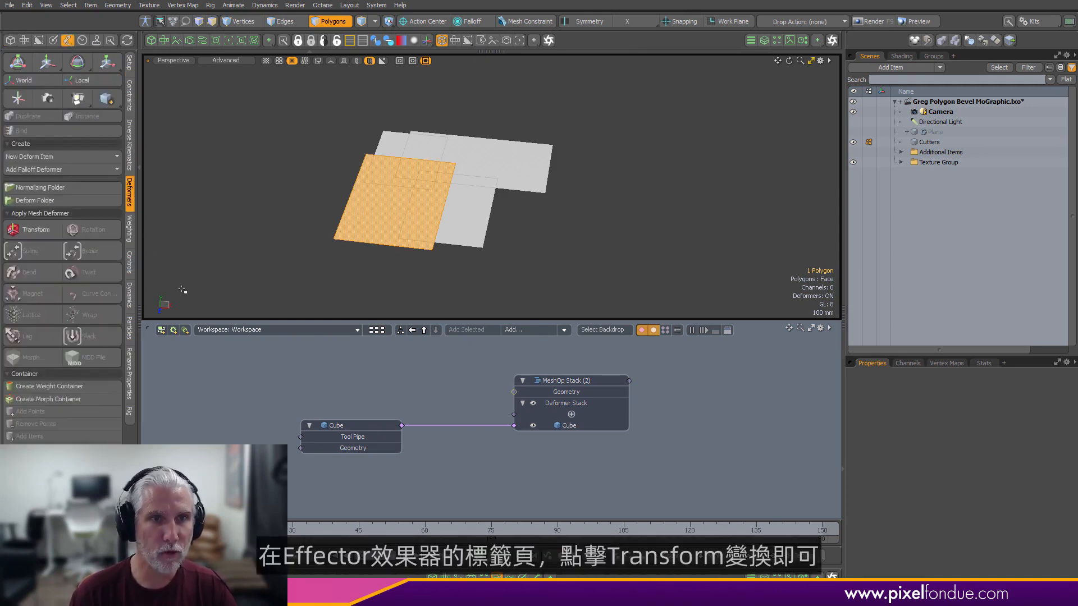
pyautogui.click(36, 229)
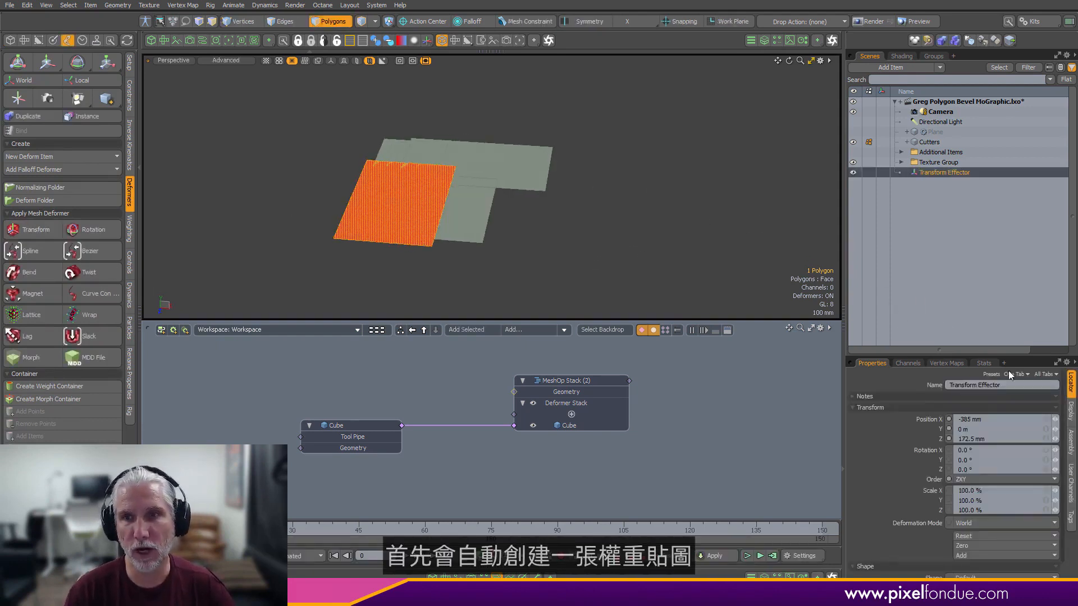
# - Check the mesh's weight maps, add the Transform Effector to the schematic and reveal its connected Transform (Weight) node
pyautogui.click(955, 367)
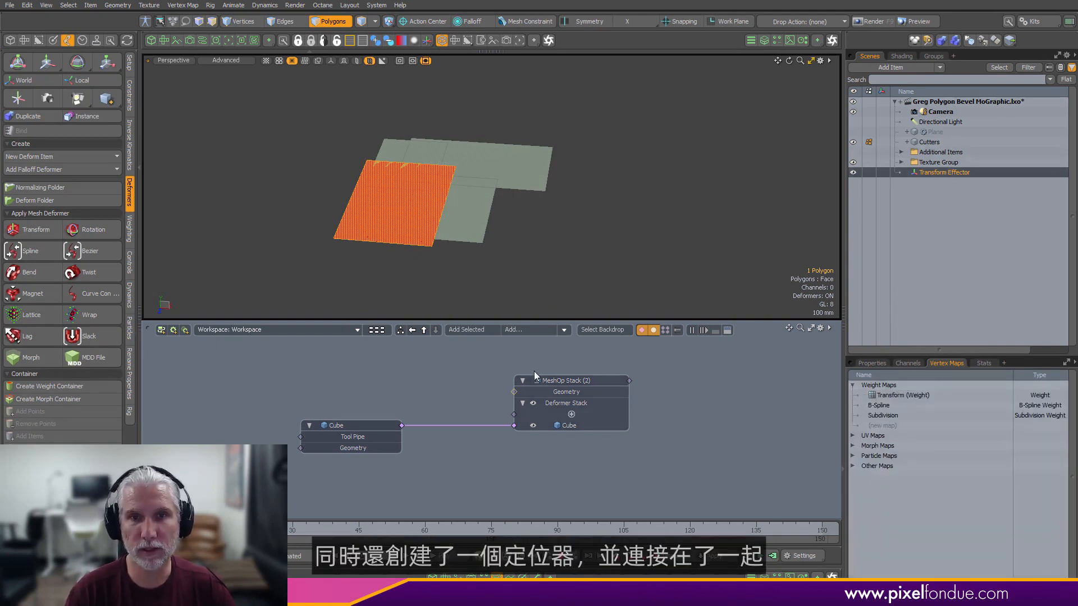
pyautogui.scroll(-2, 684, 388)
pyautogui.keyDown('alt'); pyautogui.moveTo(682, 389); pyautogui.dragTo(652, 449); pyautogui.keyUp('alt')
pyautogui.moveTo(955, 170); pyautogui.dragTo(359, 387)
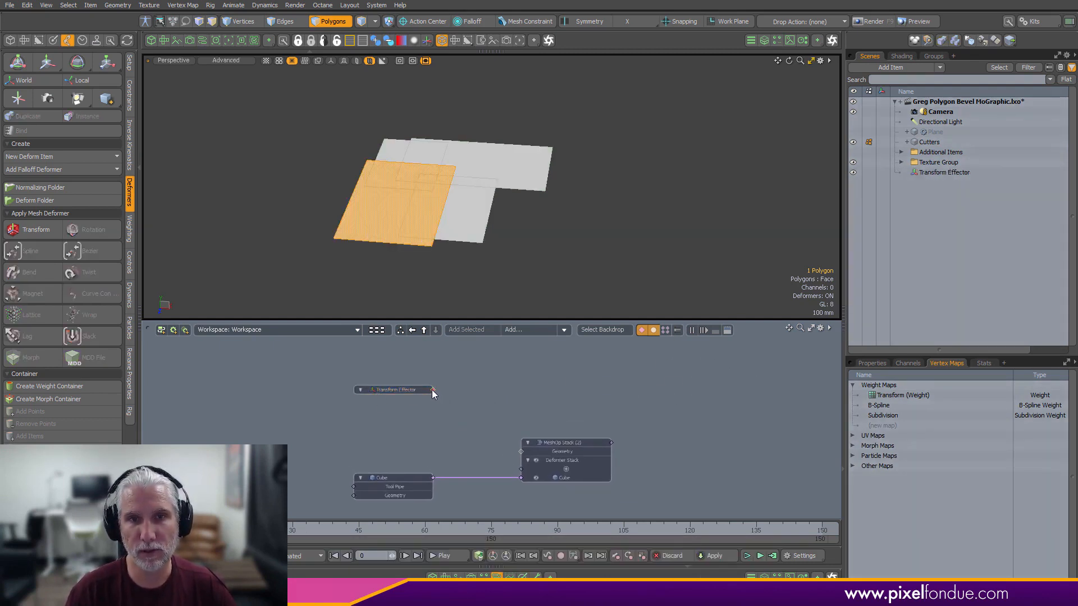
pyautogui.doubleClick(433, 390)
pyautogui.moveTo(425, 375); pyautogui.dragTo(521, 375)
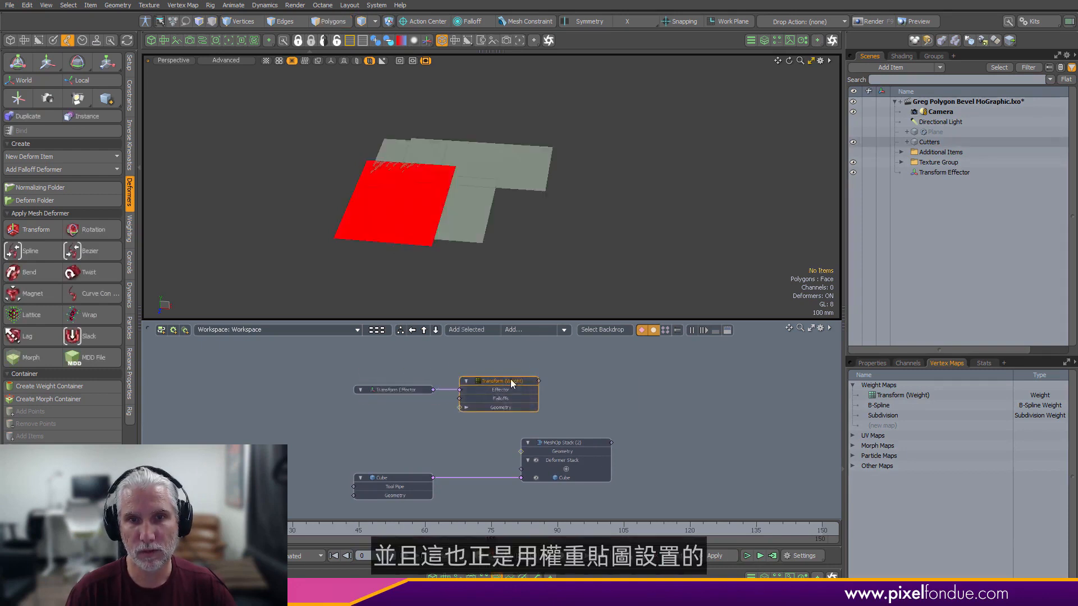
# - Inspect the Transform (Weight) influence settings and reveal its connected Cutters geometry node, arranged below the Transform Effector in the schematic
pyautogui.click(873, 364)
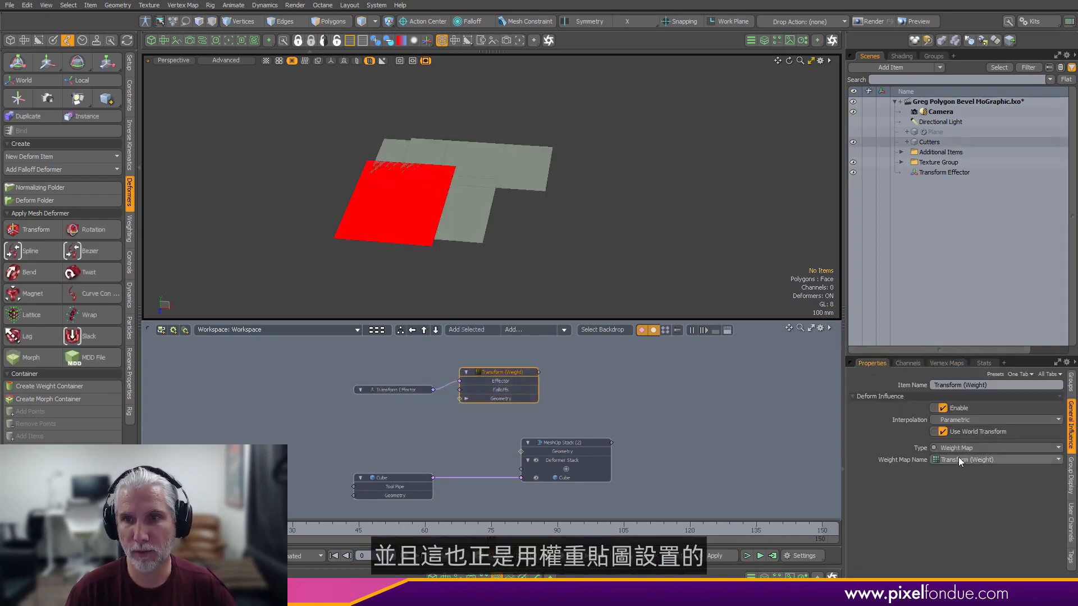
pyautogui.moveTo(514, 374); pyautogui.dragTo(540, 384)
pyautogui.scroll(4, 487, 414)
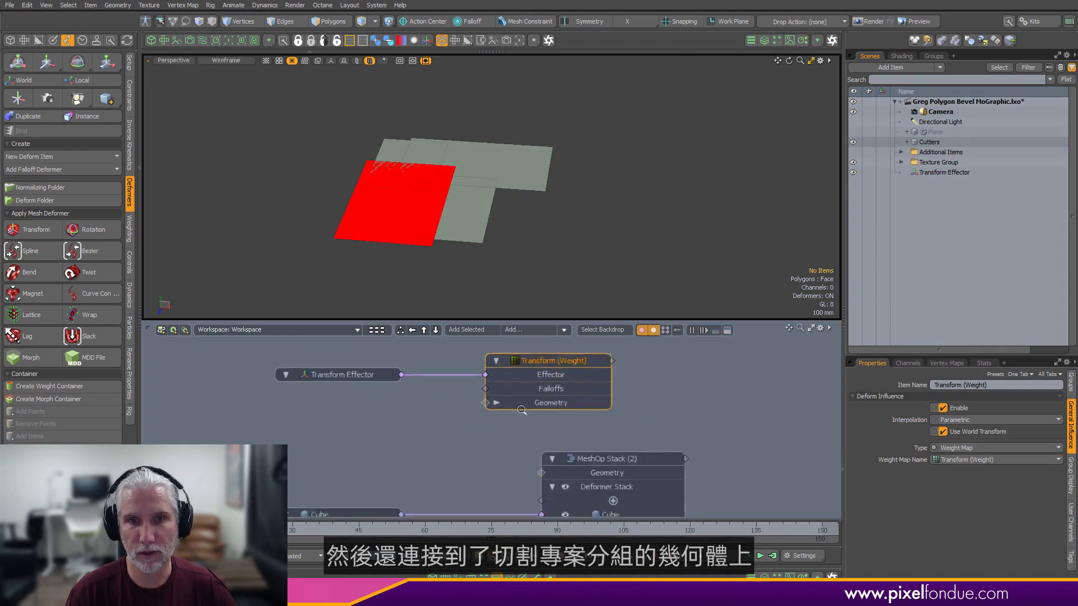
pyautogui.doubleClick(485, 403)
pyautogui.moveTo(426, 346); pyautogui.dragTo(355, 418)
pyautogui.click(360, 396)
# - Try moving the Transform Effector in the viewport, undo the move and clear the selection
pyautogui.click(380, 375)
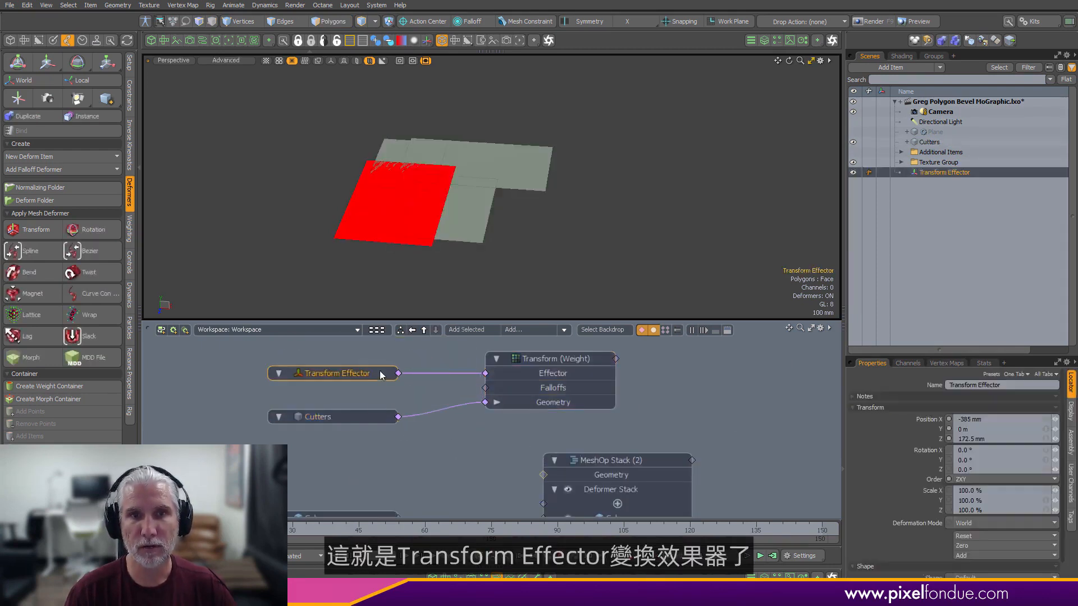
pyautogui.keyDown('alt'); pyautogui.moveTo(501, 142); pyautogui.dragTo(544, 115); pyautogui.keyUp('alt')
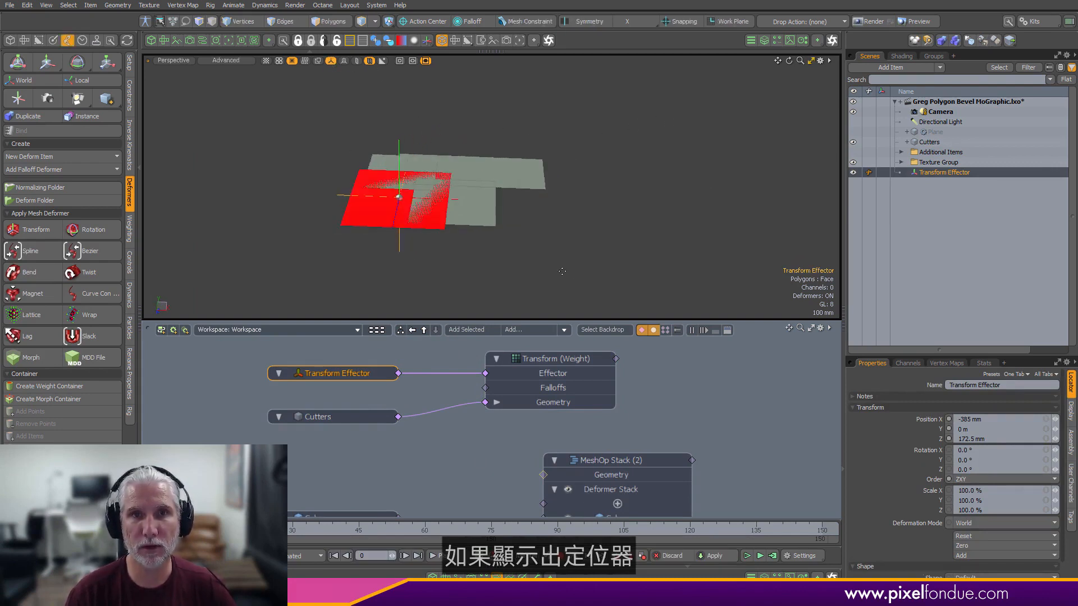
pyautogui.press('w')
pyautogui.moveTo(399, 197); pyautogui.dragTo(300, 161)
pyautogui.hotkey('ctrl', 'z')
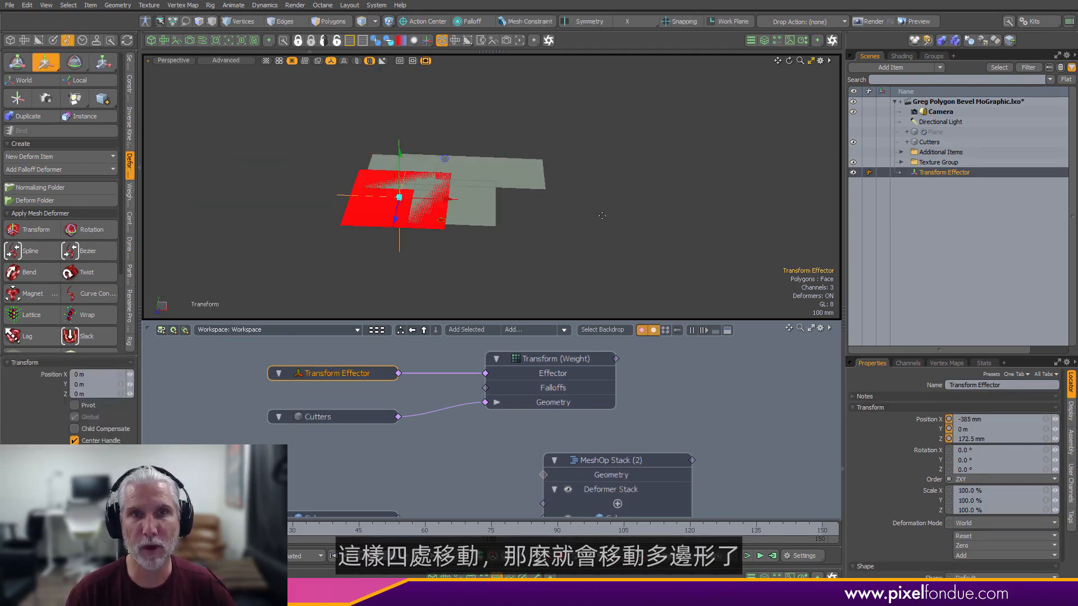
pyautogui.press('q')
pyautogui.click(602, 216)
pyautogui.keyDown('alt'); pyautogui.moveTo(602, 215); pyautogui.dragTo(575, 266); pyautogui.keyUp('alt')
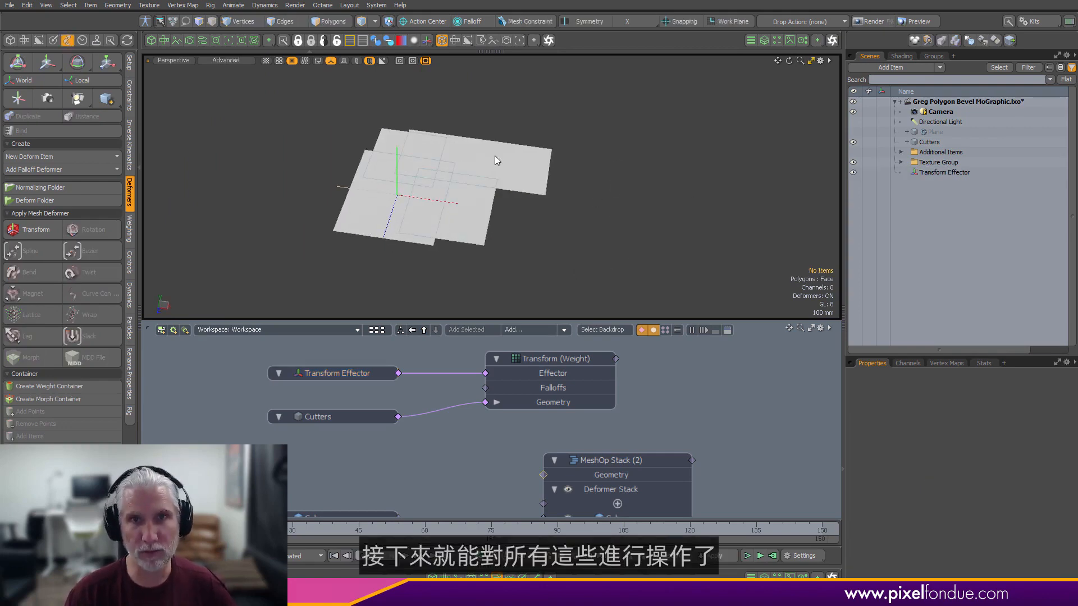
# - Select the upper-right rectangle polygon in Cutters and apply its own Transform deformer
pyautogui.click(494, 156)
pyautogui.press('3')
pyautogui.click(514, 159)
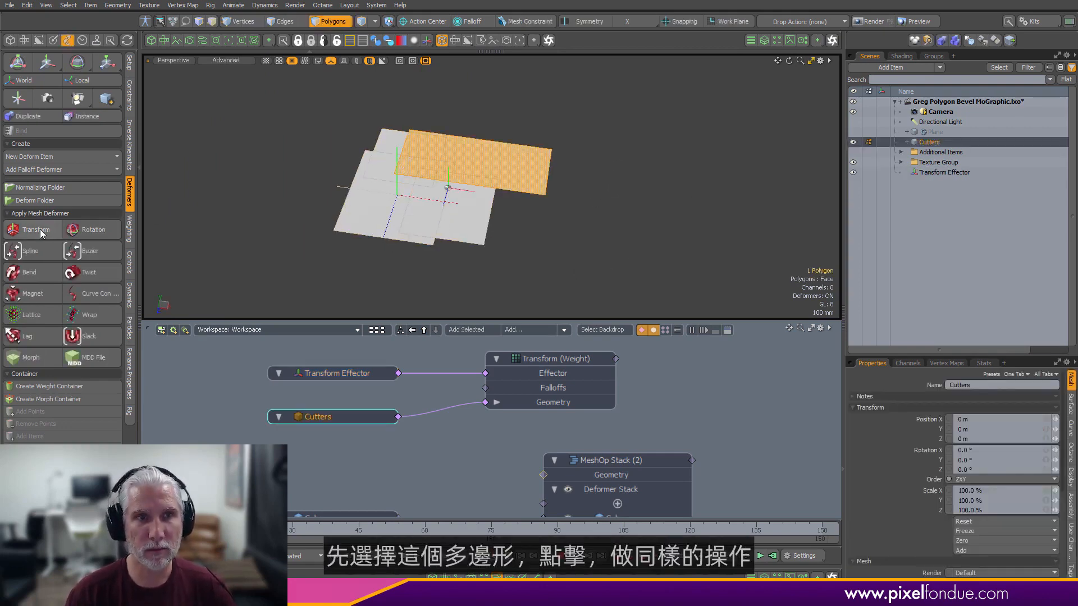
pyautogui.click(37, 230)
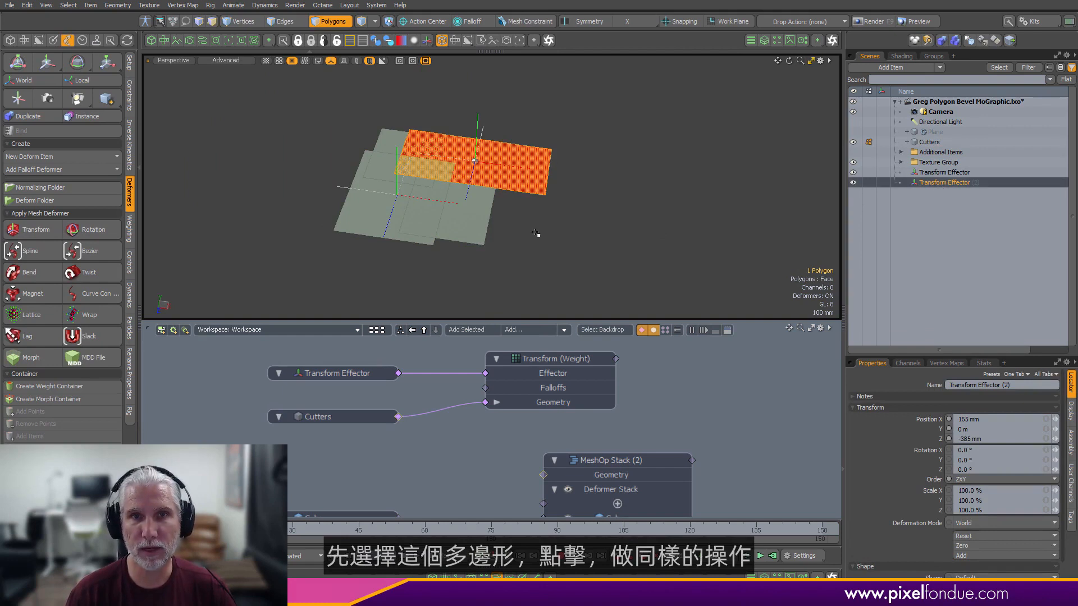
# - Repeat the Transform deformer command separately on the lower-middle and upper-left rectangle polygons
pyautogui.click(488, 237)
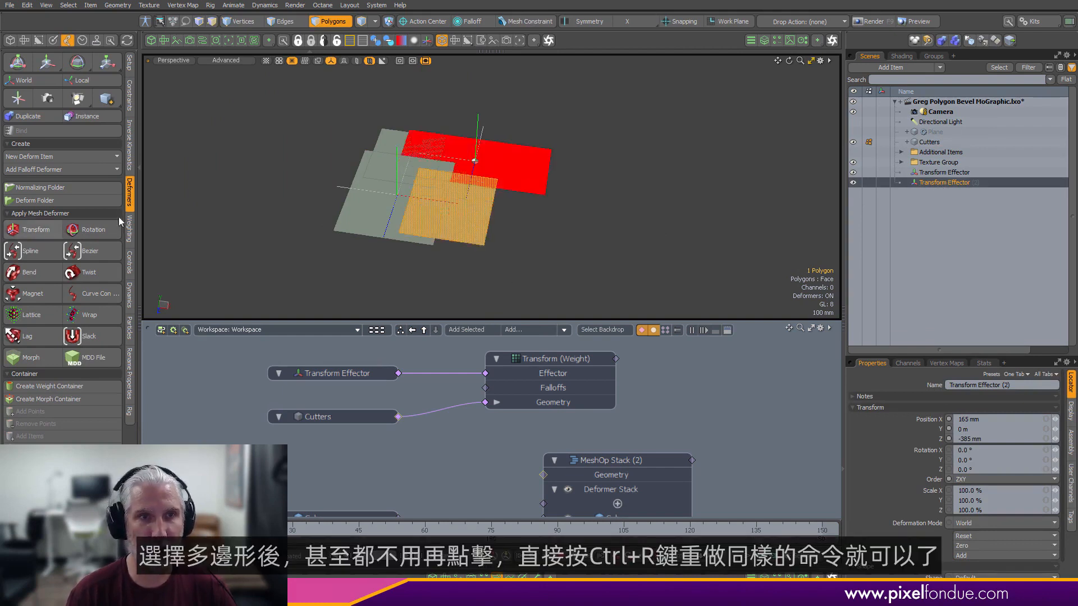
pyautogui.hotkey('ctrl', 'r')
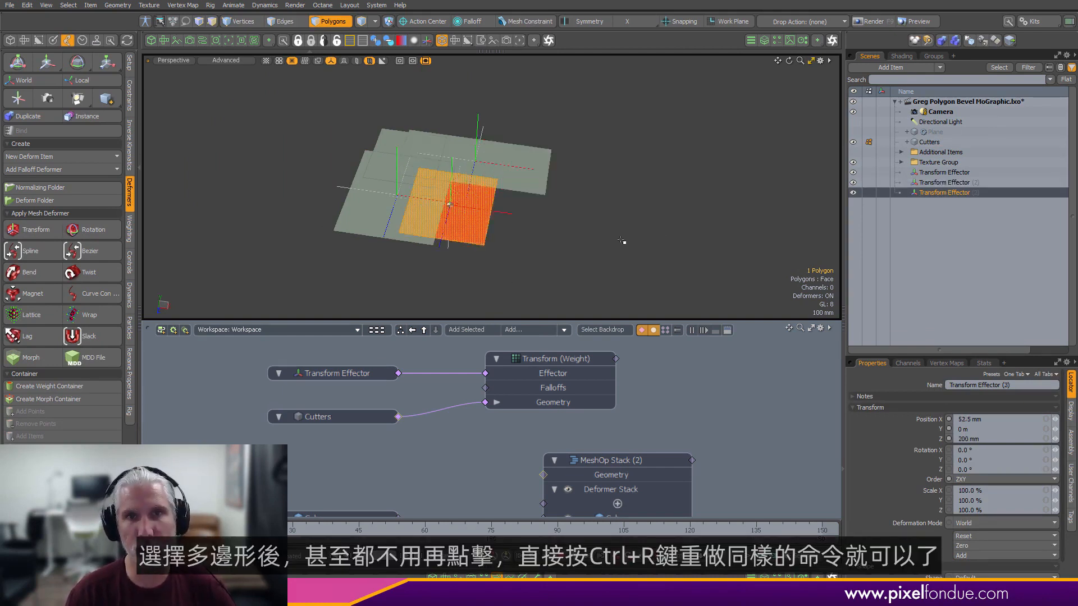
pyautogui.click(632, 227)
pyautogui.click(394, 141)
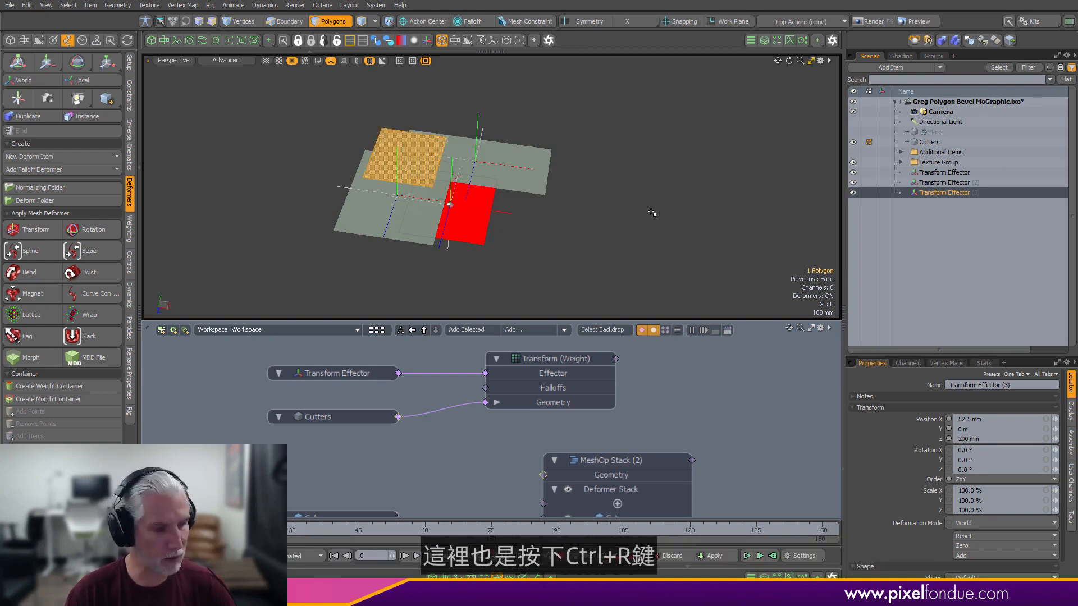
pyautogui.hotkey('ctrl', 'r')
pyautogui.click(660, 212)
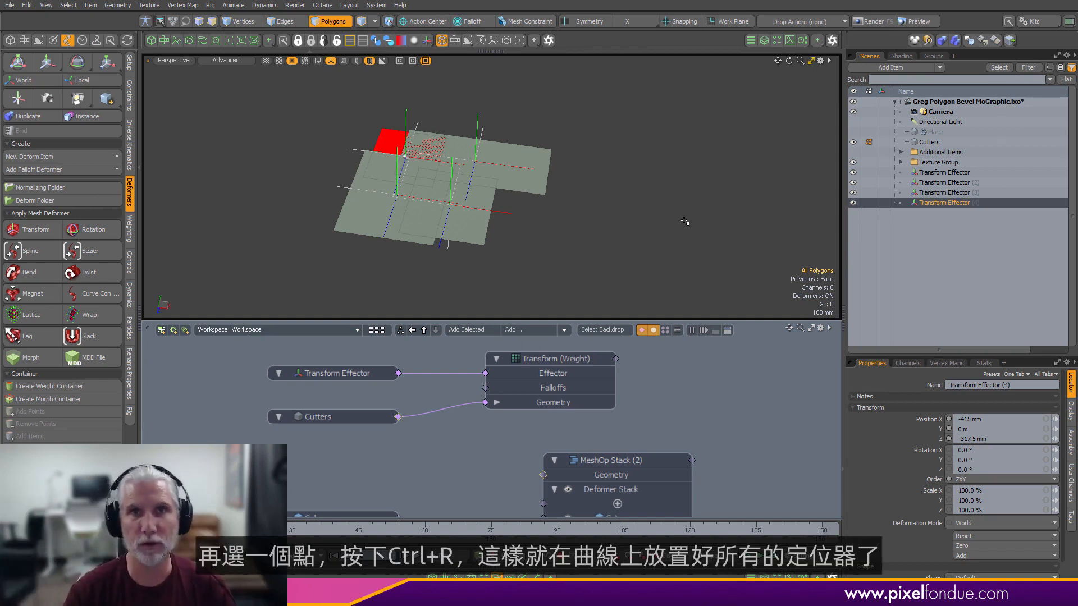
# - Select all four Transform Effectors and move them directly below Cutters in the item list
pyautogui.scroll(-1, 662, 225)
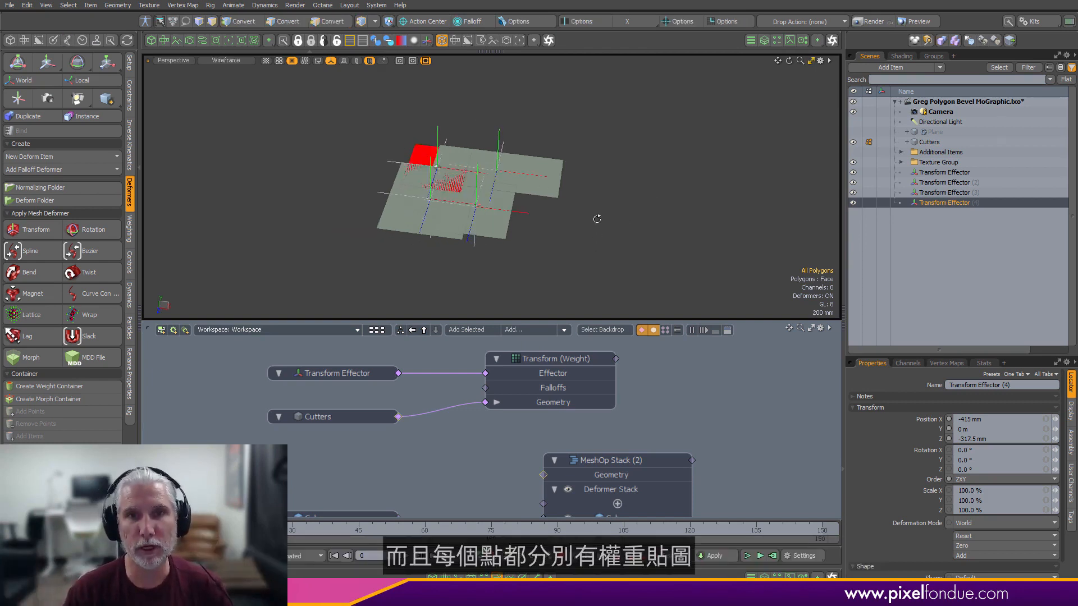
pyautogui.moveTo(674, 292)
pyautogui.keyDown('alt'); pyautogui.mouseDown()
pyautogui.moveTo(551, 260)
pyautogui.moveTo(661, 290)
pyautogui.mouseUp(); pyautogui.keyUp('alt')
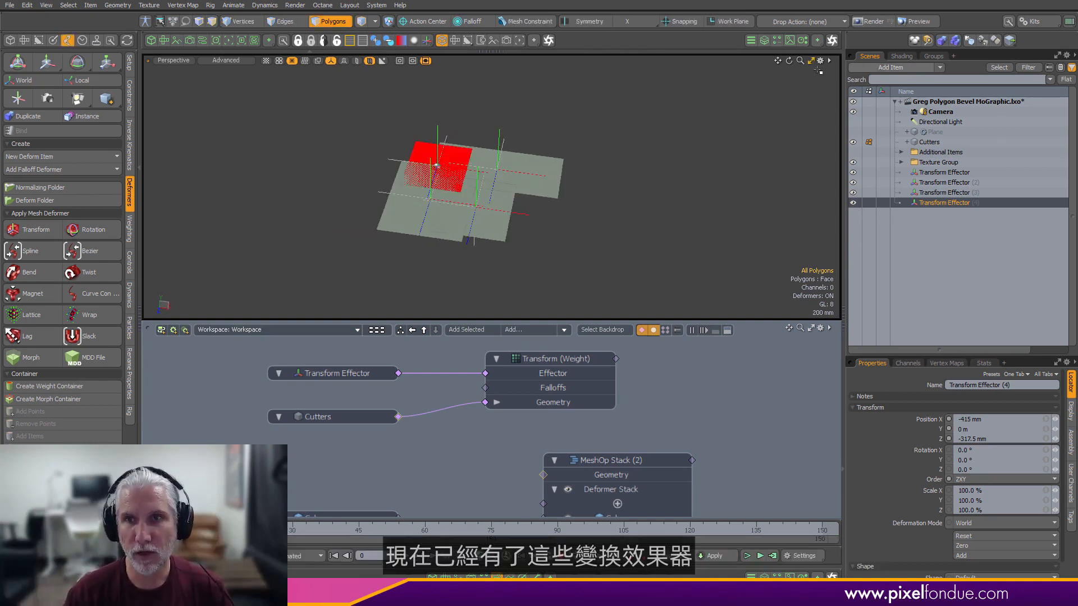
pyautogui.click(941, 174)
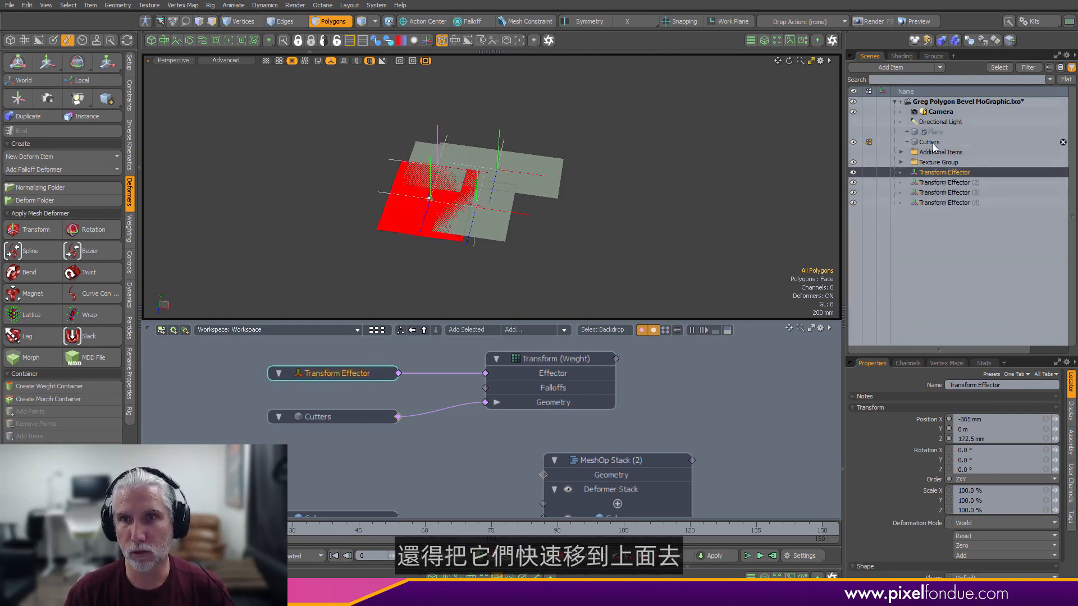
pyautogui.keyDown('shift'); pyautogui.click(935, 202); pyautogui.keyUp('shift')
pyautogui.moveTo(943, 180); pyautogui.dragTo(946, 150)
# - Add draw options to Cutters, using the Wireframe draw style and a User wireframe color set to pinkish purple
pyautogui.click(929, 142)
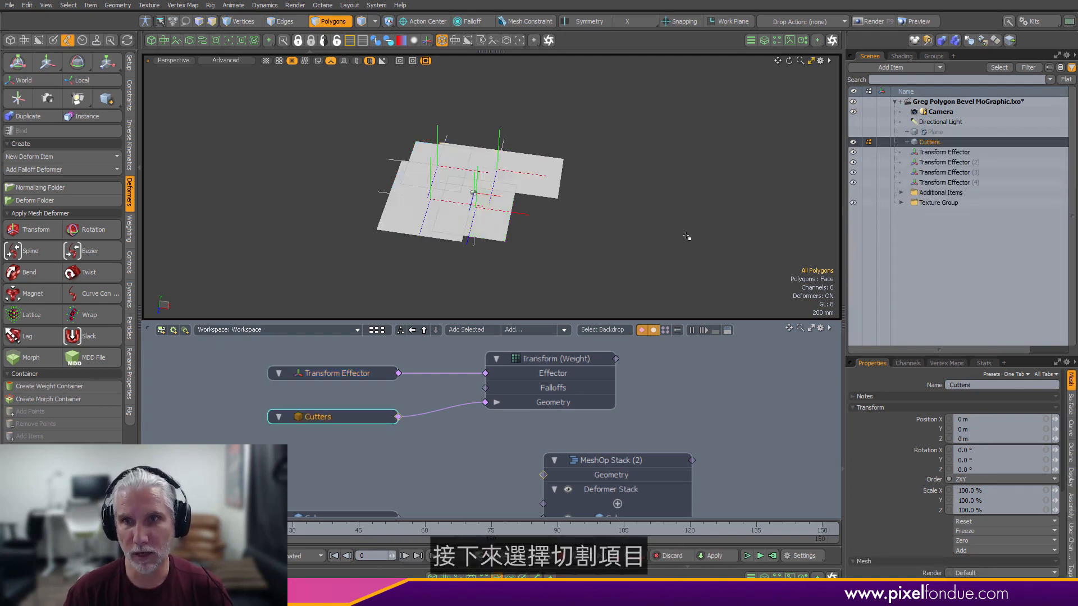
pyautogui.press('space')
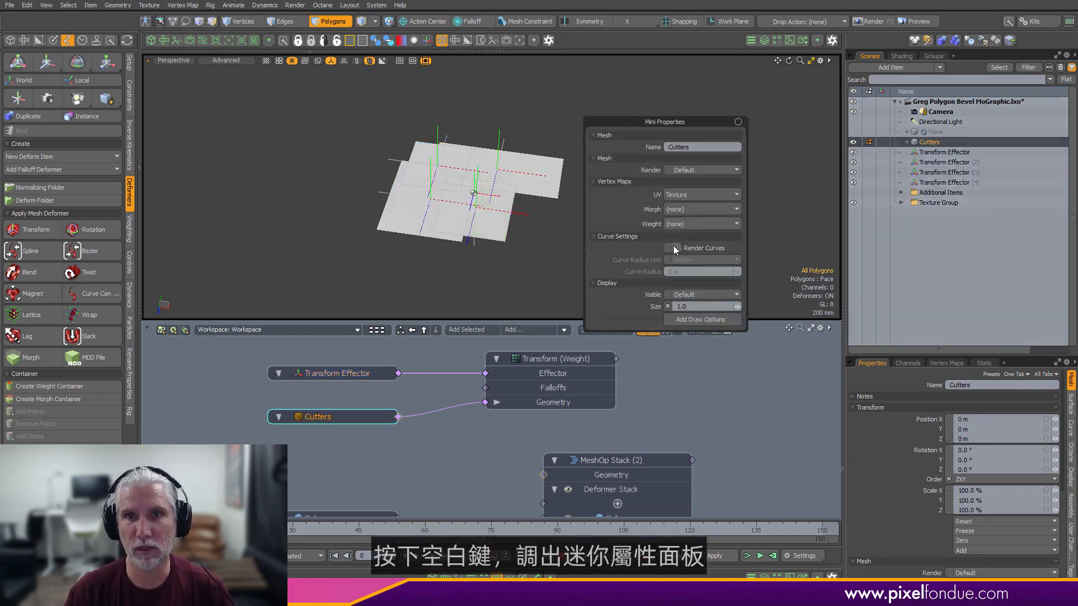
pyautogui.click(701, 319)
pyautogui.click(700, 345)
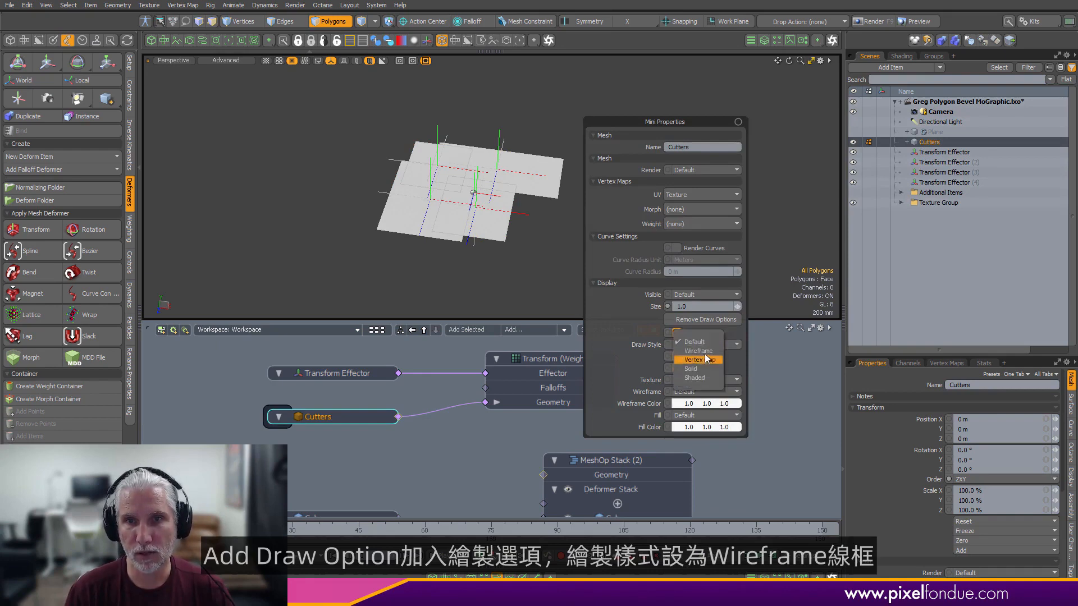
pyautogui.click(698, 351)
pyautogui.click(696, 392)
pyautogui.click(694, 399)
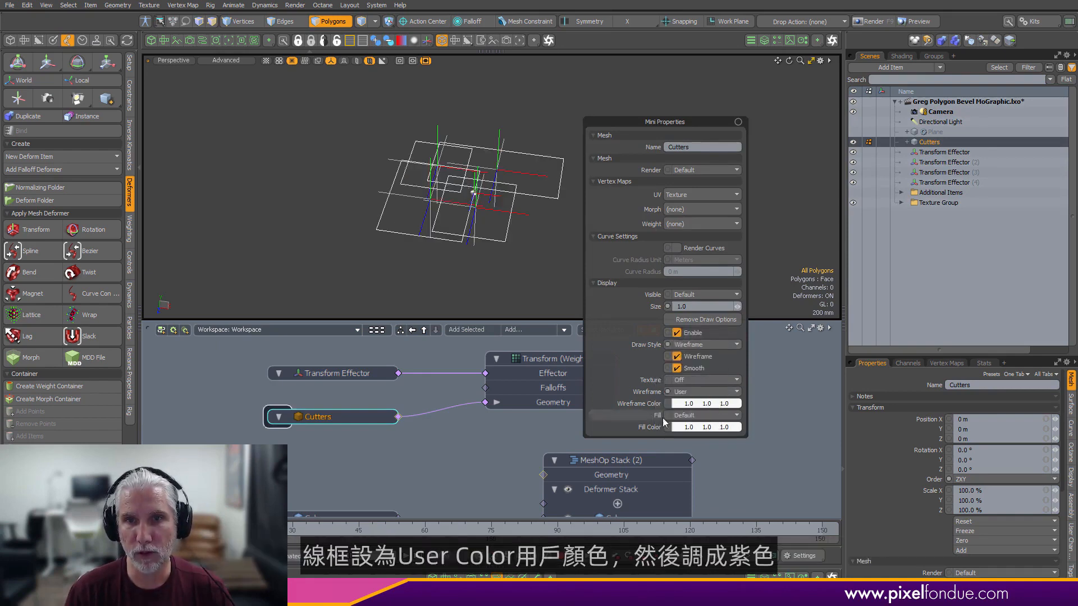
pyautogui.click(688, 403)
pyautogui.moveTo(418, 371); pyautogui.dragTo(445, 373)
pyautogui.keyDown('alt'); pyautogui.moveTo(488, 242); pyautogui.dragTo(503, 221); pyautogui.keyUp('alt')
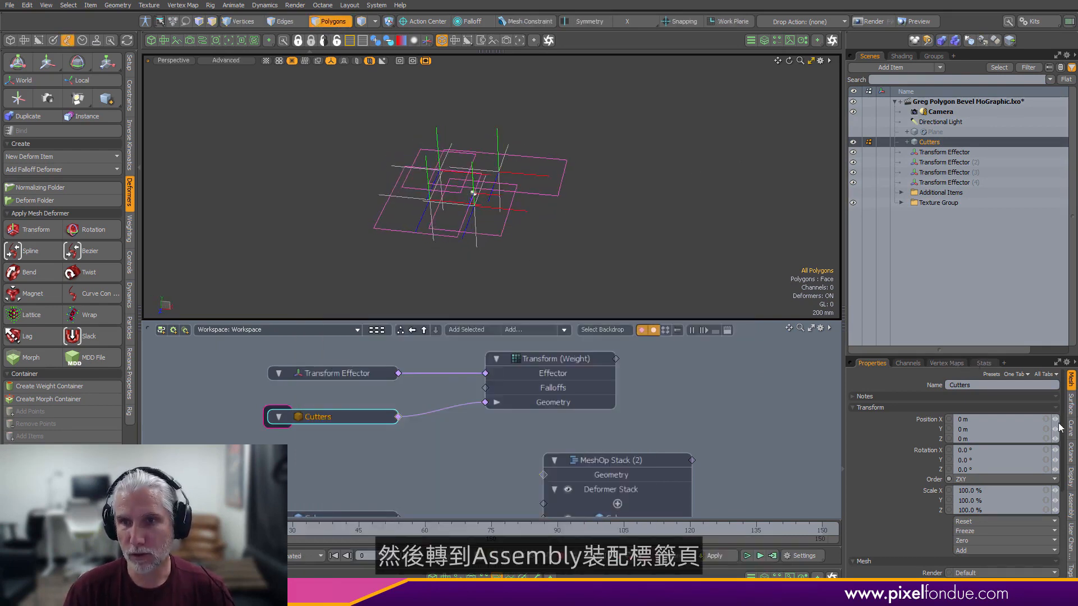
# - Set the Select option in the Cutters item's assembly properties to No
pyautogui.click(1071, 496)
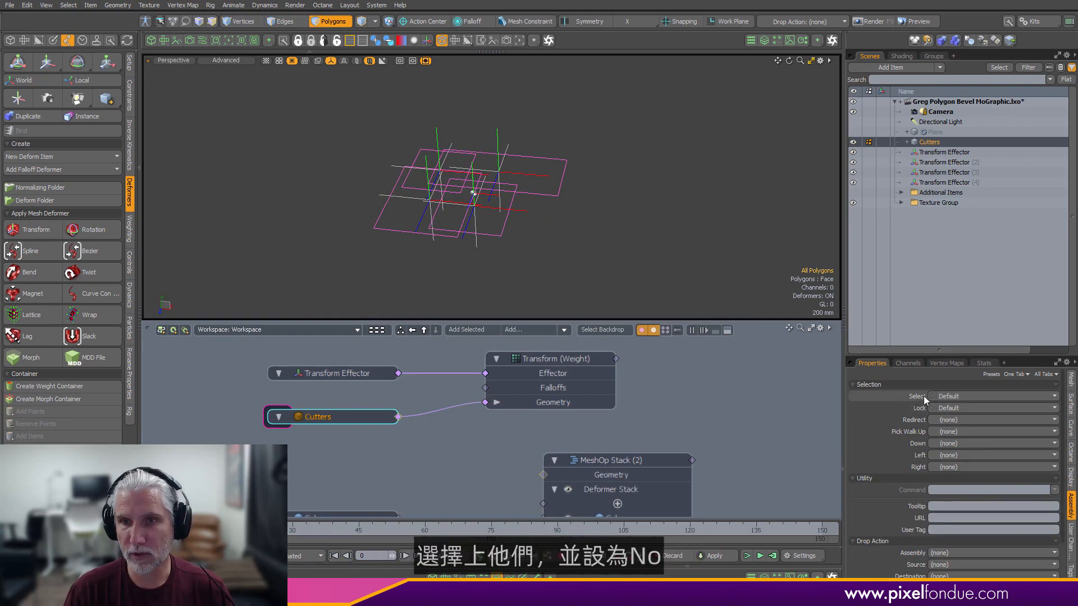
pyautogui.click(950, 397)
pyautogui.click(946, 414)
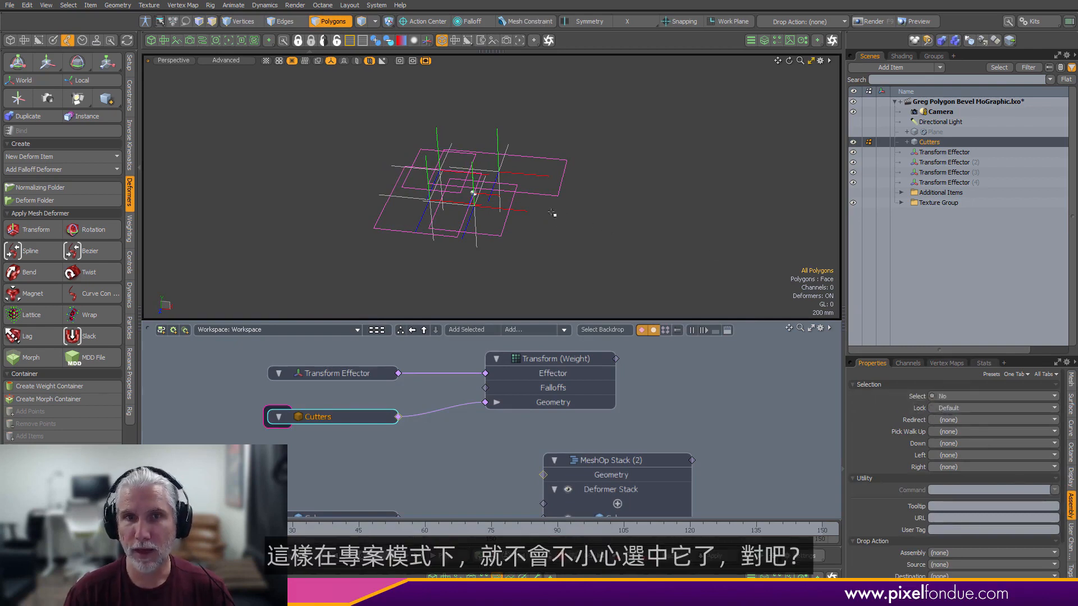
# - Test viewport selection in item mode on the Cutters wireframe and on the upper-right rectangle's locator
pyautogui.click(559, 197)
pyautogui.click(599, 214)
pyautogui.press('5')
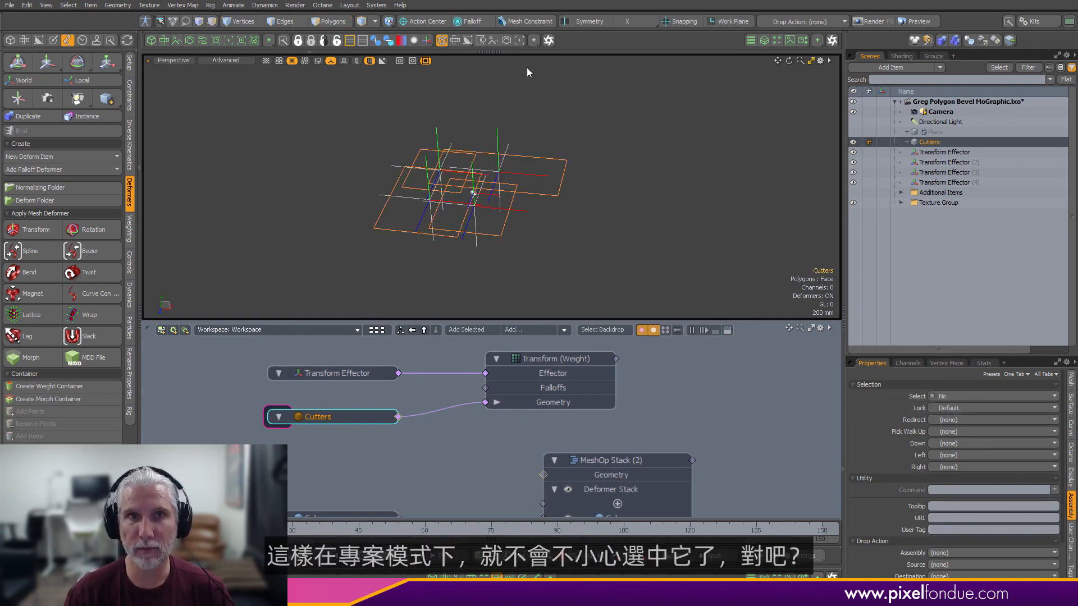
pyautogui.click(574, 221)
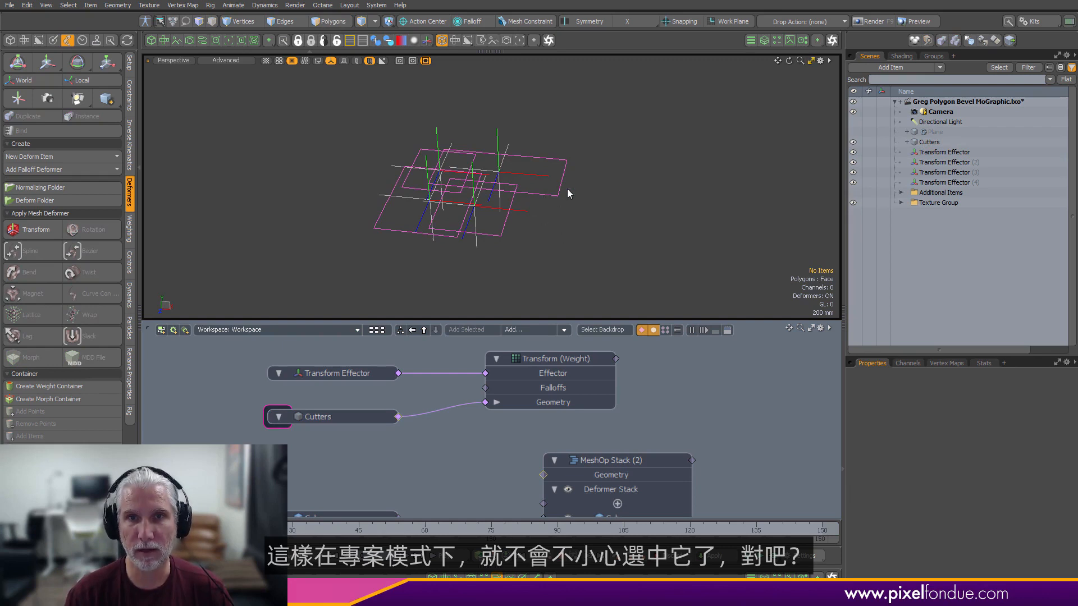
pyautogui.click(499, 174)
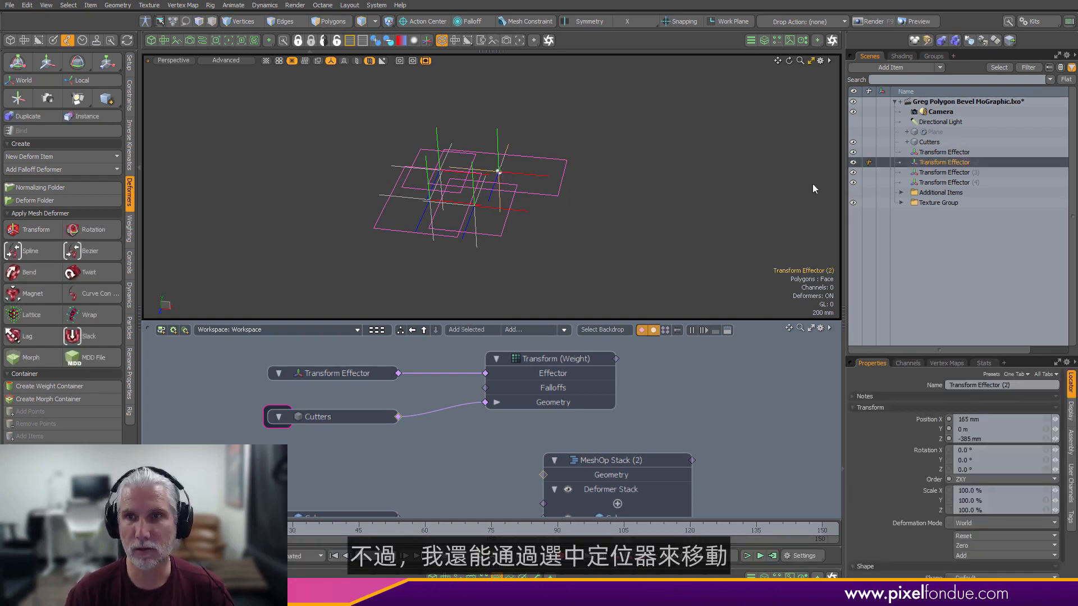
# - Select all four Transform Effectors, check their locator Shape options, and bring up the ETEREA Quick Locators tool
pyautogui.click(951, 154)
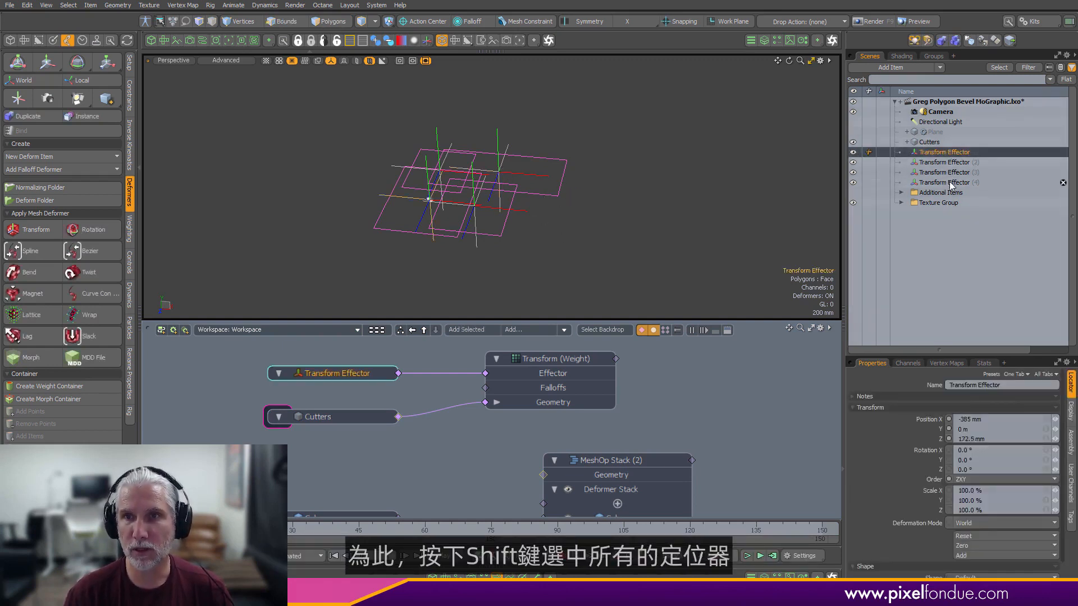
pyautogui.keyDown('shift'); pyautogui.click(951, 183); pyautogui.keyUp('shift')
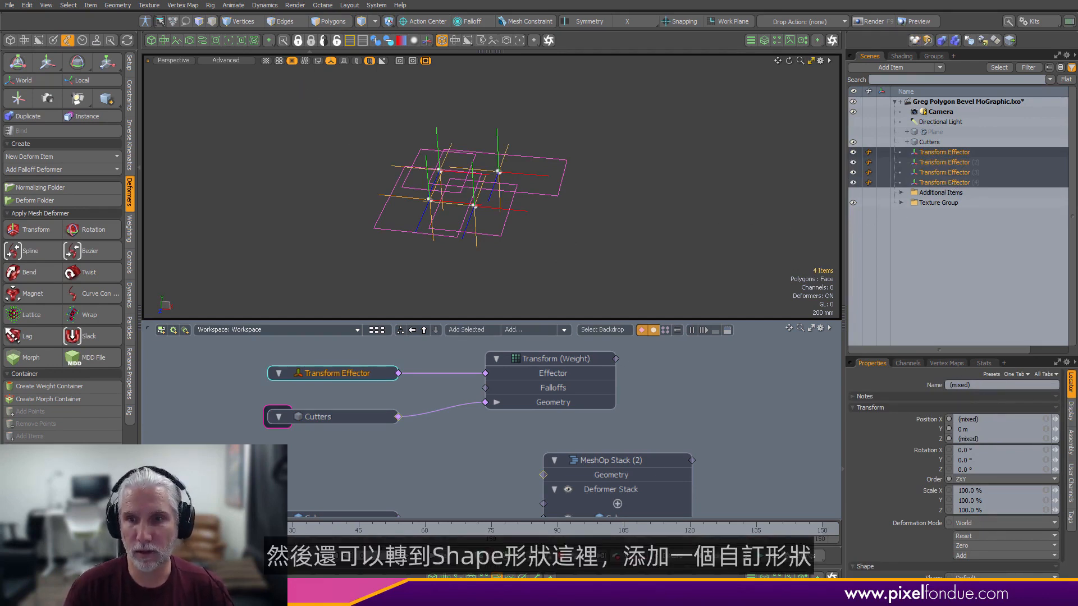
pyautogui.moveTo(996, 356); pyautogui.dragTo(997, 275)
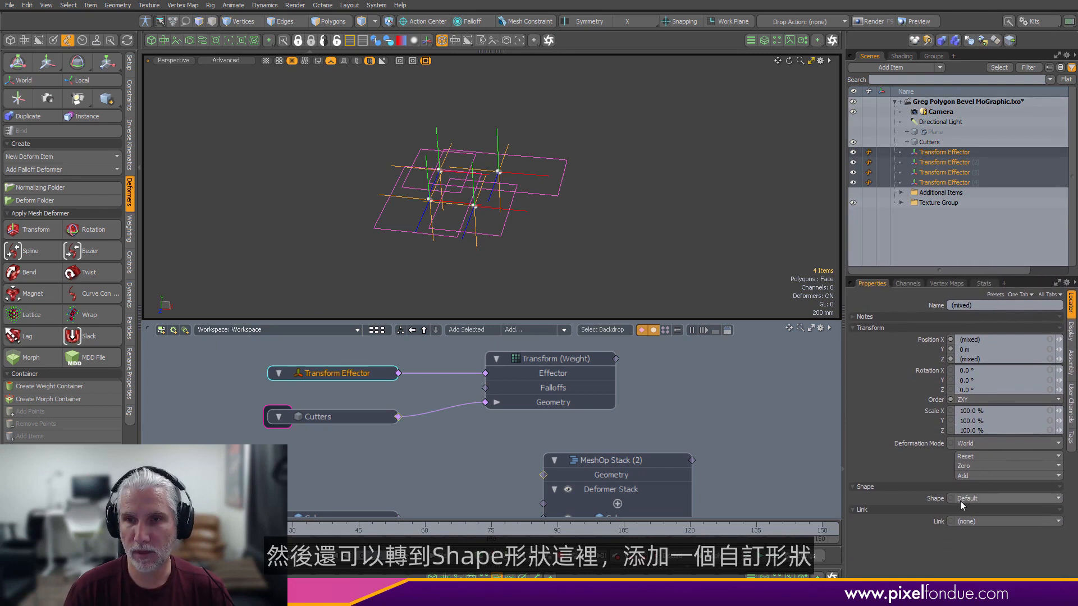
pyautogui.click(963, 499)
pyautogui.click(974, 560)
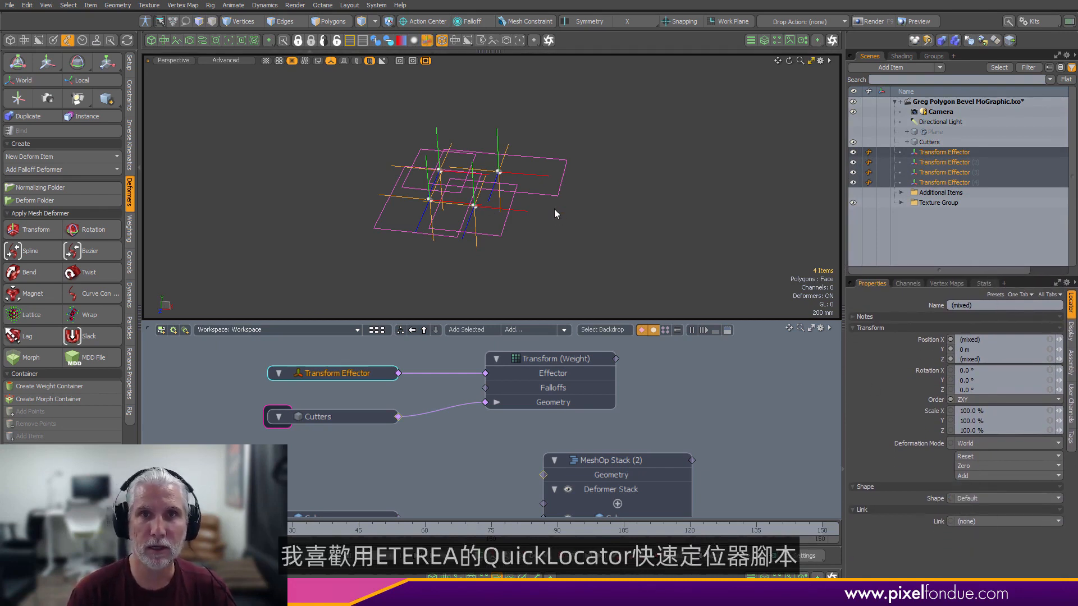
pyautogui.moveTo(453, 63); pyautogui.dragTo(348, 107)
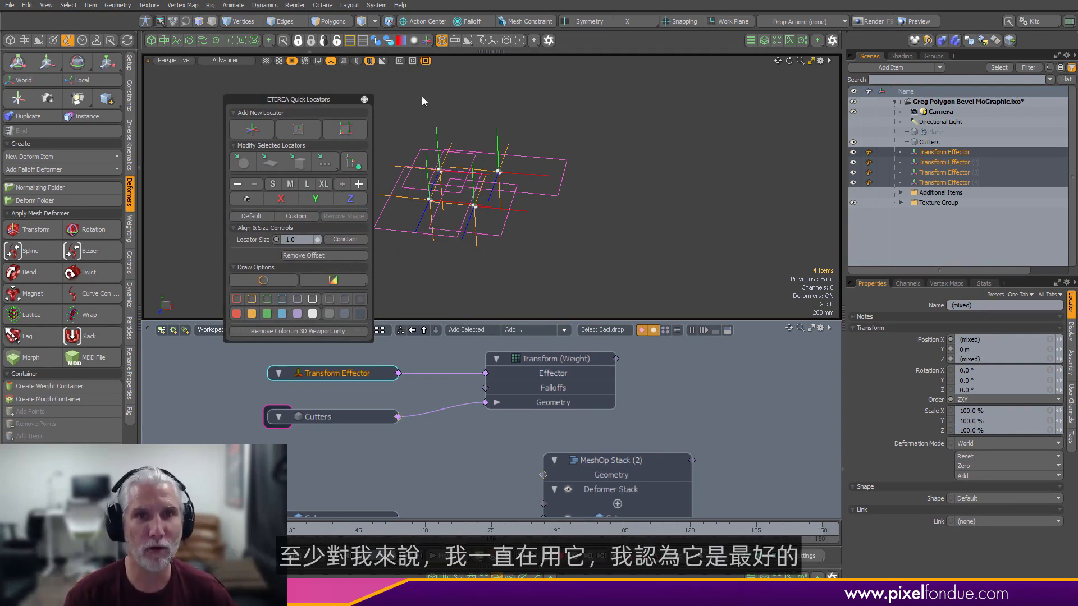
# - Give the selected Transform Effectors a circle shape aligned to the Y axis, with solid display off and a green wire color
pyautogui.click(243, 162)
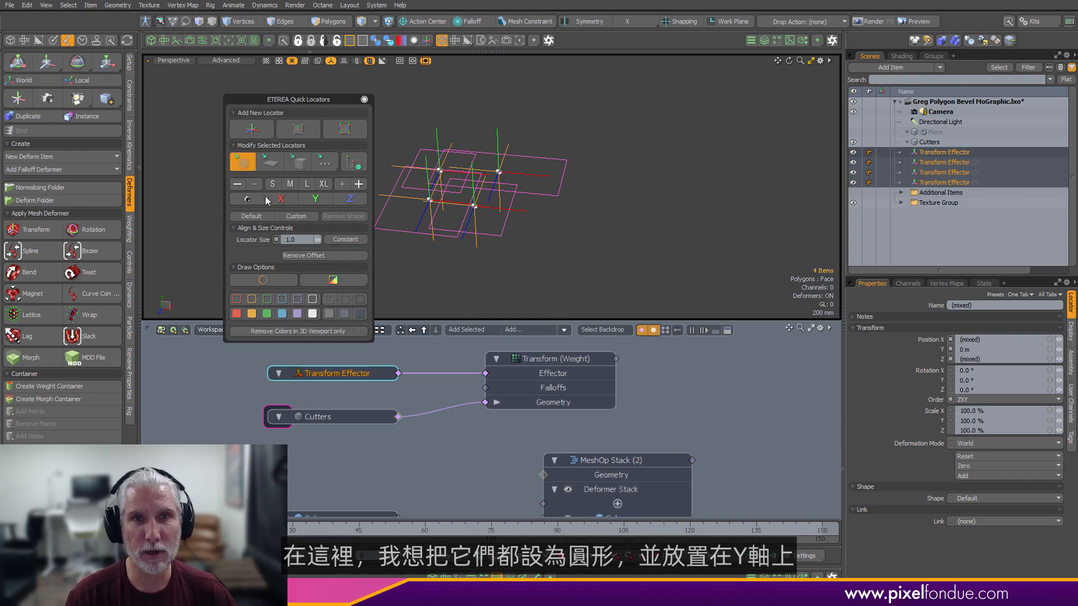
pyautogui.moveTo(385, 94); pyautogui.dragTo(236, 103)
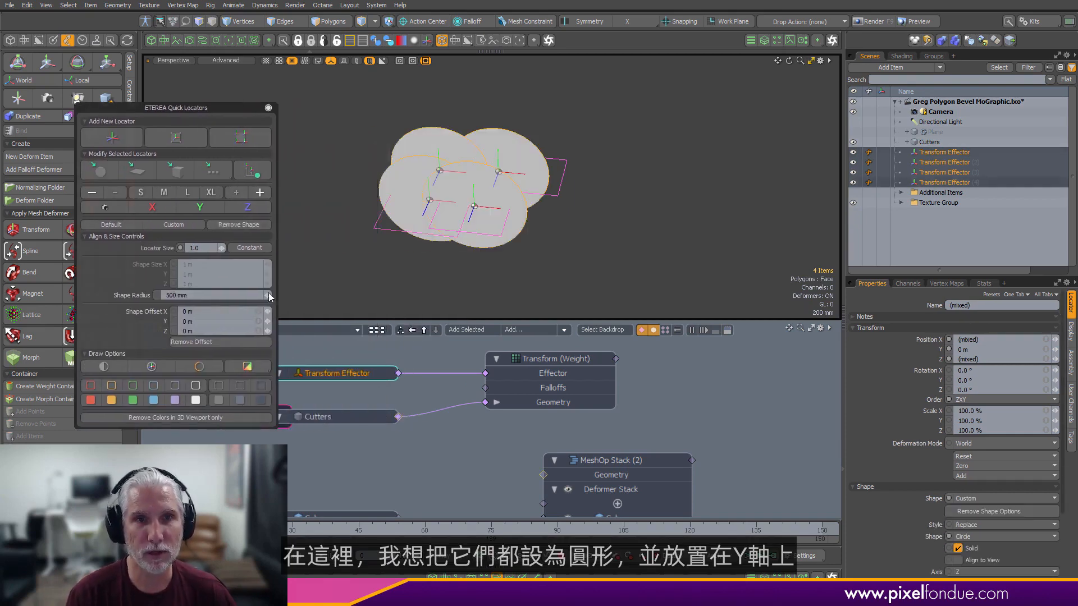
pyautogui.click(199, 207)
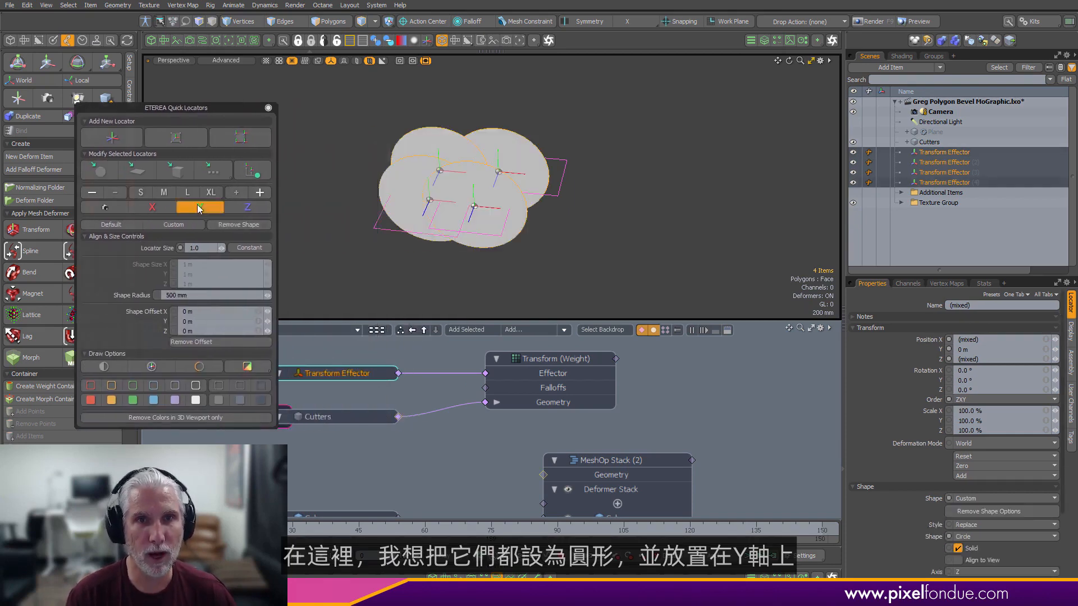
pyautogui.click(105, 366)
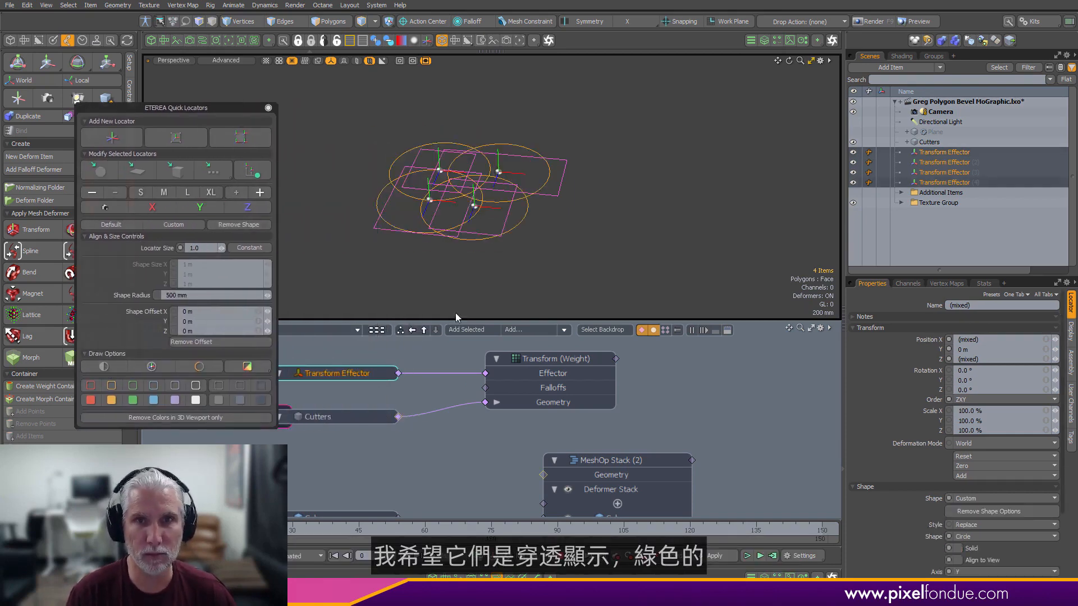
pyautogui.click(133, 387)
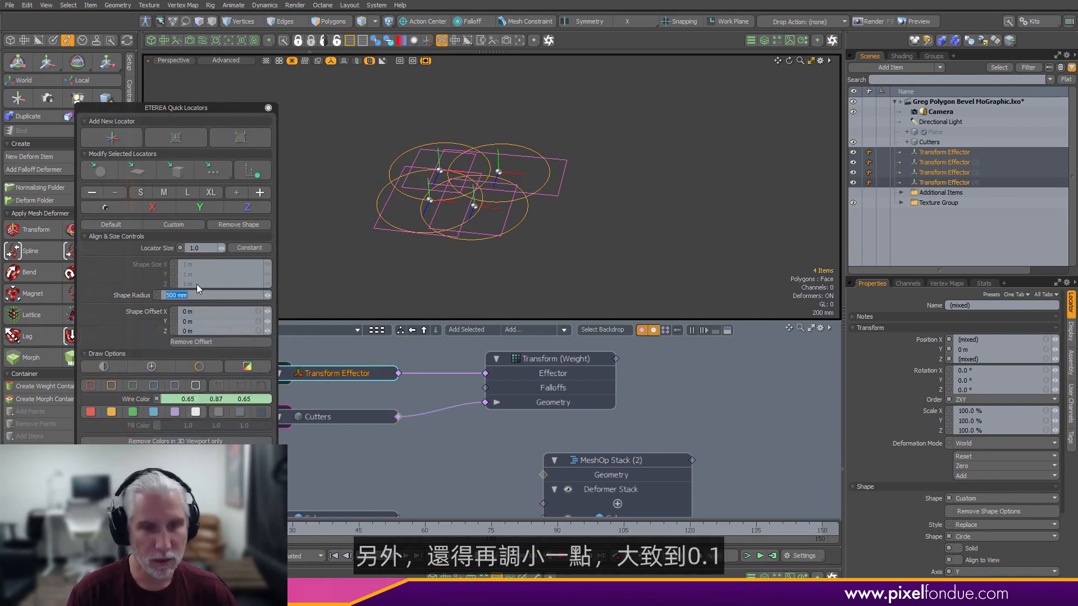
# - Set the Shape Radius of the four circular locators to 0.1 m and clear the selection
pyautogui.write('.')
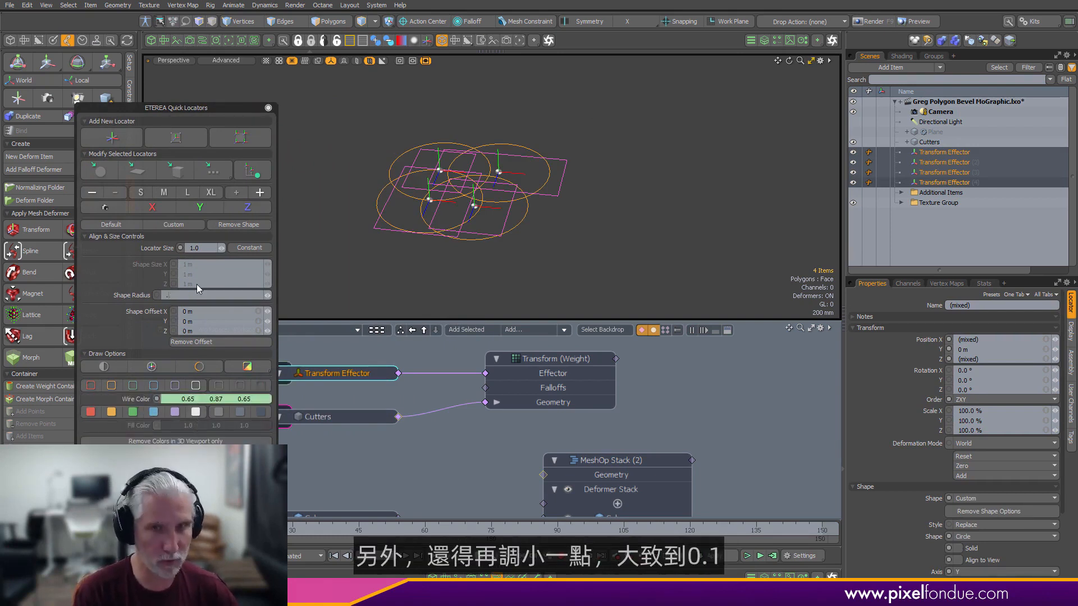
pyautogui.write('1')
pyautogui.press('Return')
pyautogui.click(695, 181)
pyautogui.keyDown('alt'); pyautogui.moveTo(591, 230); pyautogui.dragTo(600, 238); pyautogui.keyUp('alt')
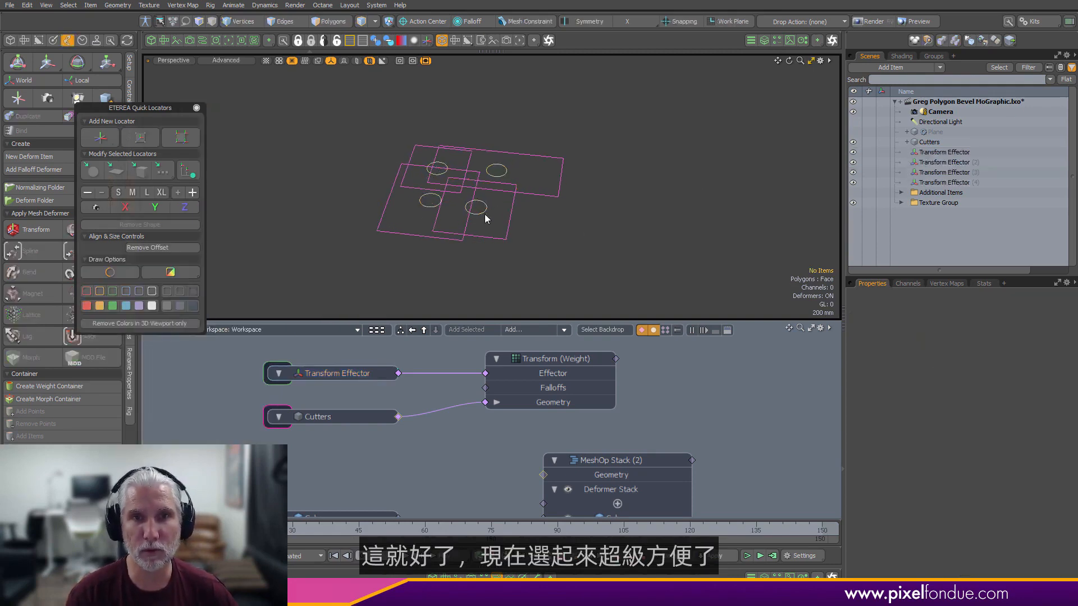
# - Test moving the front-right cutter by its circular locator with the Move tool, and undo the move
pyautogui.click(481, 212)
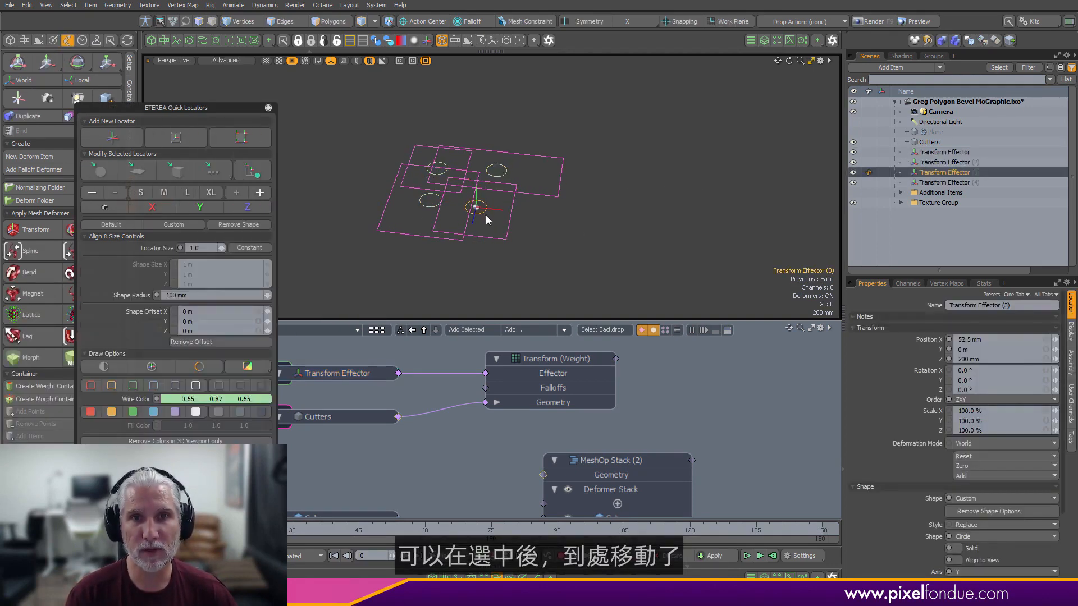
pyautogui.press('w')
pyautogui.moveTo(515, 241); pyautogui.dragTo(571, 254)
pyautogui.hotkey('ctrl', 'z')
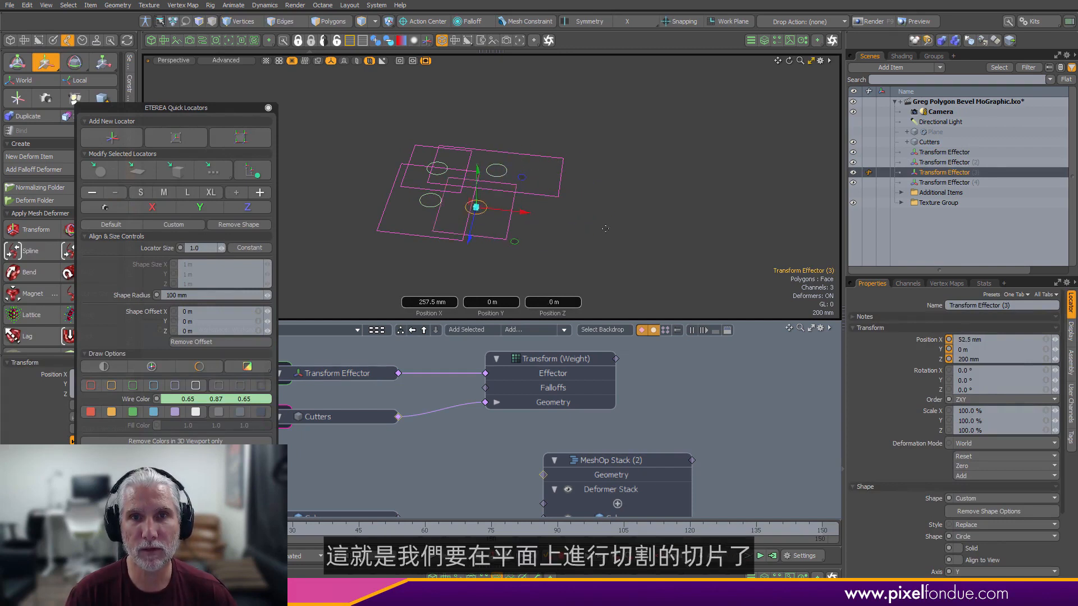
# - Deselect everything, close ETEREA Quick Locators, and make the Plane item visible again
pyautogui.click(618, 221)
pyautogui.click(617, 220)
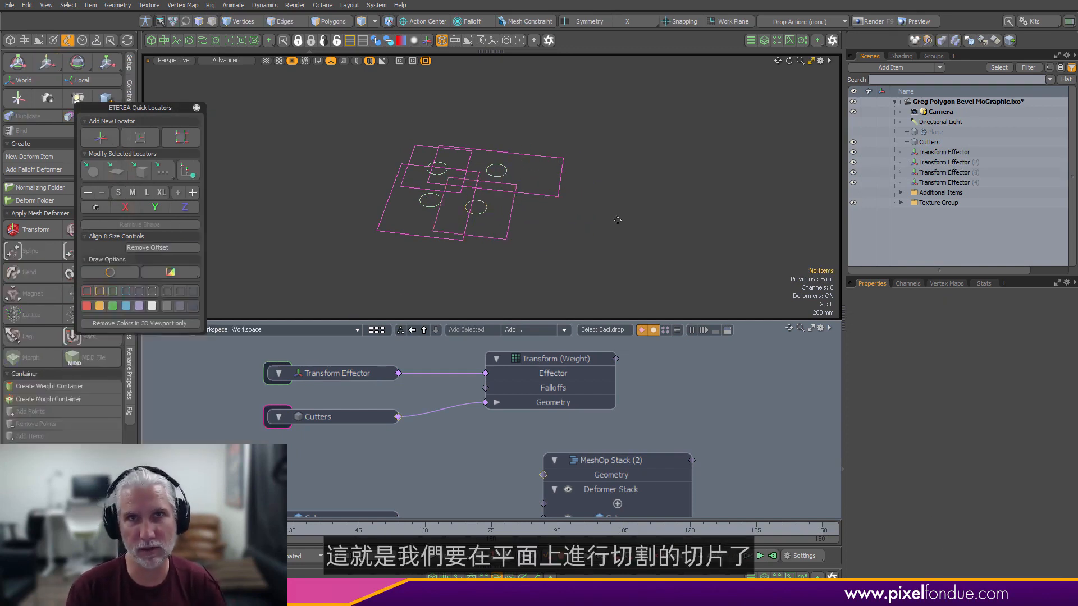
pyautogui.click(196, 107)
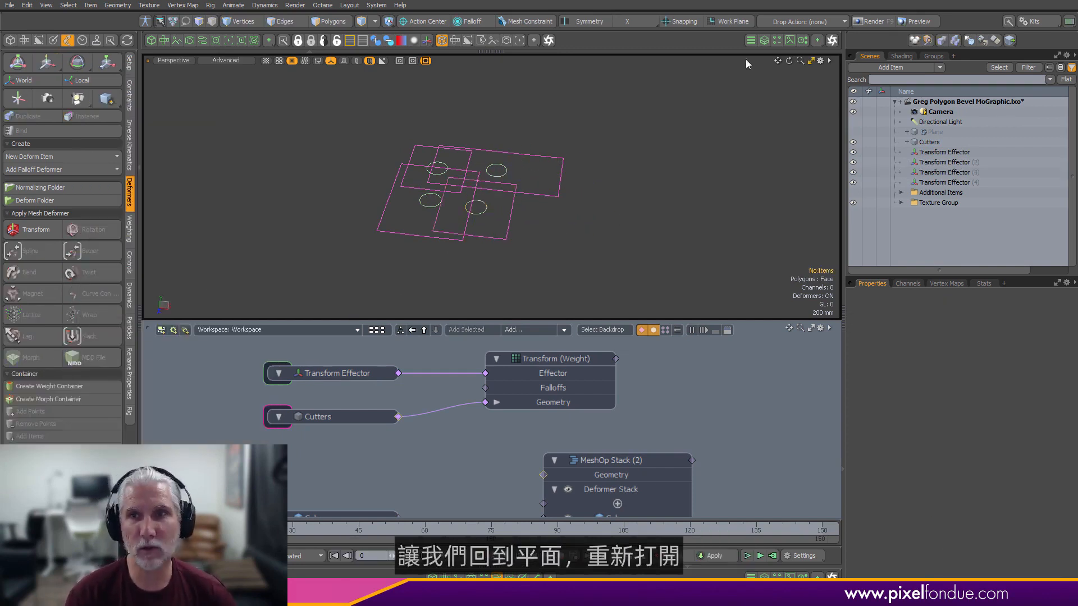
pyautogui.click(935, 133)
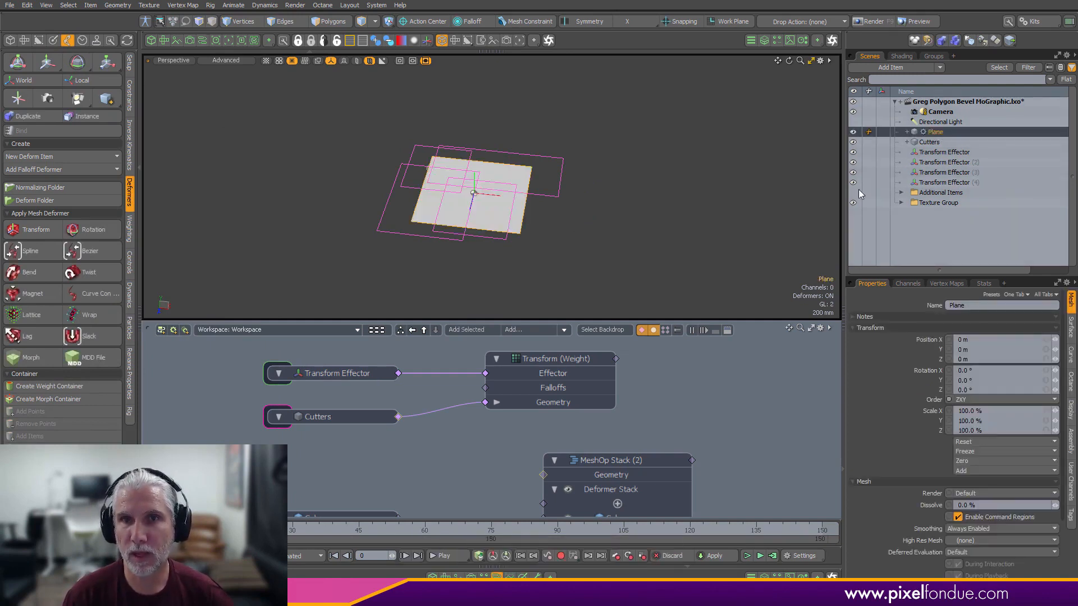
# - Remove the Transform Effector, Cutters and Transform (Weight) nodes from the schematic without deleting the items
pyautogui.scroll(-1, 688, 409)
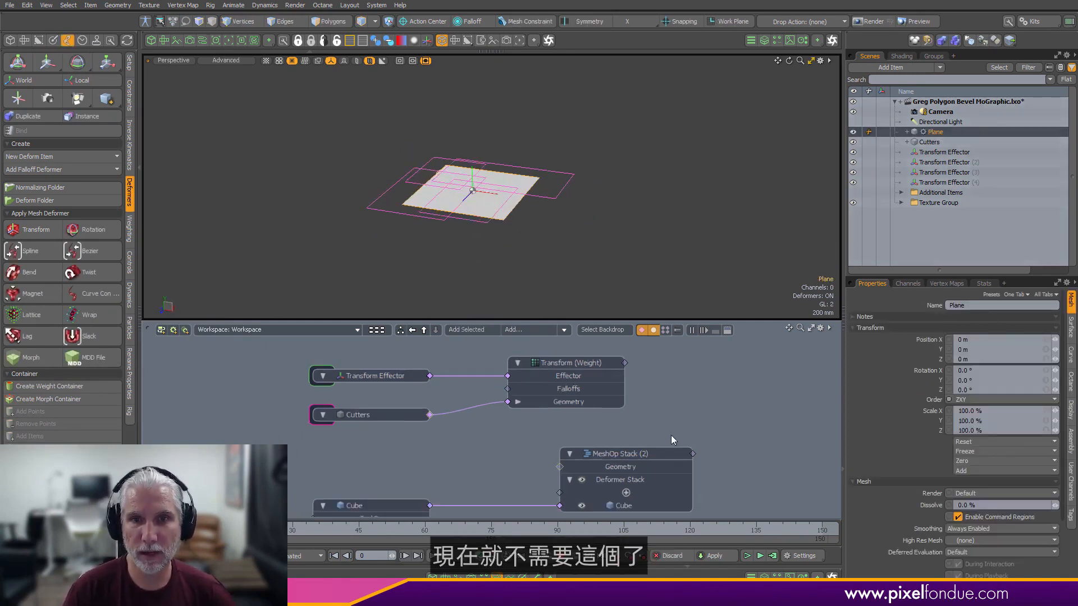
pyautogui.moveTo(241, 352); pyautogui.dragTo(629, 422, button='right')
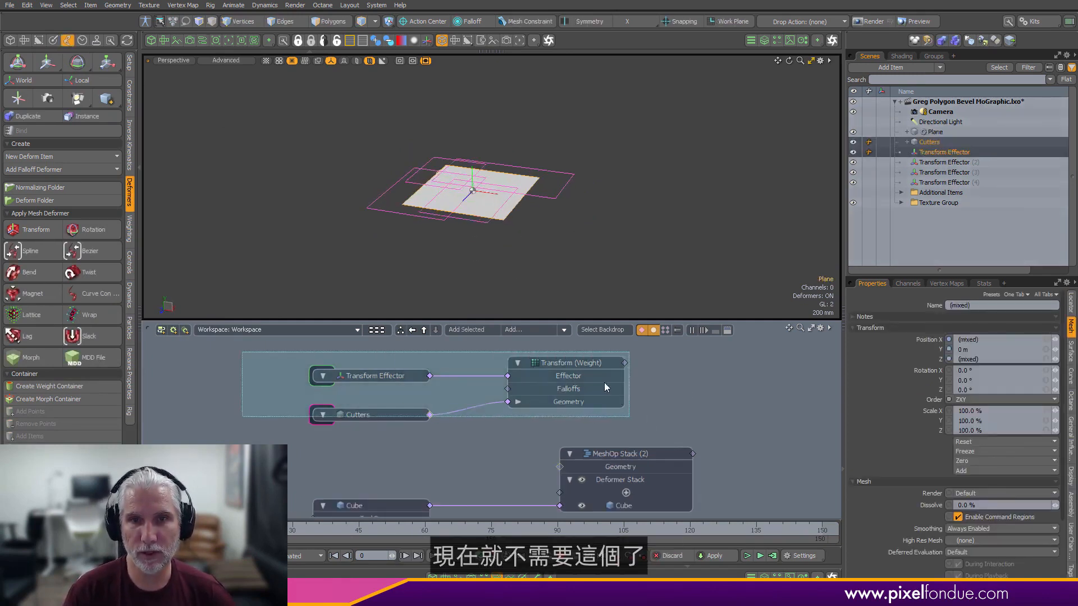
pyautogui.rightClick(579, 365)
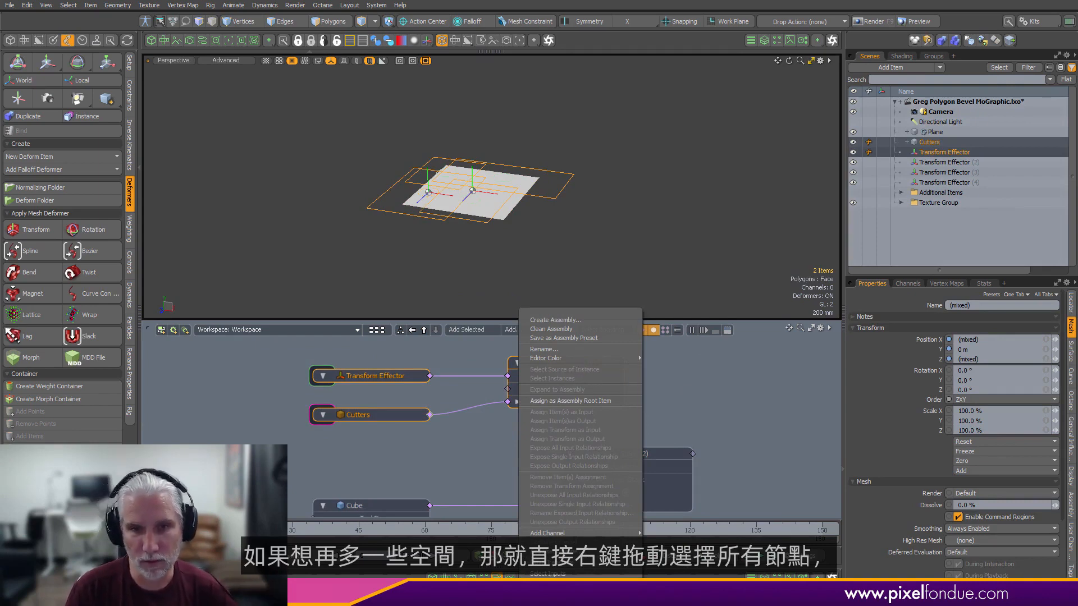
pyautogui.click(618, 561)
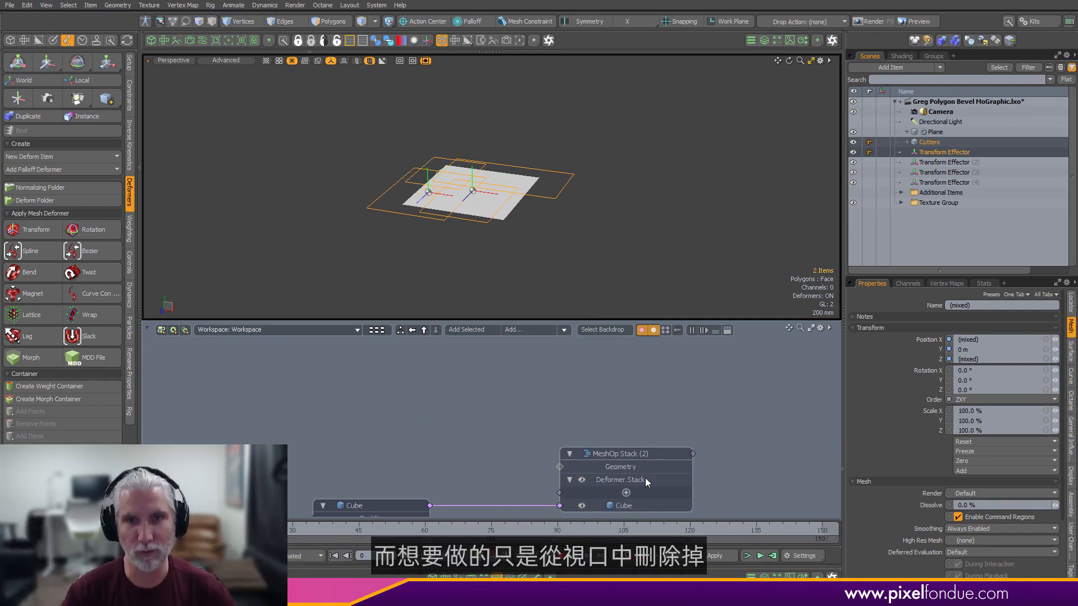
# - Add an Axis Drill mesh operation to the Plane's MeshOp Stack in the schematic
pyautogui.scroll(-3, 622, 411)
pyautogui.keyDown('alt'); pyautogui.moveTo(636, 410); pyautogui.dragTo(630, 364); pyautogui.keyUp('alt')
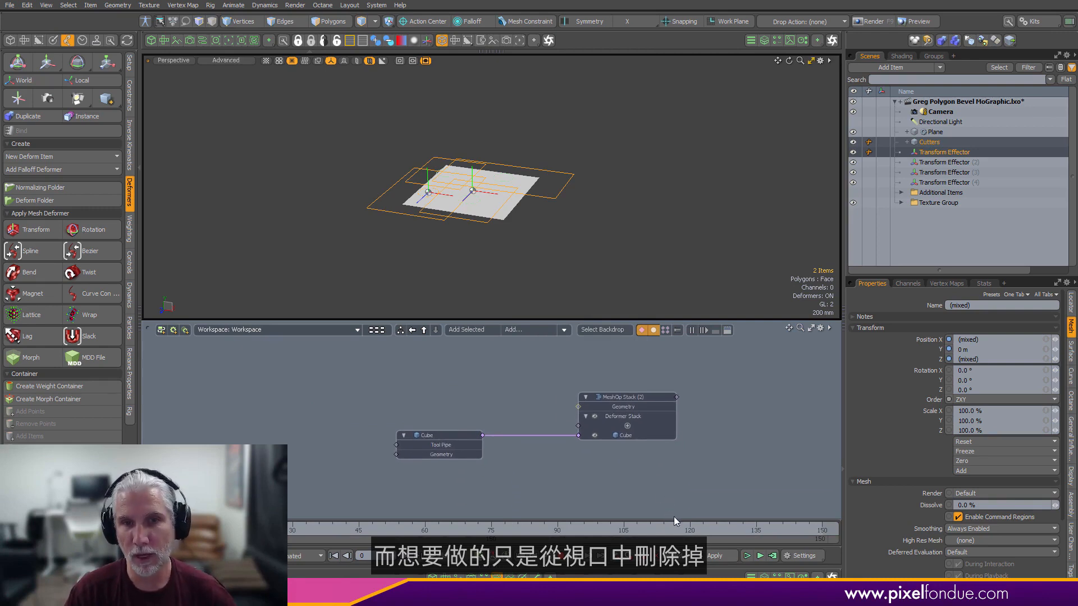
pyautogui.keyDown('alt'); pyautogui.moveTo(683, 479); pyautogui.dragTo(687, 498); pyautogui.keyUp('alt')
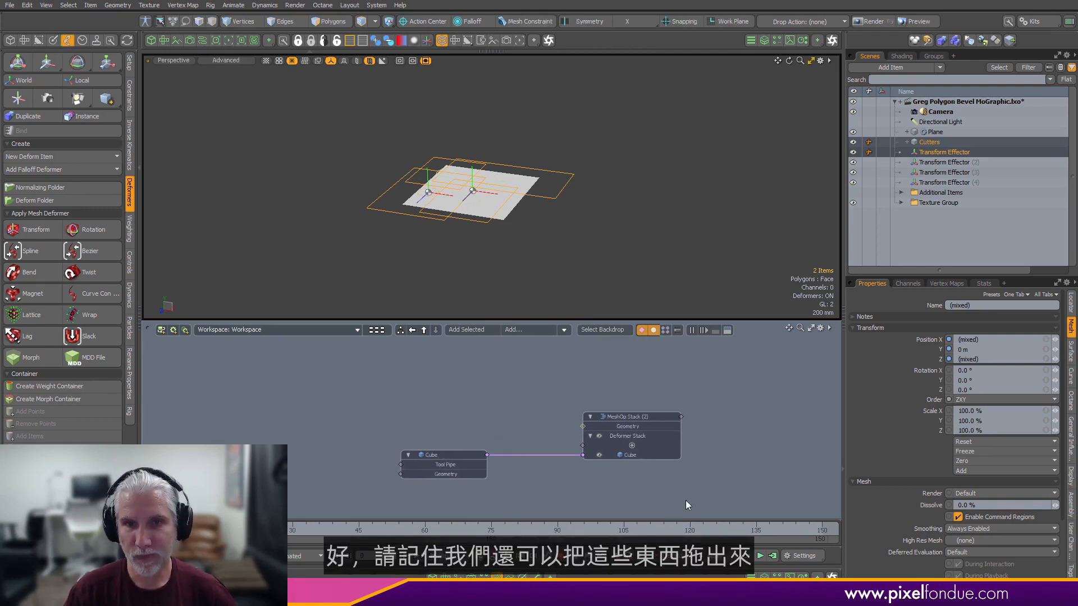
pyautogui.moveTo(551, 440); pyautogui.dragTo(463, 403)
pyautogui.write('axis')
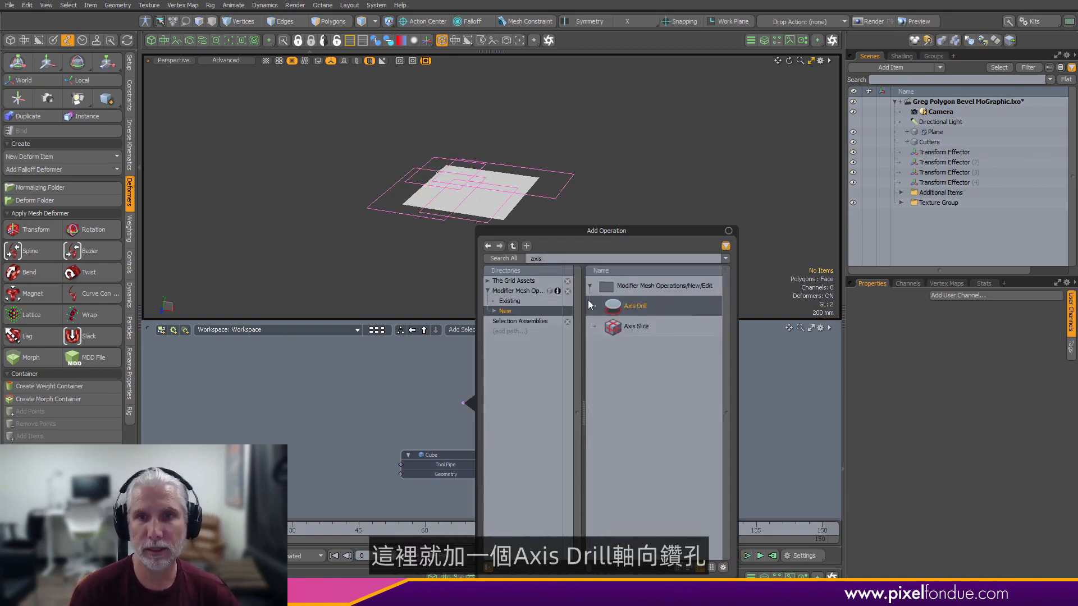
pyautogui.doubleClick(635, 307)
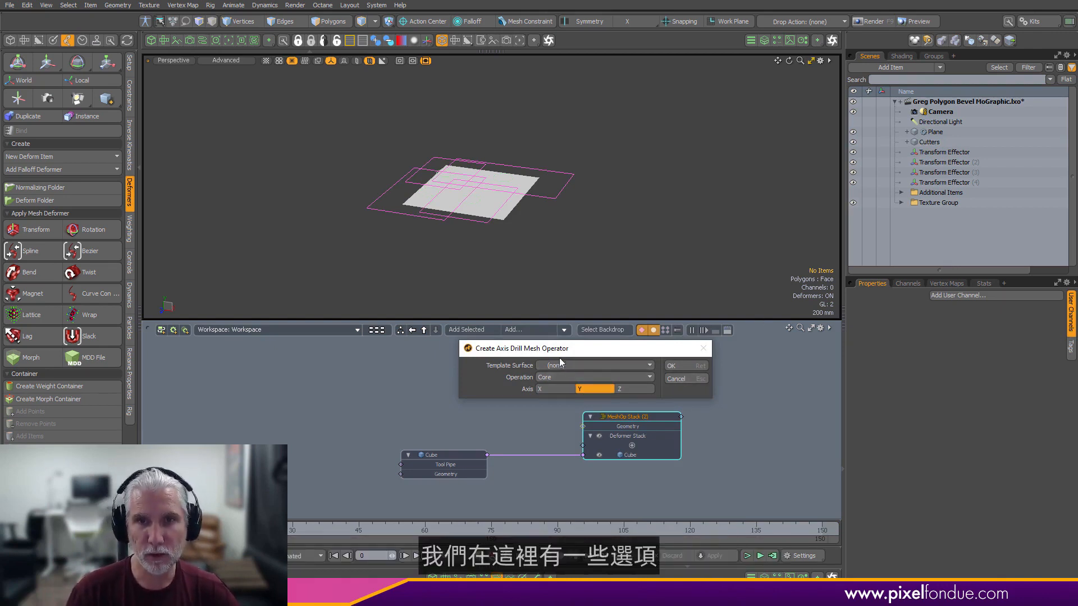
# - Create the Axis Drill with Cutters as the template surface and Slice as the operation, along the Y axis
pyautogui.click(572, 365)
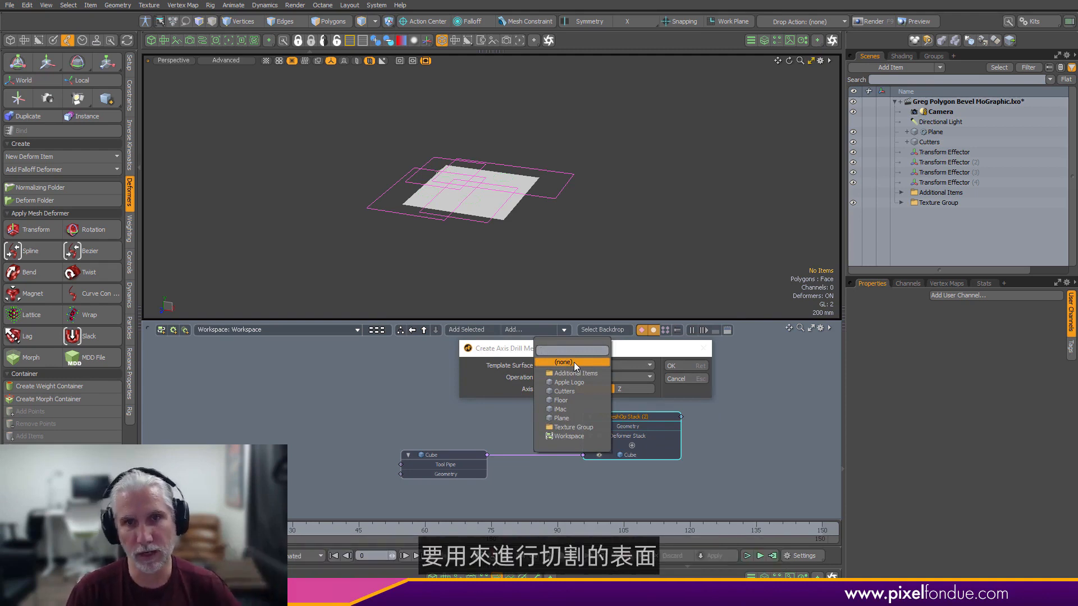
pyautogui.click(590, 391)
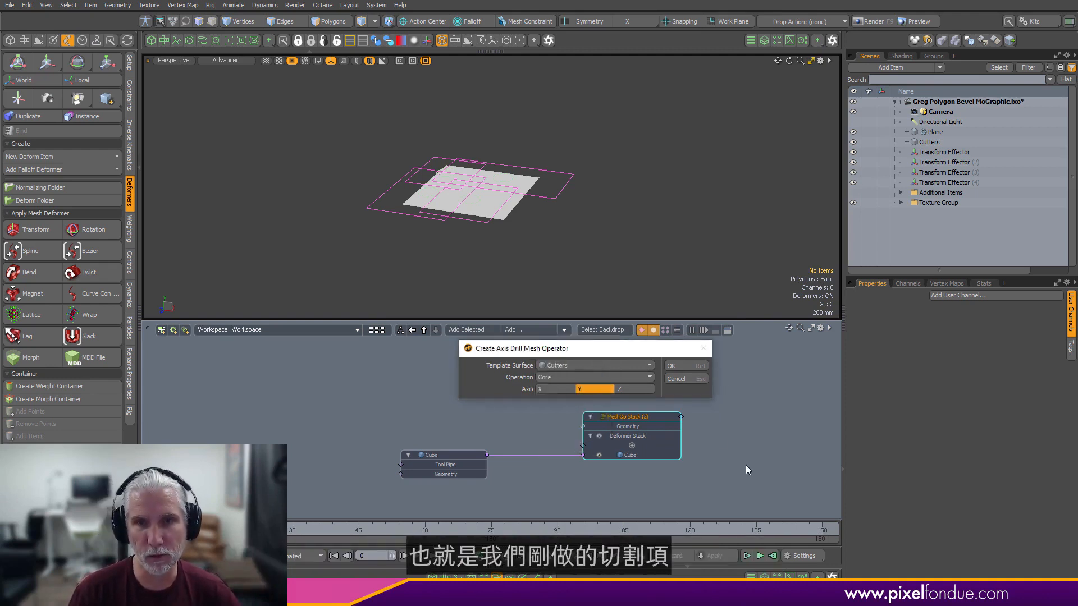
pyautogui.click(571, 378)
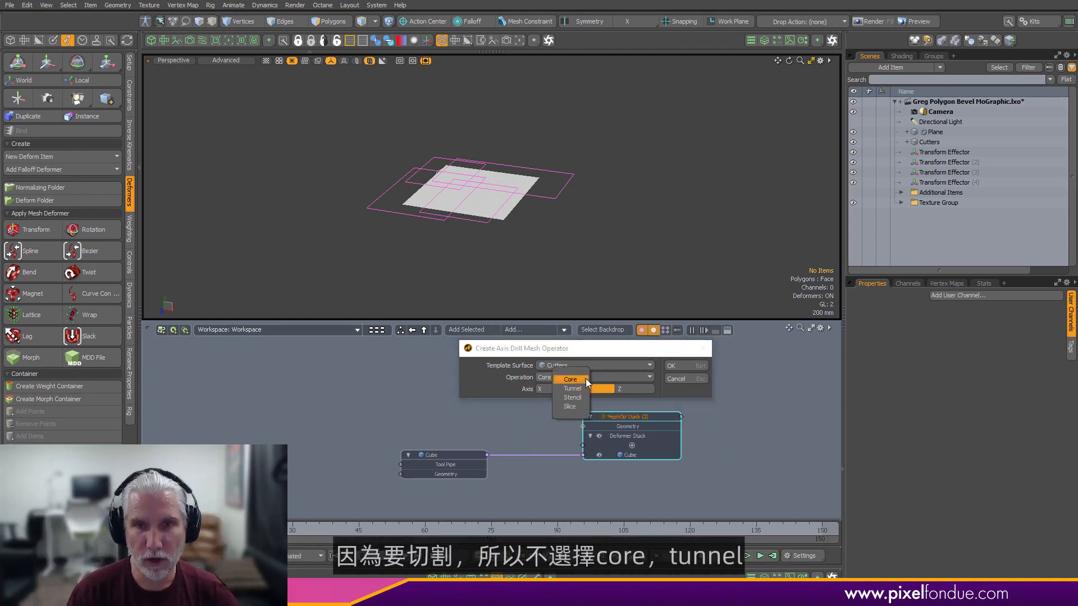
pyautogui.click(571, 406)
pyautogui.click(691, 366)
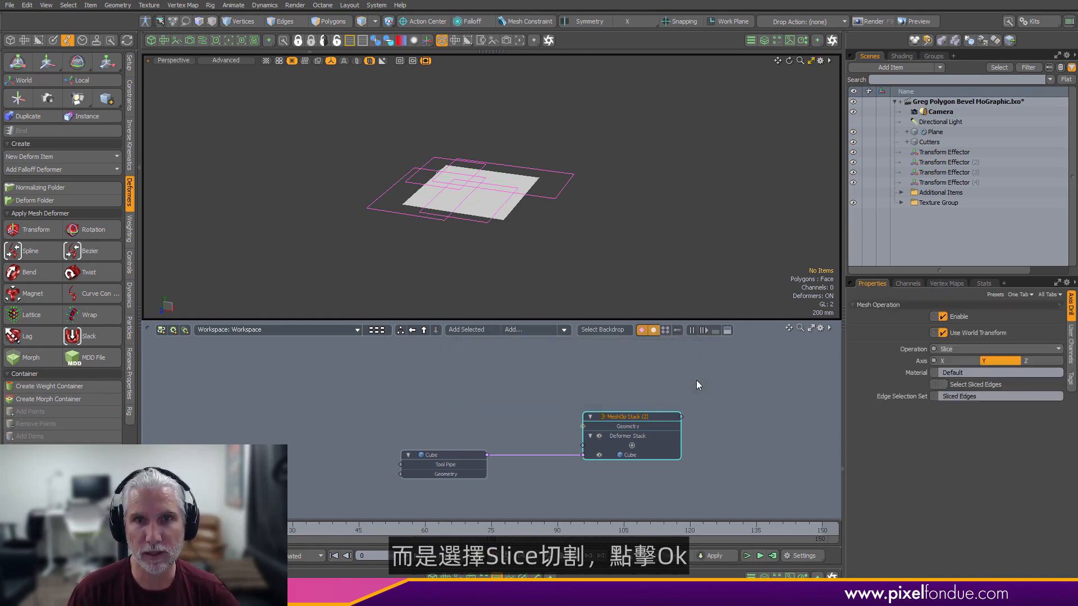
# - Isolate the Plane in the viewport and frame it to inspect the slices made by the cutters
pyautogui.click(548, 190)
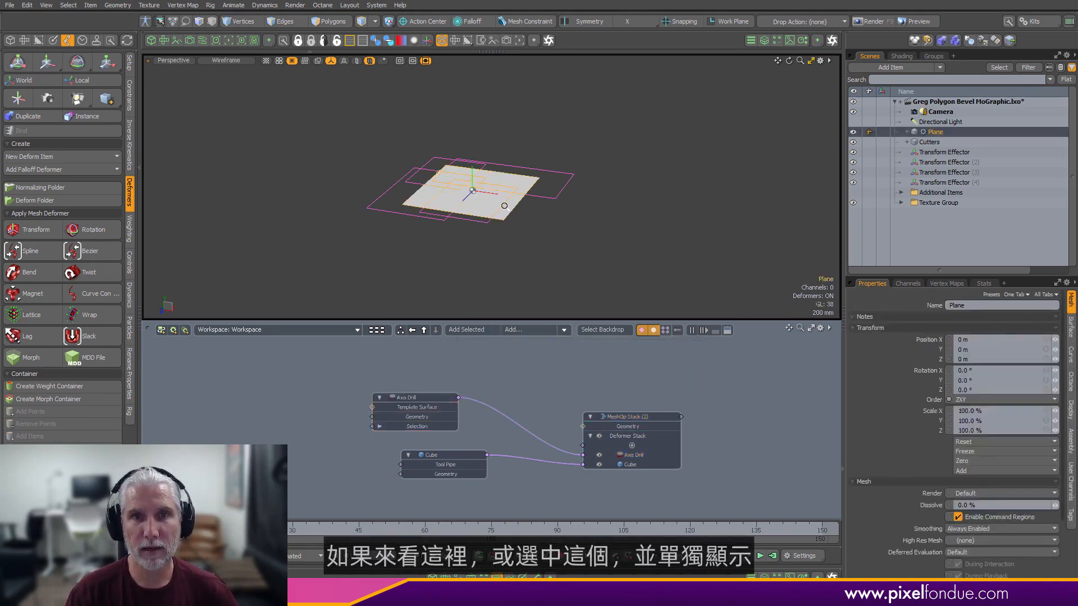
pyautogui.keyDown('ctrl'); pyautogui.keyDown('alt'); pyautogui.moveTo(505, 206); pyautogui.dragTo(588, 278); pyautogui.keyUp('alt'); pyautogui.keyUp('ctrl')
pyautogui.click(588, 278)
pyautogui.click(500, 271)
pyautogui.hotkey('ctrl', '3')
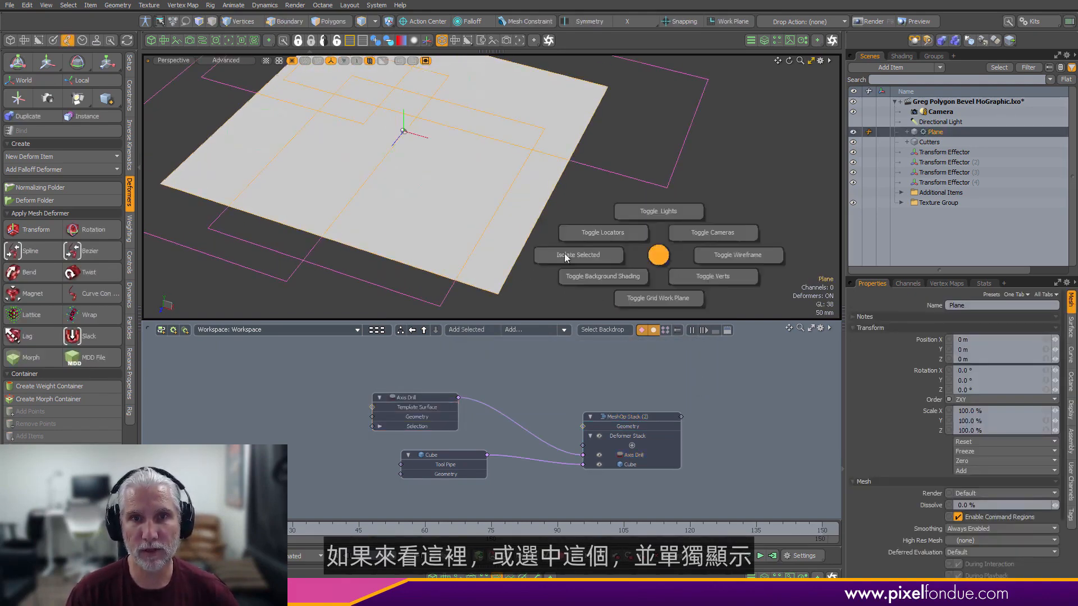
pyautogui.click(566, 258)
pyautogui.keyDown('alt'); pyautogui.moveTo(525, 259); pyautogui.dragTo(616, 214); pyautogui.keyUp('alt')
pyautogui.click(609, 201)
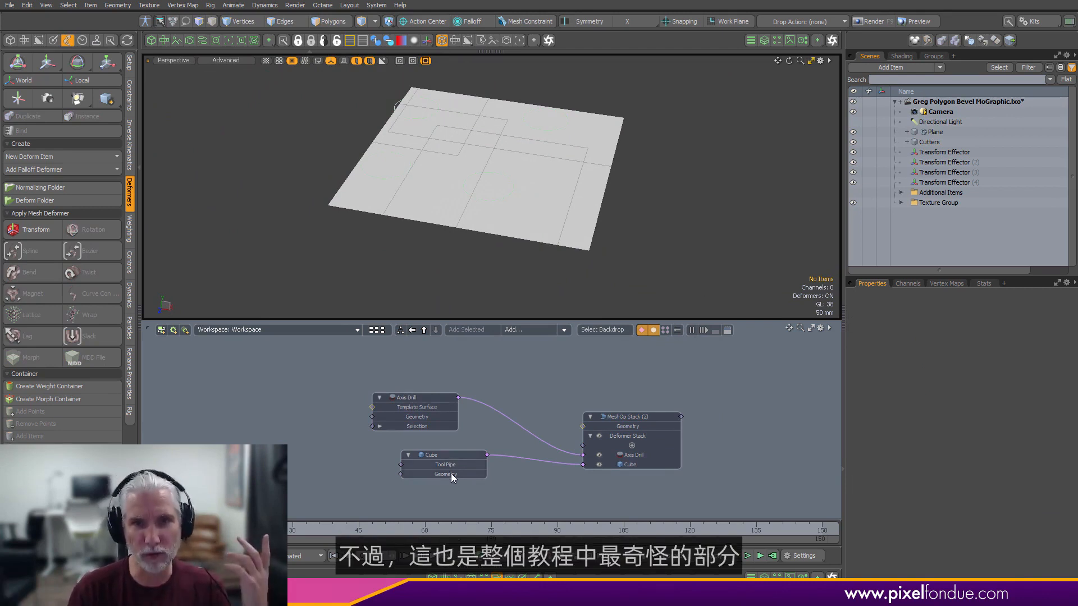
# - Line up the Cube and Axis Drill nodes one above the other beside the MeshOp Stack in the schematic
pyautogui.moveTo(459, 466); pyautogui.dragTo(441, 473)
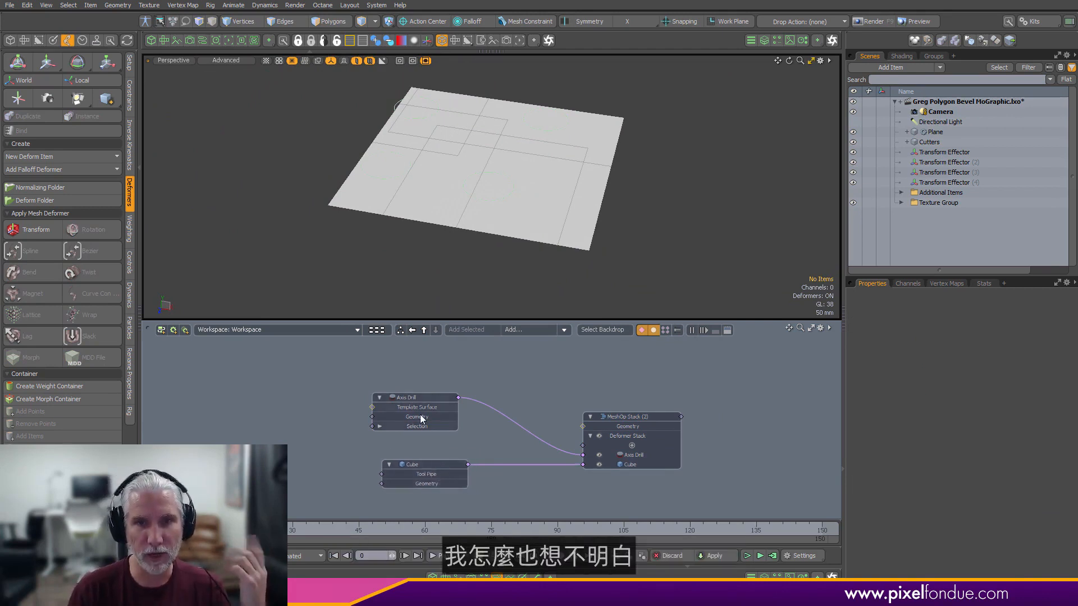
pyautogui.moveTo(428, 406); pyautogui.dragTo(438, 425)
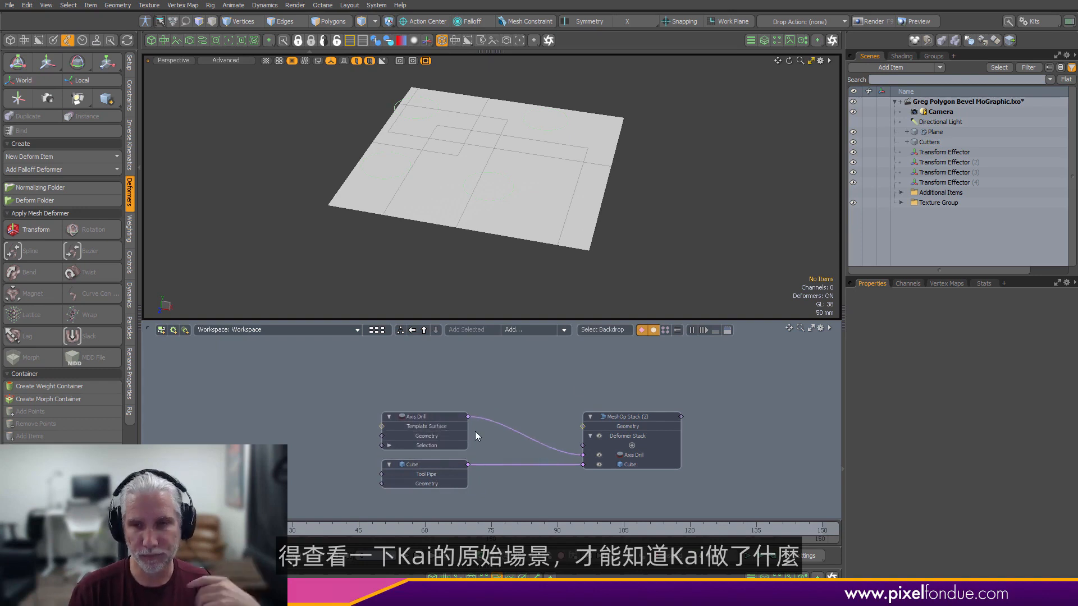
pyautogui.press('KP_5')
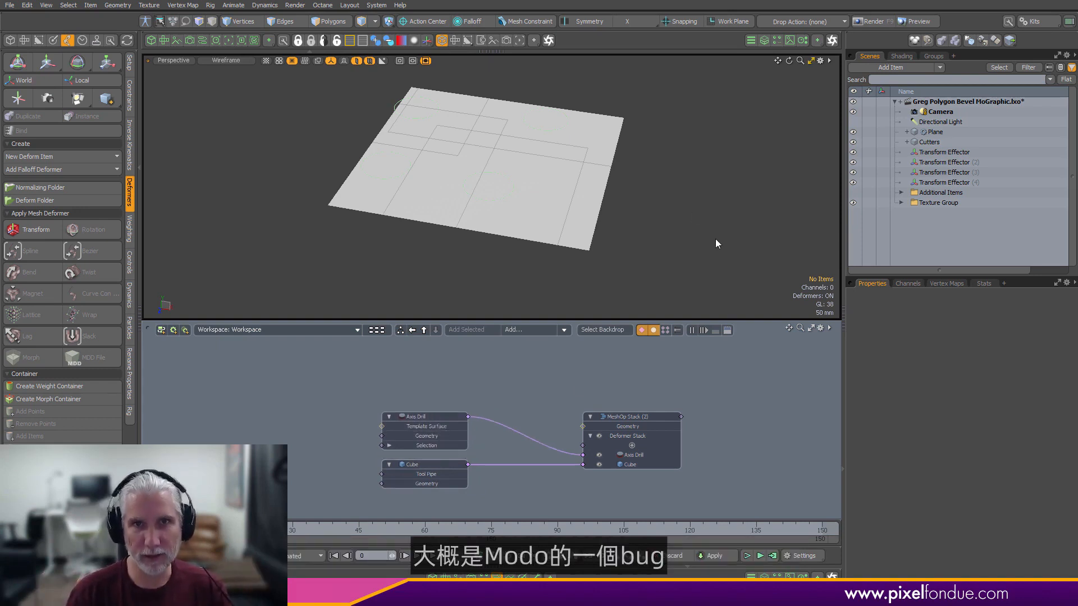
# - Inspect the Cutters mesh and its locators in the viewport, and bring them back into view together with the Plane
pyautogui.click(938, 143)
pyautogui.press('KP_5')
pyautogui.moveTo(754, 229)
pyautogui.keyDown('alt'); pyautogui.mouseDown()
pyautogui.moveTo(804, 233)
pyautogui.moveTo(790, 226)
pyautogui.mouseUp(); pyautogui.keyUp('alt')
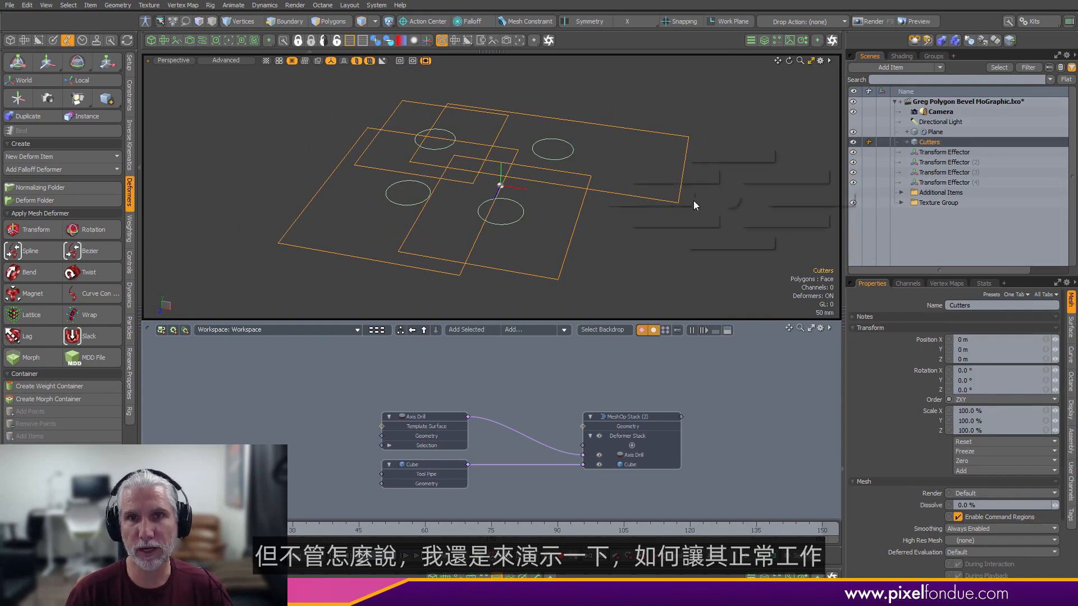
pyautogui.click(689, 254)
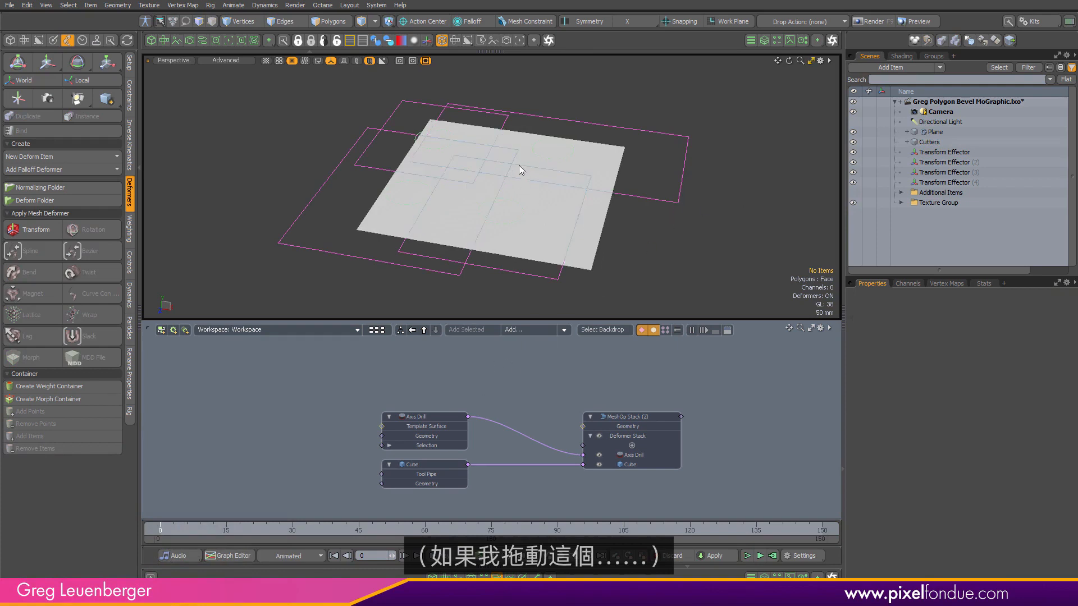
pyautogui.hotkey('ctrl', '3')
pyautogui.click(654, 212)
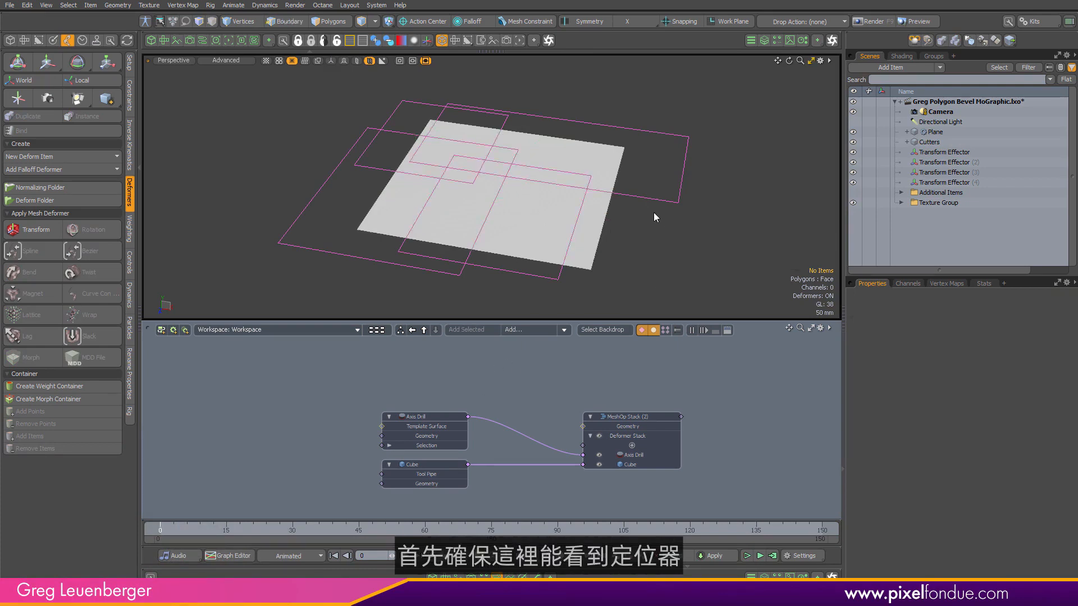
pyautogui.hotkey('ctrl', '3')
pyautogui.click(616, 175)
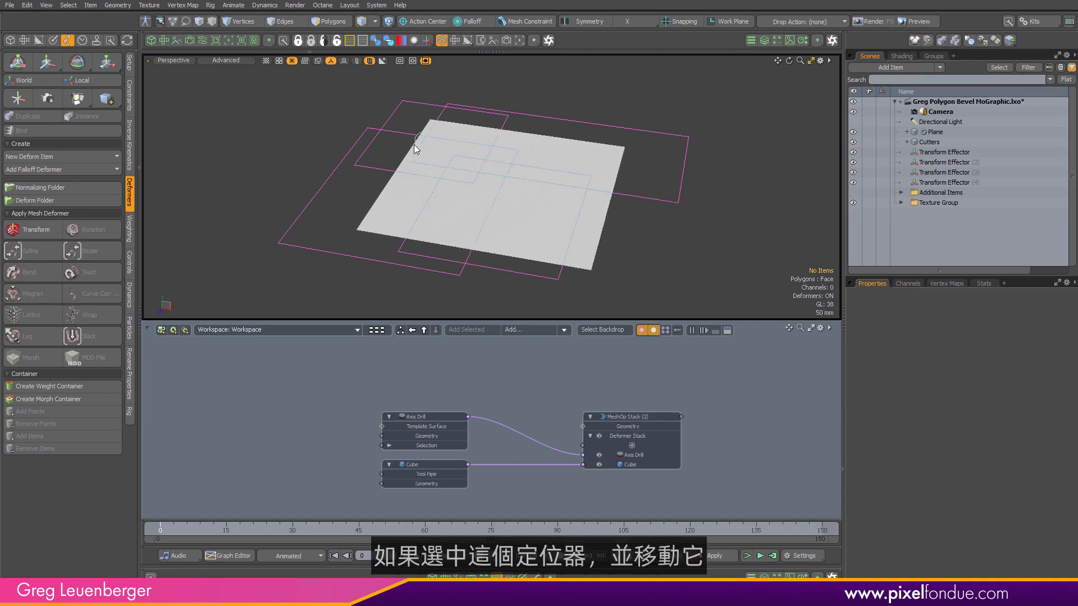
# - Move Transform Effector (4) to about X 470 mm, Z 382 mm at the Plane's near corner and hide the Cutters mesh
pyautogui.click(419, 147)
pyautogui.press('w')
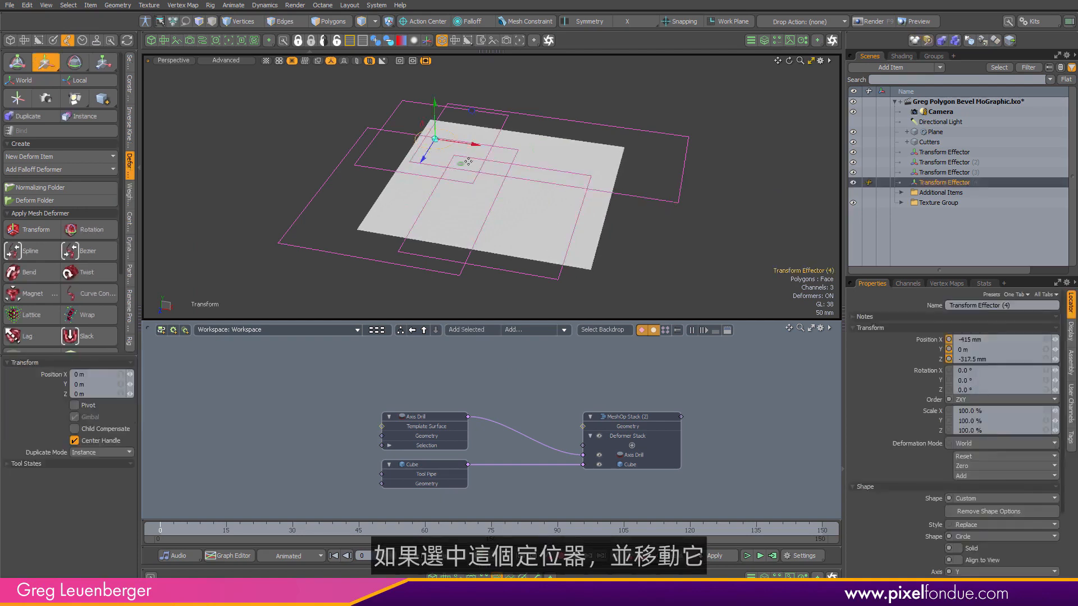
pyautogui.moveTo(465, 163); pyautogui.dragTo(651, 236)
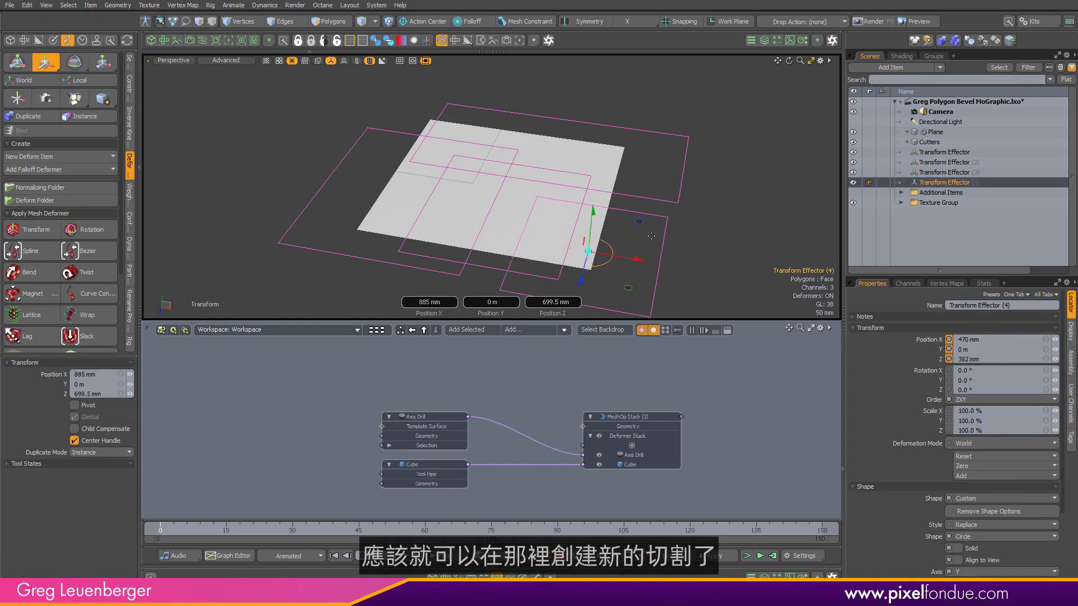
pyautogui.press('q')
pyautogui.click(690, 238)
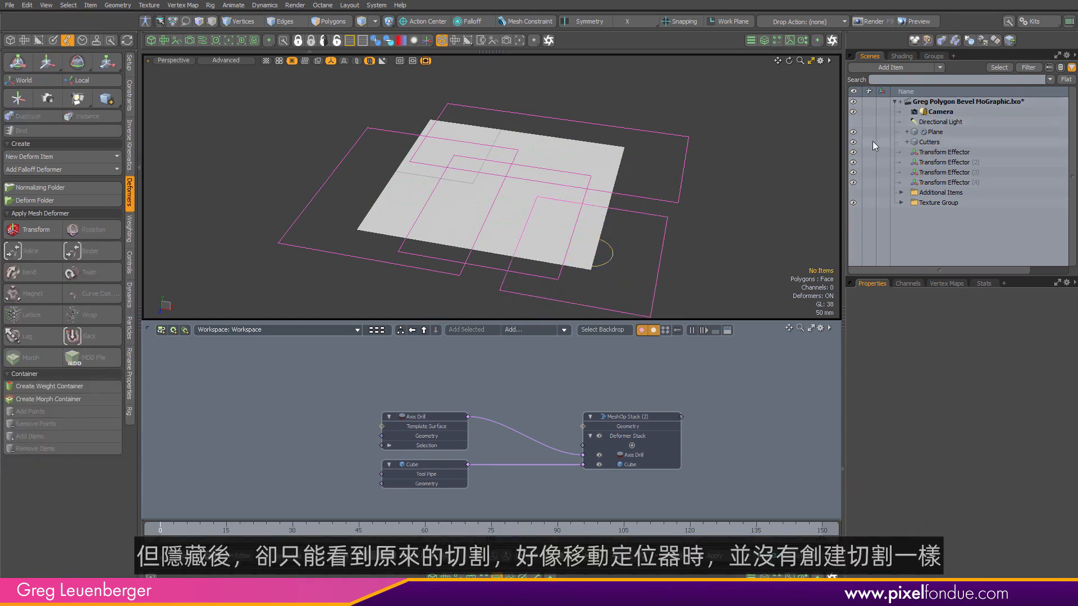
pyautogui.click(852, 143)
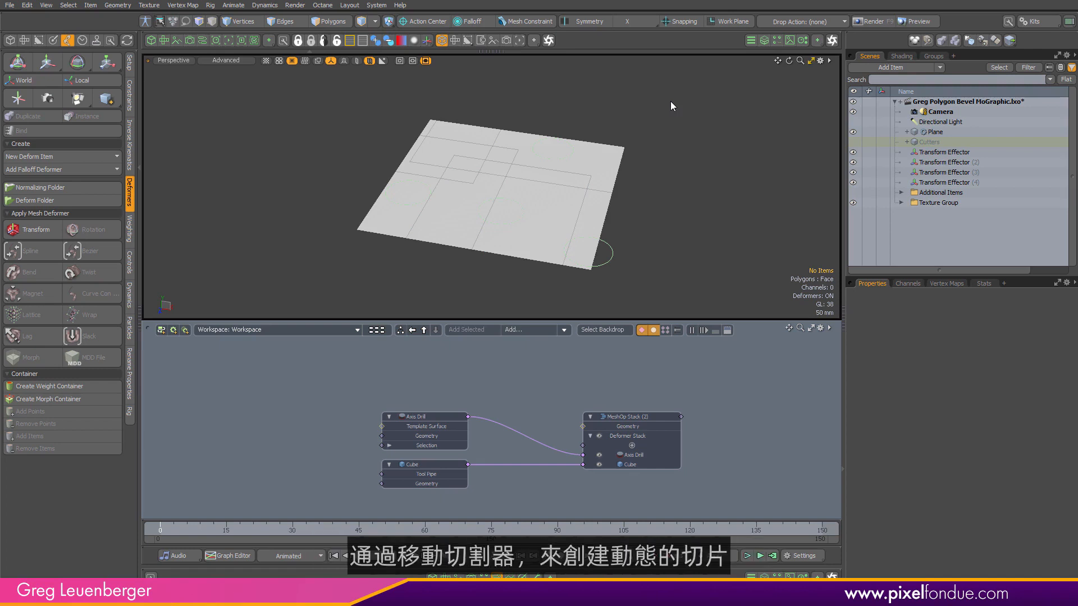
# - Set the Cutters mesh's Y position to 10 mm and check the slices on the Plane
pyautogui.click(940, 142)
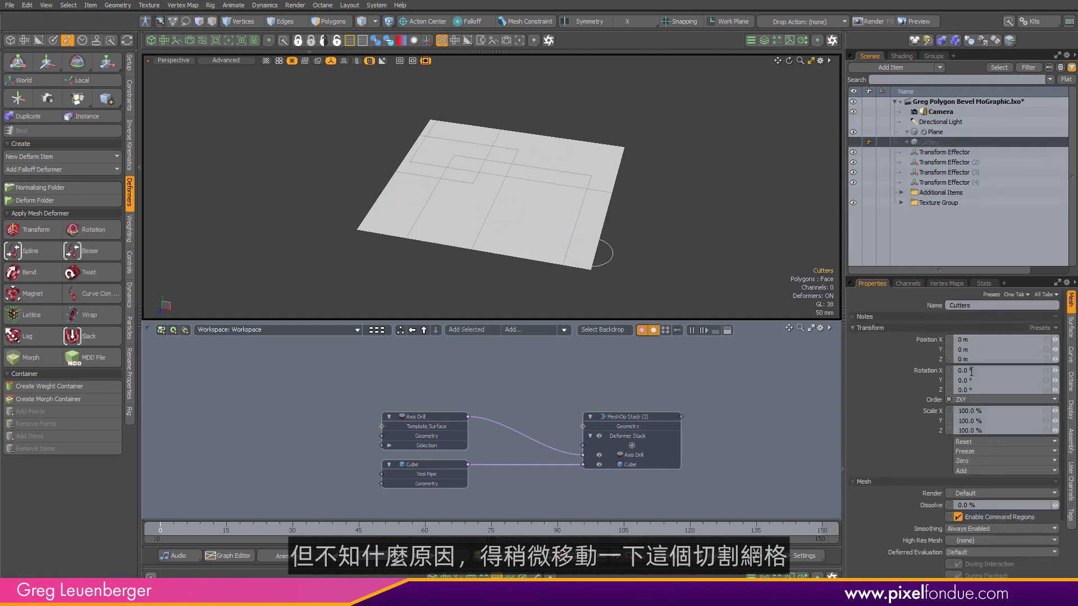
pyautogui.click(972, 352)
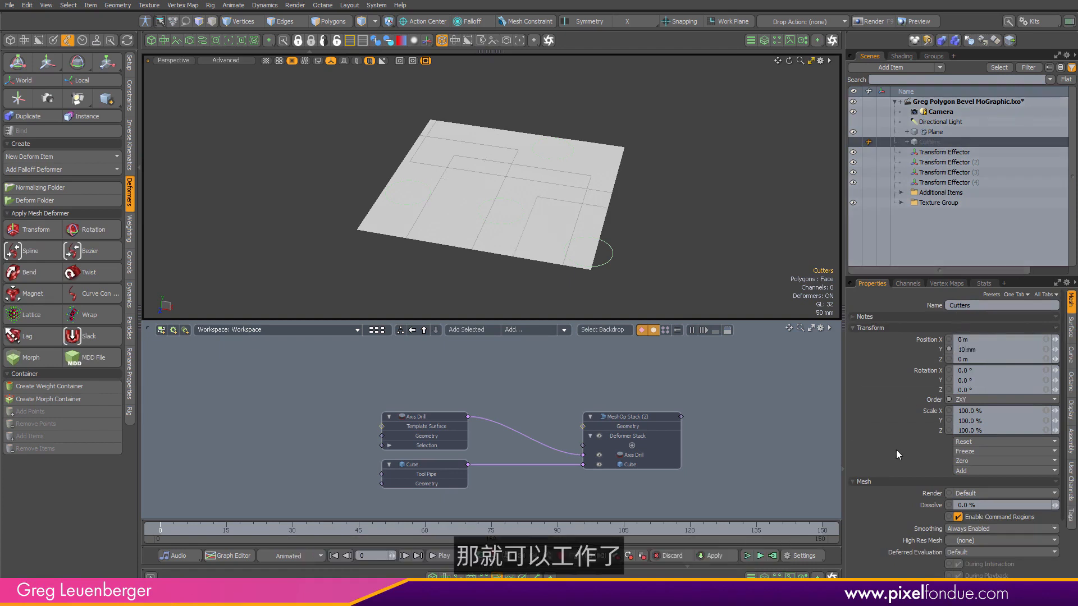
pyautogui.hotkey('ctrl', '2')
pyautogui.click(623, 221)
pyautogui.moveTo(616, 224)
pyautogui.keyDown('alt'); pyautogui.mouseDown()
pyautogui.moveTo(653, 211)
pyautogui.moveTo(708, 215)
pyautogui.mouseUp(); pyautogui.keyUp('alt')
pyautogui.hotkey('ctrl', '2')
pyautogui.click(568, 217)
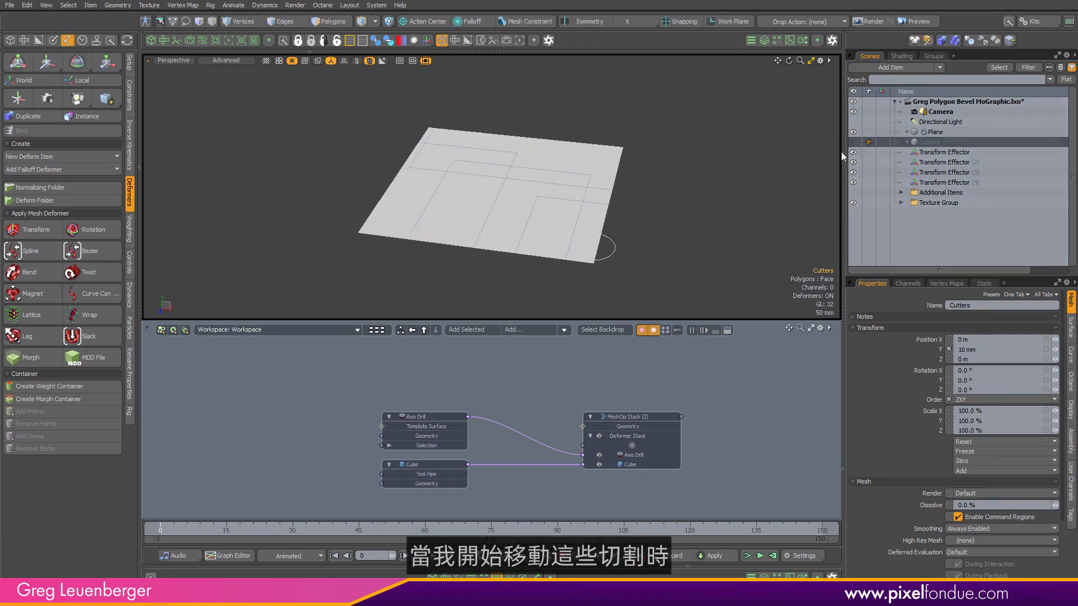
# - Show the Cutters mesh again and examine its projected slices up close near the Plane's corner
pyautogui.click(852, 142)
pyautogui.click(753, 220)
pyautogui.keyDown('alt'); pyautogui.moveTo(584, 233); pyautogui.dragTo(631, 207); pyautogui.keyUp('alt')
pyautogui.scroll(4, 643, 227)
pyautogui.scroll(5, 623, 214)
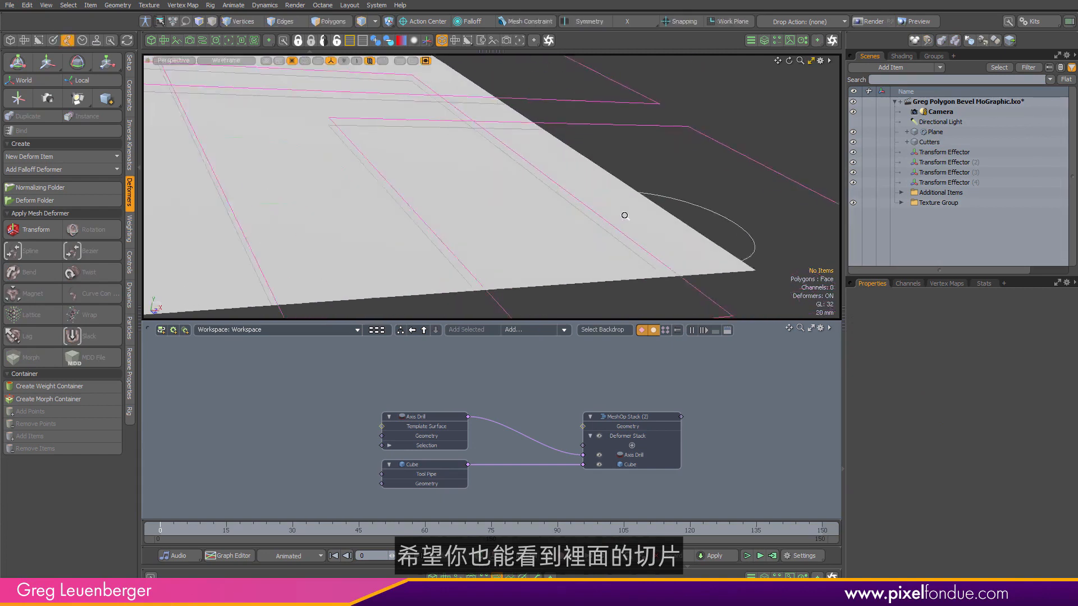
# - Try moving Transform Effector (4) around the Plane's corner to test the live slicing, and undo the moves
pyautogui.click(718, 194)
pyautogui.press('w')
pyautogui.moveTo(737, 226); pyautogui.dragTo(540, 230)
pyautogui.keyDown('ctrl'); pyautogui.keyDown('alt'); pyautogui.moveTo(693, 192); pyautogui.dragTo(602, 198); pyautogui.keyUp('alt'); pyautogui.keyUp('ctrl')
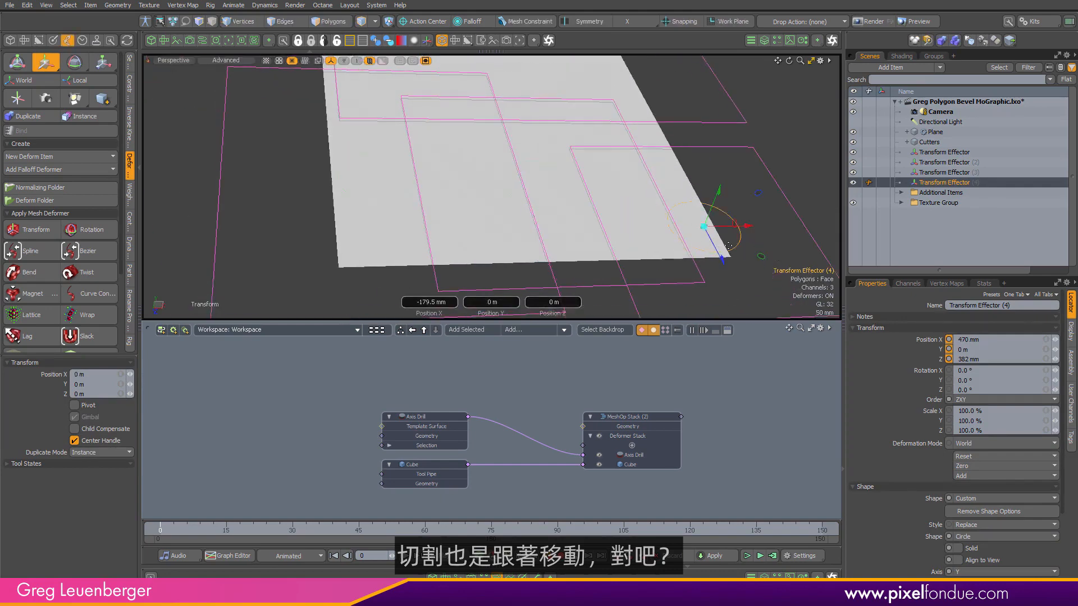
pyautogui.moveTo(749, 227); pyautogui.dragTo(826, 327)
pyautogui.keyDown('ctrl'); pyautogui.keyDown('alt'); pyautogui.moveTo(664, 238); pyautogui.dragTo(730, 236); pyautogui.keyUp('alt'); pyautogui.keyUp('ctrl')
pyautogui.keyDown('alt'); pyautogui.moveTo(729, 236); pyautogui.dragTo(598, 196); pyautogui.keyUp('alt')
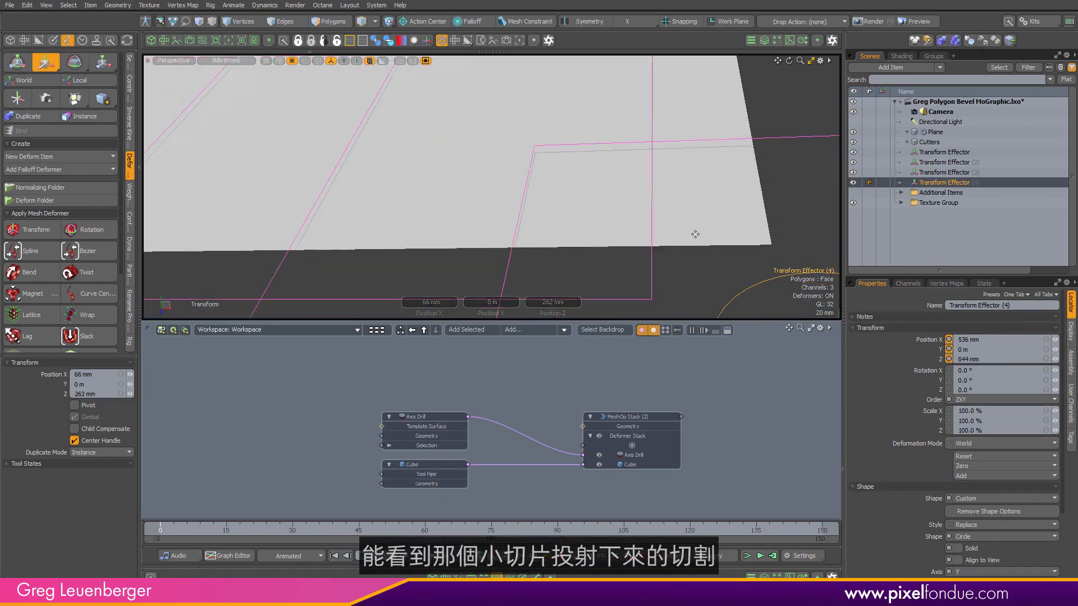
pyautogui.keyDown('alt'); pyautogui.moveTo(696, 233); pyautogui.dragTo(712, 257); pyautogui.keyUp('alt')
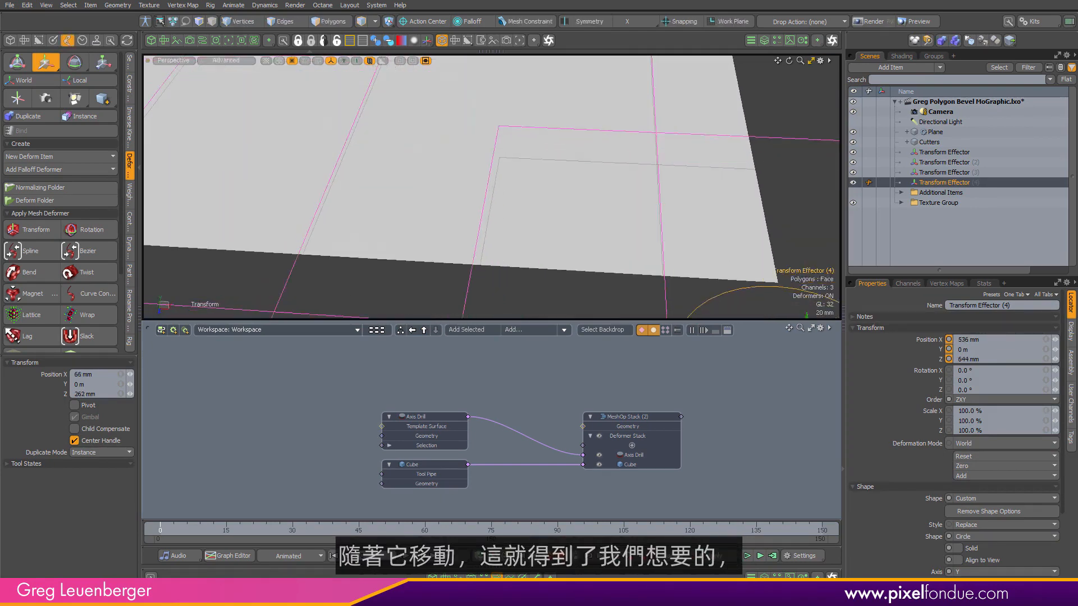
pyautogui.moveTo(786, 247); pyautogui.dragTo(646, 227)
pyautogui.hotkey('ctrl', 'z')
pyautogui.hotkey('ctrl', 'z')
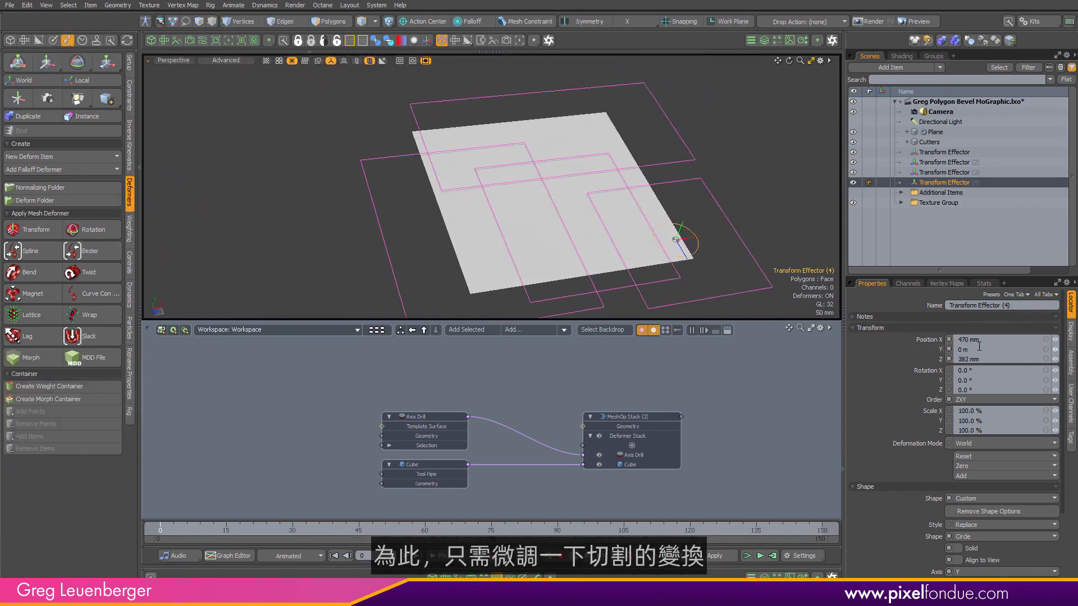
# - Hide the Cutters mesh, leaving the sliced Plane and the locators on display
pyautogui.click(930, 142)
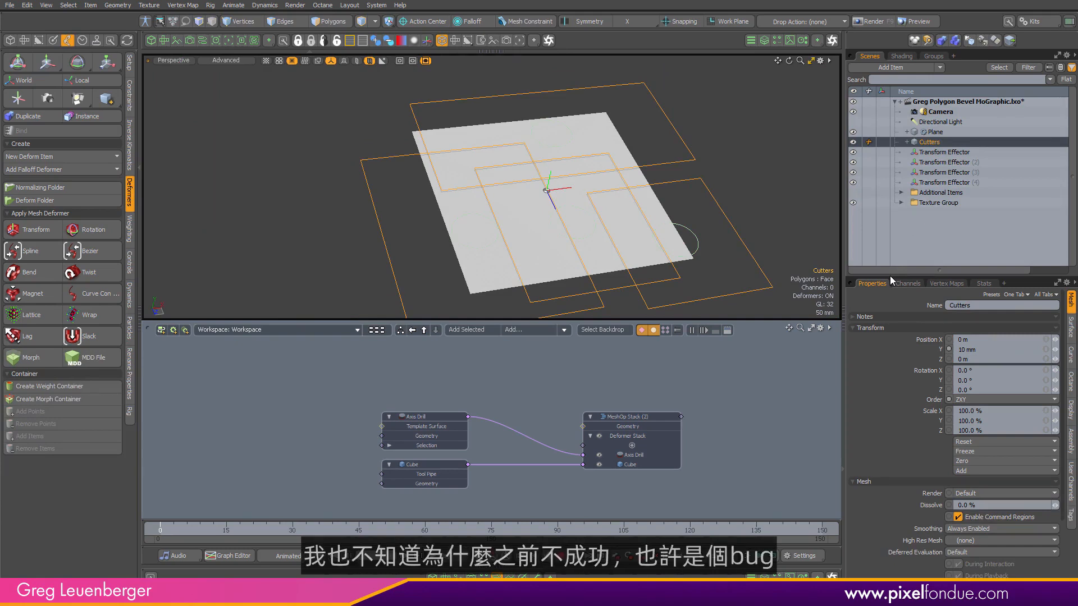
pyautogui.click(483, 372)
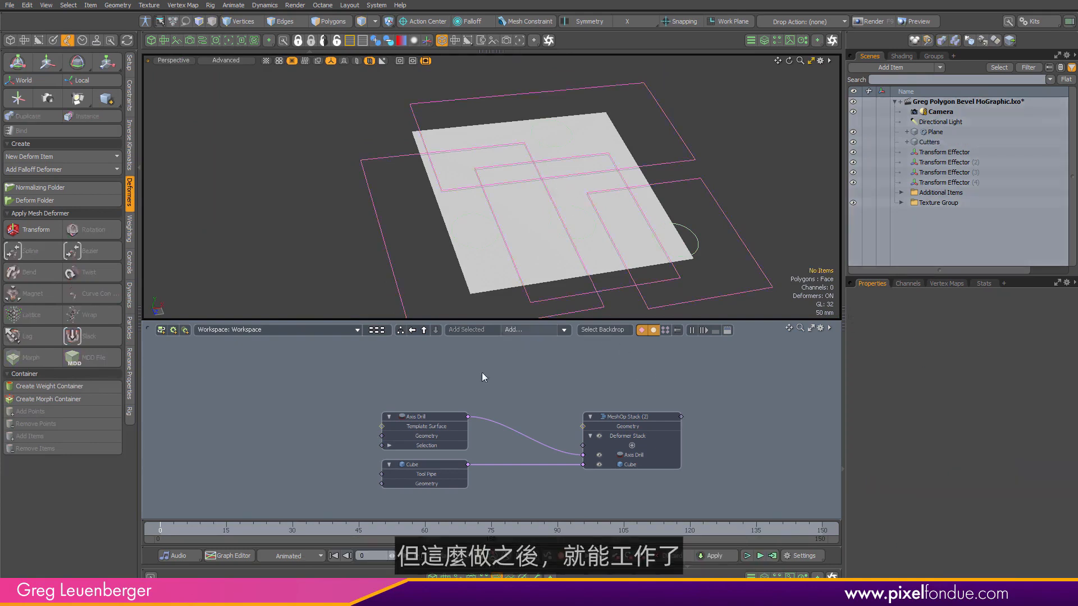
pyautogui.scroll(-1, 503, 400)
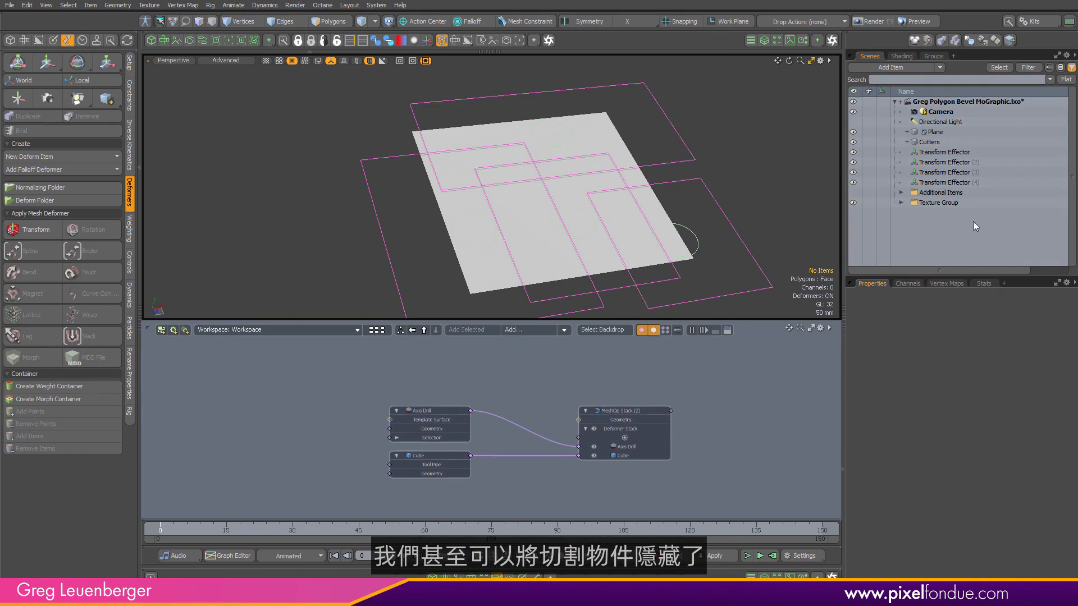
pyautogui.click(852, 142)
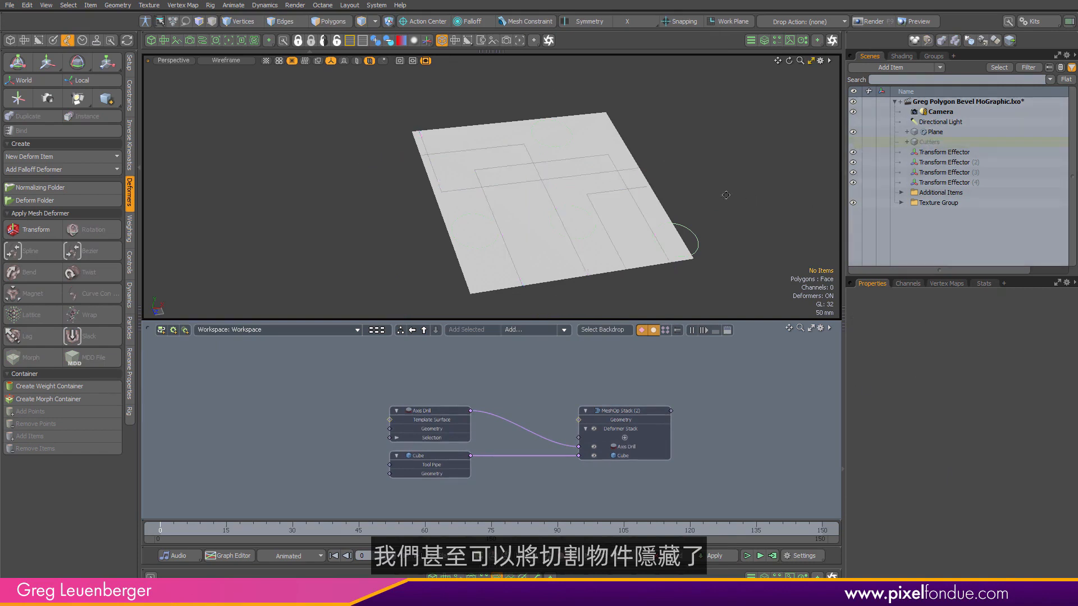
pyautogui.keyDown('alt'); pyautogui.moveTo(726, 195); pyautogui.dragTo(589, 217); pyautogui.keyUp('alt')
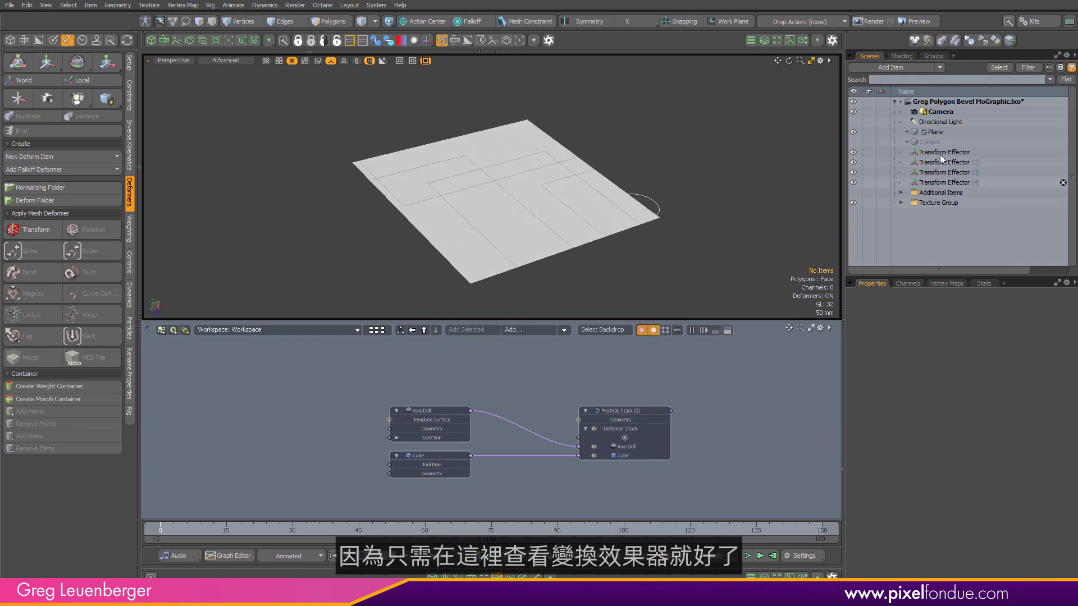
# - Raise all four Transform Effectors together above the Plane to about Y 288 mm
pyautogui.moveTo(940, 154); pyautogui.dragTo(943, 182)
pyautogui.press('w')
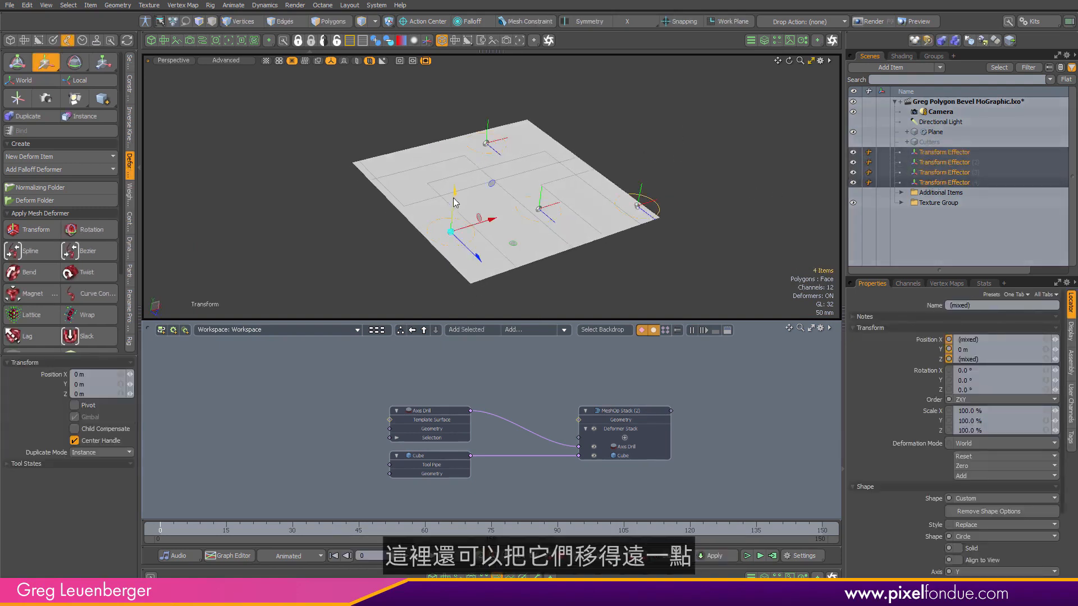
pyautogui.moveTo(454, 202); pyautogui.dragTo(461, 128)
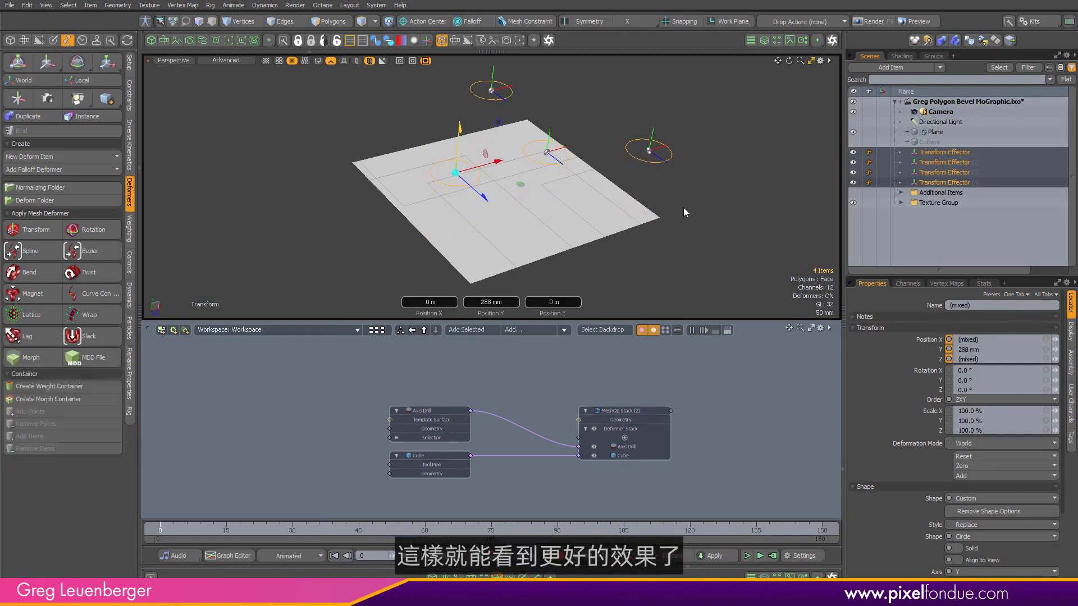
pyautogui.click(684, 212)
pyautogui.keyDown('alt'); pyautogui.moveTo(684, 213); pyautogui.dragTo(650, 185); pyautogui.keyUp('alt')
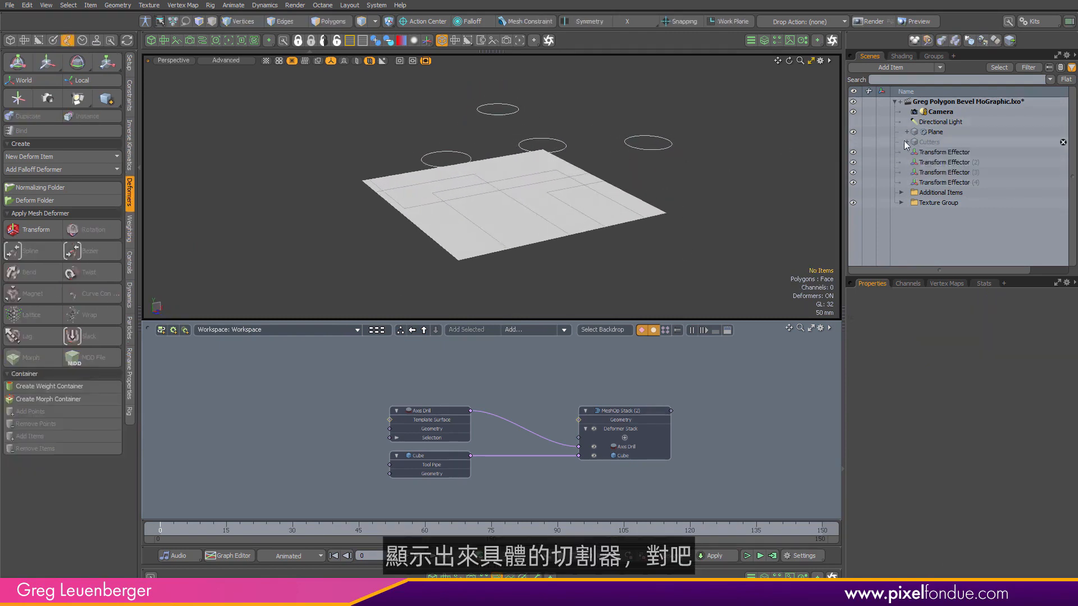
# - Briefly show the Cutters mesh to compare it with the raised locators, and hide it again
pyautogui.click(855, 142)
pyautogui.click(856, 142)
pyautogui.scroll(-4, 526, 189)
pyautogui.keyDown('alt'); pyautogui.moveTo(528, 191); pyautogui.dragTo(517, 147); pyautogui.keyUp('alt')
pyautogui.scroll(4, 614, 144)
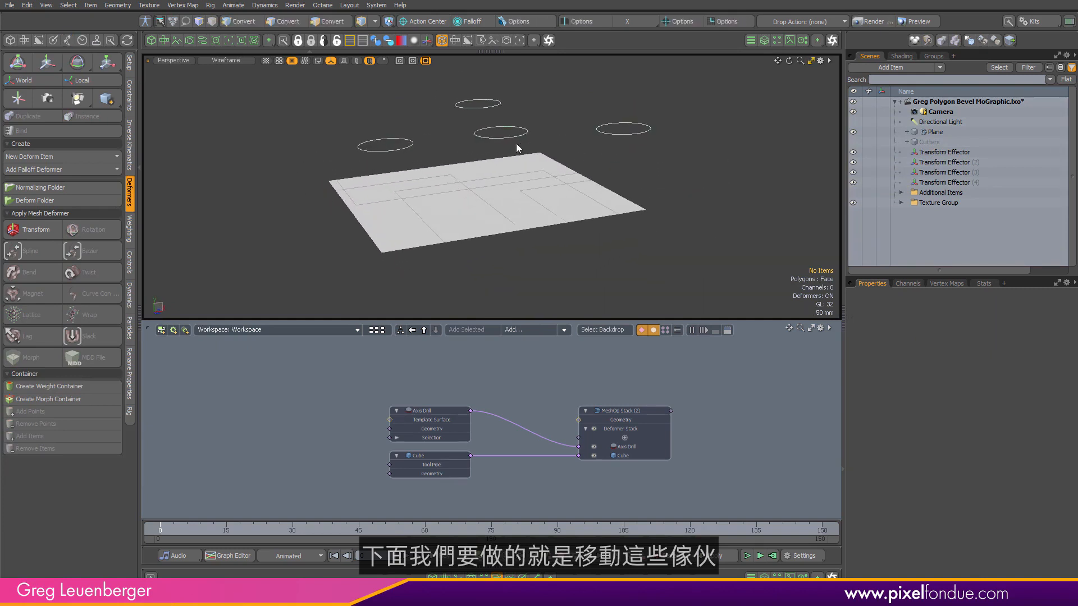
# - Try moving Transform Effector (3) and scaling it to about 302% in X and Z, and undo both changes
pyautogui.click(509, 137)
pyautogui.press('w')
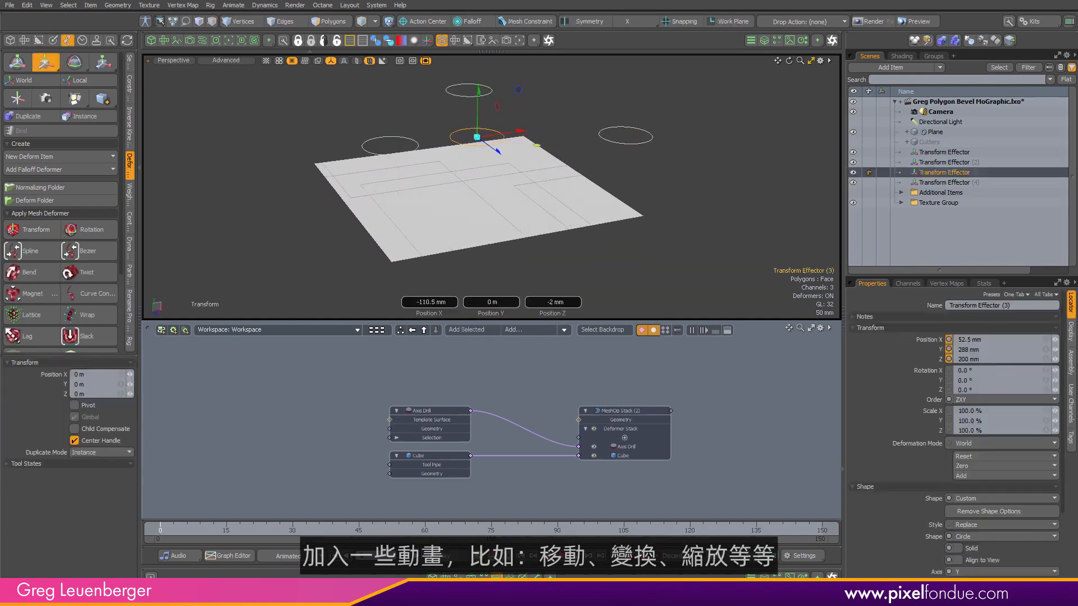
pyautogui.moveTo(536, 146); pyautogui.dragTo(535, 213)
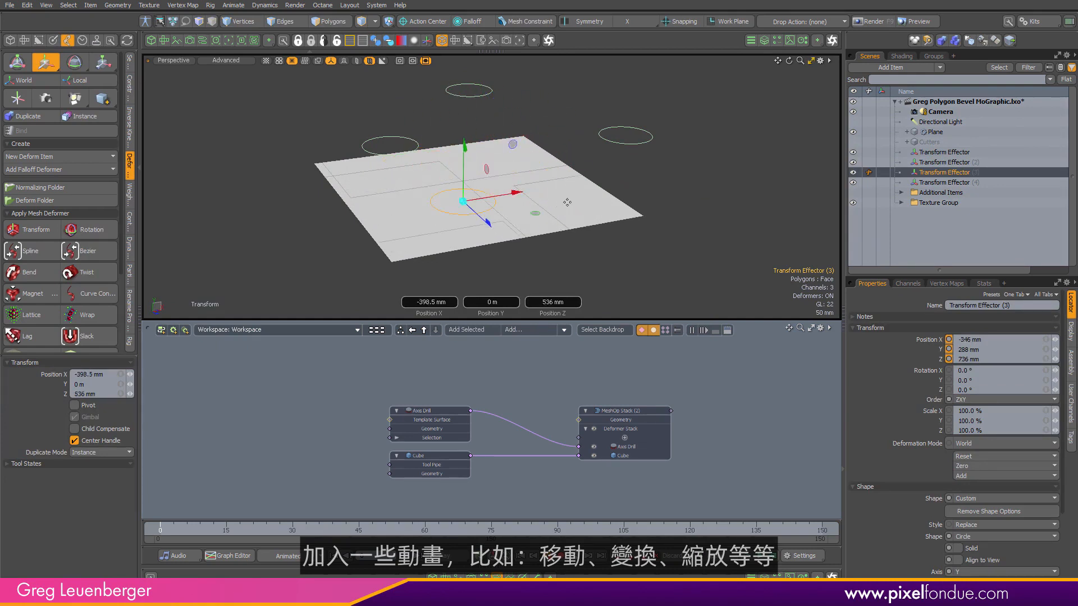
pyautogui.press('r')
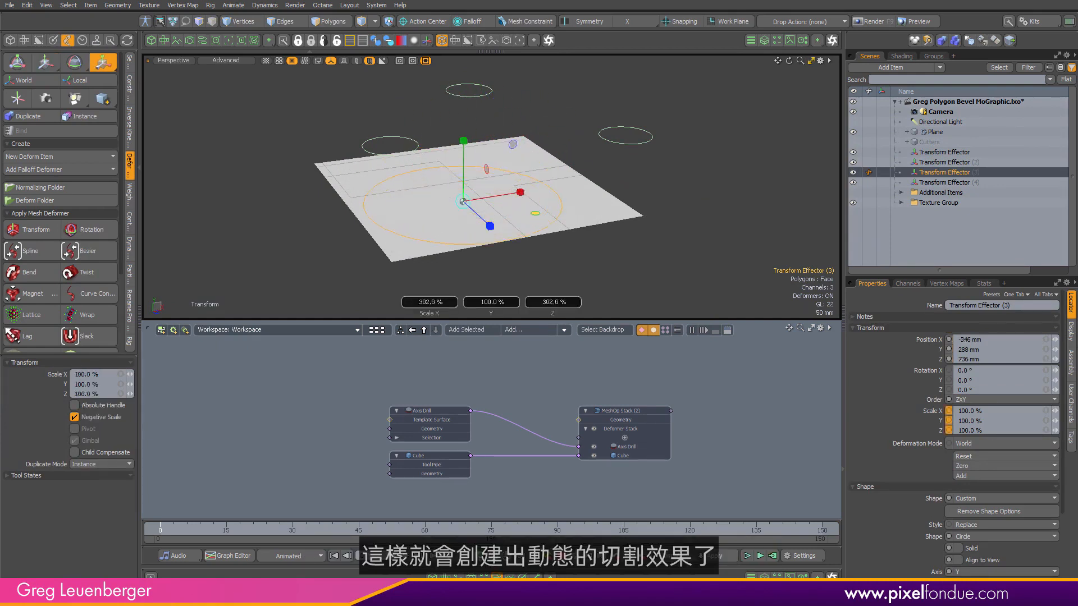
pyautogui.hotkey('ctrl', 'z')
pyautogui.hotkey('ctrl', 'z')
pyautogui.hotkey('ctrl', 'z')
pyautogui.hotkey('ctrl', 'z')
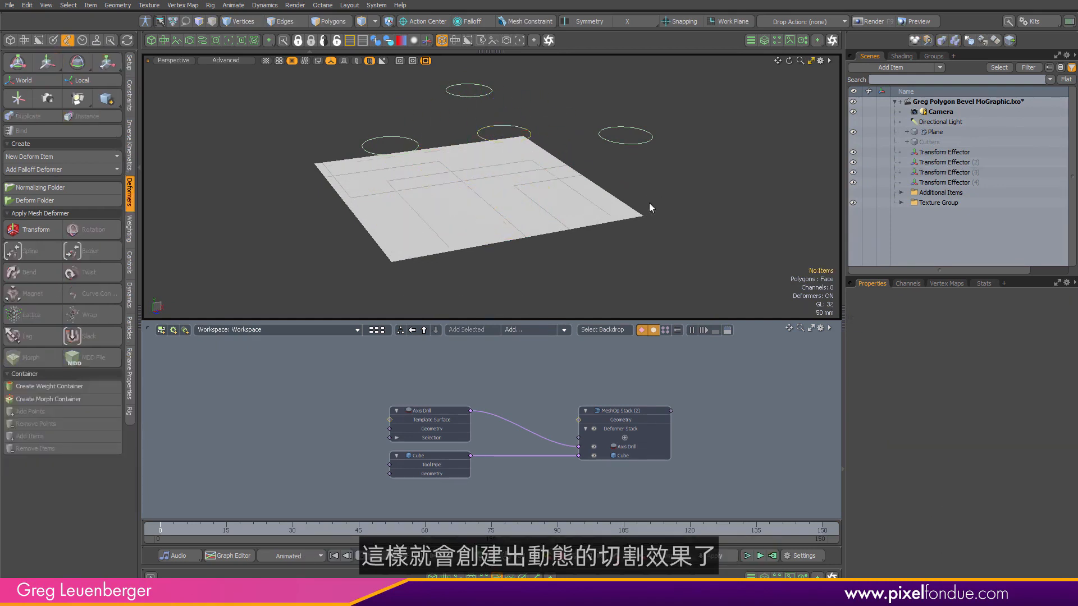
# - Select the first Transform Effector and show the Cutters mesh over the Plane
pyautogui.scroll(-2, 609, 172)
pyautogui.moveTo(608, 172)
pyautogui.keyDown('alt'); pyautogui.mouseDown()
pyautogui.moveTo(544, 236)
pyautogui.moveTo(580, 190)
pyautogui.moveTo(575, 203)
pyautogui.mouseUp(); pyautogui.keyUp('alt')
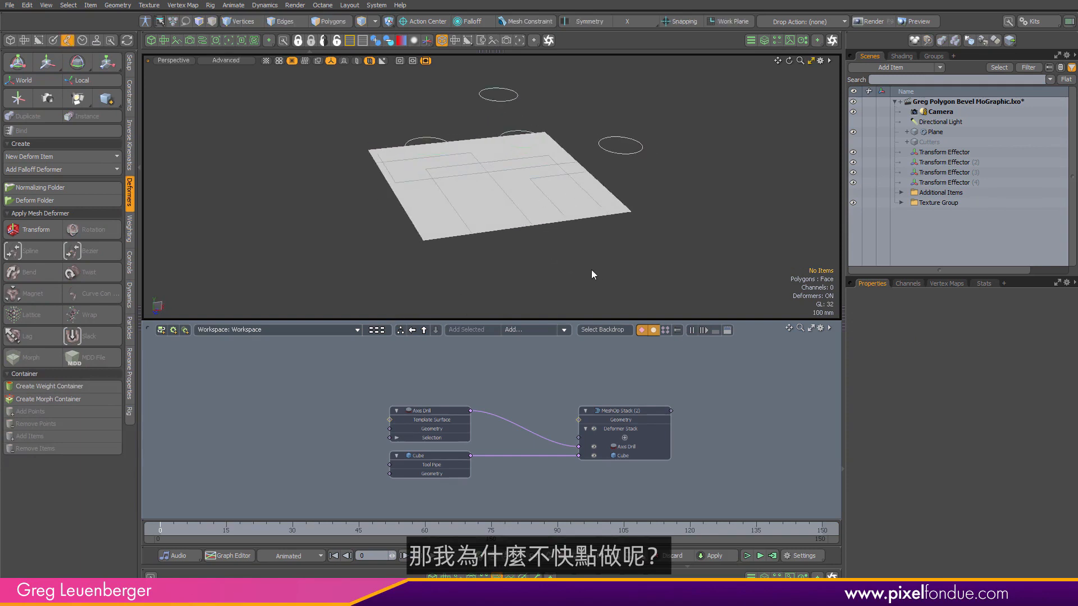
pyautogui.click(430, 144)
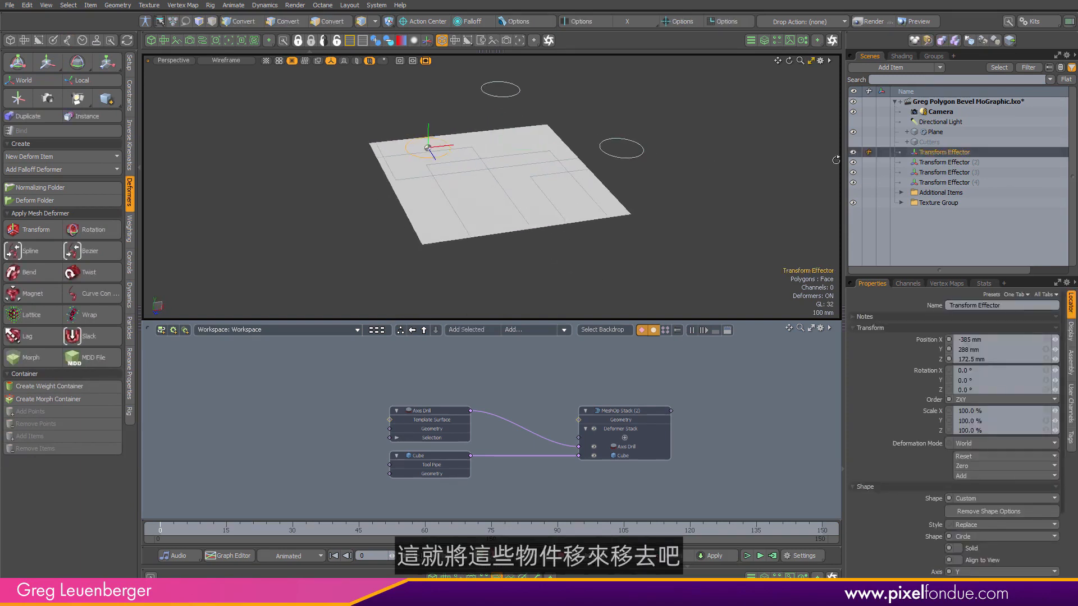
pyautogui.click(853, 142)
pyautogui.click(853, 153)
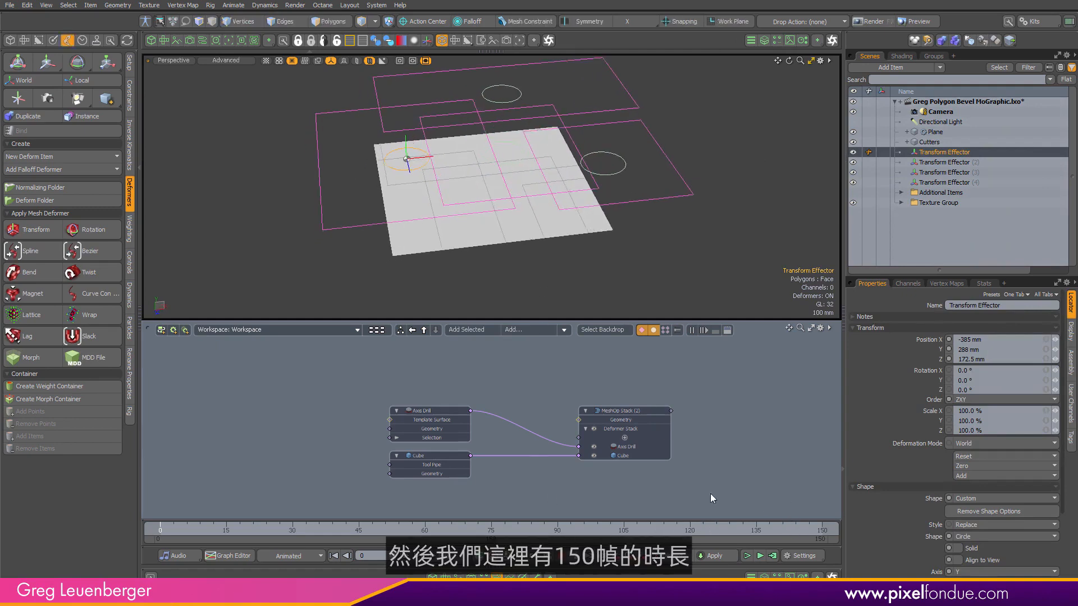
# - Open the Graph Editor and key the first Transform Effector's X, Y and Z position at frame 0
pyautogui.moveTo(483, 567)
pyautogui.mouseDown()
pyautogui.moveTo(481, 494)
pyautogui.moveTo(486, 569)
pyautogui.mouseUp()
pyautogui.click(509, 577)
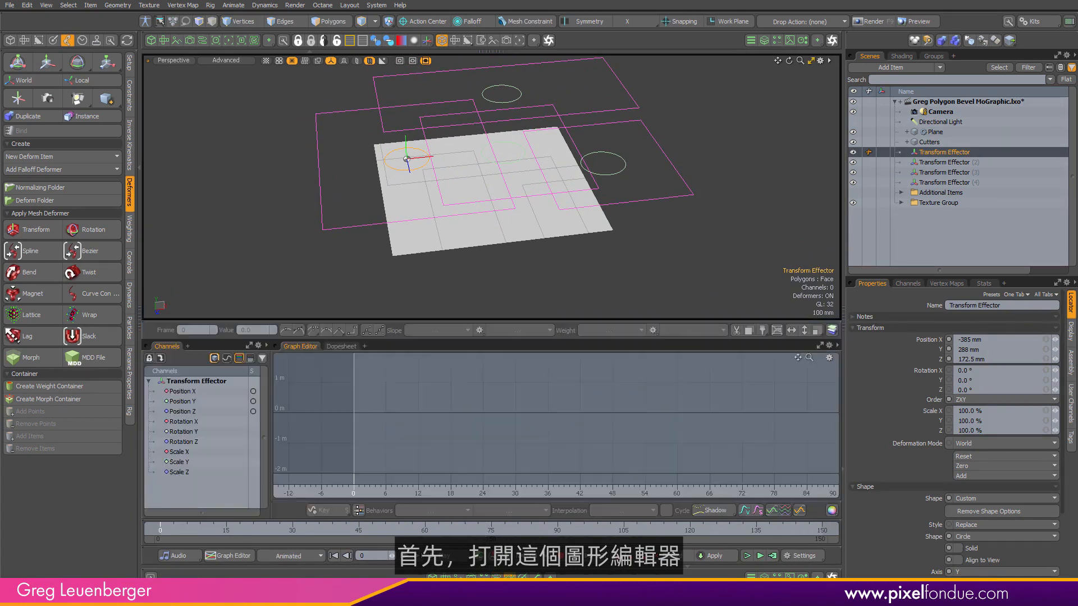
pyautogui.scroll(-1, 589, 454)
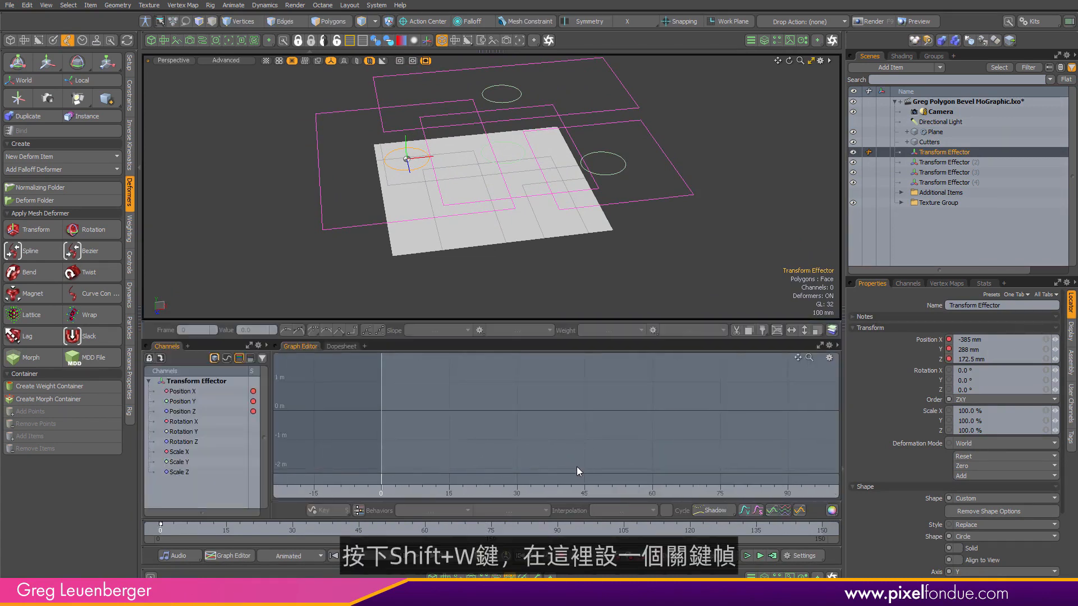
# - Key the first Transform Effector's position at frame 150, and move it to X 675 mm at frame 75
pyautogui.click(822, 528)
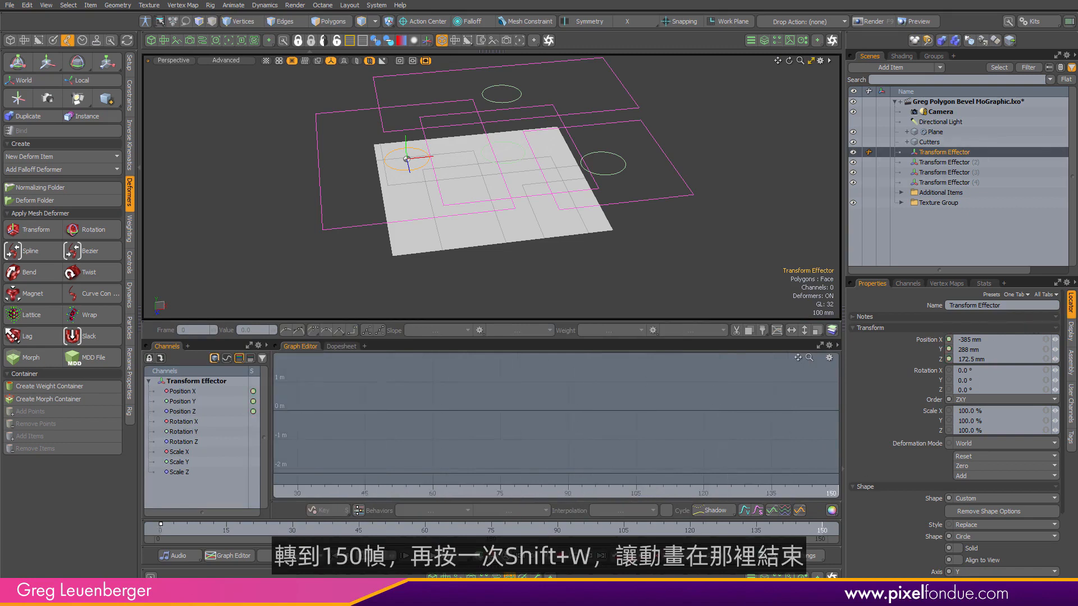
pyautogui.hotkey('shift', 'w')
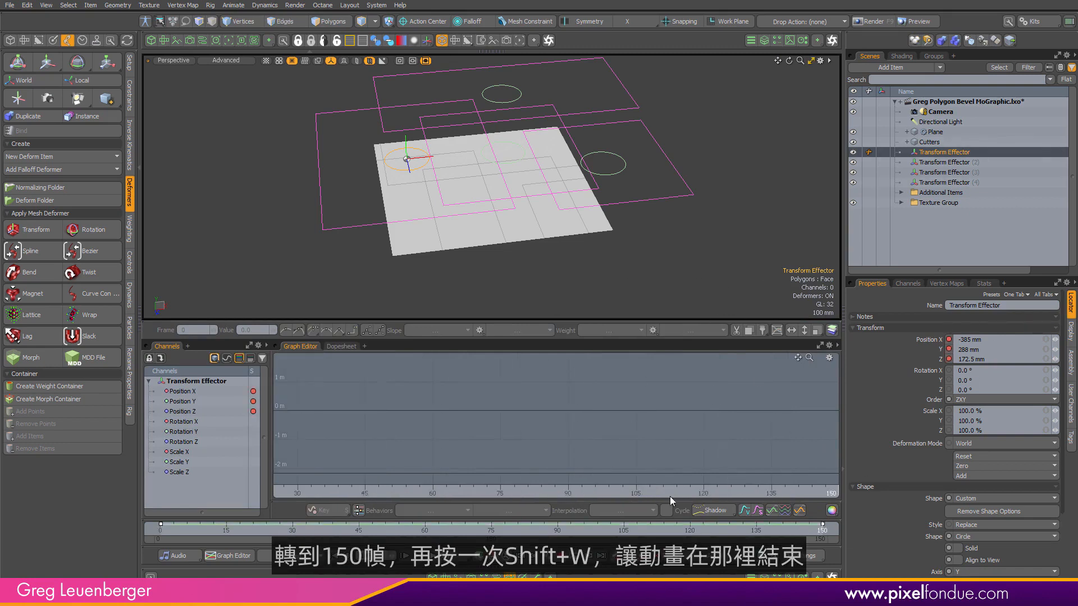
pyautogui.click(501, 531)
pyautogui.keyDown('alt'); pyautogui.moveTo(486, 161); pyautogui.dragTo(620, 175); pyautogui.keyUp('alt')
pyautogui.press('w')
pyautogui.press('space')
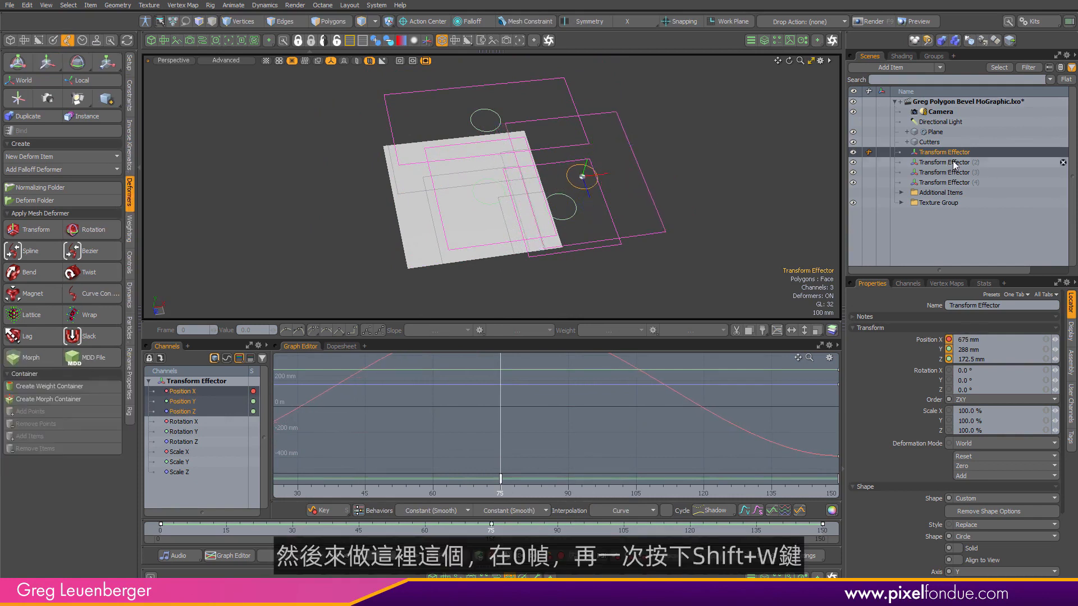
# - Key Transform Effector (2)'s position at frames 0 and 150, and move it to Z 525 mm at frame 75
pyautogui.click(949, 162)
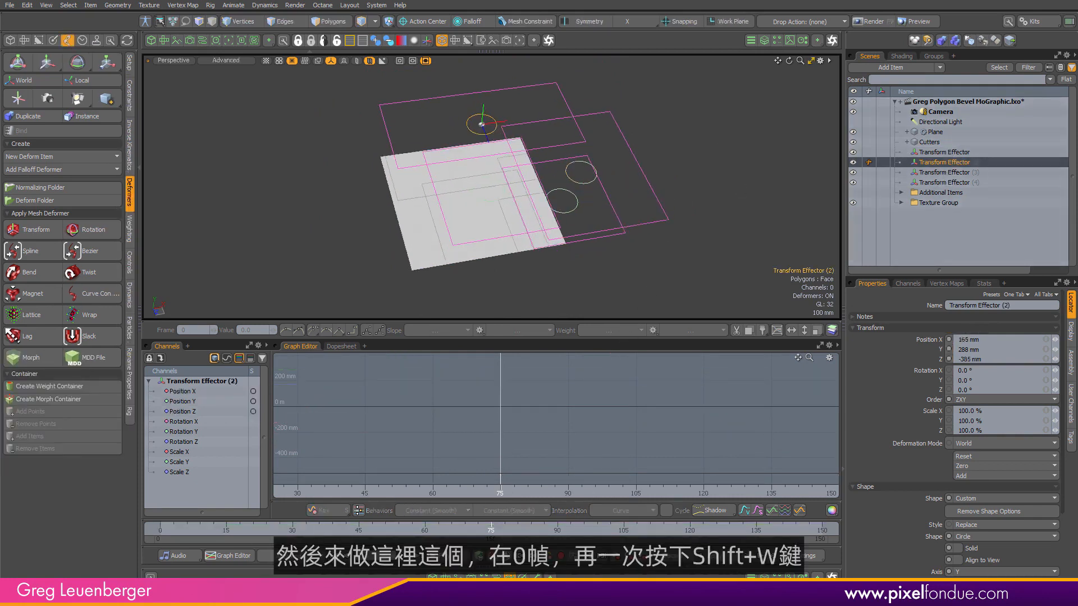
pyautogui.hotkey('shift', 'w')
pyautogui.moveTo(491, 539); pyautogui.dragTo(971, 535)
pyautogui.hotkey('shift', 'w')
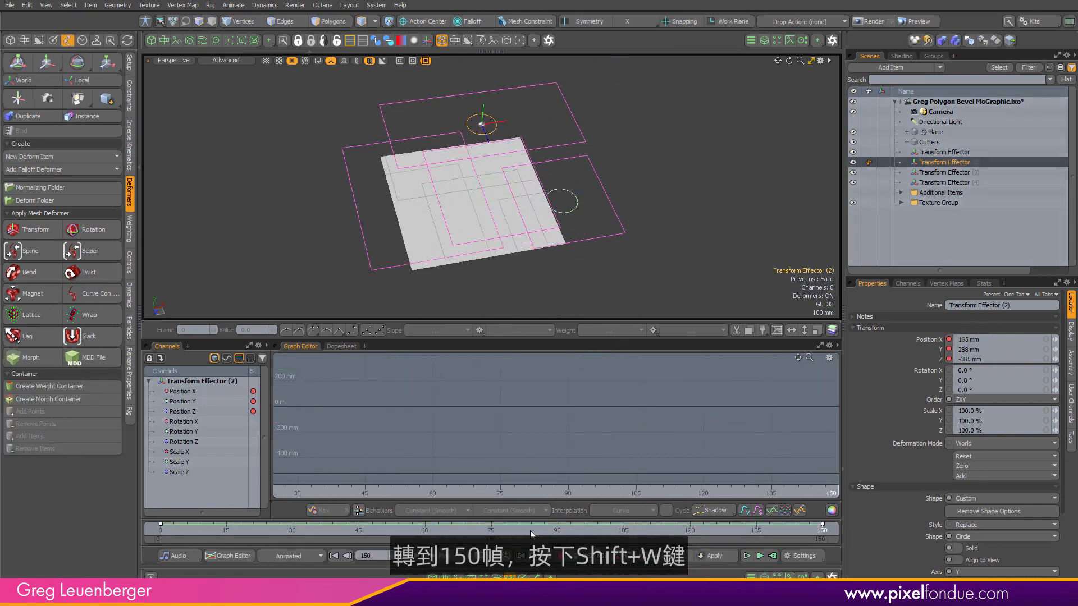
pyautogui.click(494, 533)
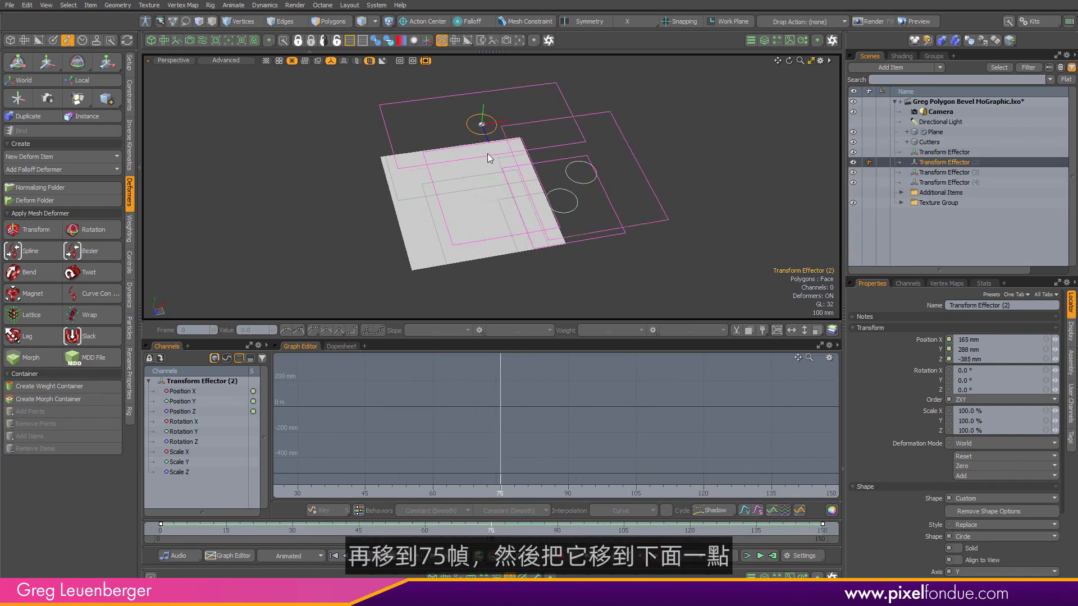
pyautogui.press('w')
pyautogui.moveTo(492, 151); pyautogui.dragTo(532, 253)
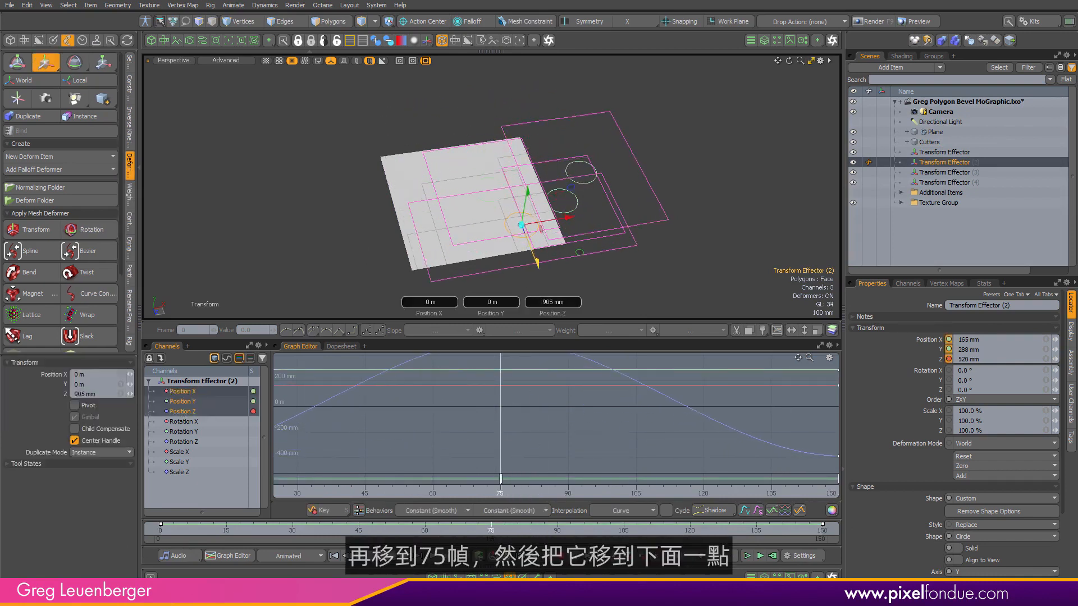
# - Key Transform Effector (3)'s X, Y and Z position at frames 0 and 150
pyautogui.click(959, 172)
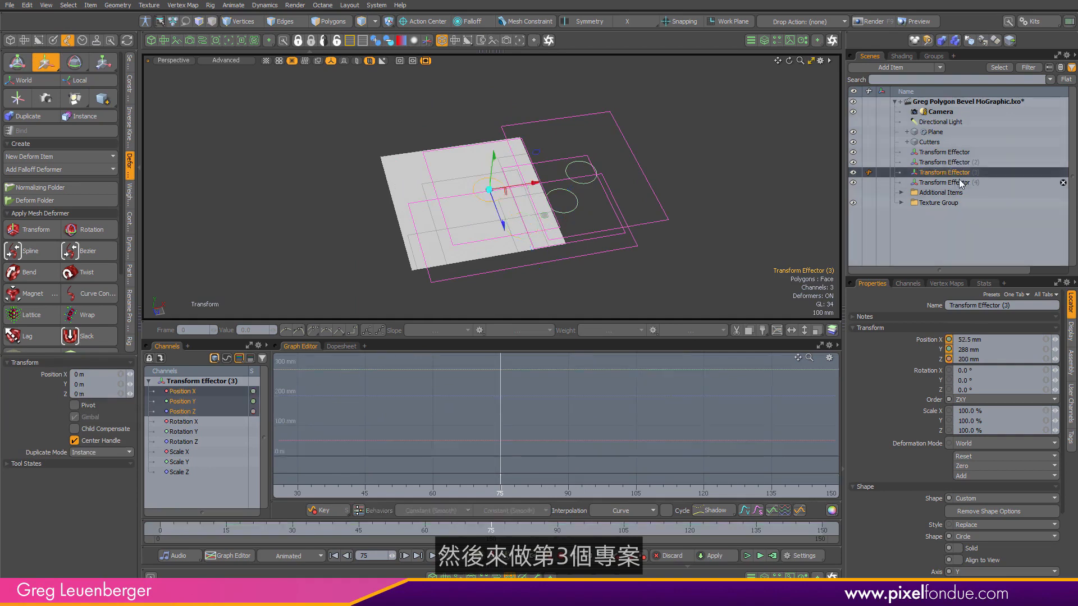
pyautogui.click(163, 531)
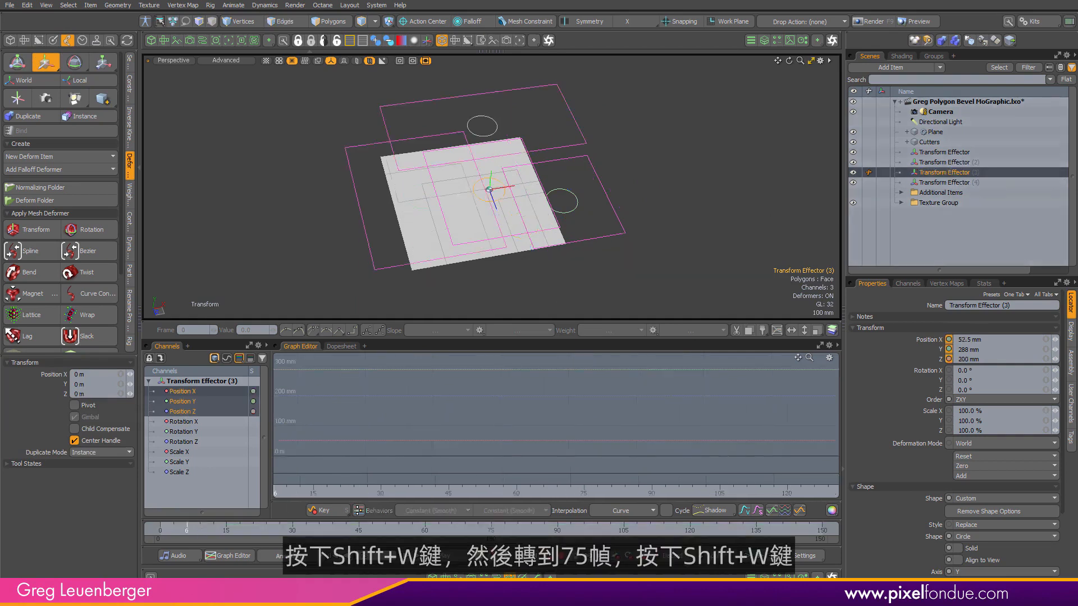
pyautogui.hotkey('shift', 'w')
pyautogui.moveTo(175, 530); pyautogui.dragTo(1019, 533)
pyautogui.hotkey('shift', 'w')
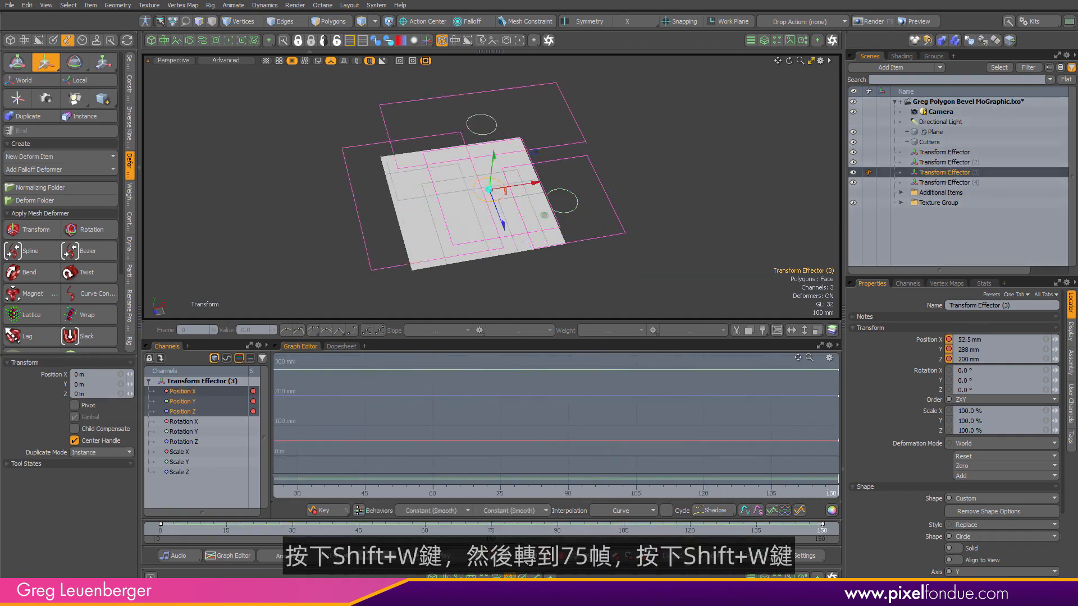
# - Move Transform Effector (3) to X -527.5 mm at frame 75 and fit its curves in the Graph Editor
pyautogui.click(491, 530)
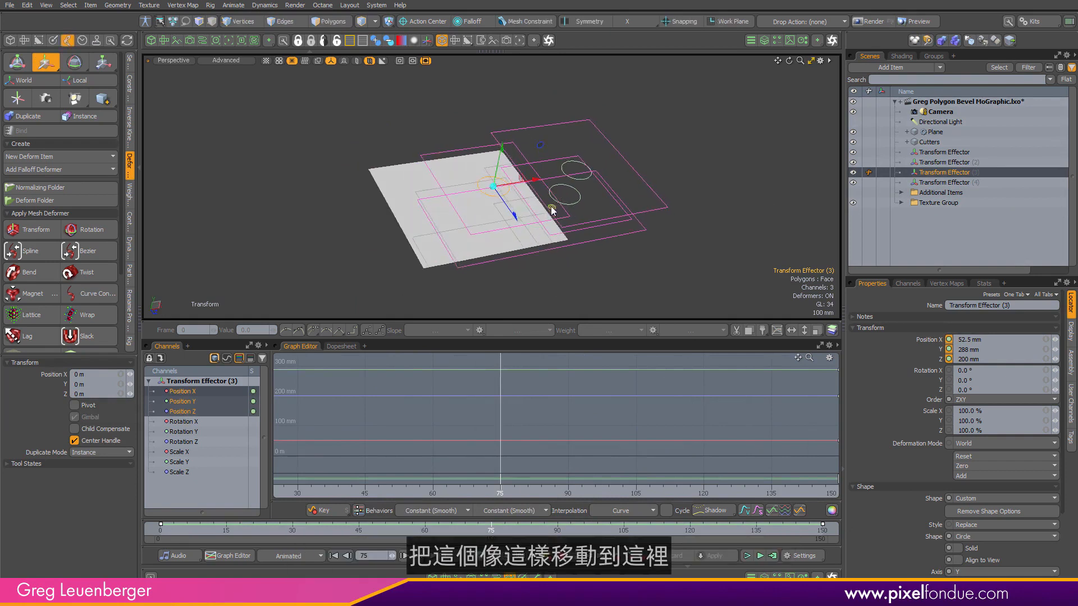
pyautogui.moveTo(545, 179); pyautogui.dragTo(459, 194)
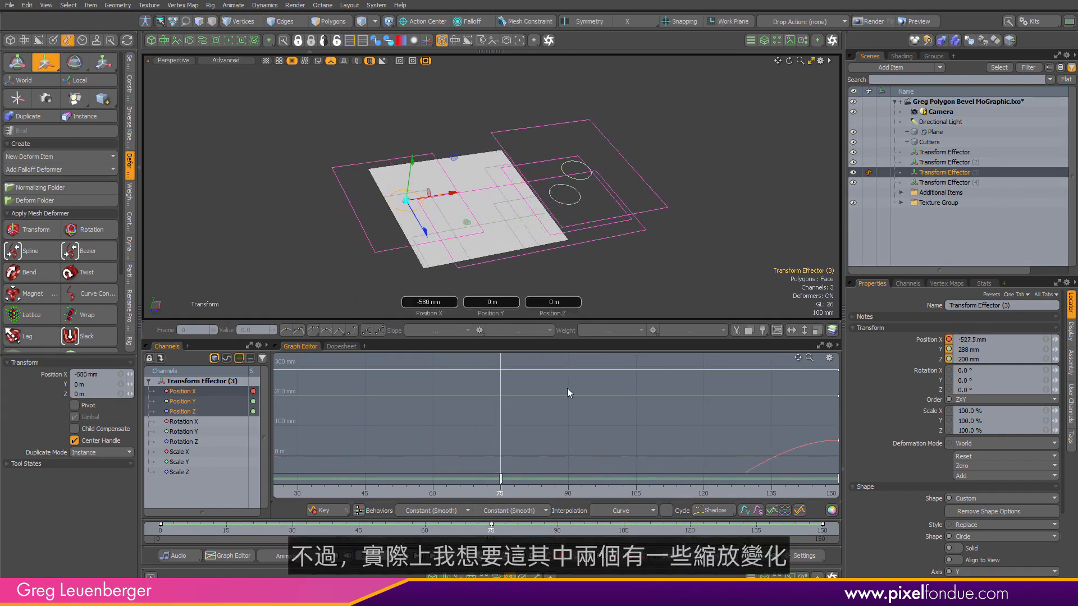
pyautogui.press('a')
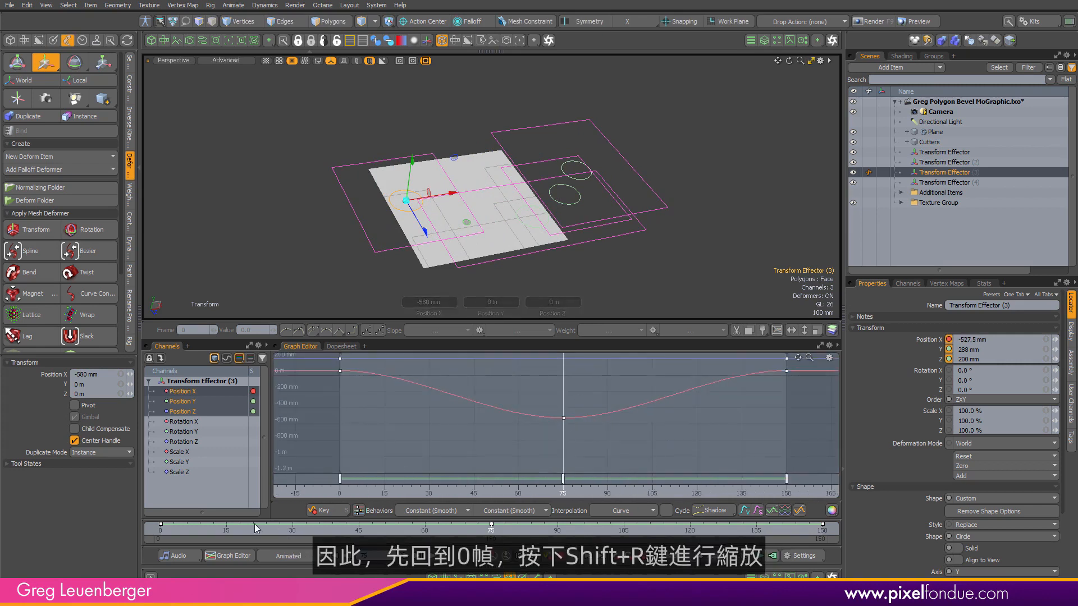
# - Key Transform Effector (3)'s scale at frames 0 and 150, and enlarge it to 170.5% in X and Z at frame 75
pyautogui.moveTo(255, 527); pyautogui.dragTo(160, 528)
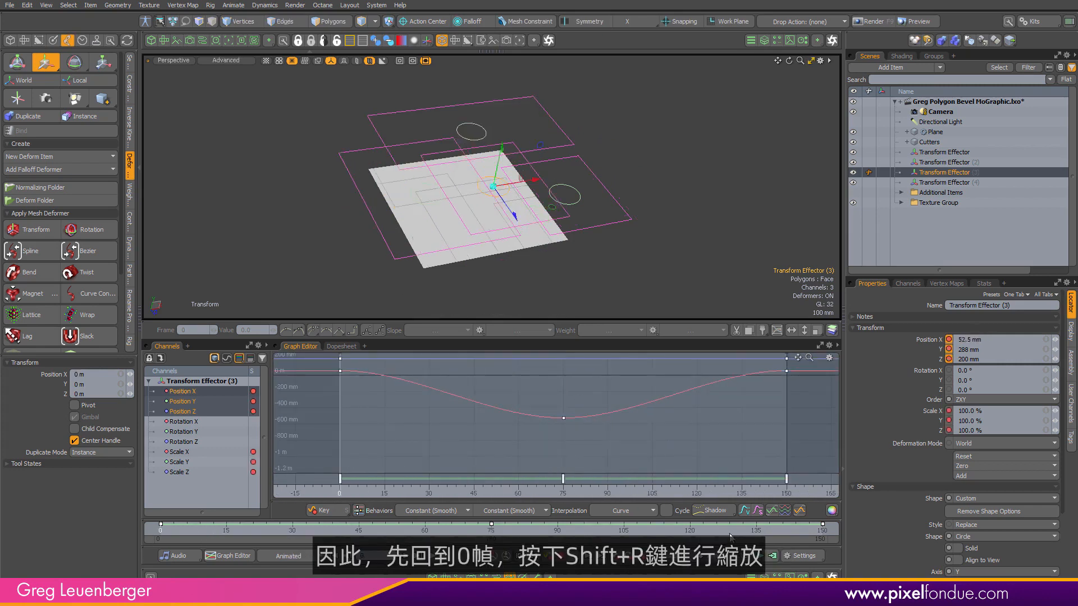
pyautogui.click(822, 528)
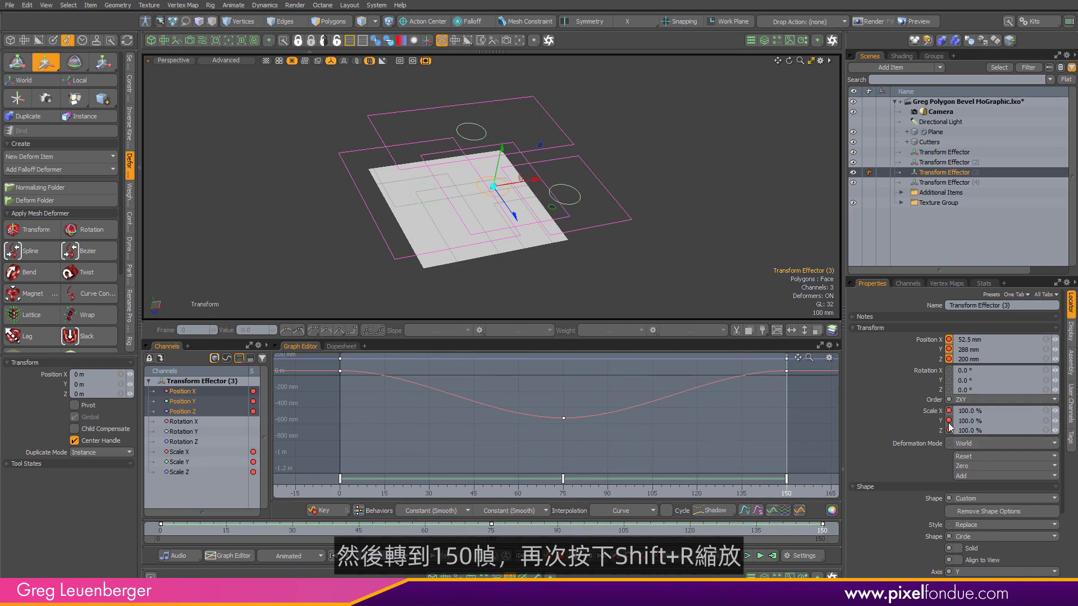
pyautogui.click(565, 492)
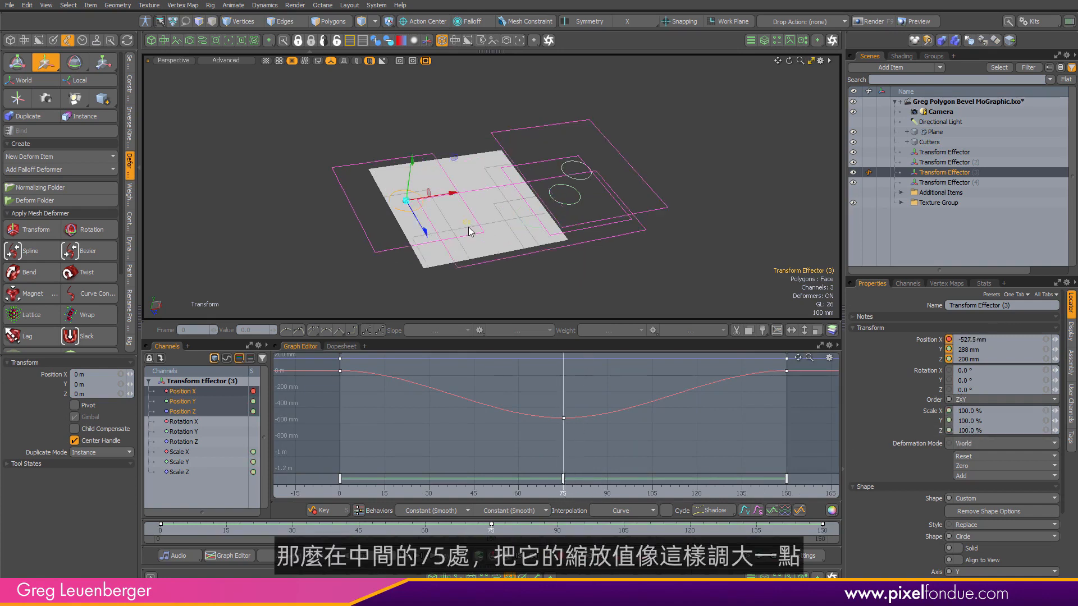
pyautogui.moveTo(467, 222); pyautogui.dragTo(508, 231)
pyautogui.hotkey('ctrl', 'z')
pyautogui.press('r')
pyautogui.press('space')
pyautogui.press('r')
pyautogui.click(316, 509)
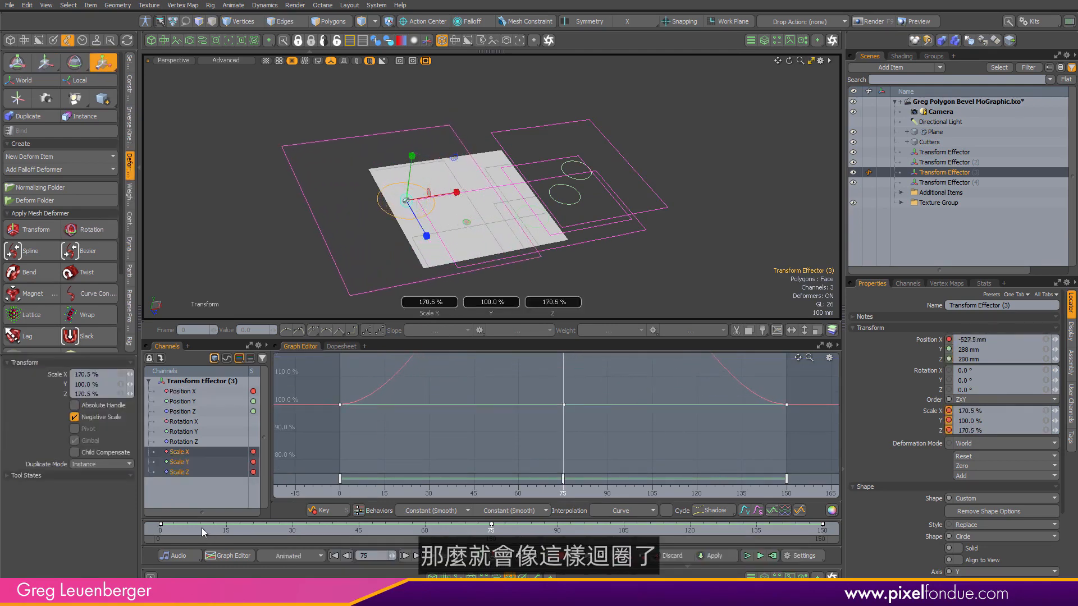
# - Key the first Transform Effector's scale at frames 0 and 150, and scale it down in X and Z at frame 75
pyautogui.moveTo(180, 532)
pyautogui.mouseDown()
pyautogui.moveTo(161, 532)
pyautogui.moveTo(823, 531)
pyautogui.moveTo(160, 532)
pyautogui.mouseUp()
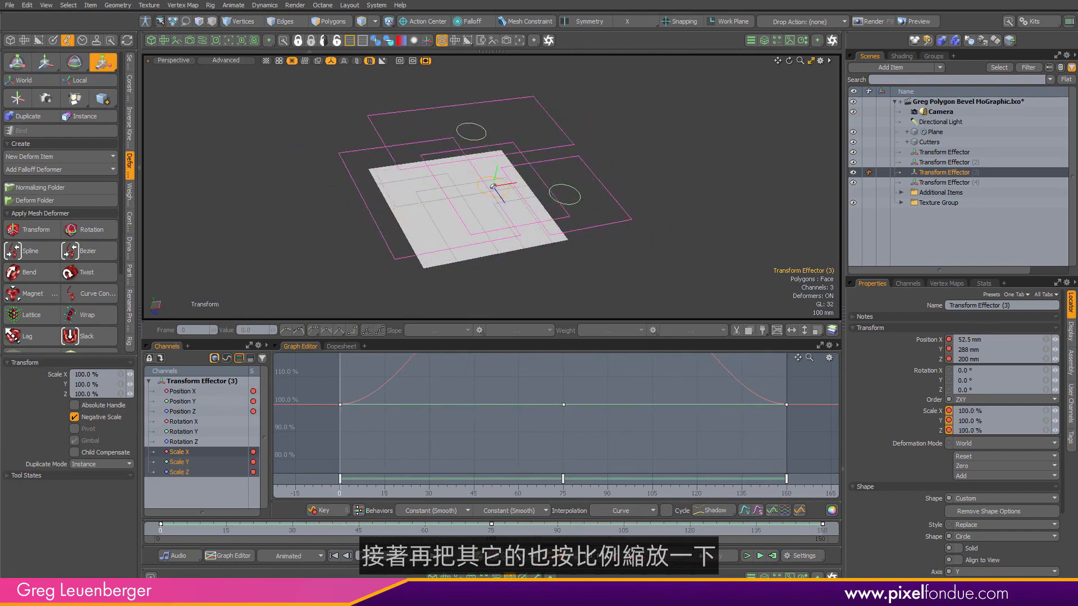
pyautogui.click(946, 153)
pyautogui.hotkey('shift', 'r')
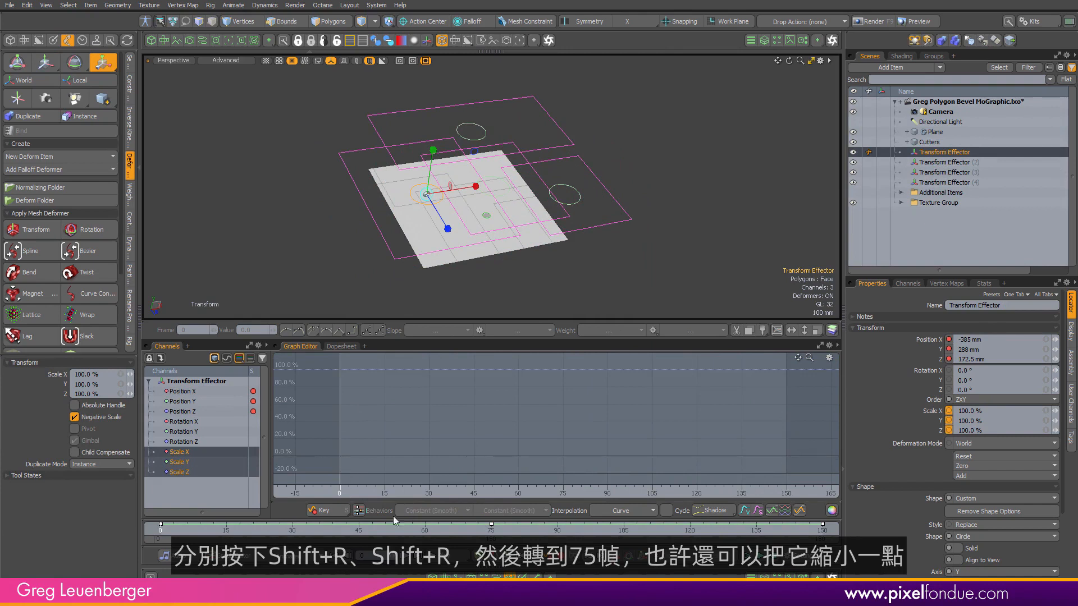
pyautogui.moveTo(818, 532); pyautogui.dragTo(823, 532)
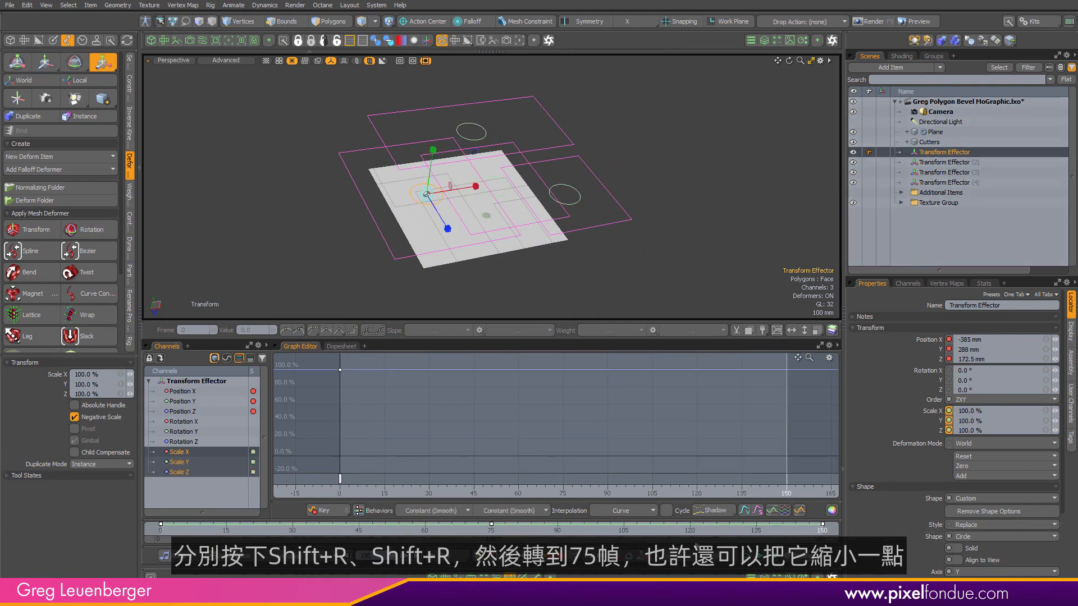
pyautogui.hotkey('shift', 'r')
pyautogui.moveTo(501, 531); pyautogui.dragTo(491, 532)
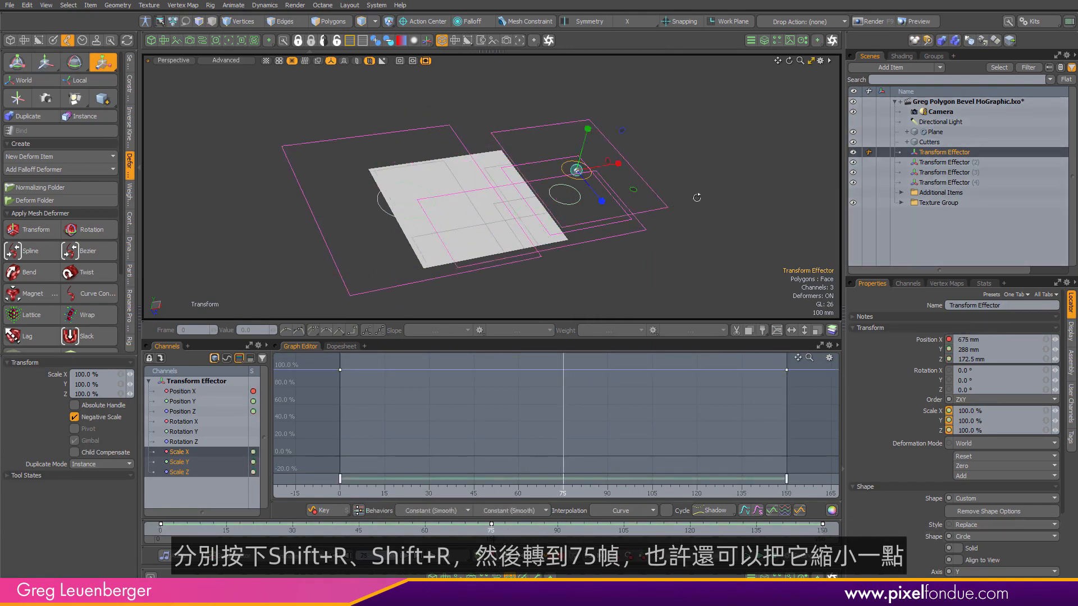
pyautogui.keyDown('alt'); pyautogui.moveTo(696, 196); pyautogui.dragTo(587, 216); pyautogui.keyUp('alt')
pyautogui.moveTo(592, 201); pyautogui.dragTo(590, 194)
# - Key Transform Effector (2)'s scale at frames 0 and 150, and shrink it to 89% in X and Z at frame 75
pyautogui.click(942, 164)
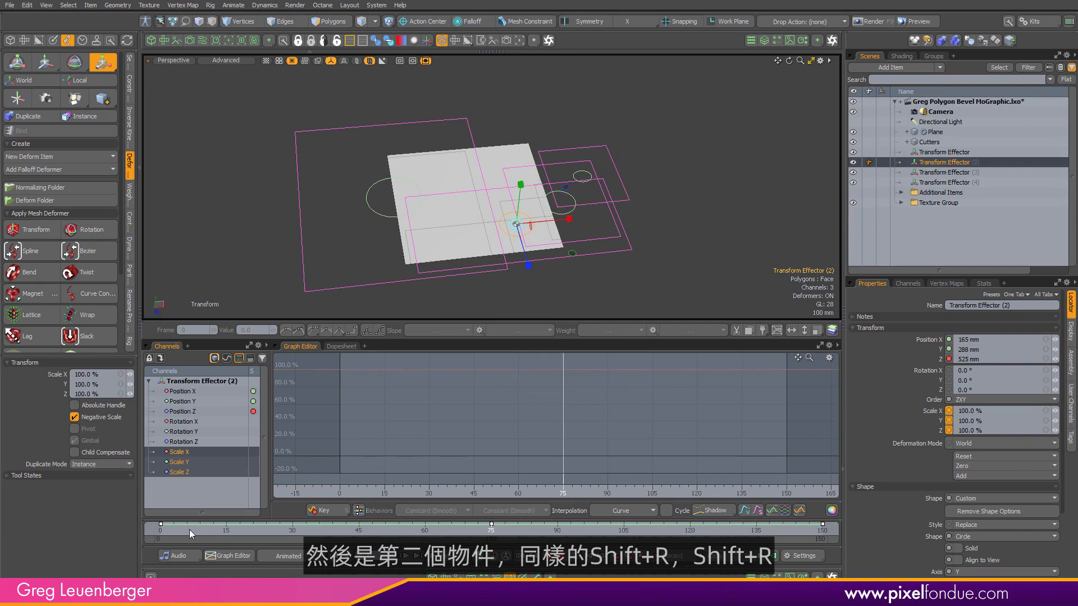
pyautogui.click(165, 537)
pyautogui.hotkey('shift', 'r')
pyautogui.moveTo(165, 537); pyautogui.dragTo(905, 468)
pyautogui.hotkey('shift', 'r')
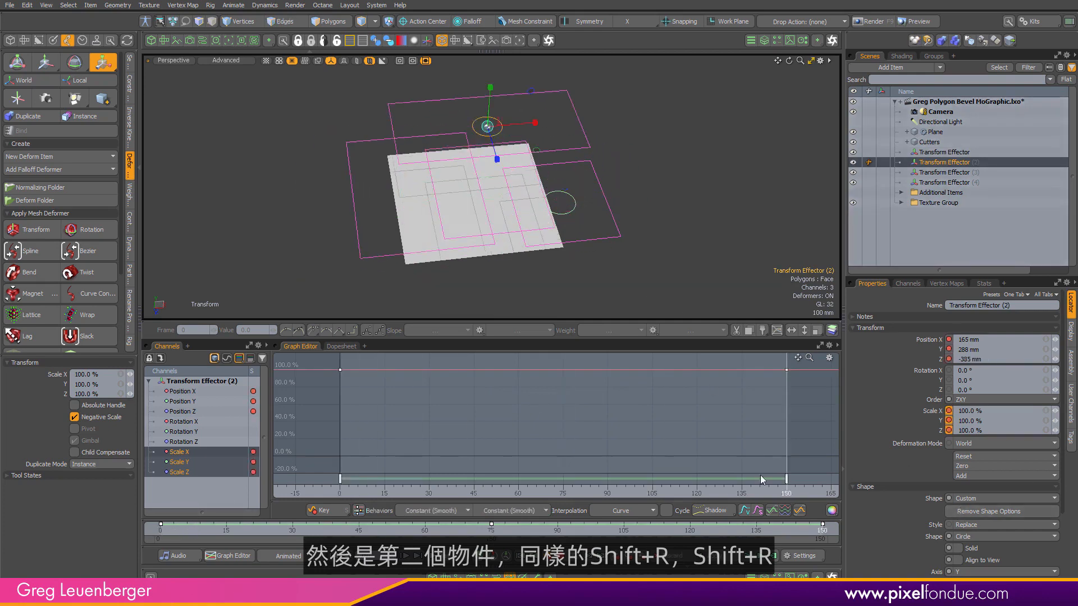
pyautogui.click(563, 494)
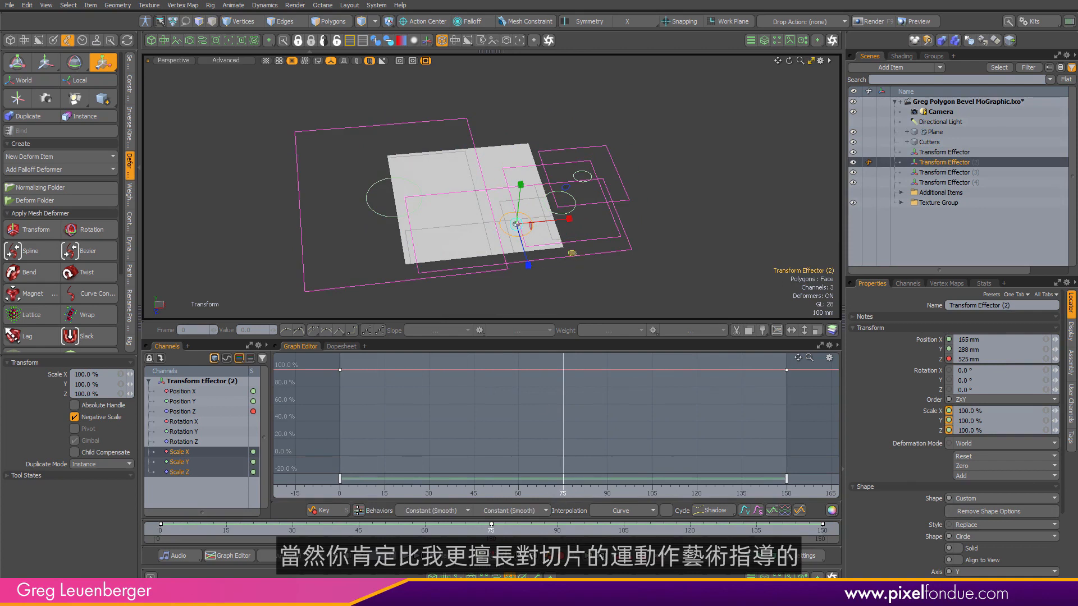
pyautogui.moveTo(571, 257); pyautogui.dragTo(574, 252)
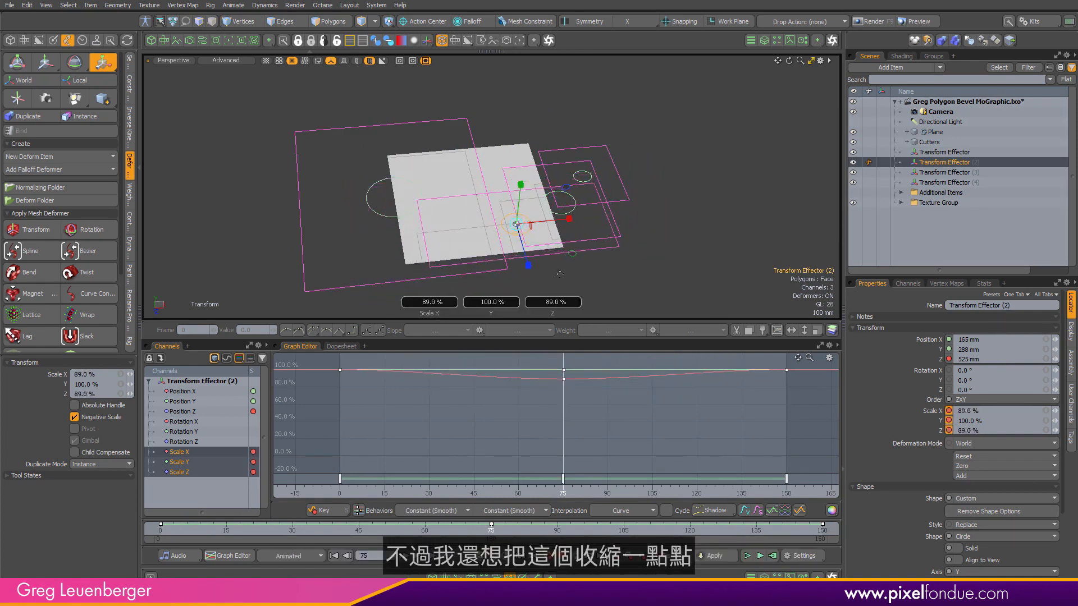
# - Key both the position and the scale of Transform Effector (4) at frames 0 and 150
pyautogui.click(988, 183)
pyautogui.click(160, 532)
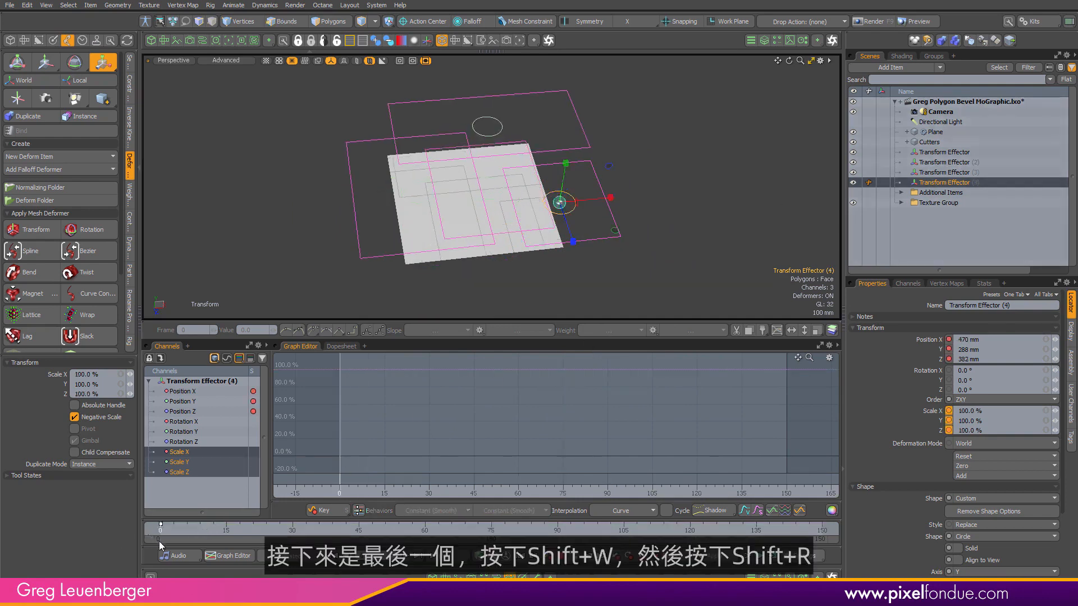
pyautogui.hotkey('shift', 'r')
pyautogui.moveTo(211, 529); pyautogui.dragTo(823, 528)
pyautogui.hotkey('shift', 'w')
pyautogui.hotkey('shift', 'r')
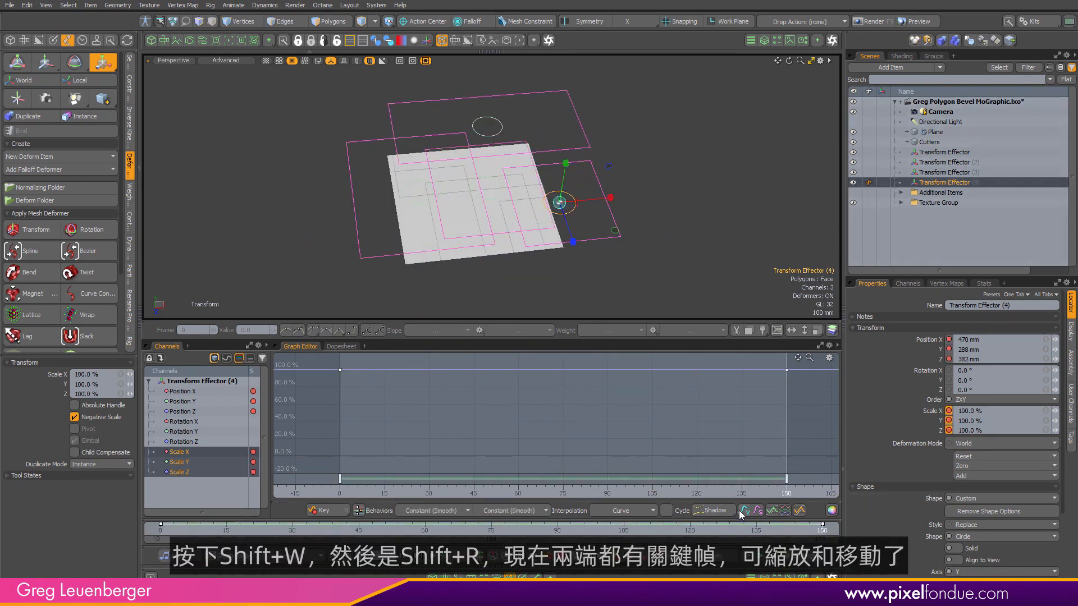
# - Move Transform Effector (4) across the plane to X -490 mm at frame 75
pyautogui.moveTo(557, 501); pyautogui.dragTo(563, 500)
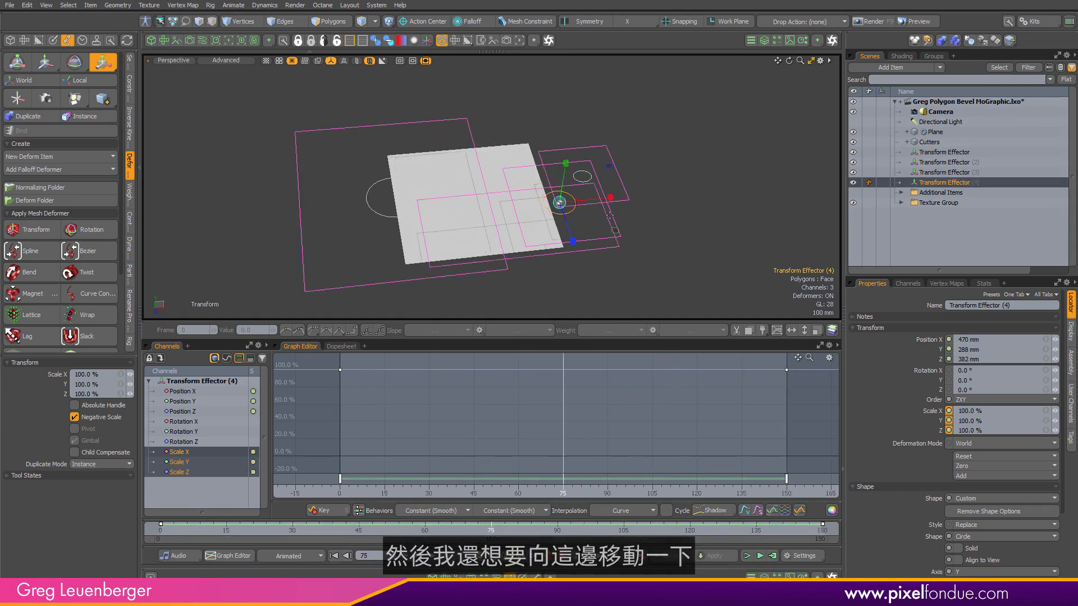
pyautogui.press('w')
pyautogui.moveTo(604, 202); pyautogui.dragTo(451, 214)
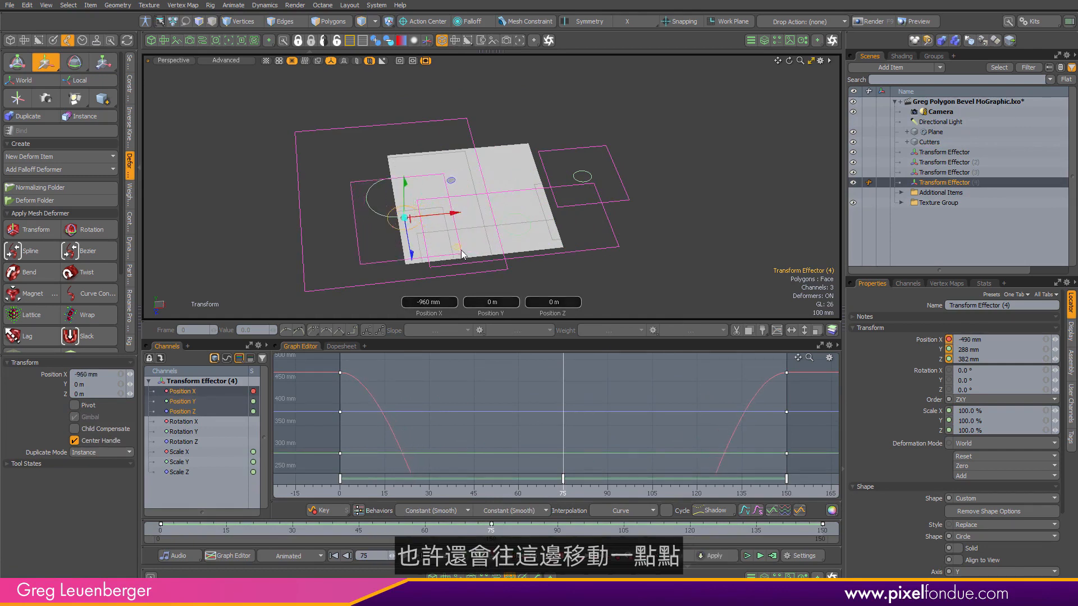
# - Scale Transform Effector (4) to 181% in X and Z at frame 75 and deselect it
pyautogui.press('r')
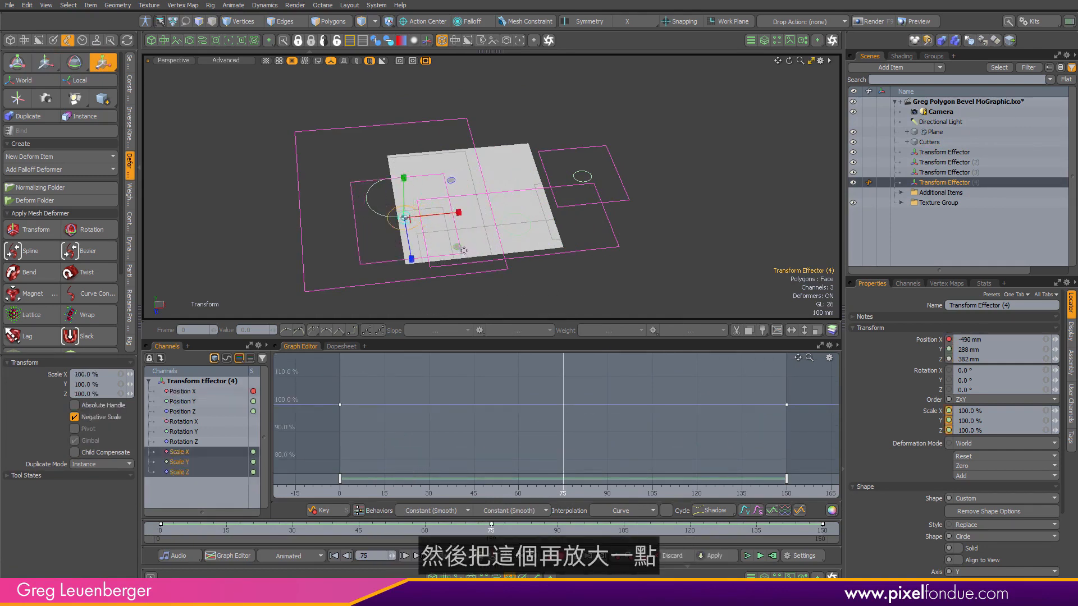
pyautogui.moveTo(404, 218); pyautogui.dragTo(450, 218)
pyautogui.press('space')
pyautogui.click(604, 276)
pyautogui.keyDown('alt'); pyautogui.moveTo(566, 222); pyautogui.dragTo(564, 226); pyautogui.keyUp('alt')
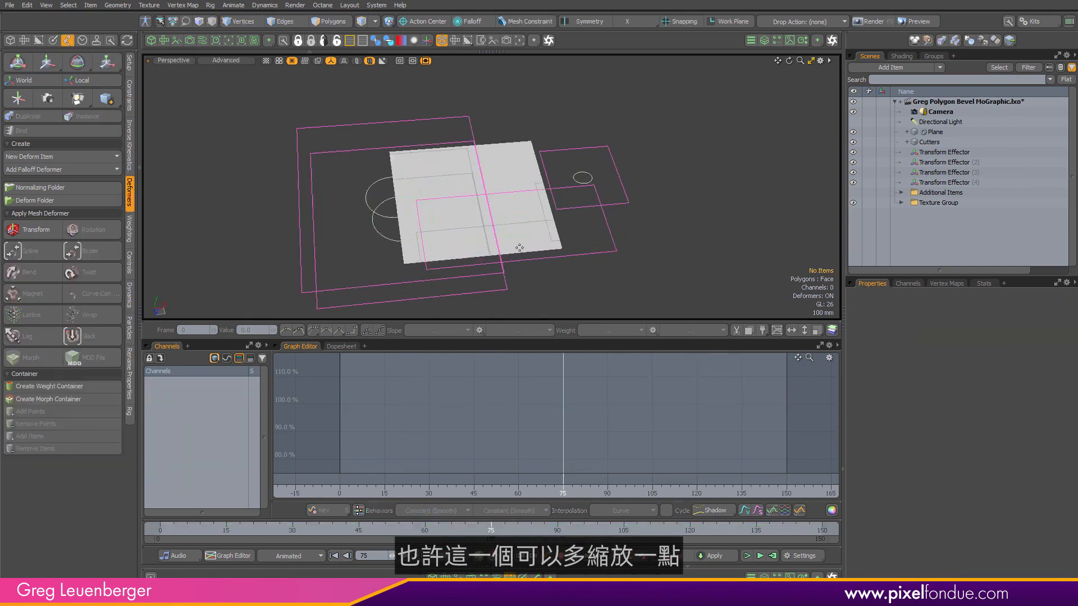
# - Reselect Transform Effector (4), enlarge it to about 252.5% in X and Z at frame 75, and deselect it
pyautogui.press('r')
pyautogui.press('space')
pyautogui.press('r')
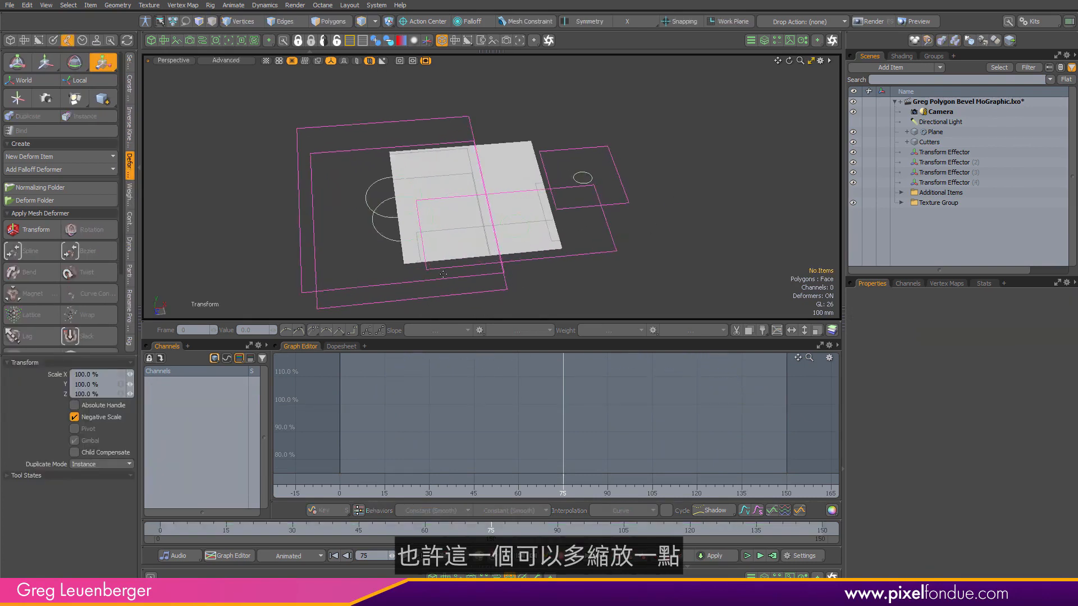
pyautogui.press('space')
pyautogui.click(935, 180)
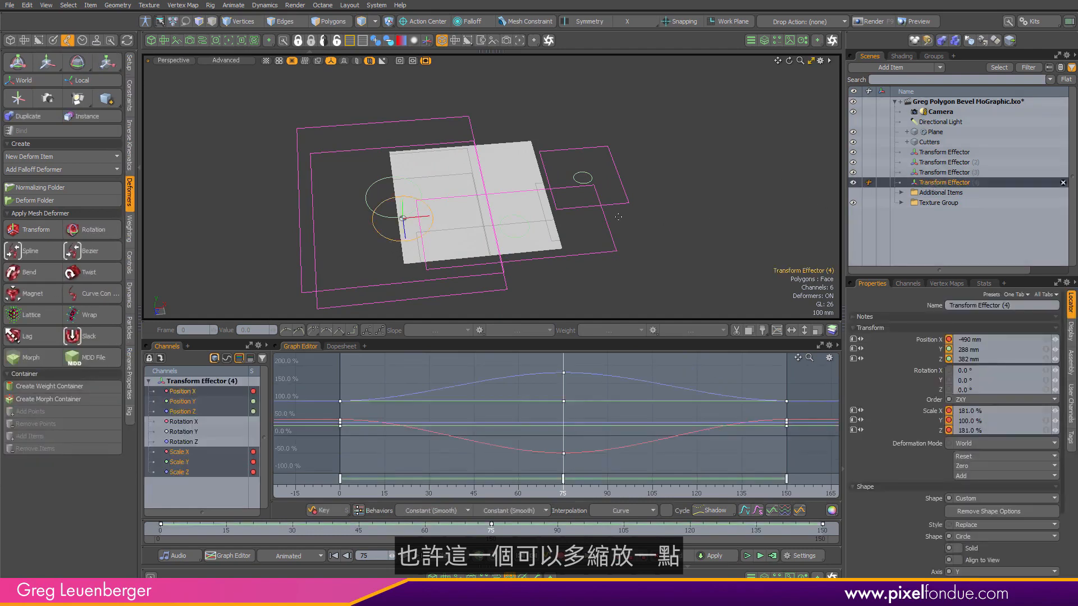
pyautogui.press('r')
pyautogui.moveTo(458, 249); pyautogui.dragTo(544, 219)
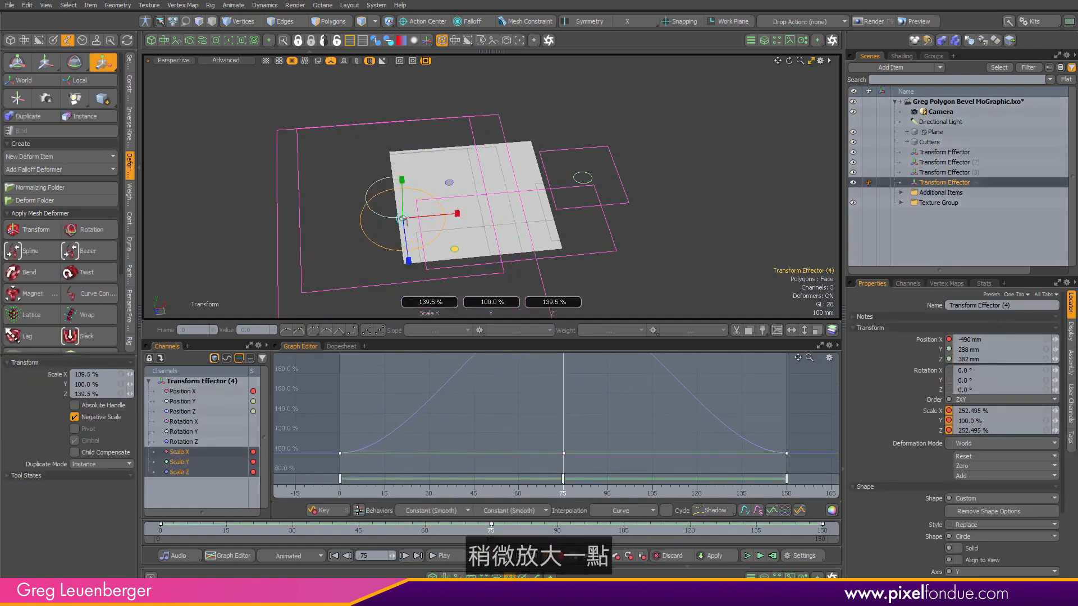
pyautogui.press('space')
pyautogui.click(683, 192)
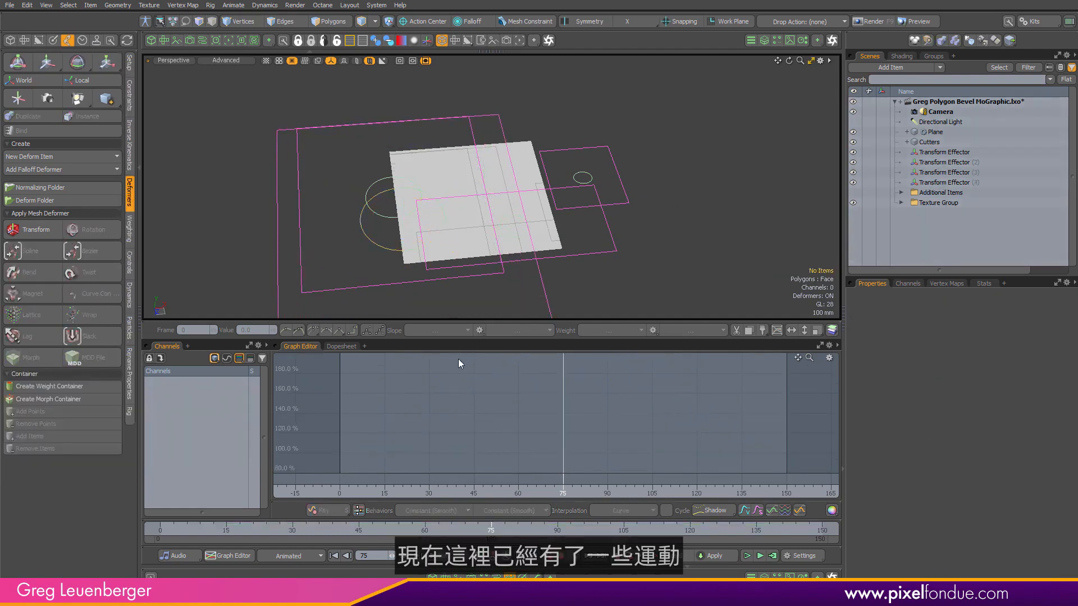
# - Reduce the large foreground locator's size slightly at frame 75 and deselect it
pyautogui.click(386, 250)
pyautogui.press('y')
pyautogui.moveTo(455, 248); pyautogui.dragTo(446, 250)
pyautogui.press('space')
pyautogui.click(681, 188)
# - Show the viewport in wireframe, select the Plane item and hide the Cutters
pyautogui.hotkey('ctrl', '2')
pyautogui.click(669, 123)
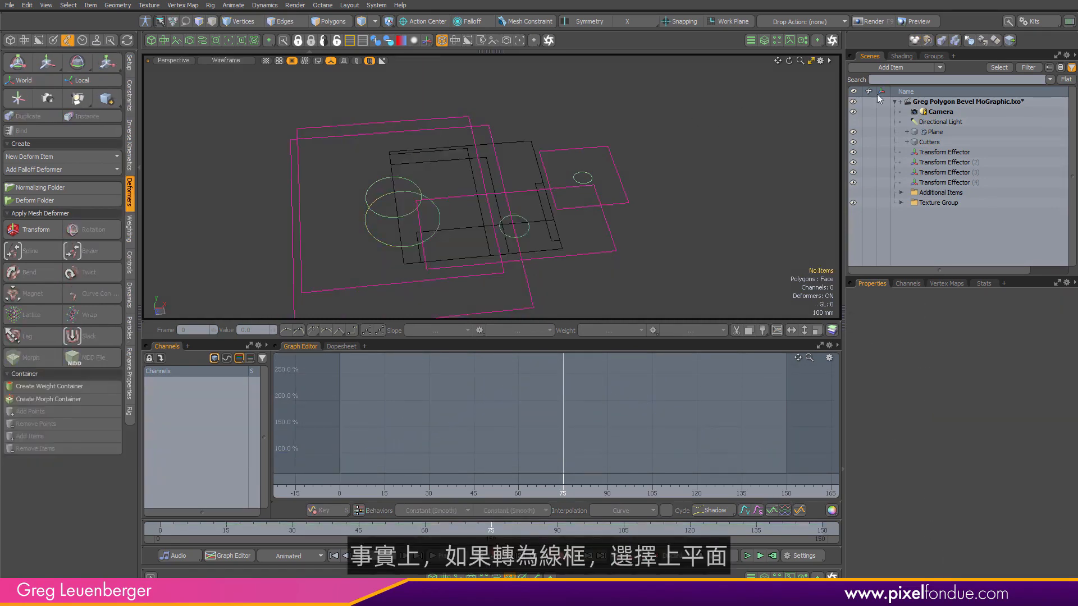
pyautogui.click(935, 133)
pyautogui.click(853, 142)
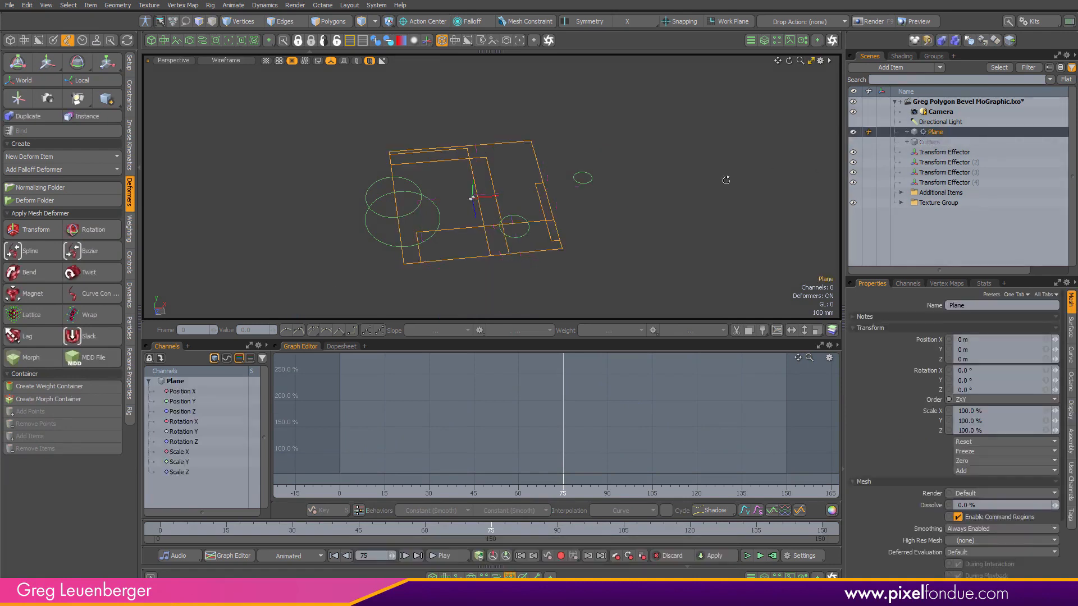
# - Scrub the animation from frame 0 to frame 81 to review the moving slices on the plane, and return to frame 0
pyautogui.click(161, 530)
pyautogui.moveTo(161, 531); pyautogui.dragTo(517, 530)
pyautogui.press('a')
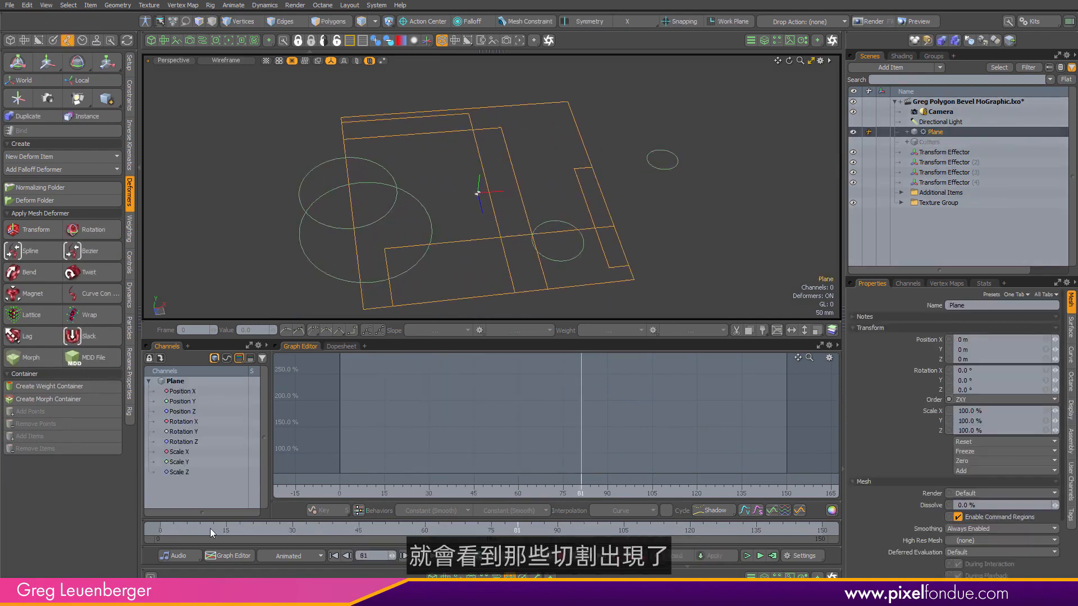
pyautogui.moveTo(161, 530)
pyautogui.mouseDown()
pyautogui.moveTo(822, 531)
pyautogui.moveTo(160, 530)
pyautogui.mouseUp()
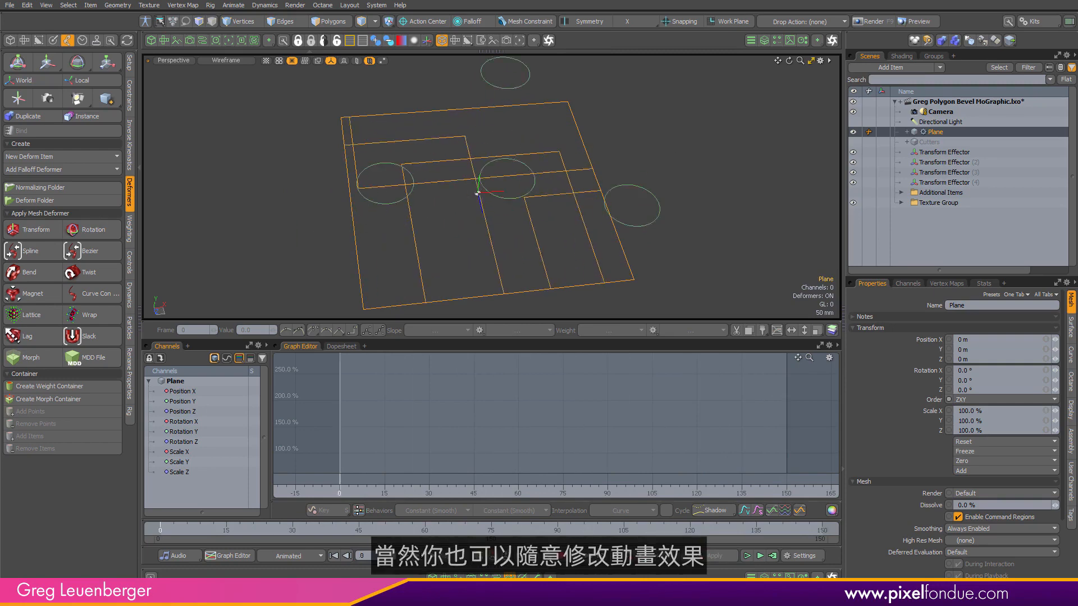
pyautogui.keyDown('alt'); pyautogui.moveTo(688, 228); pyautogui.dragTo(692, 224); pyautogui.keyUp('alt')
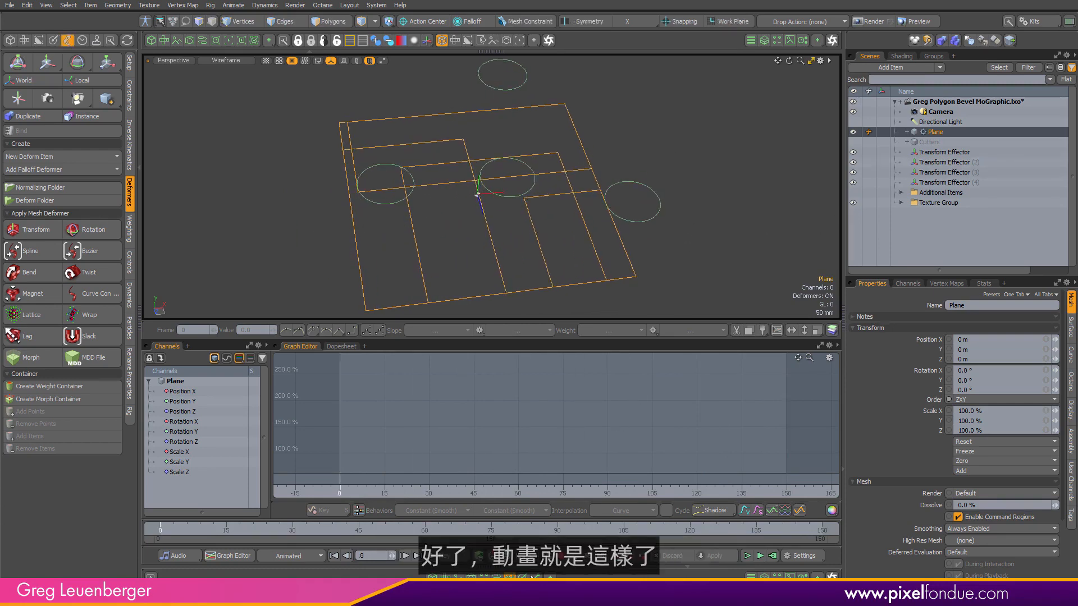
# - Reopen the schematic, add a Polygon Bevel operation to MeshOp Stack (2), and place its node above the Axis Drill node
pyautogui.click(509, 579)
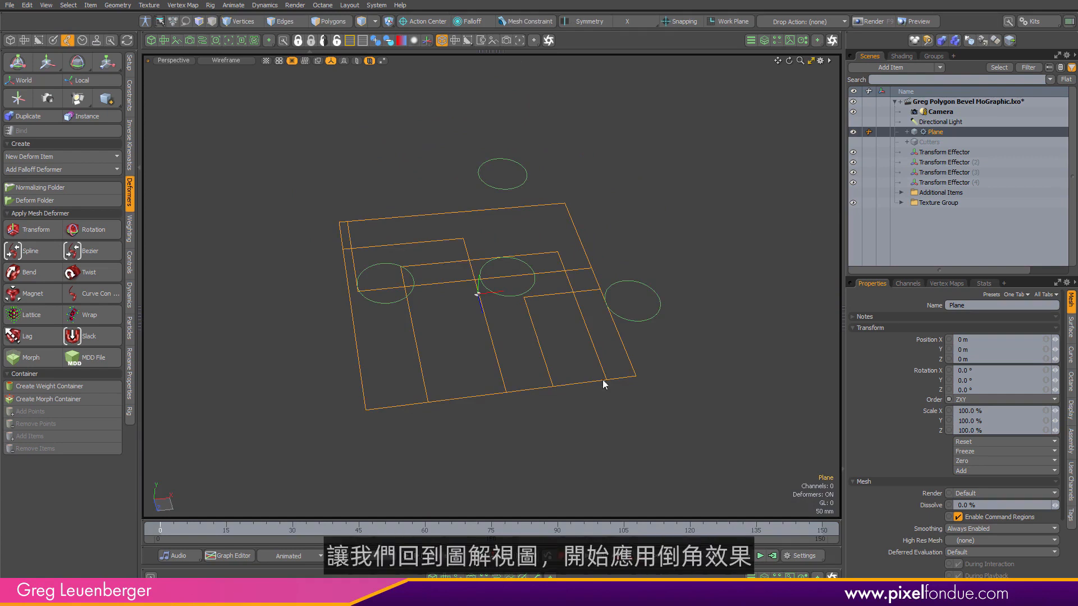
pyautogui.click(497, 577)
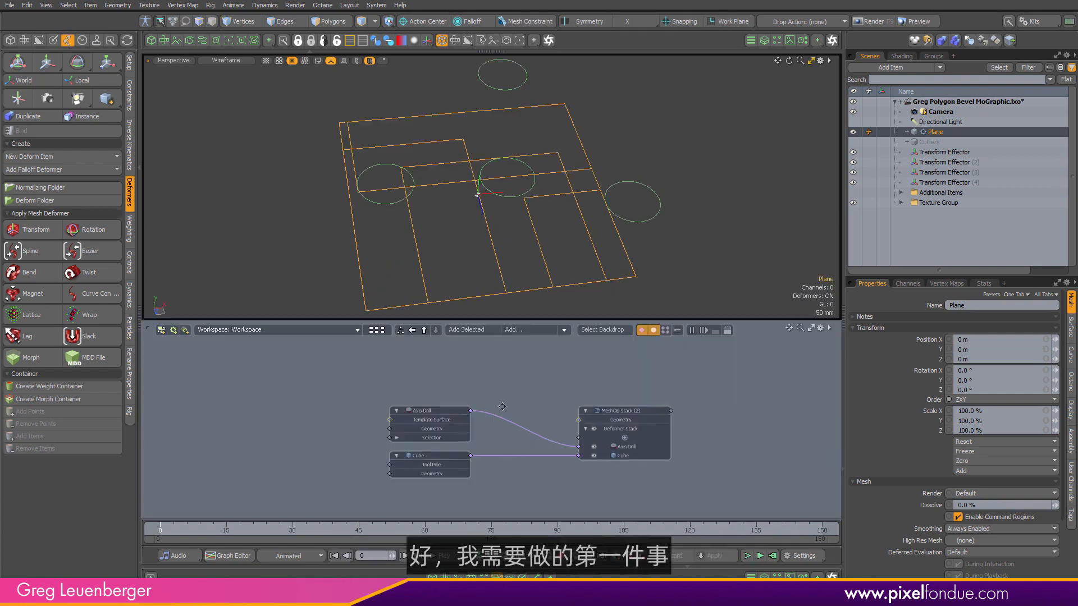
pyautogui.moveTo(359, 503); pyautogui.dragTo(451, 457)
pyautogui.click(616, 415)
pyautogui.scroll(3, 612, 445)
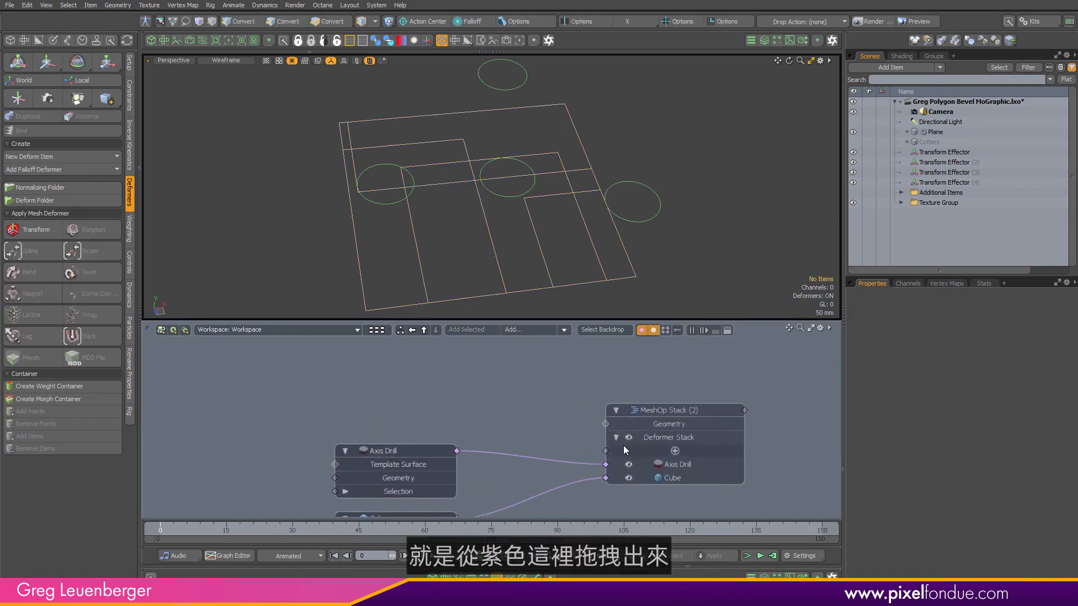
pyautogui.moveTo(604, 451); pyautogui.dragTo(439, 405)
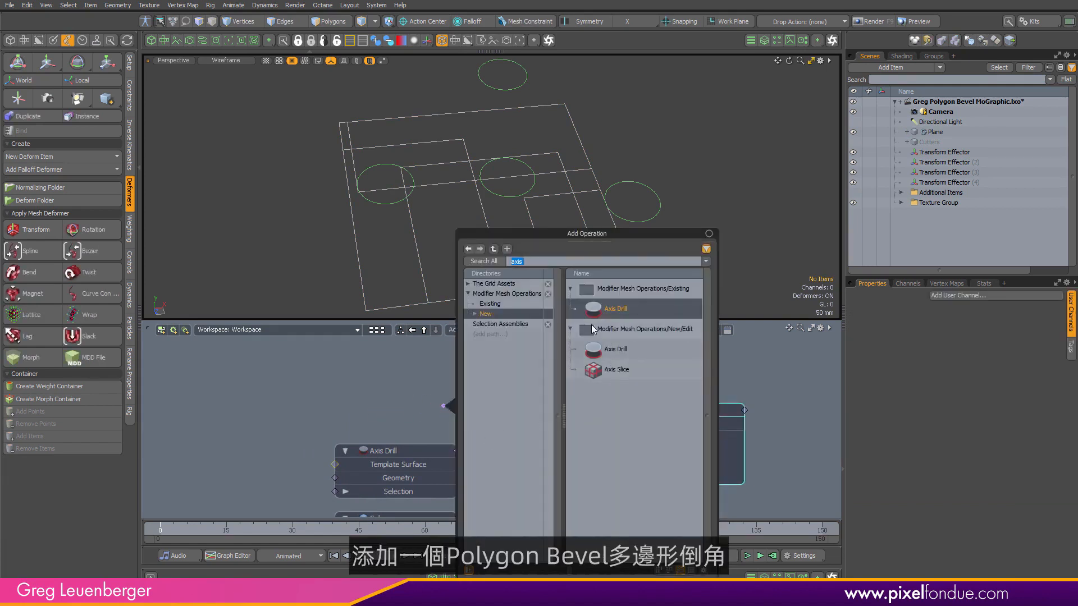
pyautogui.write('poy')
pyautogui.press('BackSpace')
pyautogui.write('lygon b')
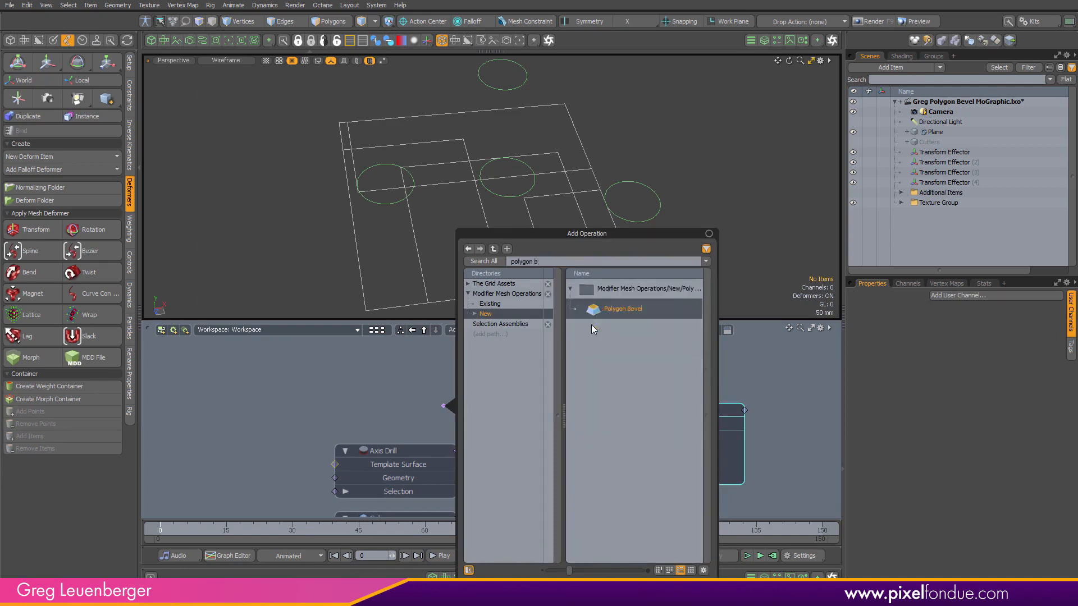
pyautogui.press('Return')
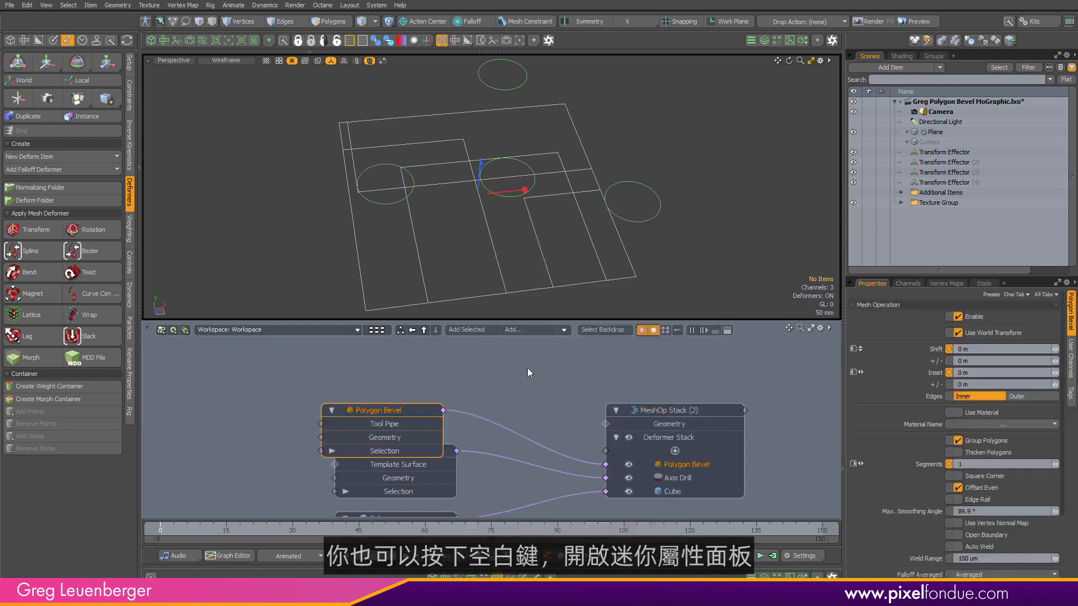
pyautogui.moveTo(412, 413); pyautogui.dragTo(425, 386)
# - Disable Group Polygons on the Polygon Bevel, set its Shift to 500 mm, and view the result in Advanced shading
pyautogui.press('space')
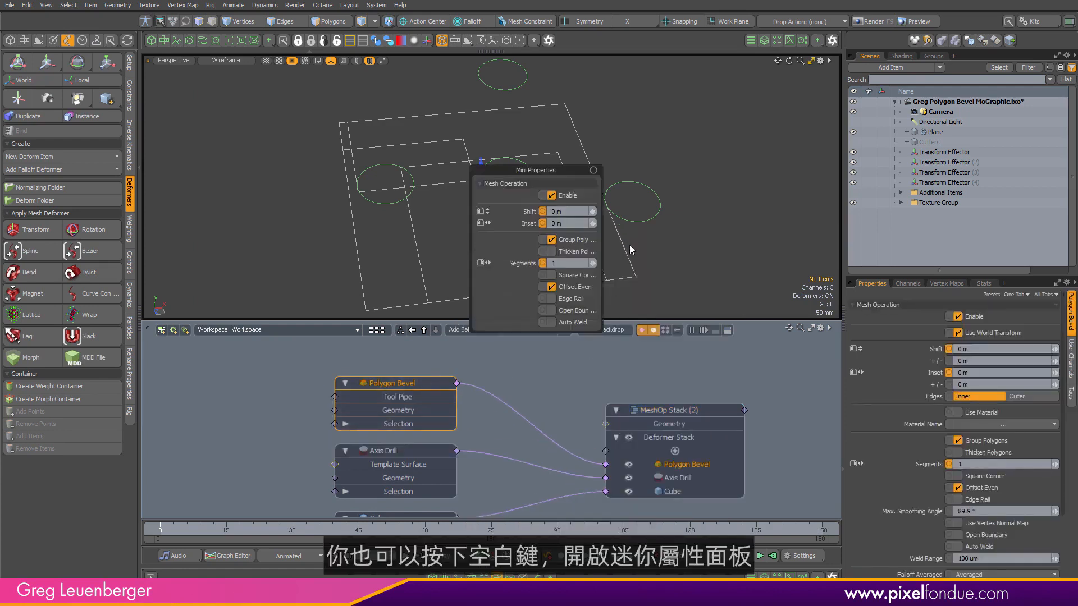
pyautogui.click(552, 239)
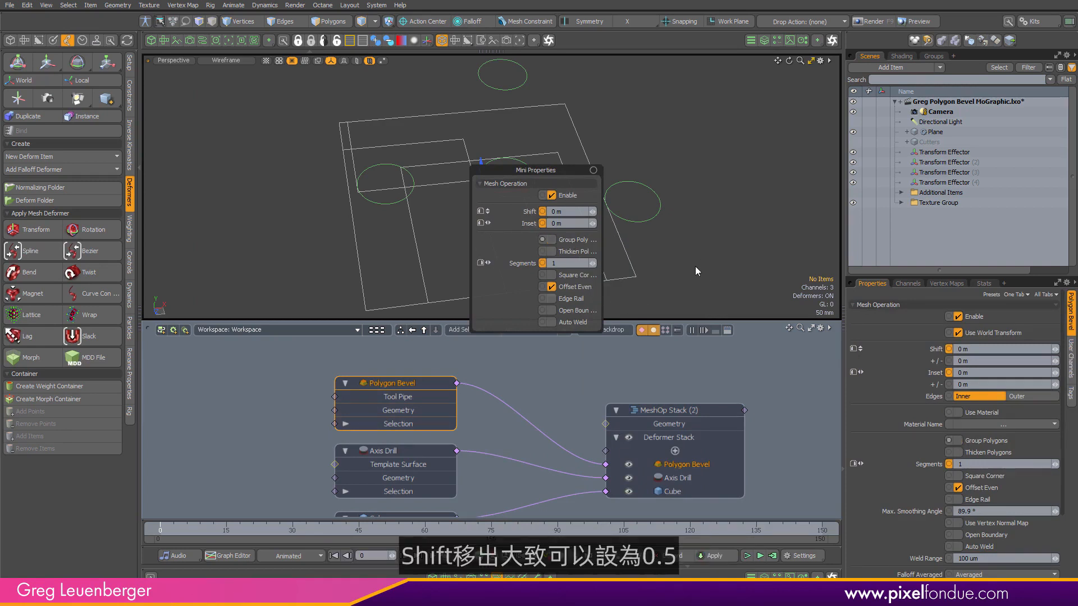
pyautogui.click(572, 211)
pyautogui.write('.5')
pyautogui.press('Return')
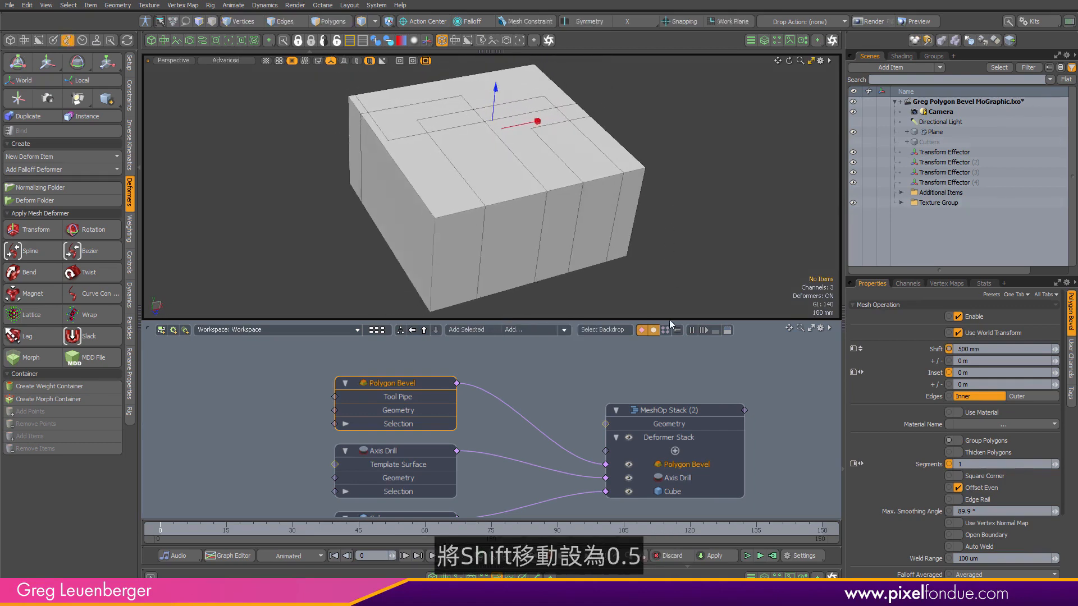
pyautogui.keyDown('alt'); pyautogui.moveTo(479, 213); pyautogui.dragTo(498, 217); pyautogui.keyUp('alt')
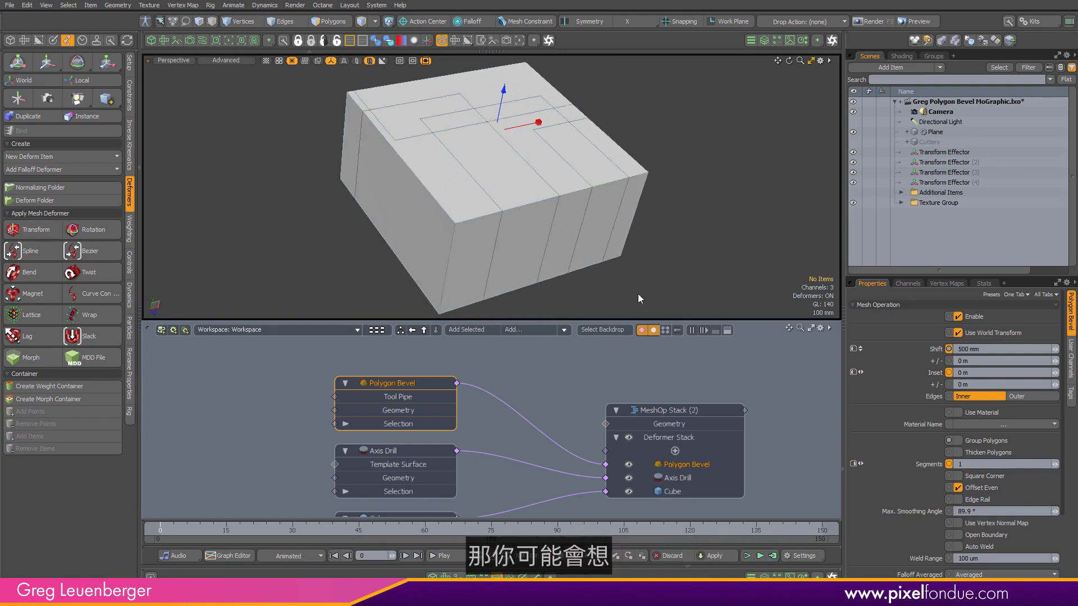
pyautogui.press('k')
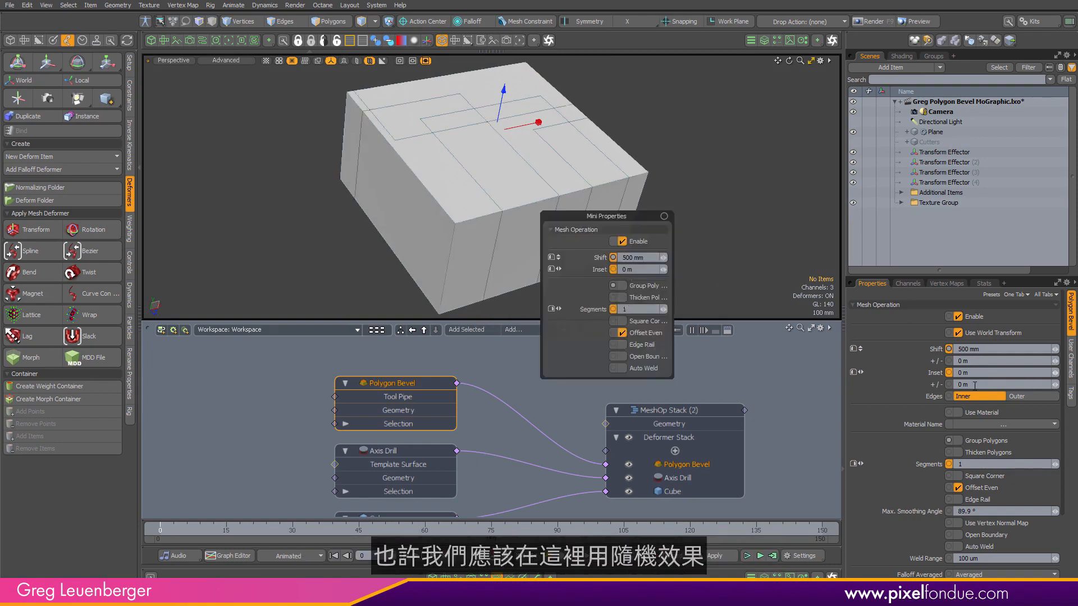
pyautogui.click(313, 248)
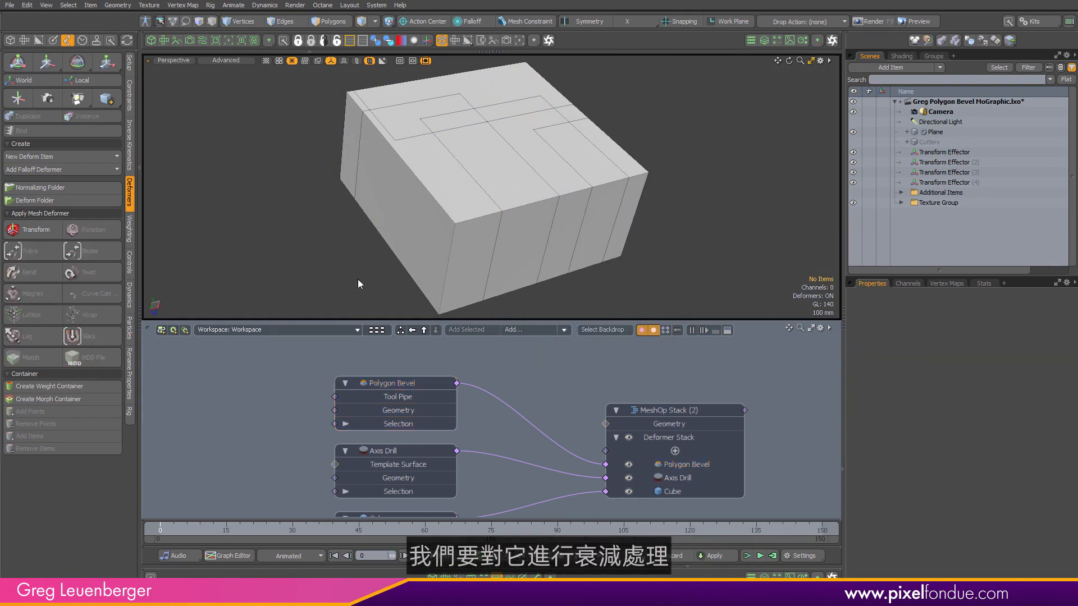
pyautogui.scroll(-1, 548, 432)
pyautogui.keyDown('alt'); pyautogui.moveTo(549, 433); pyautogui.dragTo(692, 406); pyautogui.keyUp('alt')
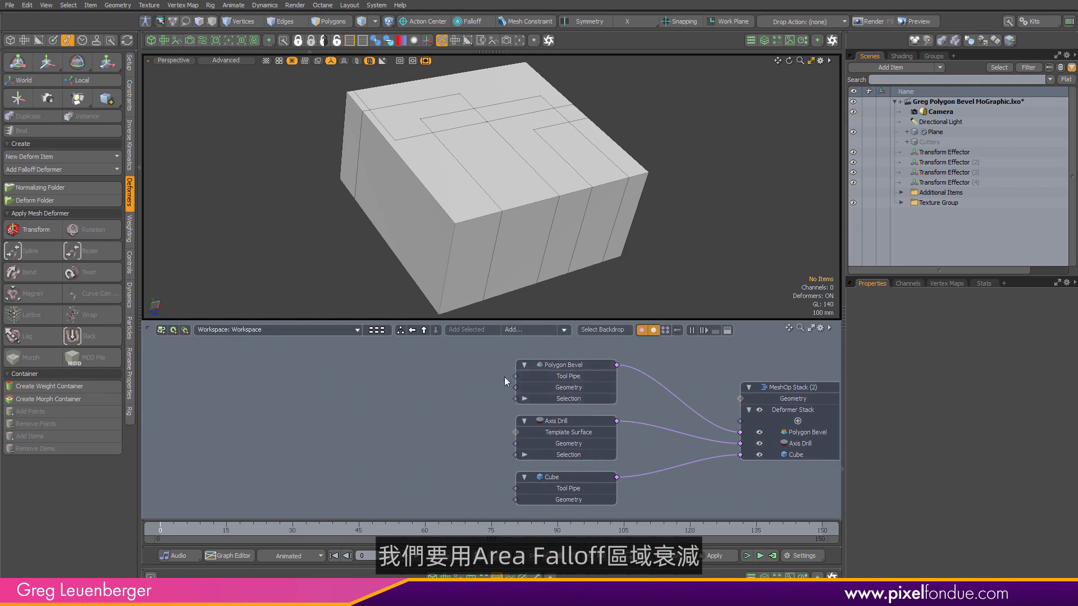
pyautogui.click(580, 377)
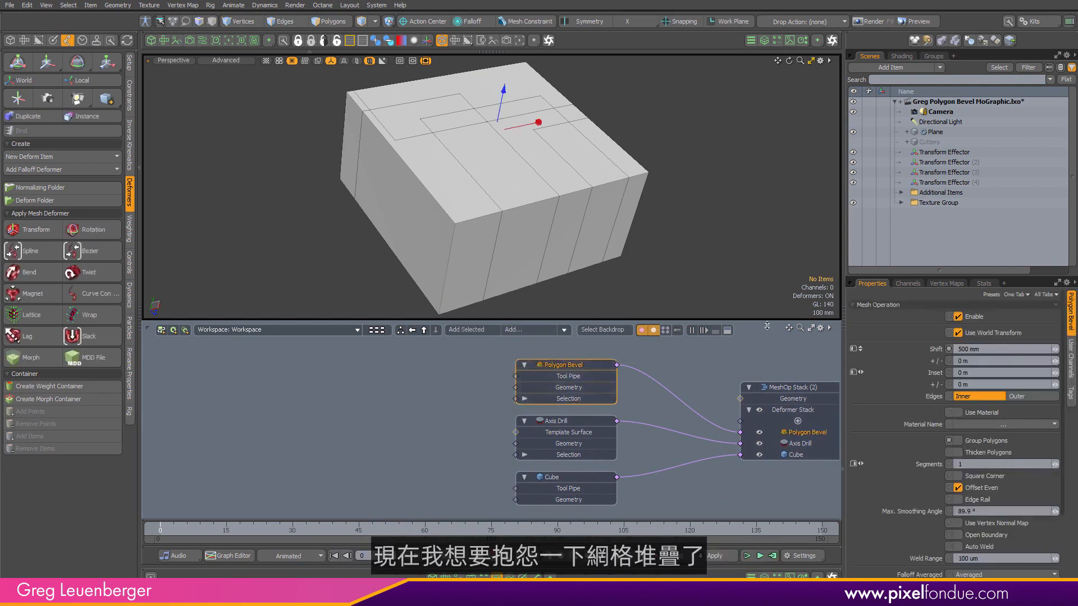
pyautogui.keyDown('alt'); pyautogui.moveTo(774, 368); pyautogui.dragTo(739, 368); pyautogui.keyUp('alt')
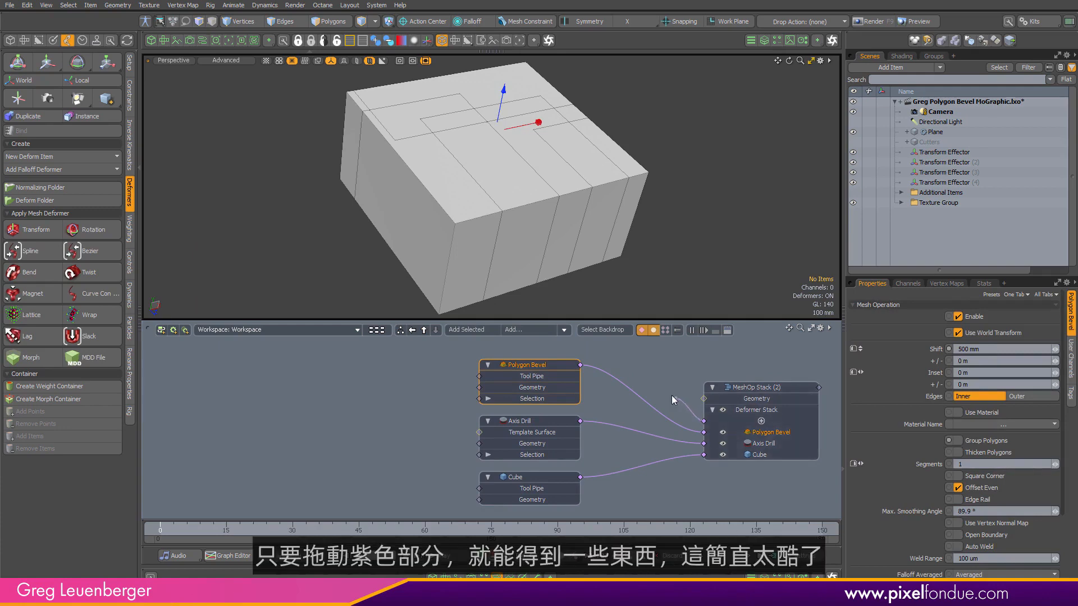
pyautogui.moveTo(704, 421); pyautogui.dragTo(662, 386)
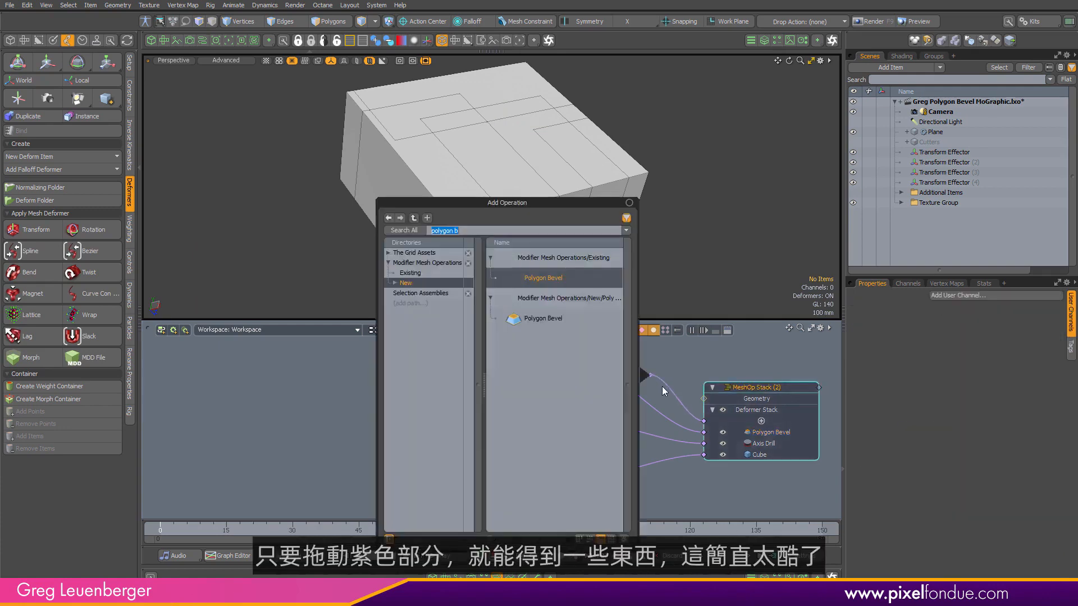
pyautogui.click(701, 357)
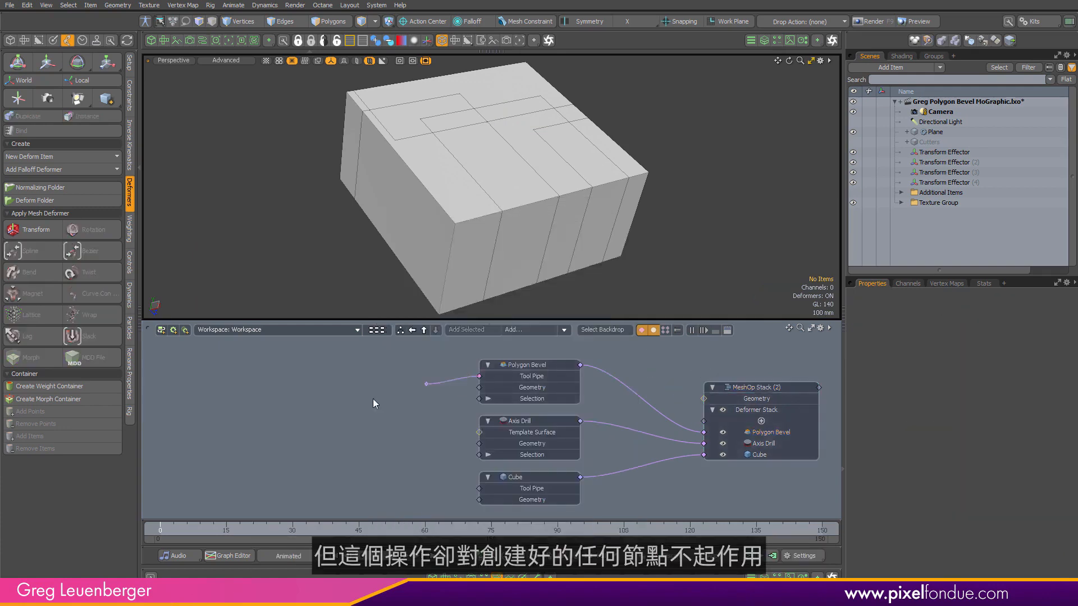
pyautogui.moveTo(373, 398); pyautogui.dragTo(354, 401)
pyautogui.moveTo(478, 399); pyautogui.dragTo(430, 388)
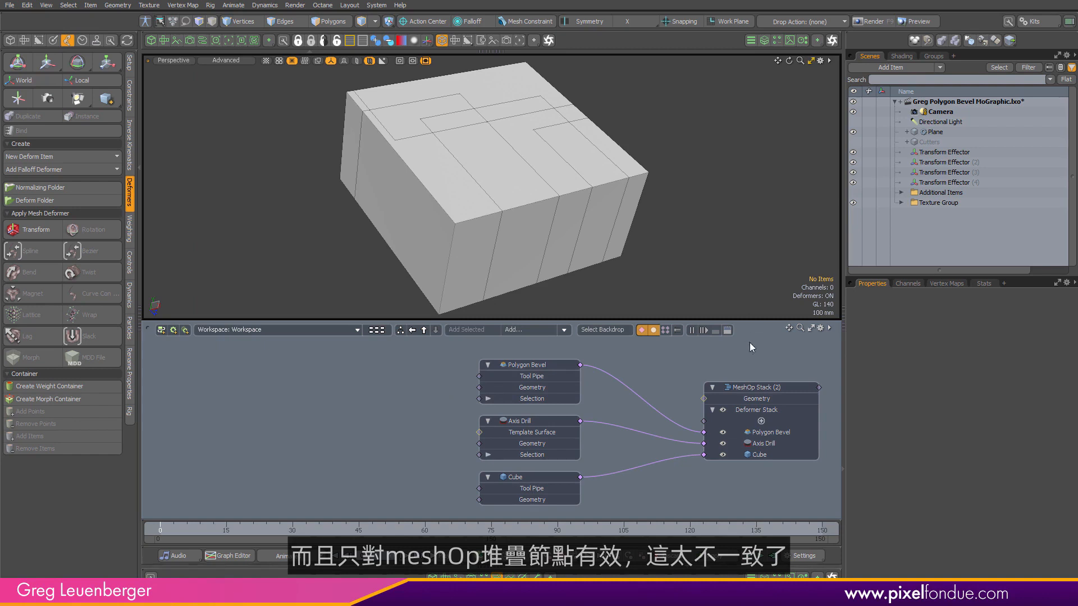
# - Add an Area Falloff node to the schematic and connect it to the Polygon Bevel's Tool Pipe input
pyautogui.click(513, 331)
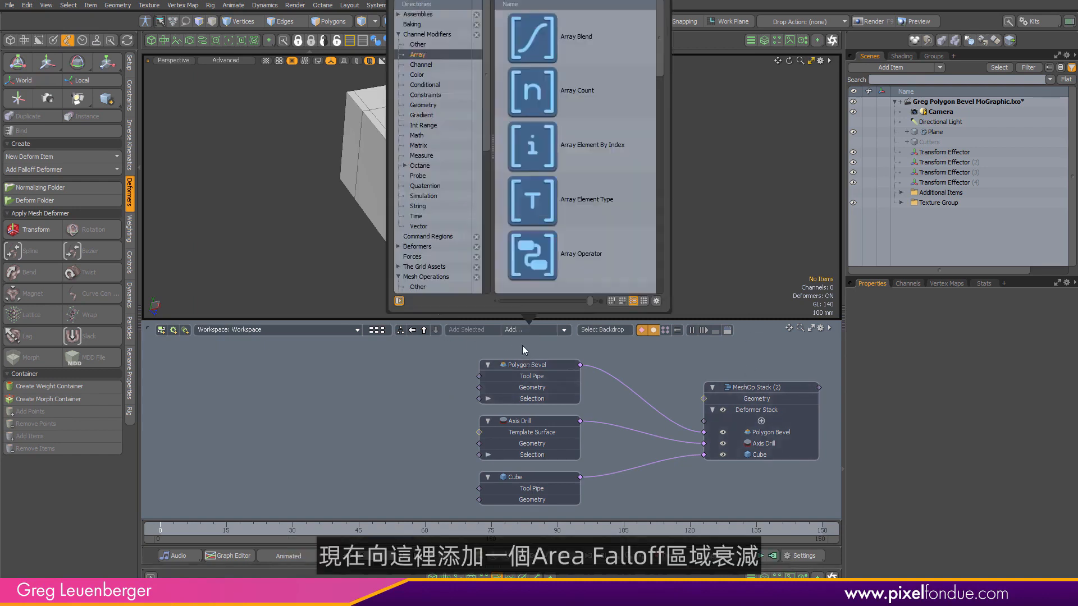
pyautogui.write('area f')
pyautogui.press('Return')
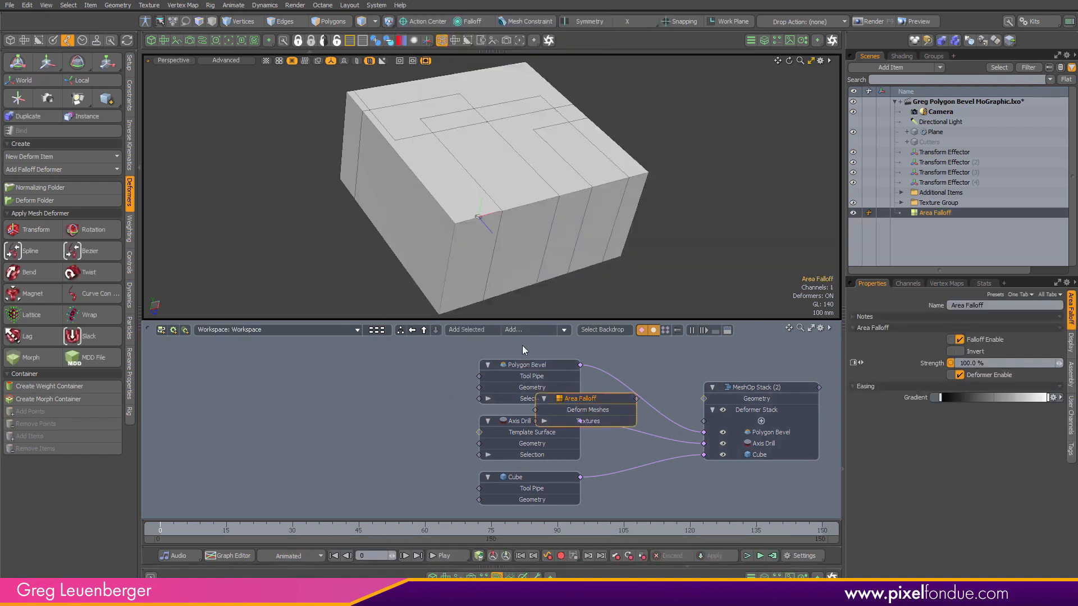
pyautogui.moveTo(592, 398); pyautogui.dragTo(379, 368)
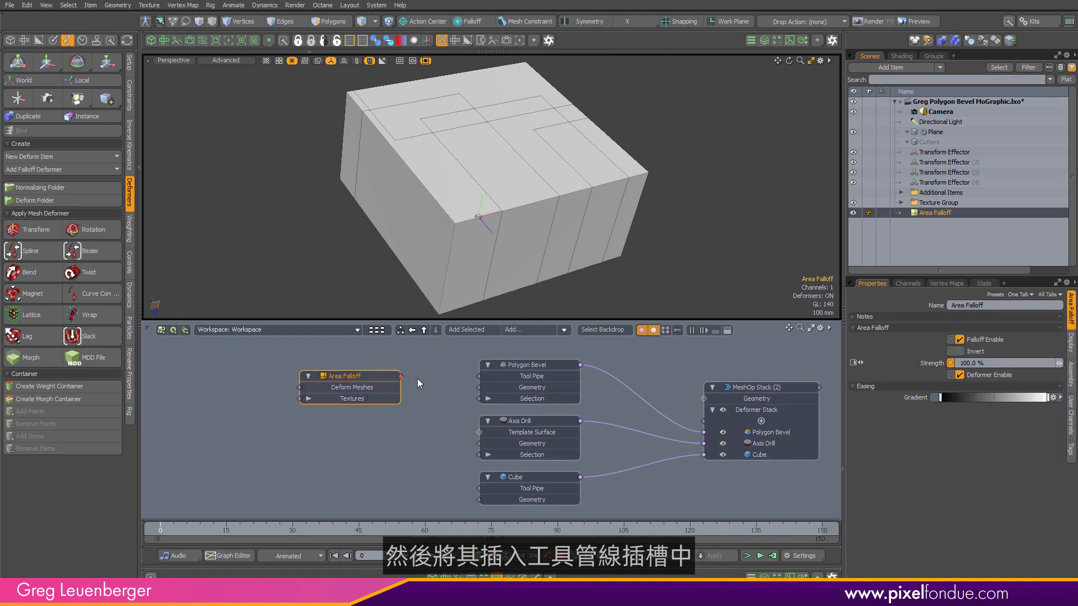
pyautogui.moveTo(486, 380); pyautogui.dragTo(482, 376)
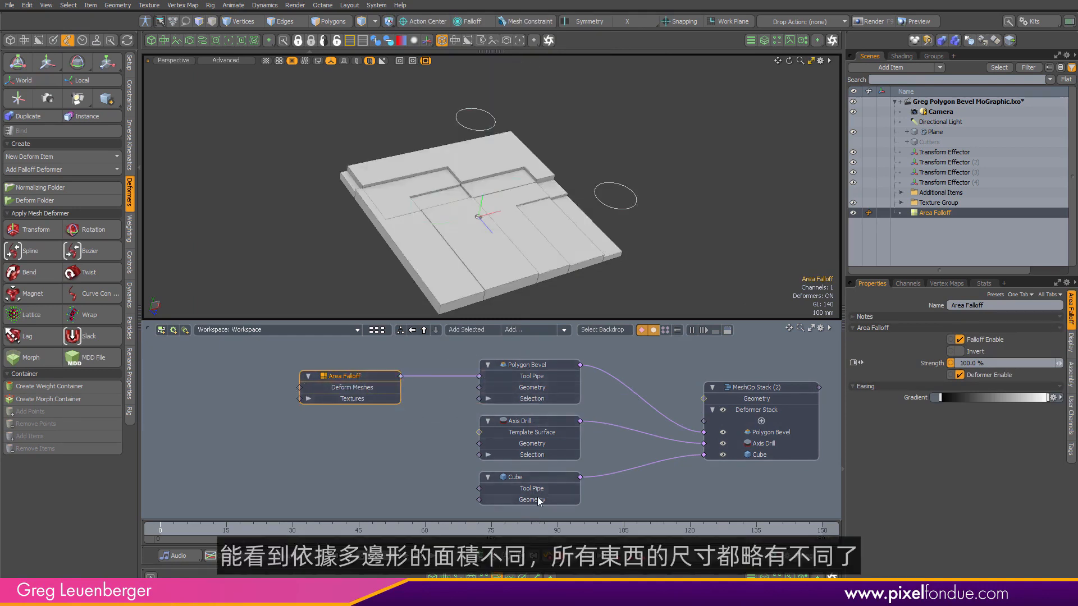
# - Raise the Polygon Bevel's Shift to 1 m and inspect the stepped blocks from a lower angle
pyautogui.keyDown('alt'); pyautogui.moveTo(483, 244); pyautogui.dragTo(553, 222); pyautogui.keyUp('alt')
pyautogui.scroll(3, 666, 204)
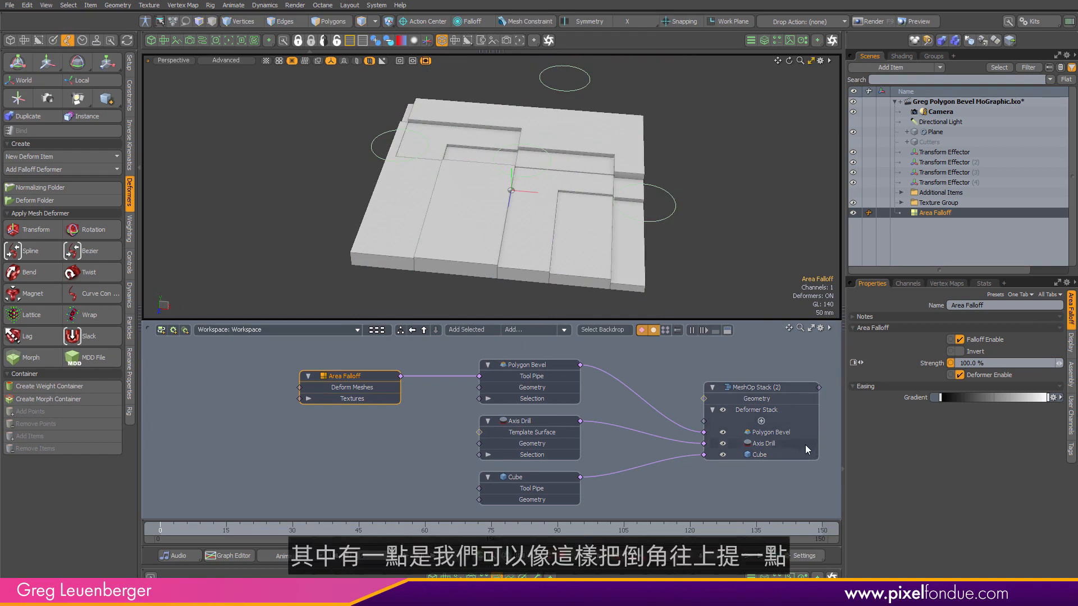
pyautogui.click(564, 365)
pyautogui.click(1015, 348)
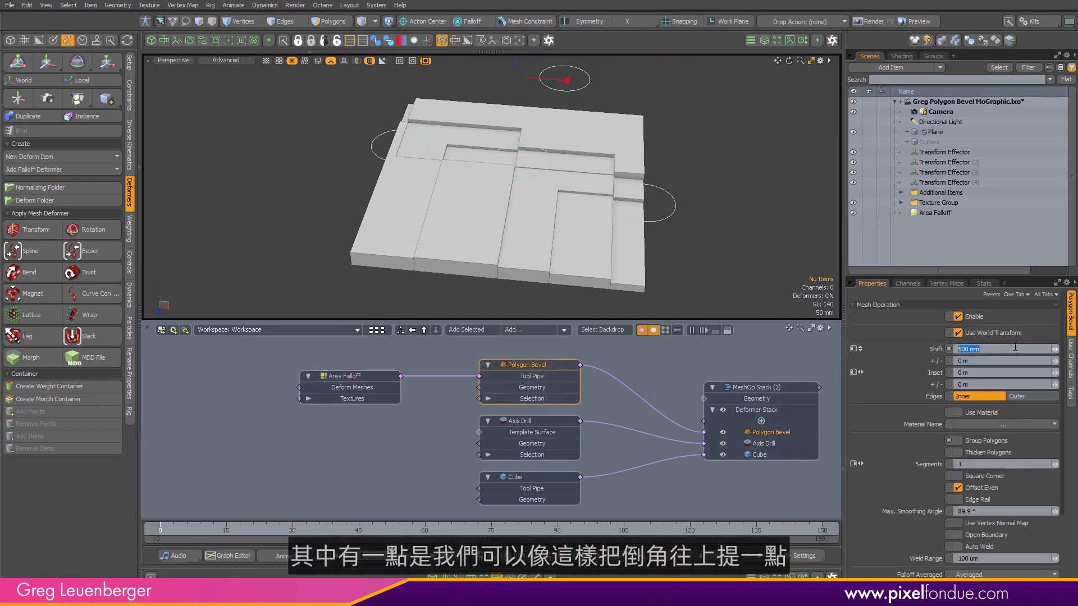
pyautogui.write('1')
pyautogui.press('Return')
pyautogui.moveTo(580, 258)
pyautogui.keyDown('alt'); pyautogui.mouseDown()
pyautogui.moveTo(795, 146)
pyautogui.moveTo(562, 174)
pyautogui.moveTo(588, 271)
pyautogui.mouseUp(); pyautogui.keyUp('alt')
pyautogui.keyDown('alt'); pyautogui.keyDown('shift'); pyautogui.moveTo(704, 249); pyautogui.dragTo(684, 249); pyautogui.keyUp('shift'); pyautogui.keyUp('alt')
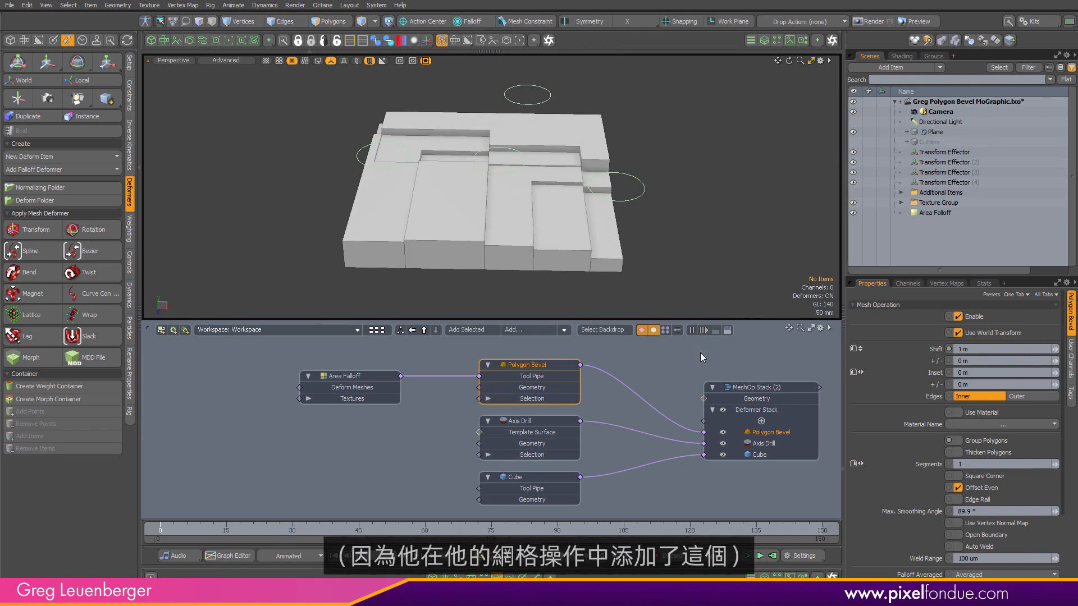
# - Add an Edge Split operation to MeshOp Stack (2) and place its node above the Polygon Bevel node
pyautogui.click(752, 369)
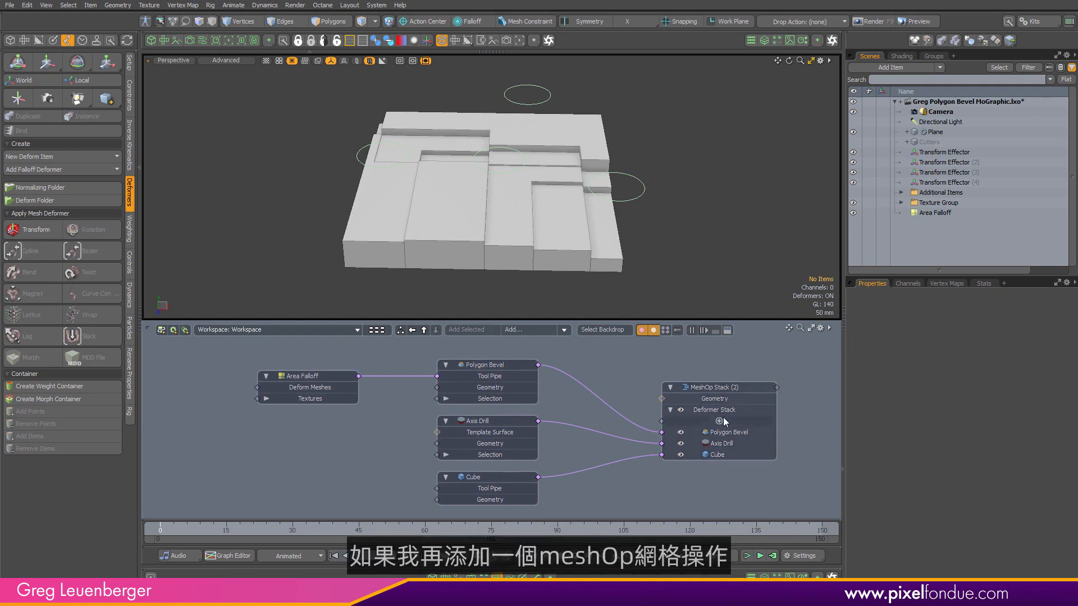
pyautogui.moveTo(662, 421); pyautogui.dragTo(606, 366)
pyautogui.write('sp')
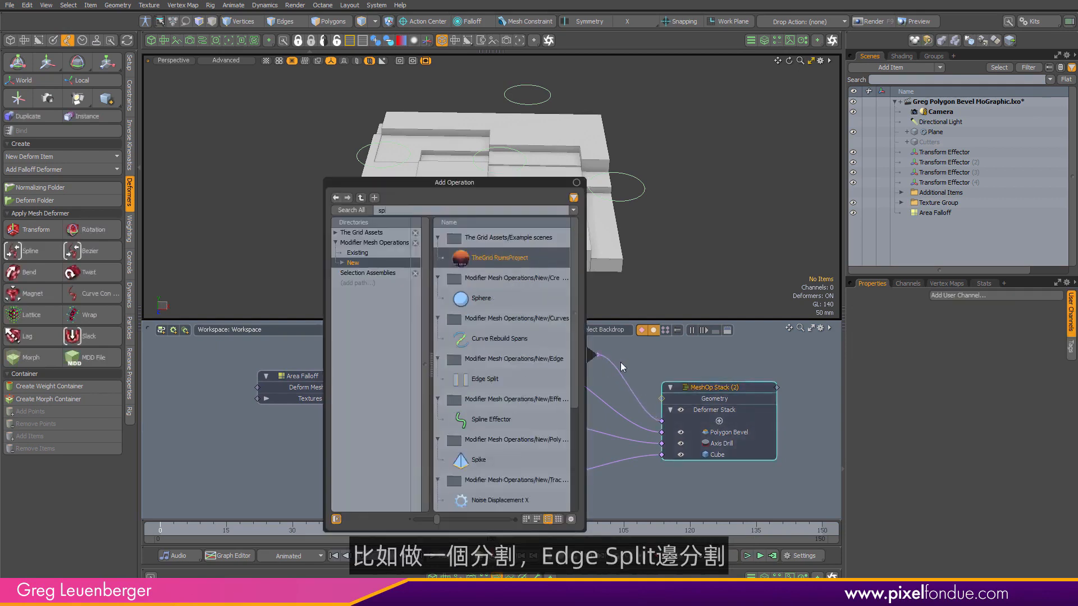
pyautogui.write('lit')
pyautogui.press('Return')
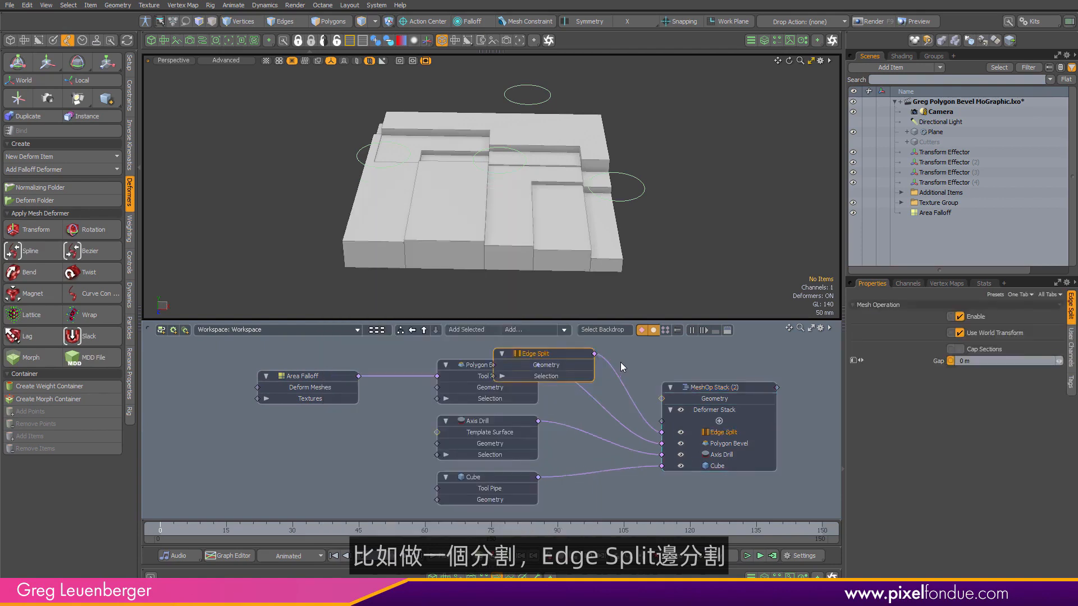
pyautogui.moveTo(568, 357); pyautogui.dragTo(512, 330)
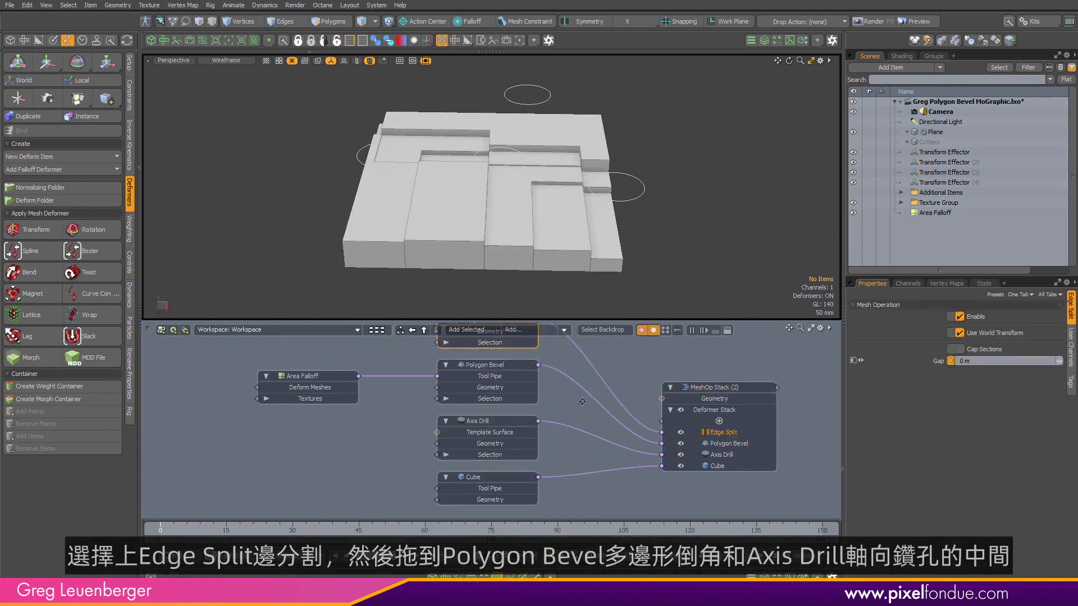
pyautogui.scroll(4, 638, 408)
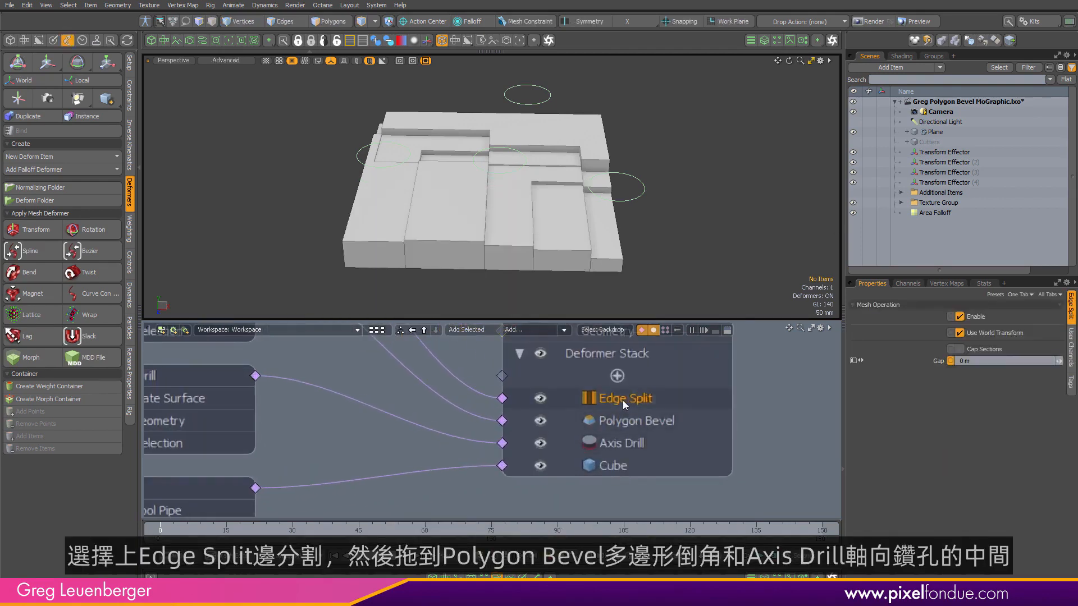
# - Move Edge Split between Polygon Bevel and Axis Drill in the Deformer Stack, and compare the mesh with it disabled and enabled
pyautogui.moveTo(622, 400); pyautogui.dragTo(636, 429)
pyautogui.keyDown('alt'); pyautogui.moveTo(505, 216); pyautogui.dragTo(664, 259); pyautogui.keyUp('alt')
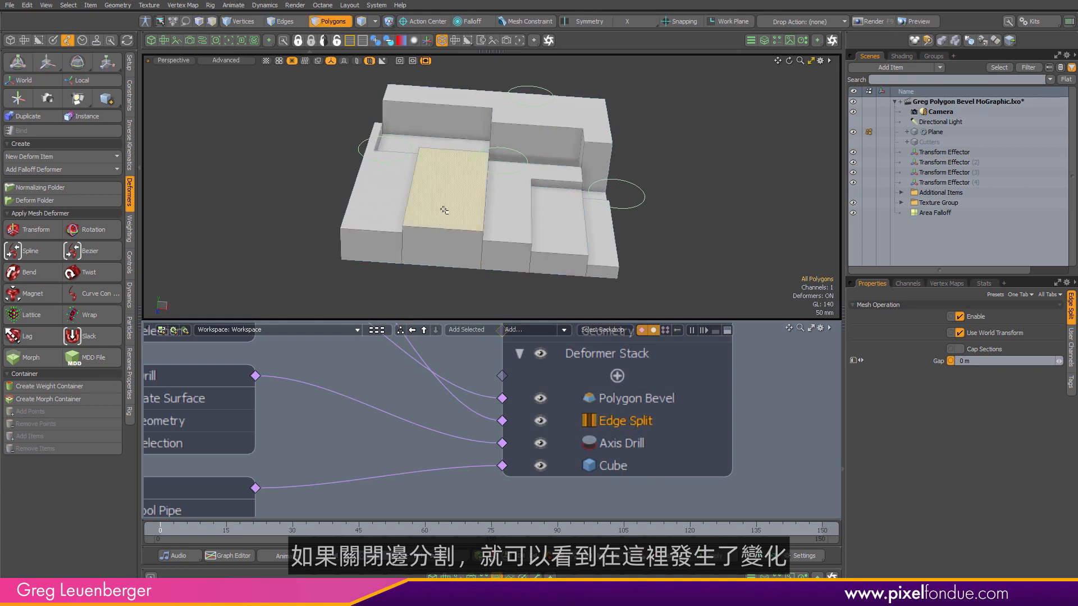
pyautogui.click(540, 421)
pyautogui.click(541, 420)
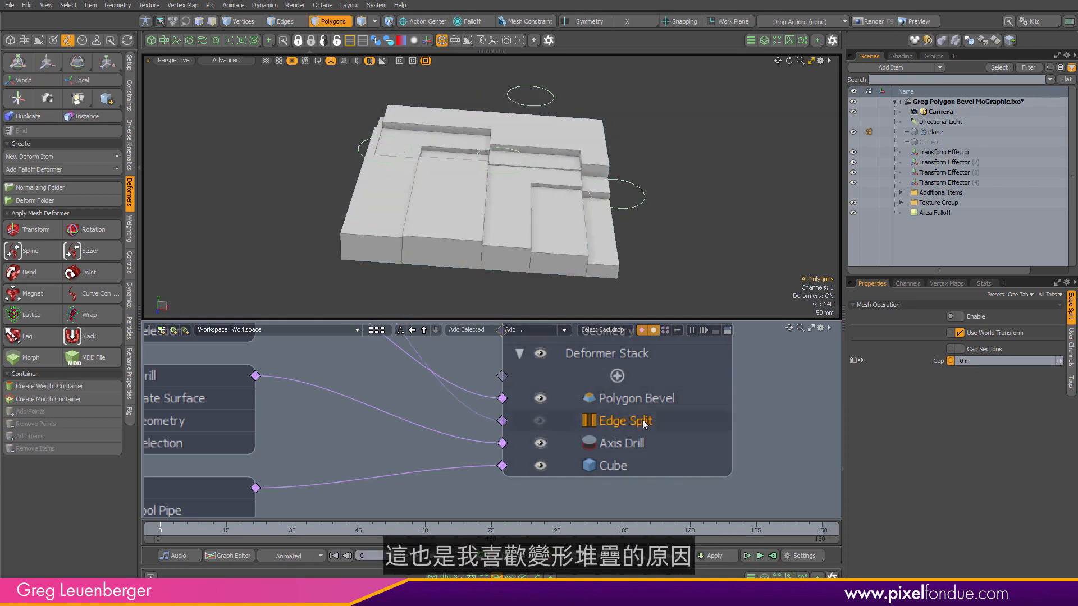
pyautogui.click(540, 421)
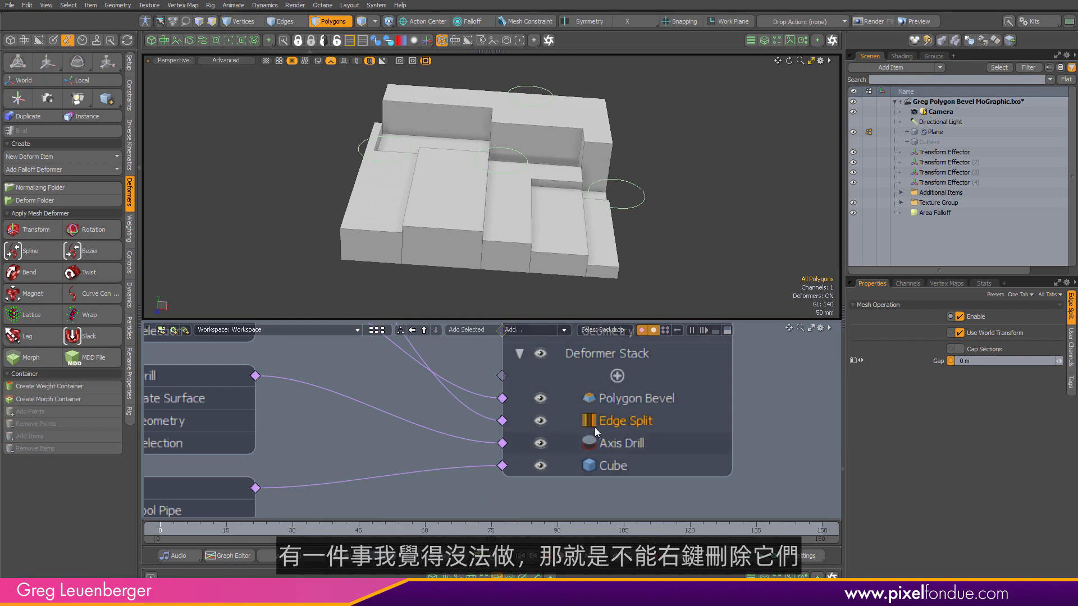
pyautogui.rightClick(615, 420)
pyautogui.click(757, 435)
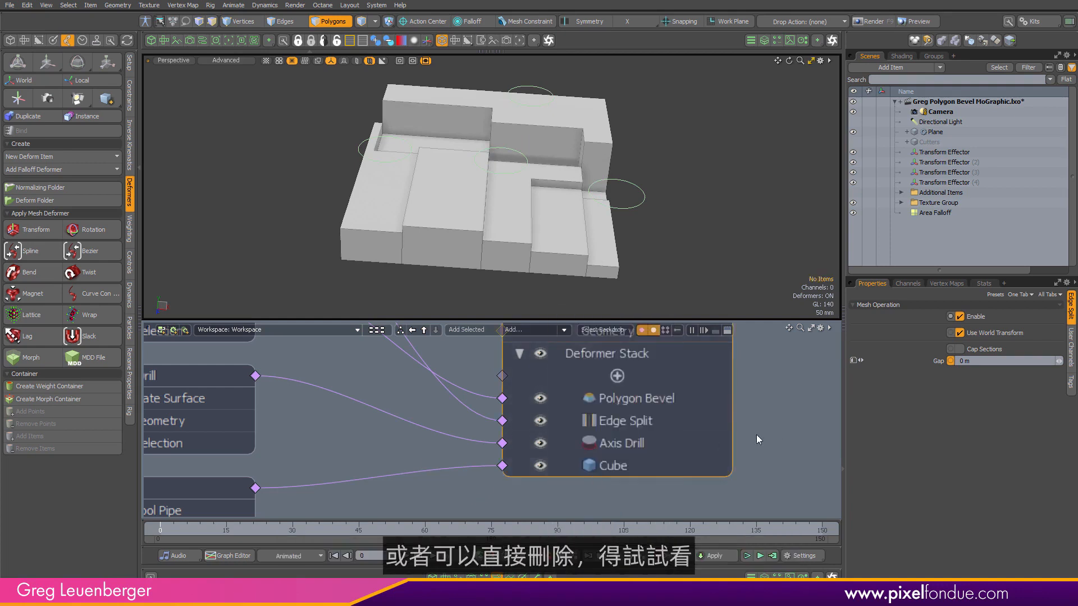
pyautogui.click(639, 425)
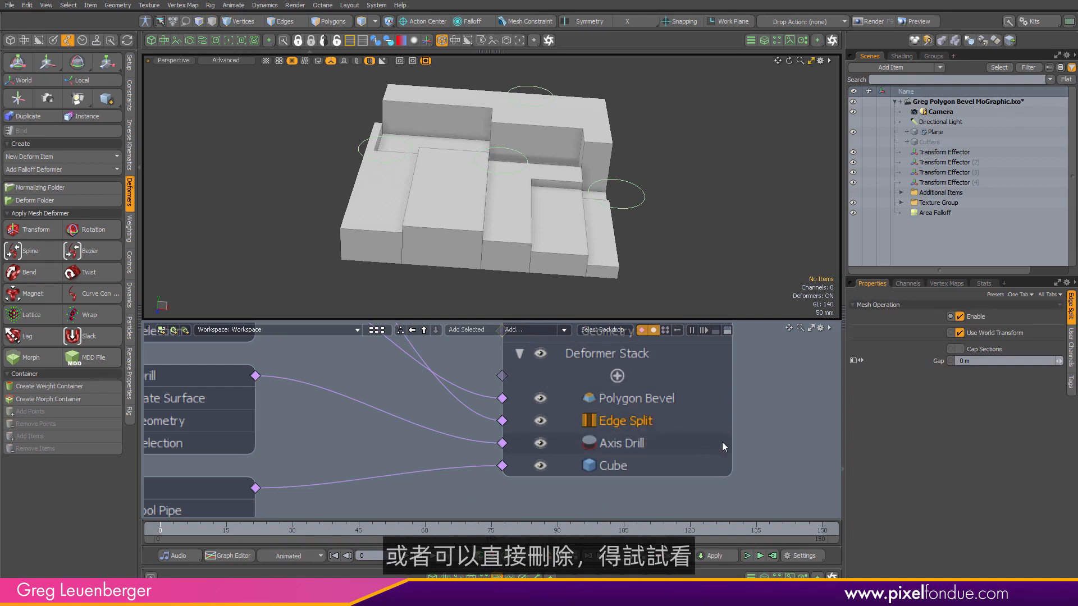
pyautogui.click(757, 440)
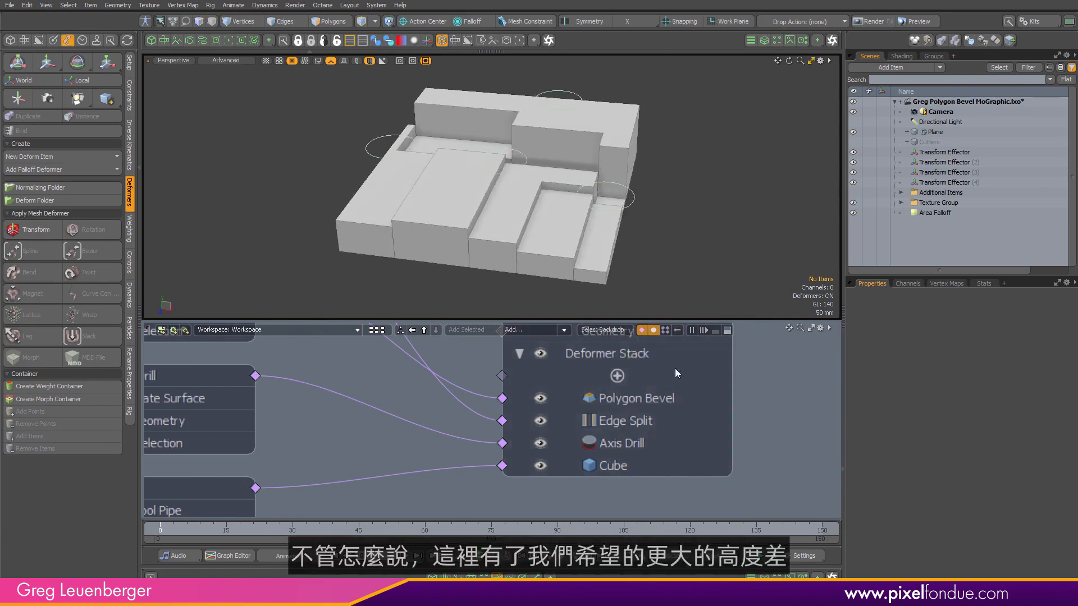
# - Toggle Edge Split off and on again and examine the height differences between the blocks from above
pyautogui.click(539, 422)
pyautogui.click(540, 422)
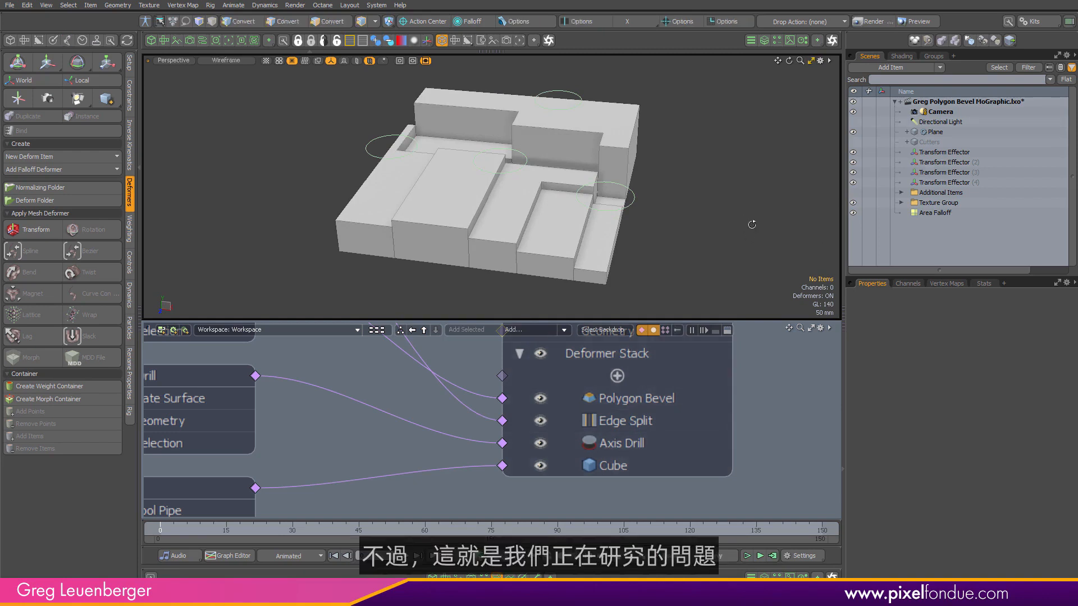
pyautogui.keyDown('alt'); pyautogui.moveTo(751, 223); pyautogui.dragTo(604, 247); pyautogui.keyUp('alt')
pyautogui.scroll(-2, 693, 177)
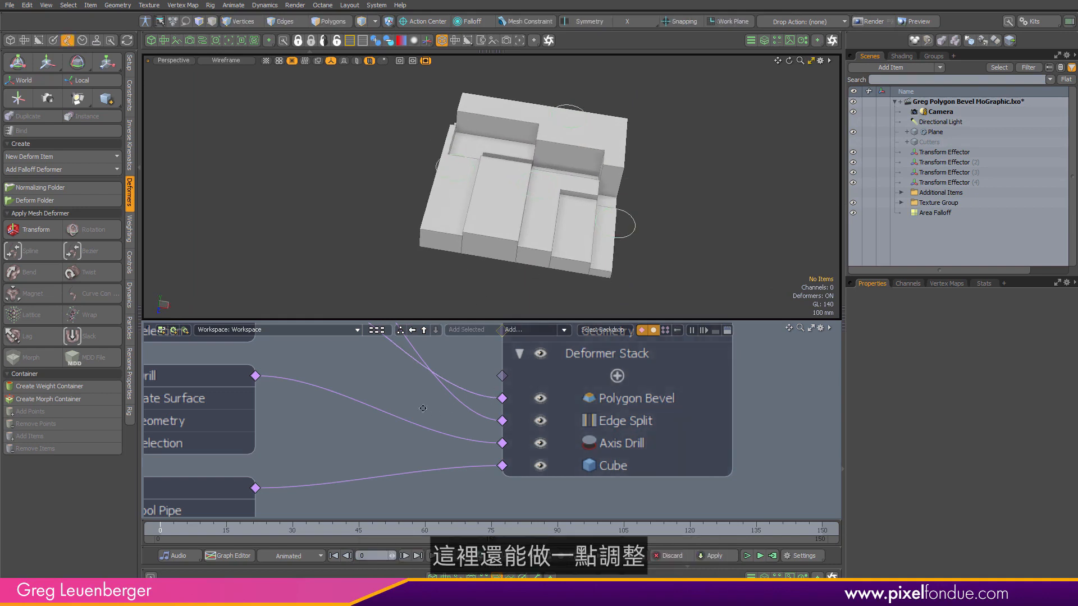
# - Select the Area Falloff node and display its easing gradient in Taller View
pyautogui.scroll(-3, 422, 406)
pyautogui.keyDown('alt'); pyautogui.moveTo(421, 405); pyautogui.dragTo(705, 515); pyautogui.keyUp('alt')
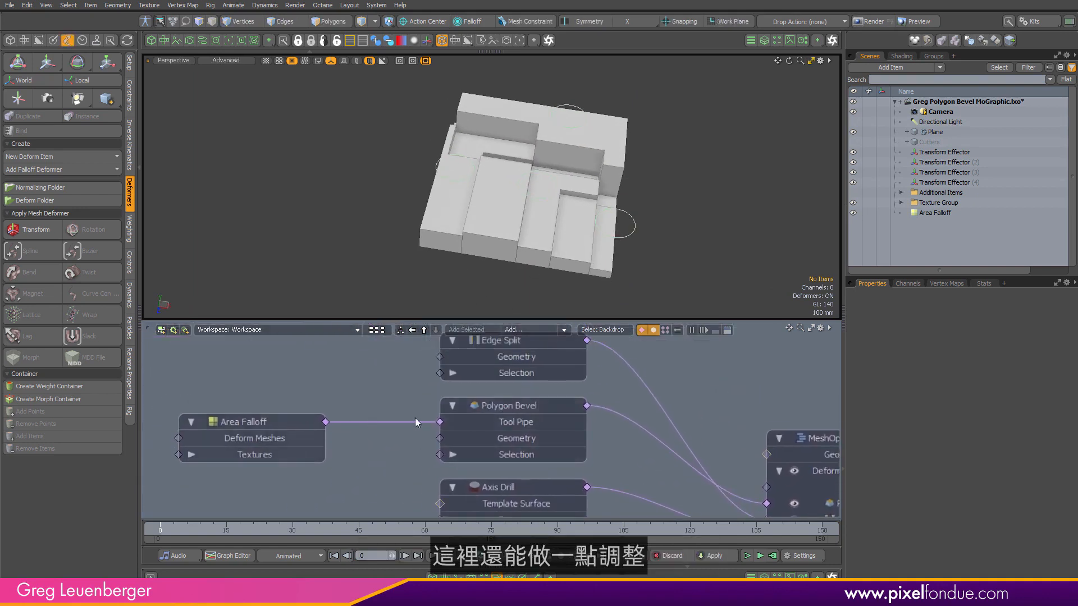
pyautogui.click(264, 422)
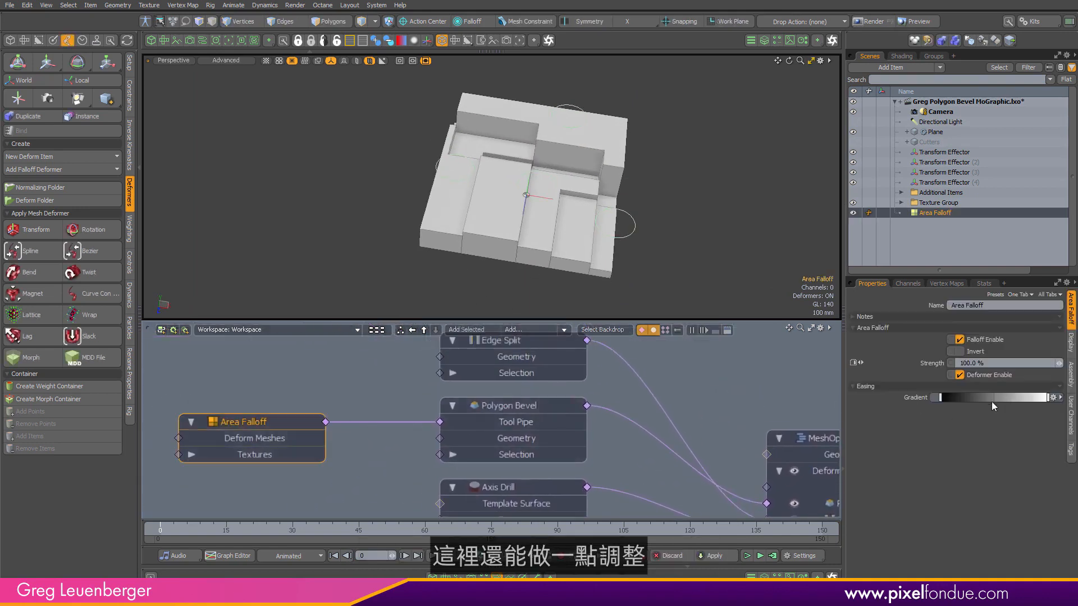
pyautogui.click(1061, 398)
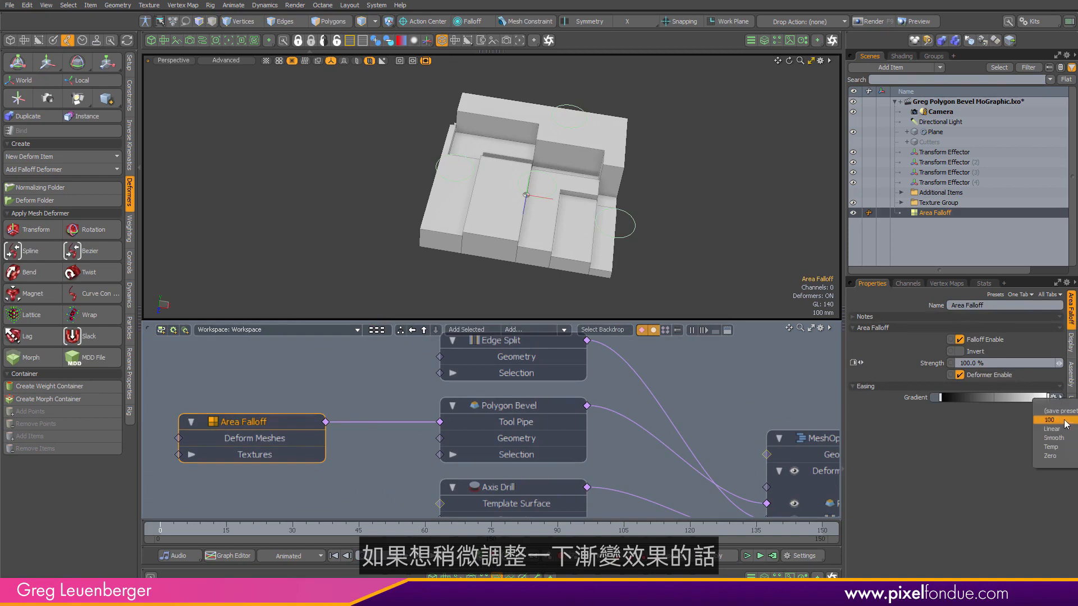
pyautogui.click(976, 461)
pyautogui.click(1054, 399)
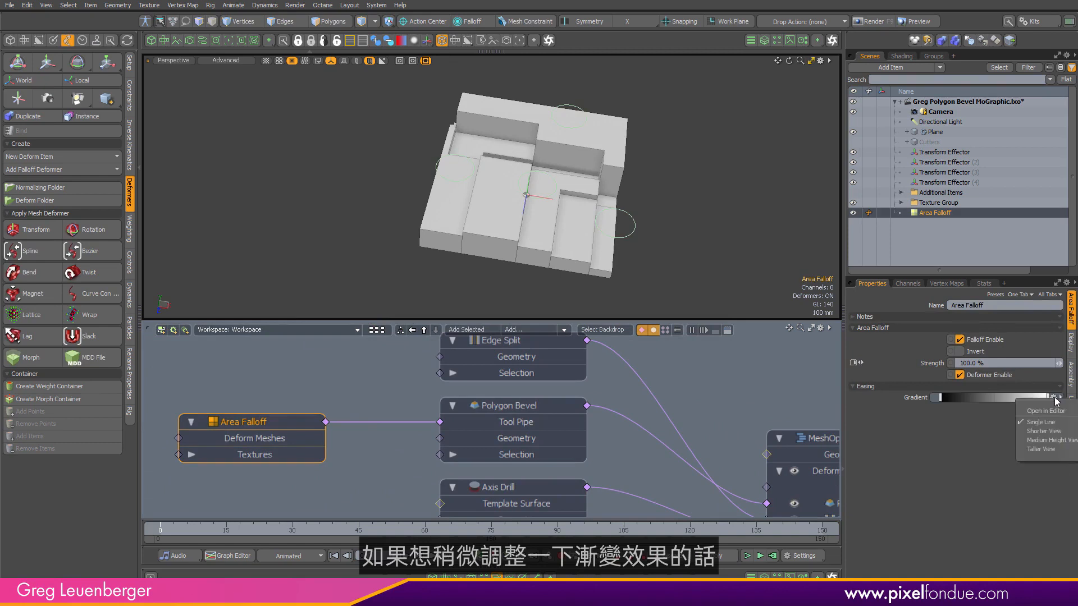
pyautogui.click(1053, 449)
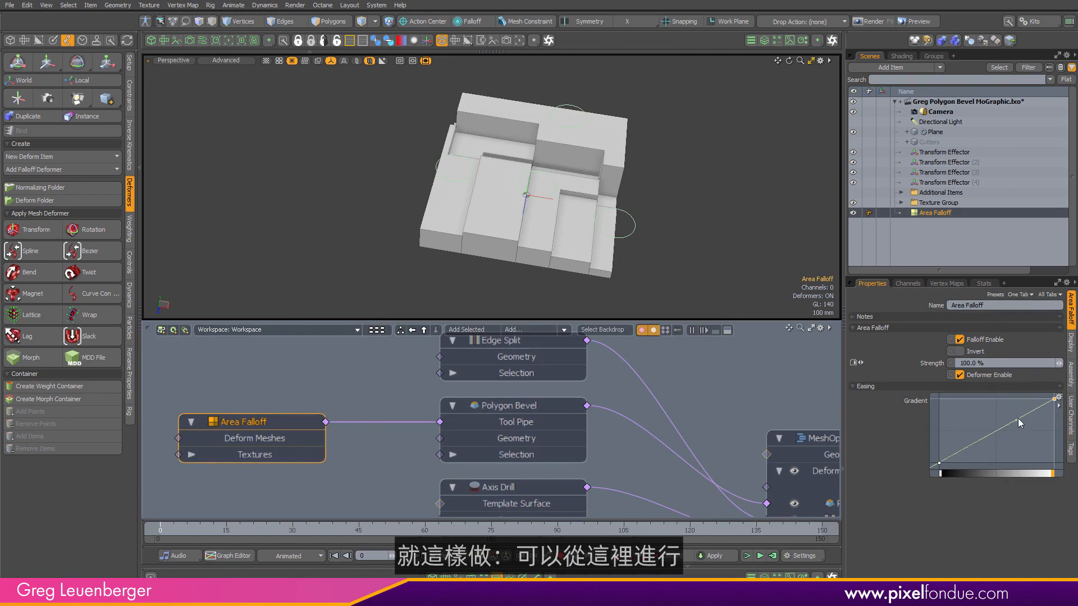
# - Reshape the Area Falloff's easing gradient from a straight line into a gentle S-curve using its end tangents
pyautogui.moveTo(1020, 423); pyautogui.dragTo(982, 449)
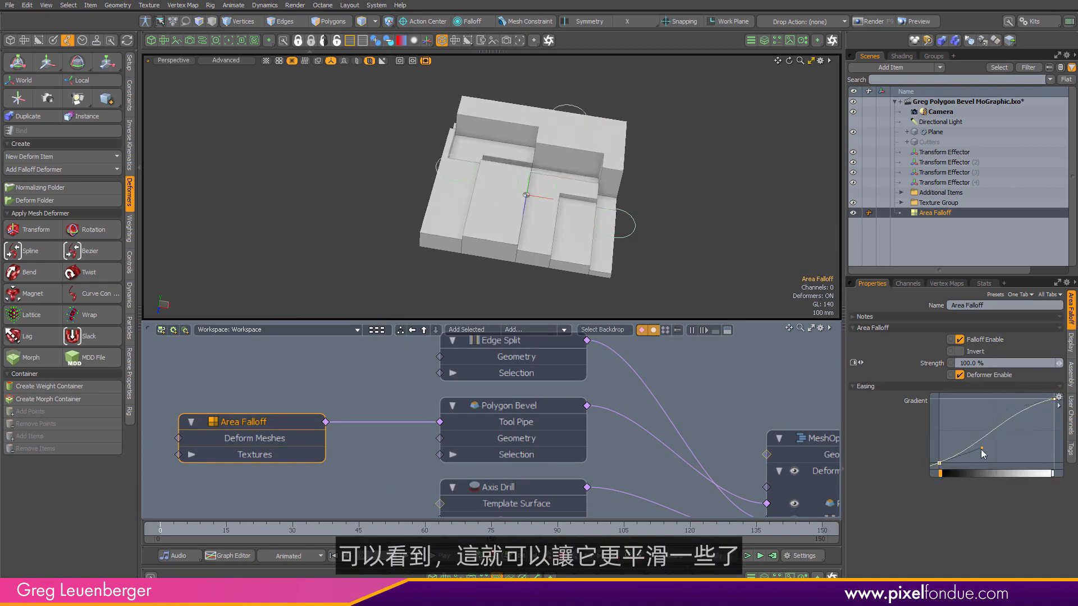
pyautogui.moveTo(720, 263)
pyautogui.keyDown('alt'); pyautogui.mouseDown()
pyautogui.moveTo(388, 179)
pyautogui.moveTo(745, 112)
pyautogui.moveTo(353, 189)
pyautogui.moveTo(397, 183)
pyautogui.mouseUp(); pyautogui.keyUp('alt')
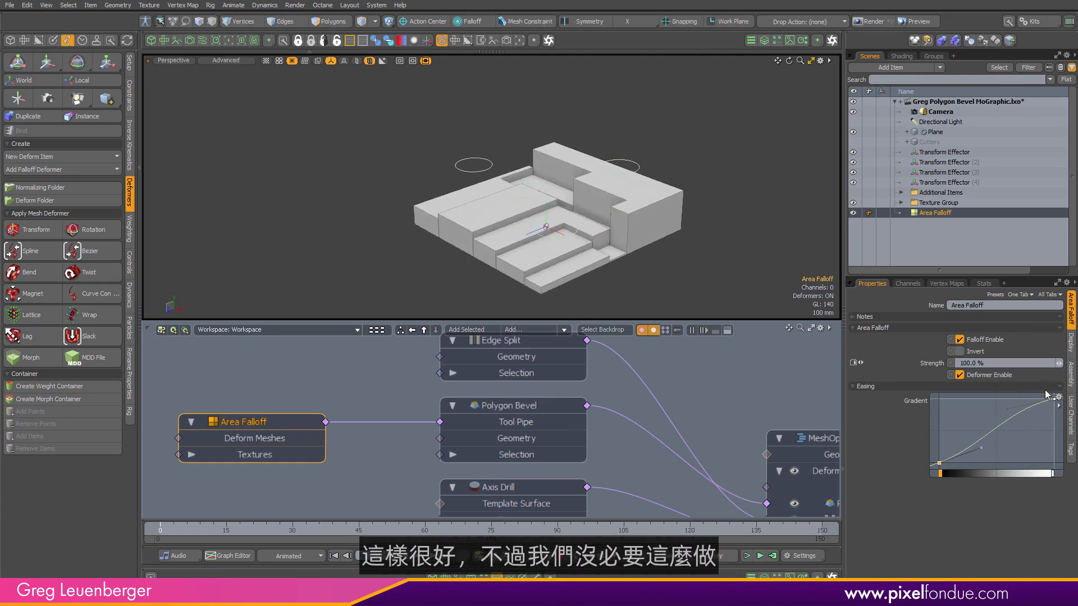
pyautogui.moveTo(1009, 410); pyautogui.dragTo(1012, 410)
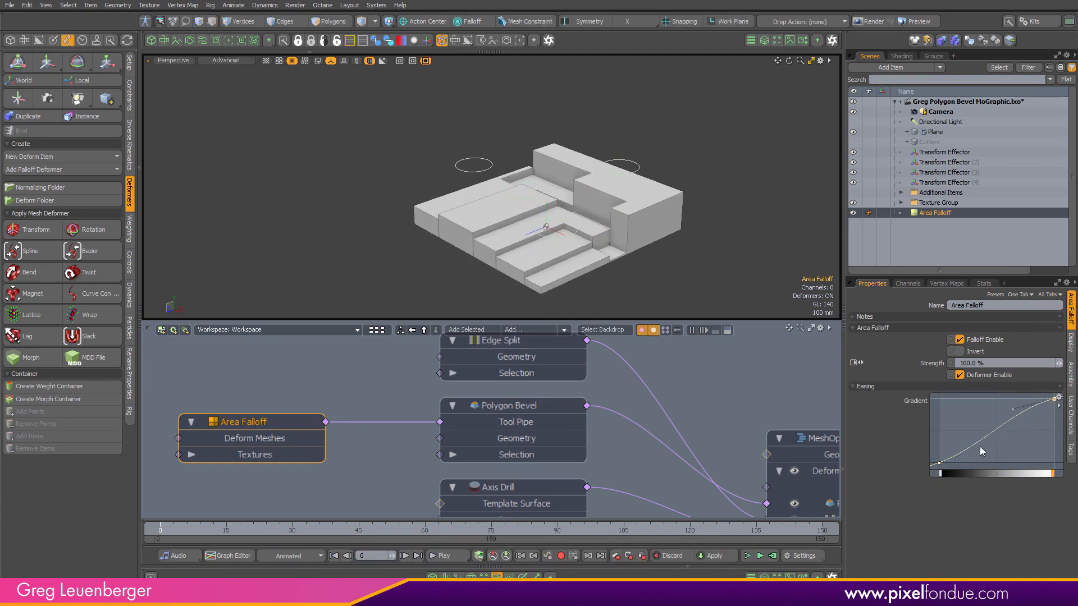
pyautogui.click(697, 199)
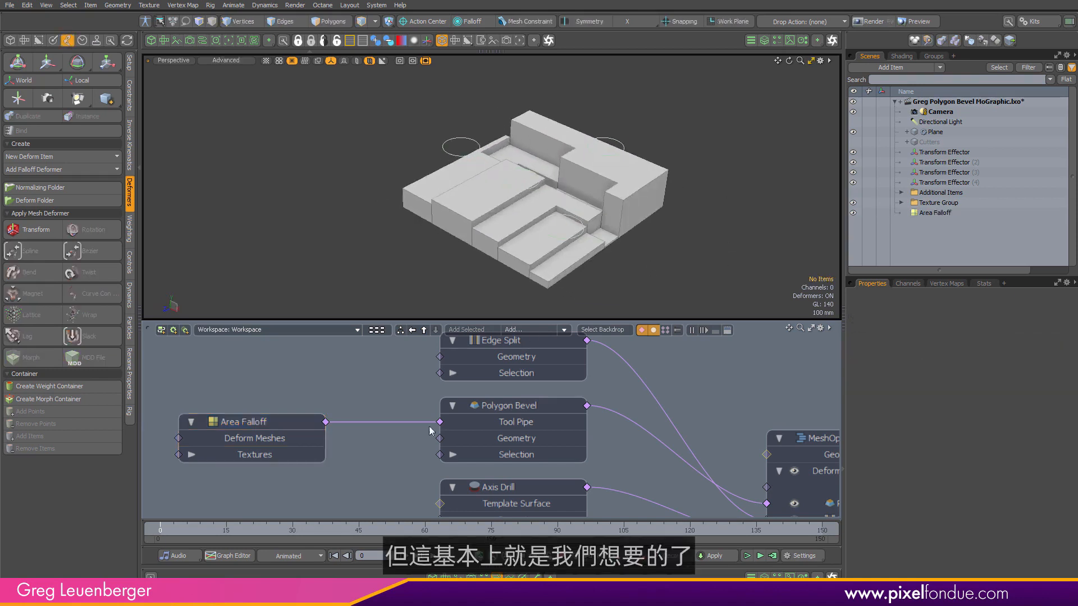
# - Scrub through the animation, stop at frame 56, and select individual blocks to check whether they are separate pieces
pyautogui.moveTo(163, 531); pyautogui.dragTo(200, 530)
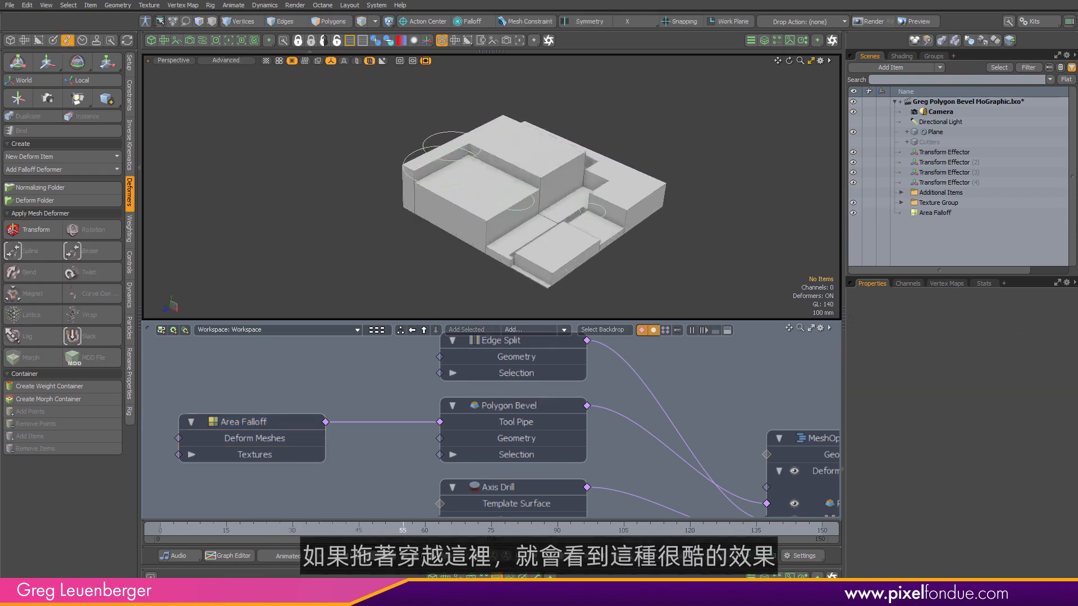
pyautogui.moveTo(402, 530); pyautogui.dragTo(681, 531)
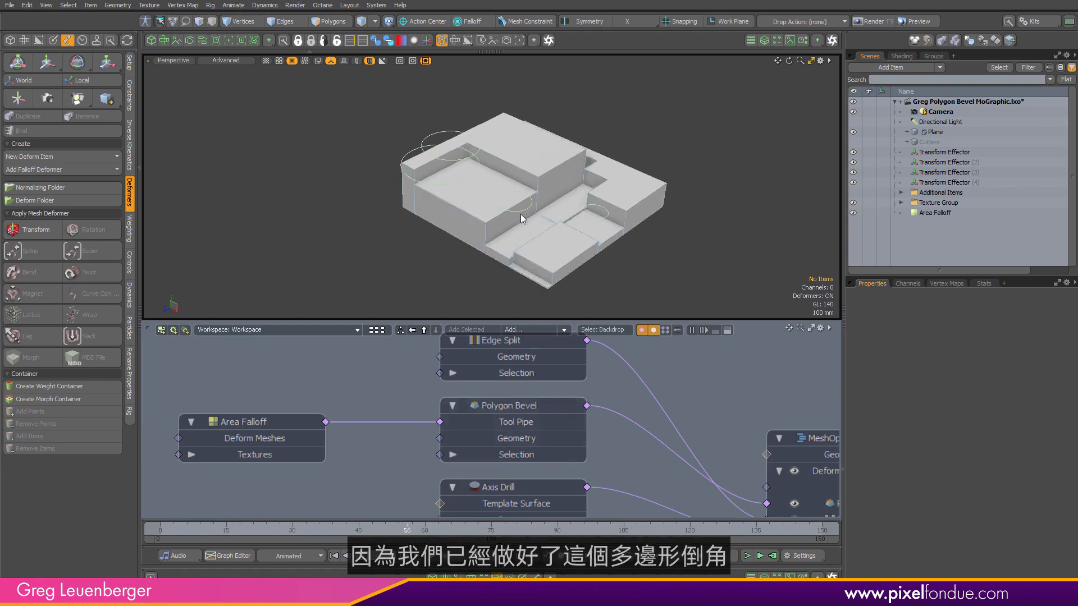
pyautogui.press('3')
pyautogui.doubleClick(523, 159)
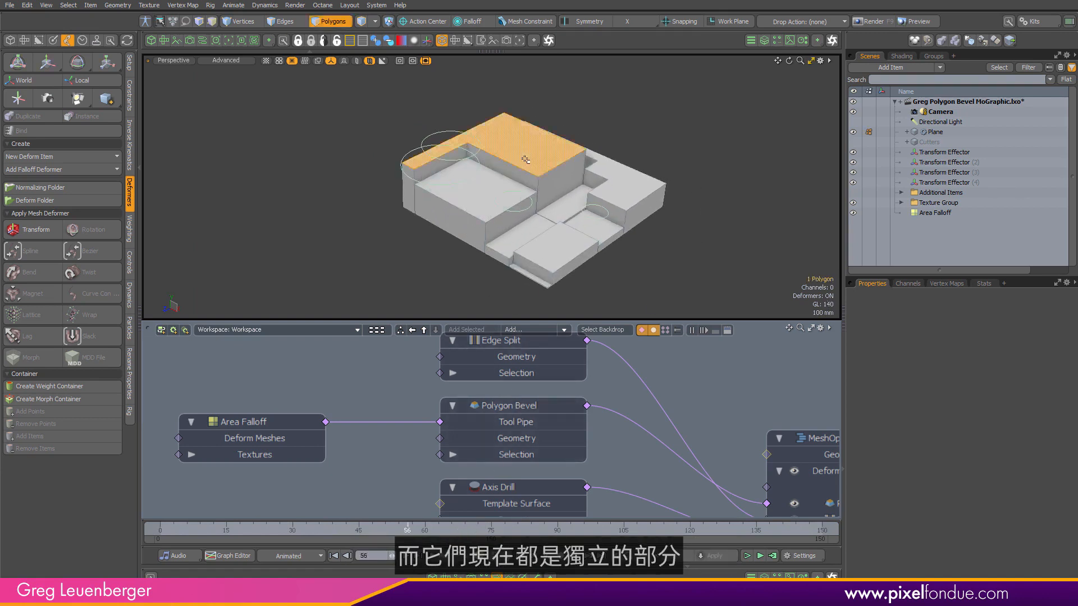
pyautogui.doubleClick(484, 212)
pyautogui.doubleClick(500, 242)
pyautogui.doubleClick(553, 246)
pyautogui.doubleClick(629, 194)
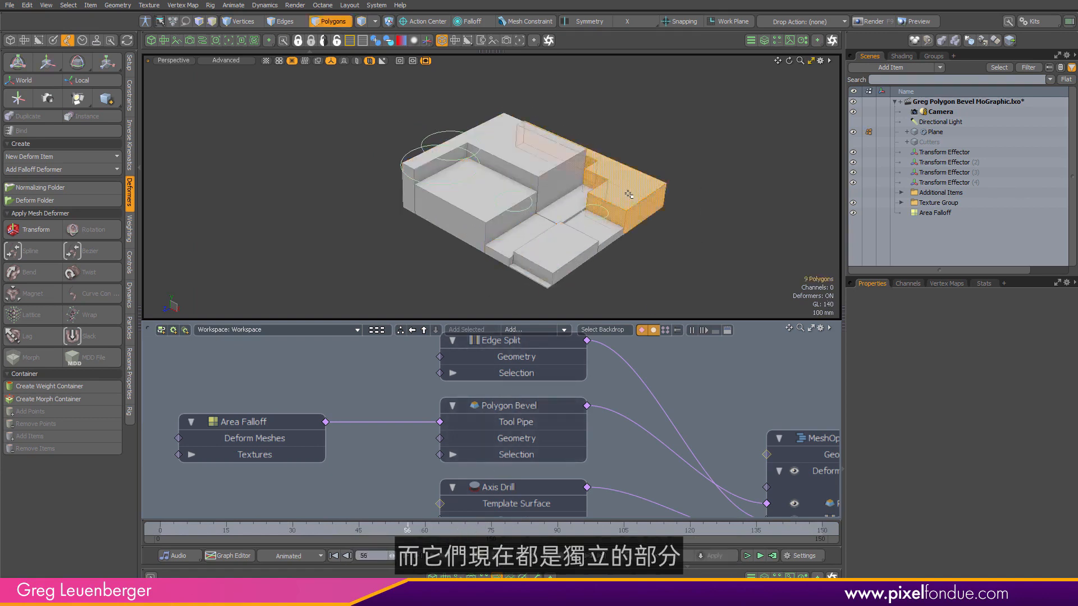
pyautogui.doubleClick(533, 146)
pyautogui.doubleClick(477, 199)
pyautogui.click(683, 179)
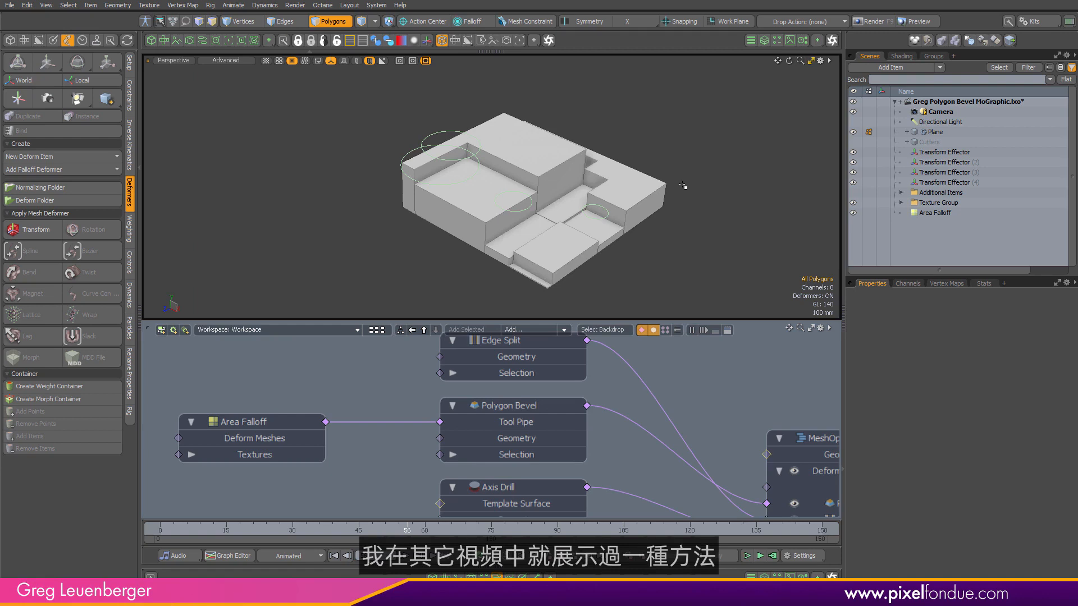
# - Rearrange the schematic so the Polygon Bevel node and its Area Falloff sit just above the Edge Split node
pyautogui.moveTo(587, 230)
pyautogui.keyDown('alt'); pyautogui.mouseDown()
pyautogui.moveTo(717, 173)
pyautogui.moveTo(575, 244)
pyautogui.mouseUp(); pyautogui.keyUp('alt')
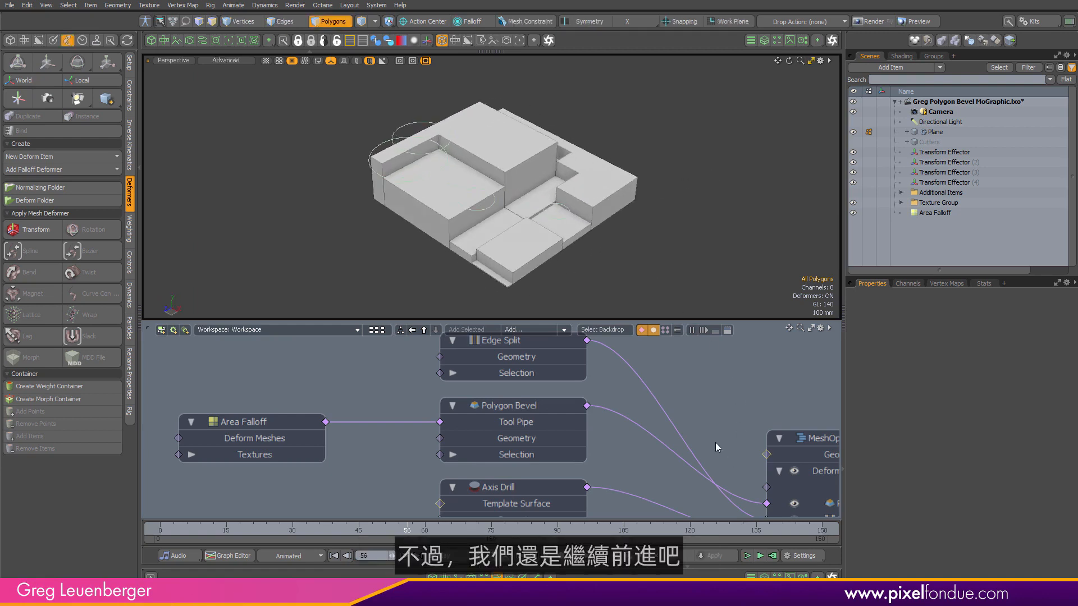
pyautogui.scroll(-2, 706, 425)
pyautogui.keyDown('alt'); pyautogui.moveTo(706, 425); pyautogui.dragTo(668, 424); pyautogui.keyUp('alt')
pyautogui.scroll(-2, 665, 409)
pyautogui.moveTo(374, 412); pyautogui.dragTo(594, 371)
pyautogui.moveTo(587, 410); pyautogui.dragTo(592, 457)
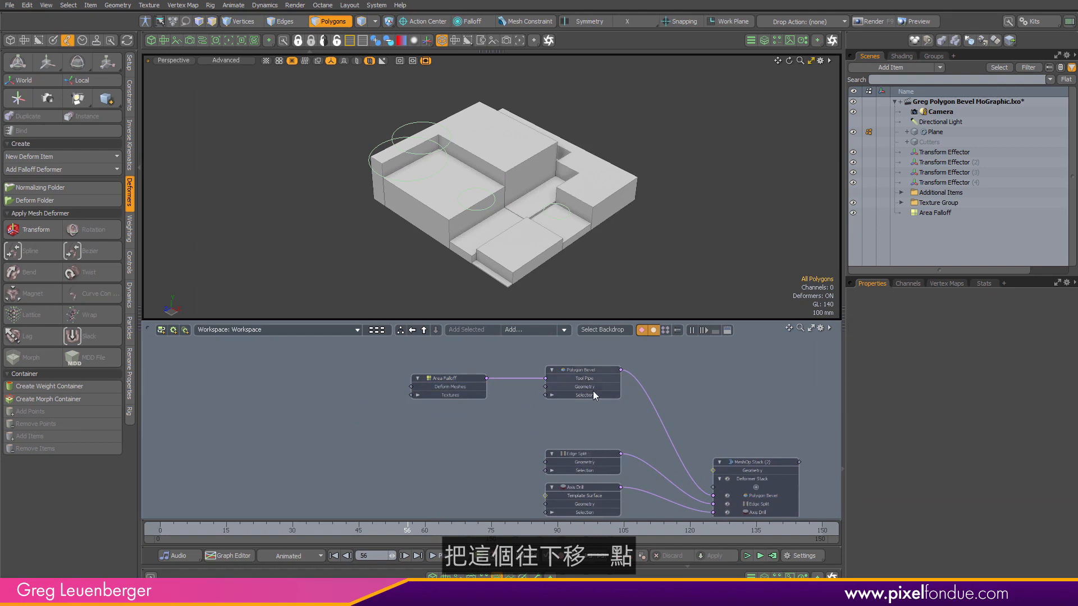
pyautogui.moveTo(370, 372); pyautogui.dragTo(665, 409)
pyautogui.moveTo(593, 382); pyautogui.dragTo(587, 413)
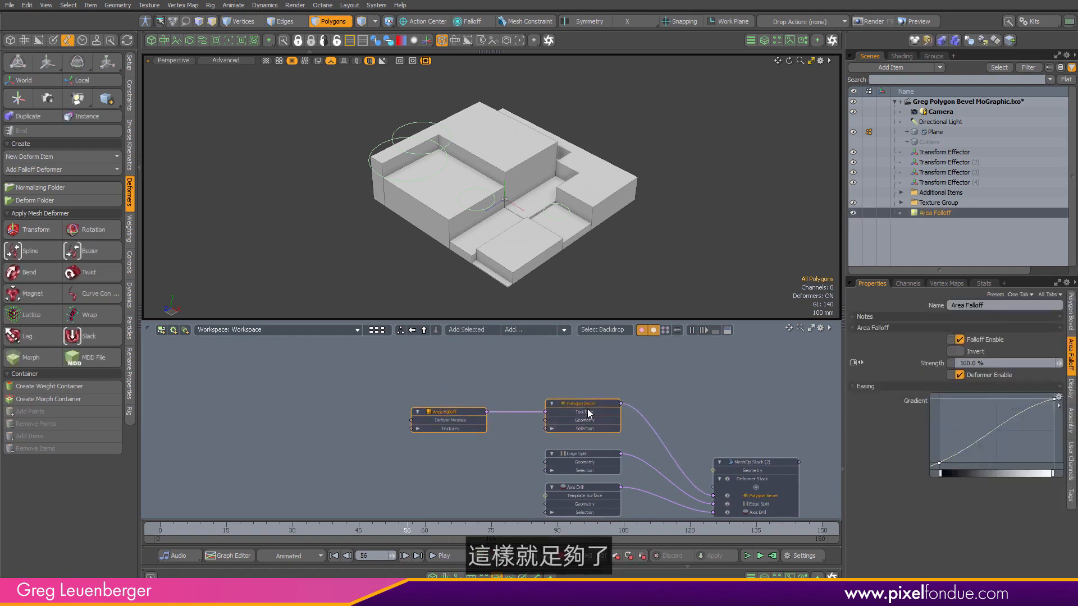
pyautogui.click(637, 368)
# - Add a Curve Slice operation to the empty Deformer Stack input of MeshOp Stack (2)
pyautogui.keyDown('alt'); pyautogui.moveTo(415, 202); pyautogui.dragTo(483, 213); pyautogui.keyUp('alt')
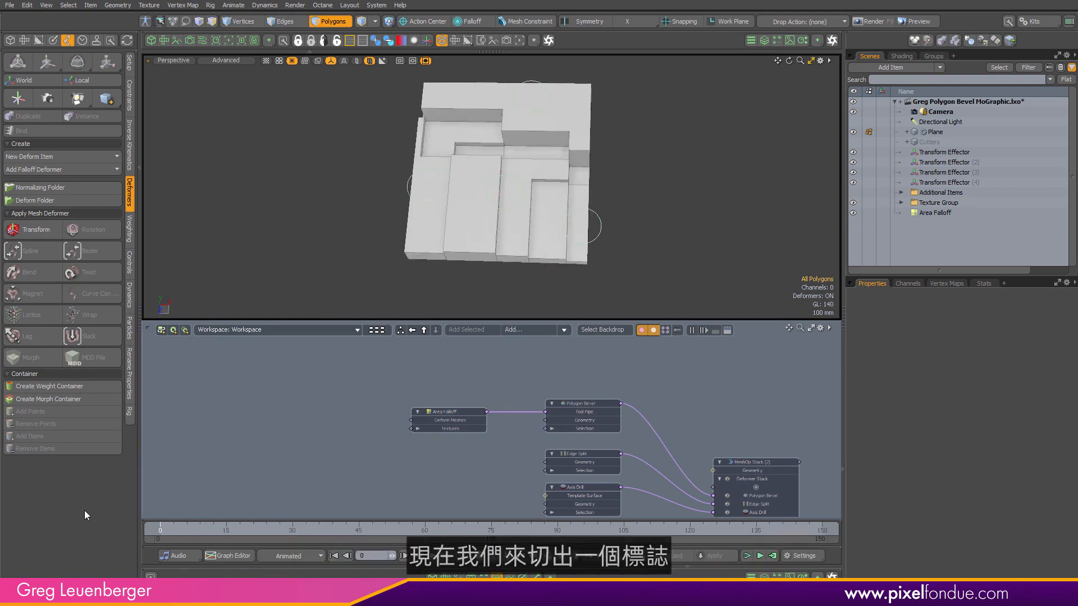
pyautogui.keyDown('alt'); pyautogui.moveTo(704, 414); pyautogui.dragTo(652, 420); pyautogui.keyUp('alt')
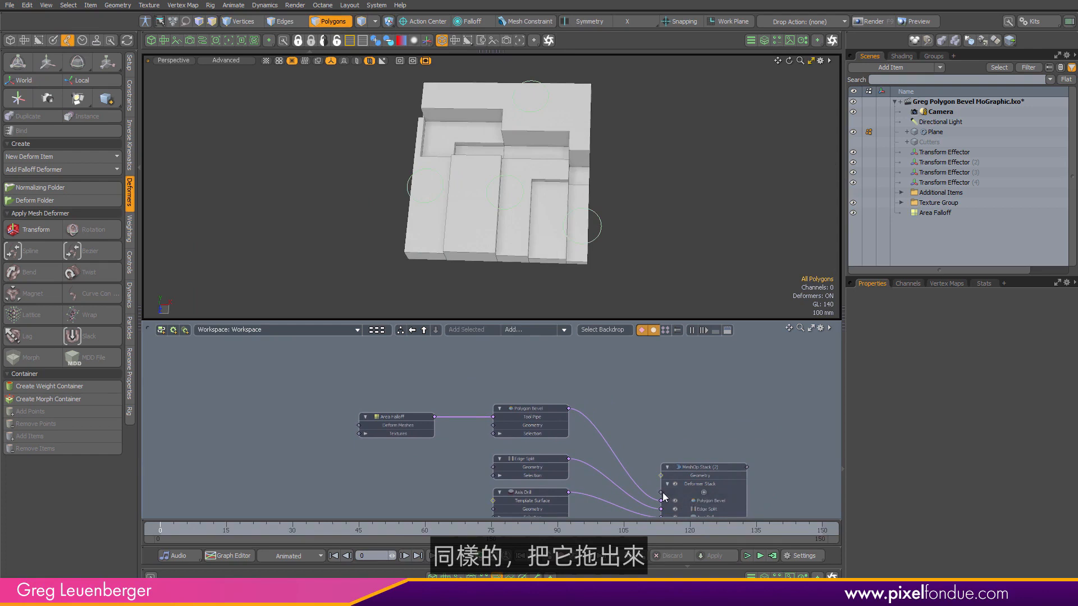
pyautogui.moveTo(663, 496); pyautogui.dragTo(548, 364)
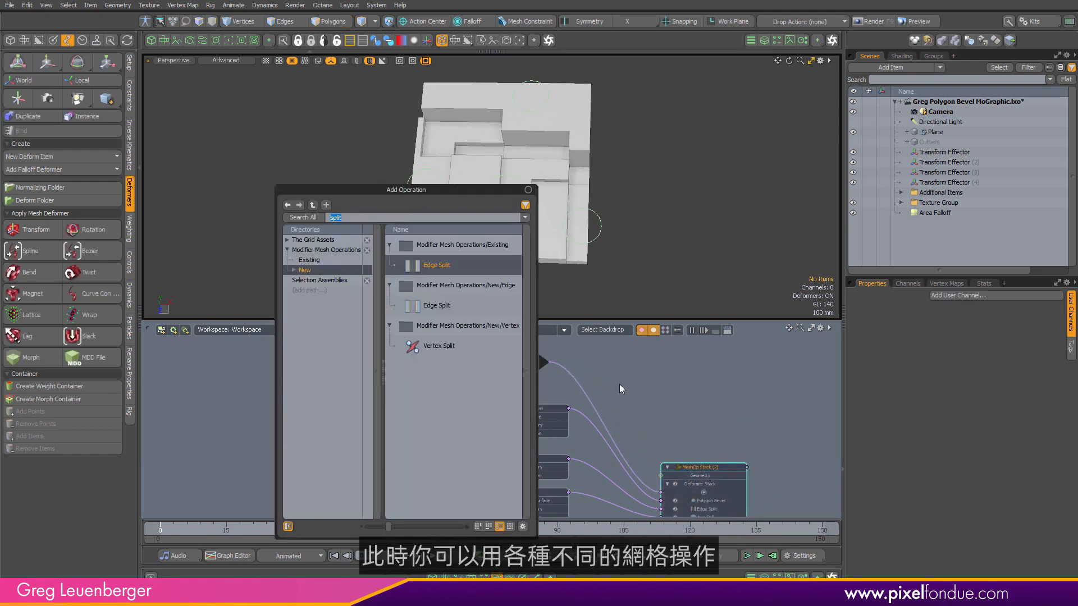
pyautogui.write('cu')
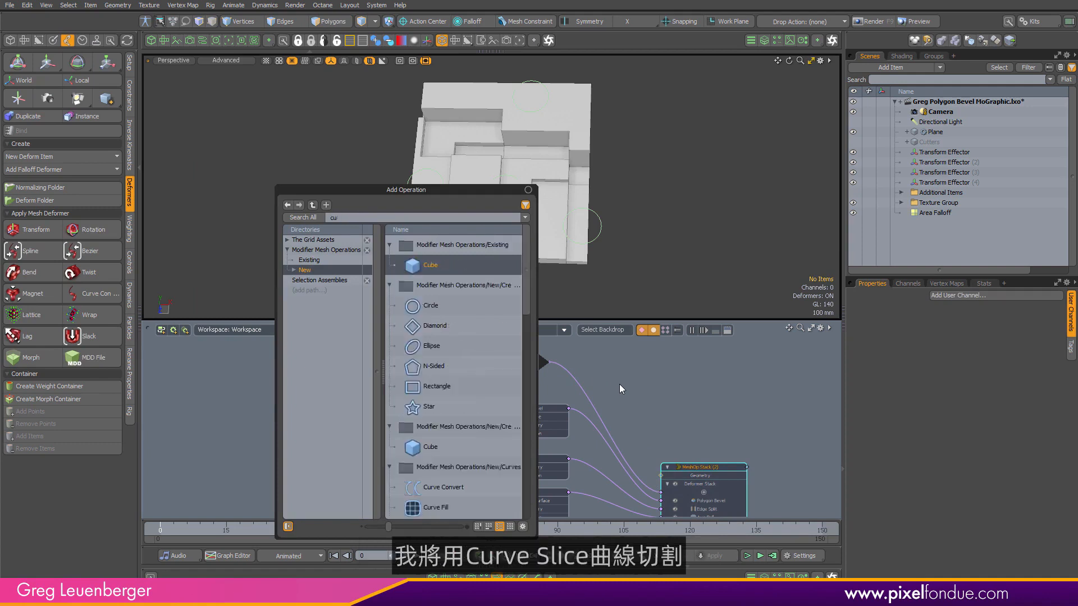
pyautogui.write('rve slice')
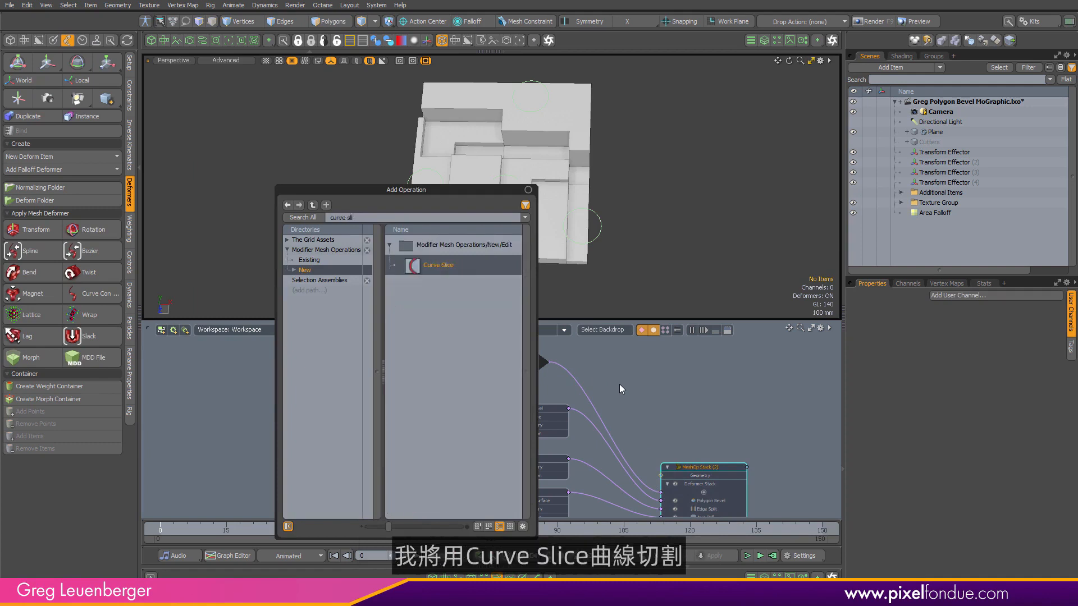
pyautogui.press('Return')
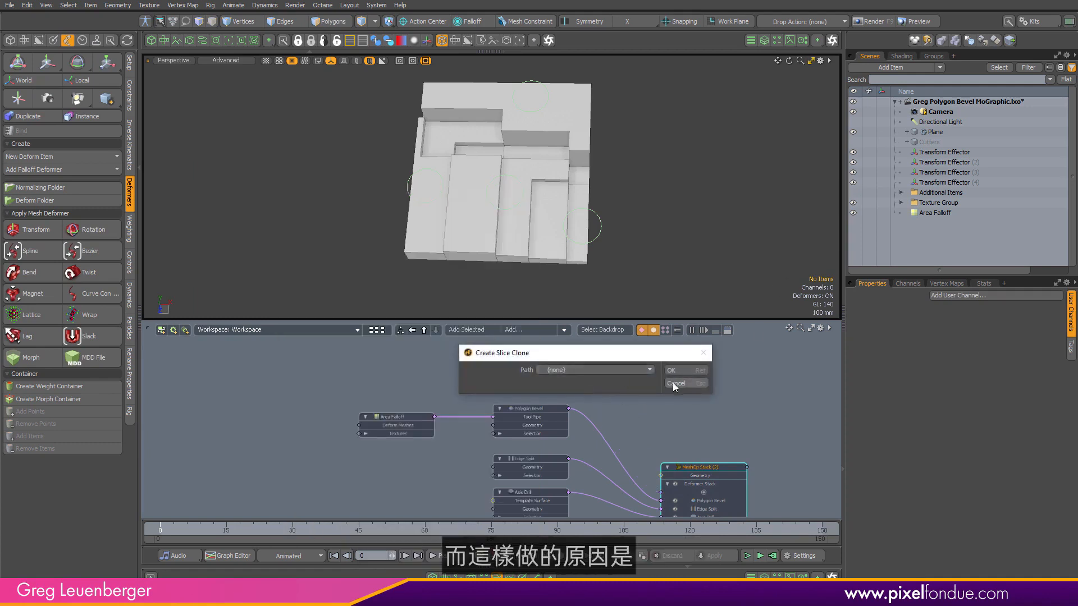
# - Use Apple Logo as the Curve Slice path and place the Path Segment Generator node in front of the Curve Slice node
pyautogui.click(639, 370)
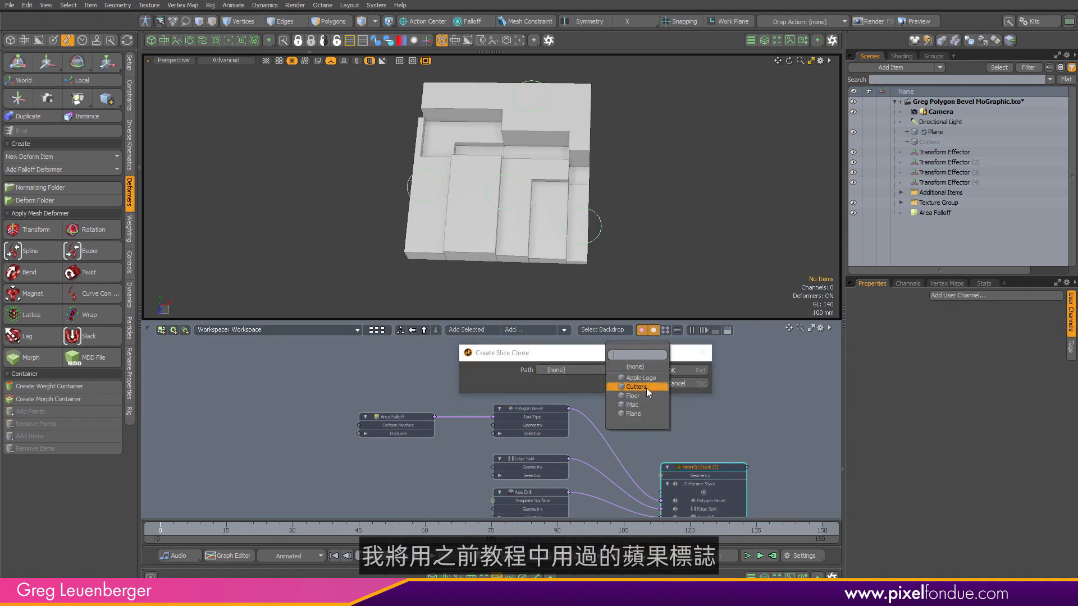
pyautogui.click(643, 379)
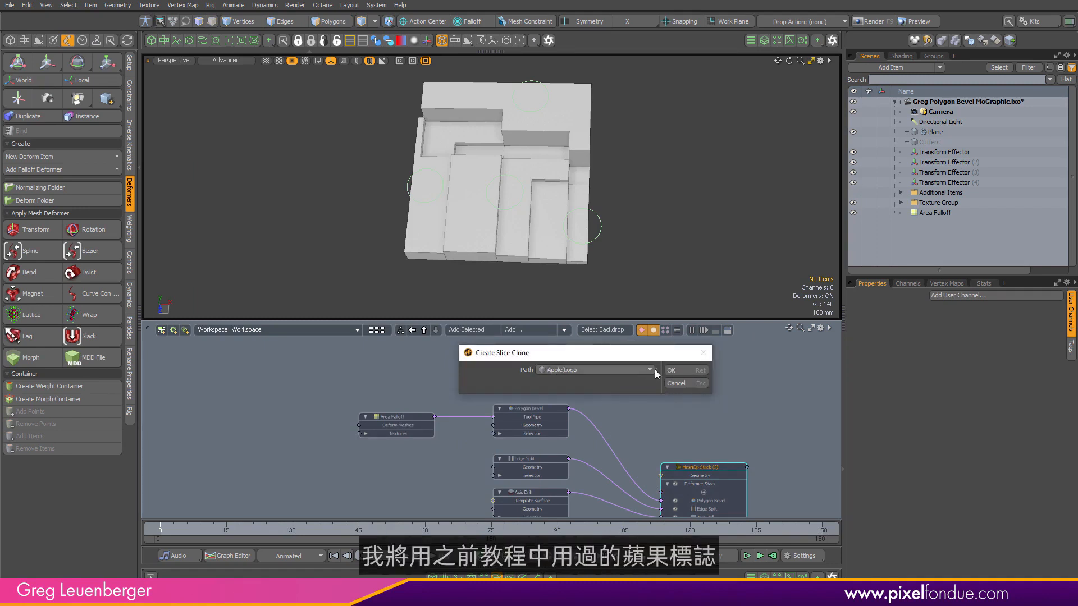
pyautogui.click(680, 371)
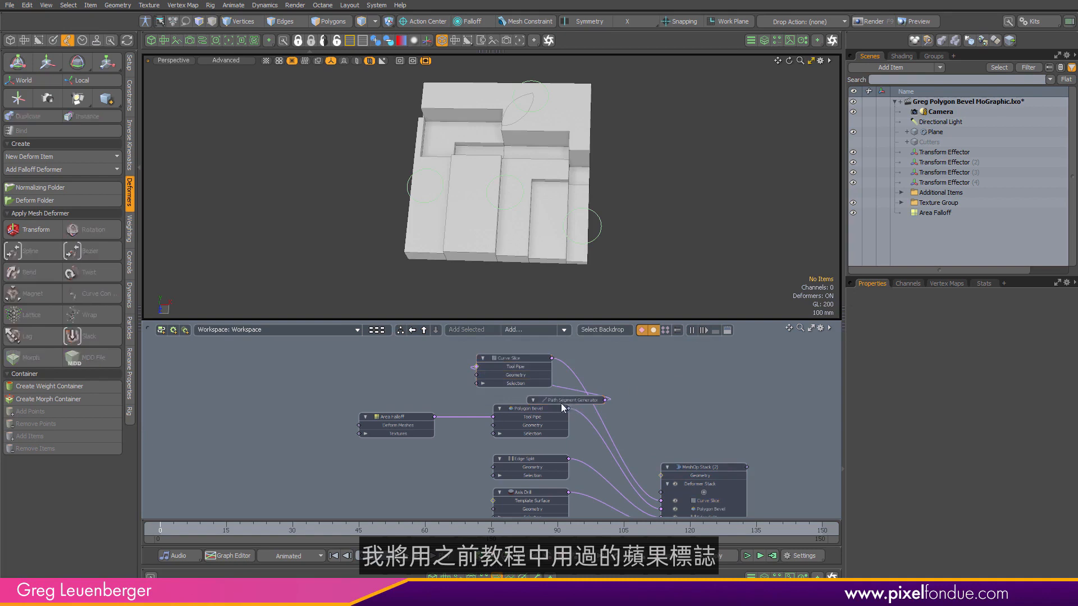
pyautogui.moveTo(561, 403); pyautogui.dragTo(414, 371)
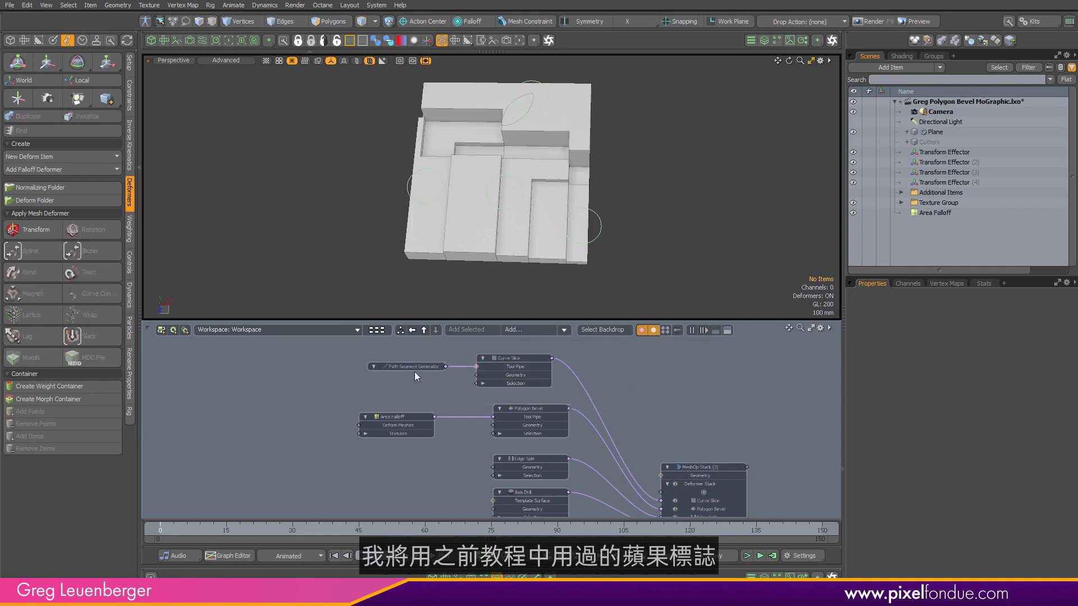
# - Select the Apple Logo mesh inside the Additional Items folder and move its curves up above the blocks
pyautogui.click(901, 194)
pyautogui.click(938, 203)
pyautogui.keyDown('alt'); pyautogui.moveTo(715, 251); pyautogui.dragTo(673, 233); pyautogui.keyUp('alt')
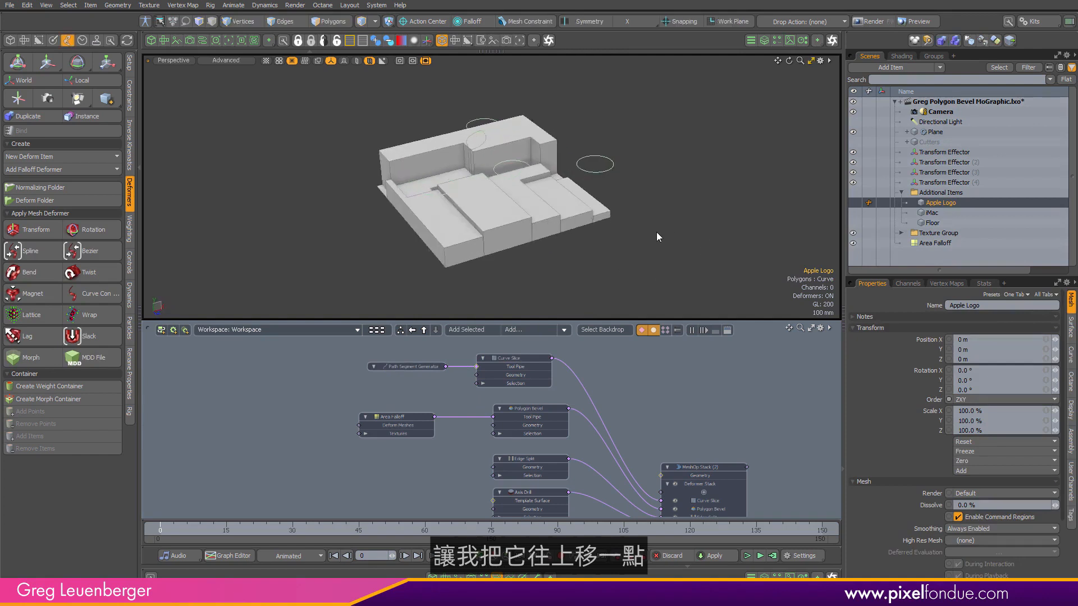
pyautogui.press('3')
pyautogui.press('w')
pyautogui.moveTo(488, 146); pyautogui.dragTo(485, 70)
pyautogui.moveTo(669, 129)
pyautogui.keyDown('alt'); pyautogui.mouseDown()
pyautogui.moveTo(654, 84)
pyautogui.moveTo(670, 128)
pyautogui.mouseUp(); pyautogui.keyUp('alt')
# - Add draw options to the Apple Logo with Draw Style Wireframe, Wireframe set to User, and a cyan wireframe color
pyautogui.press('q')
pyautogui.press('k')
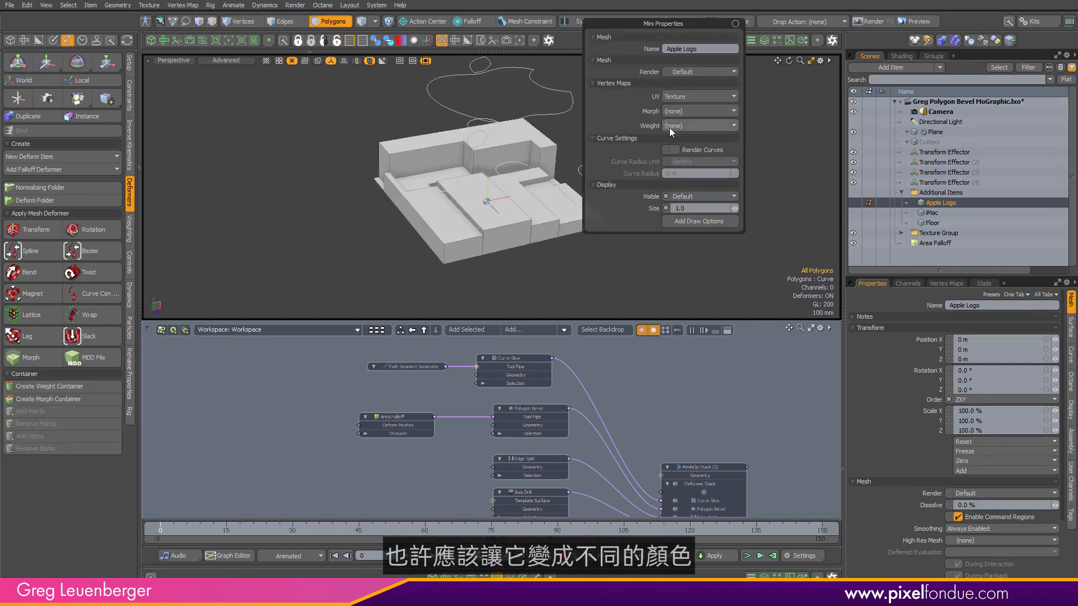
pyautogui.click(699, 221)
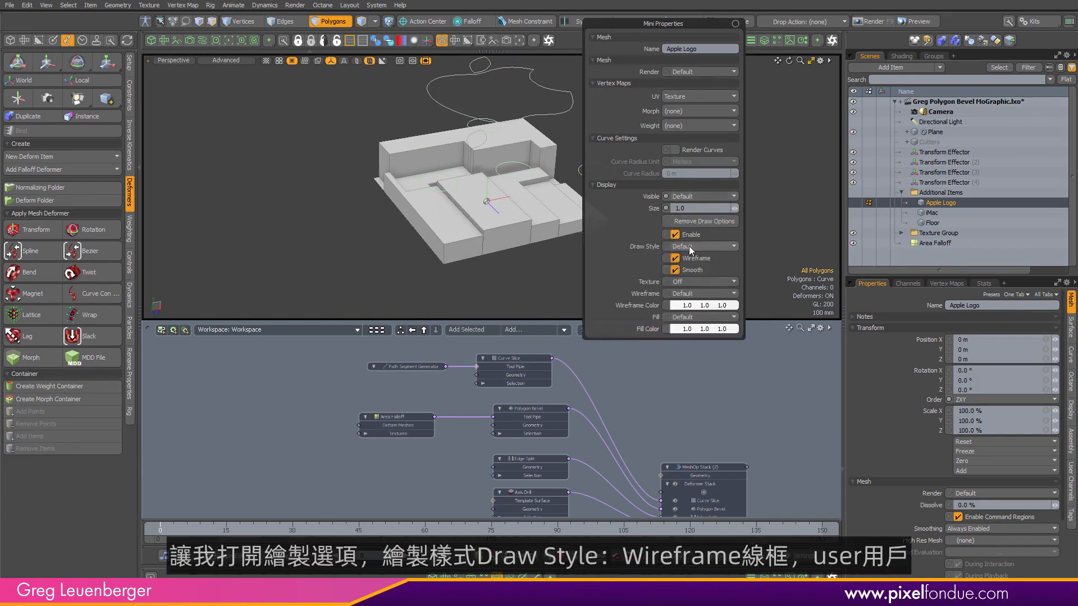
pyautogui.click(689, 245)
pyautogui.click(689, 256)
pyautogui.click(714, 294)
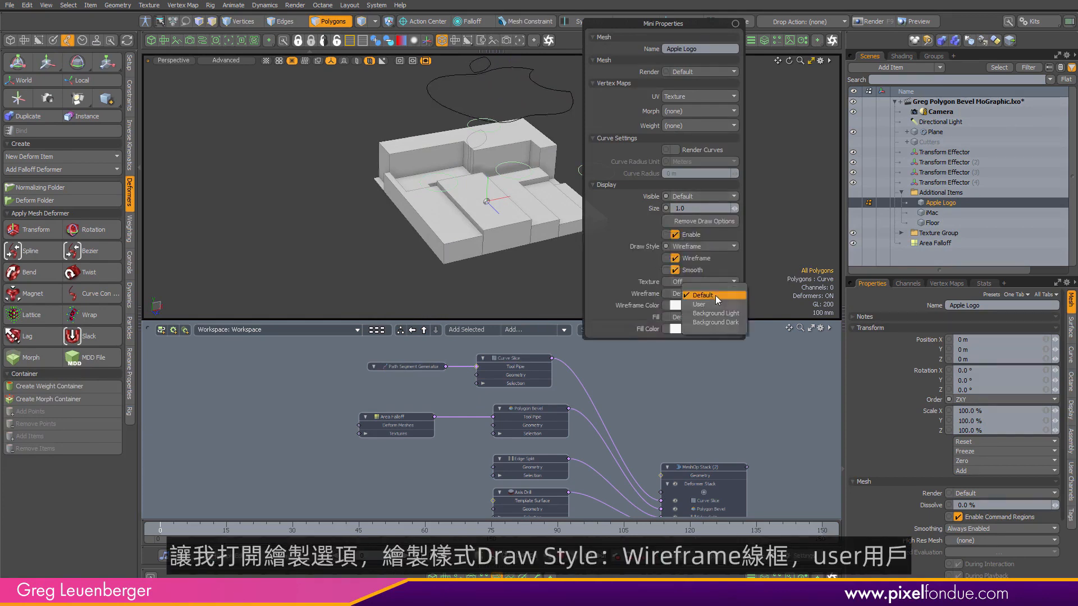
pyautogui.click(699, 304)
pyautogui.click(686, 307)
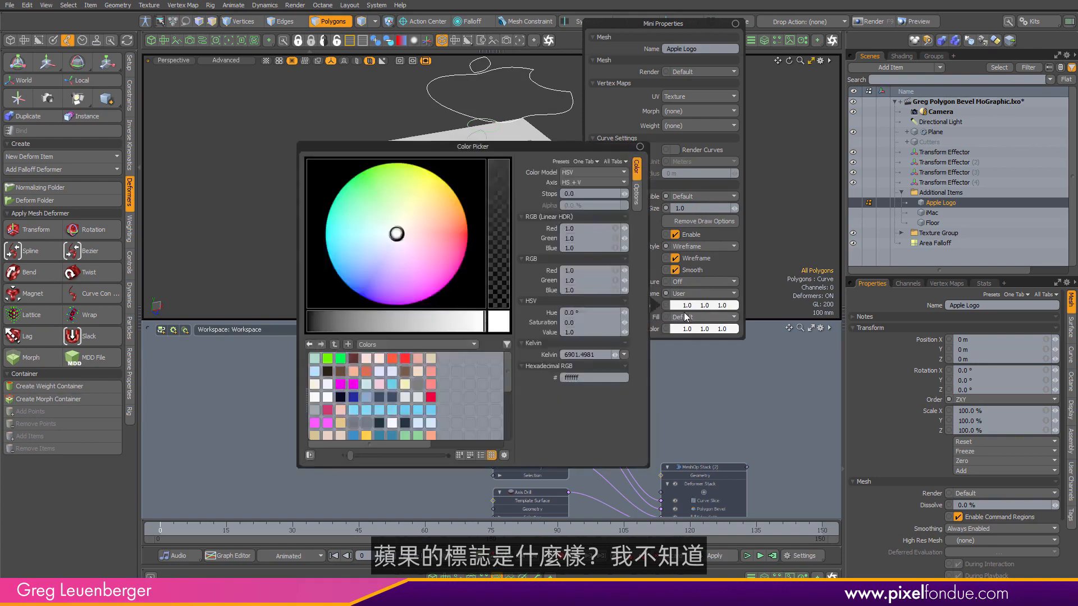
pyautogui.moveTo(387, 196)
pyautogui.mouseDown()
pyautogui.moveTo(369, 175)
pyautogui.moveTo(385, 163)
pyautogui.moveTo(363, 174)
pyautogui.moveTo(465, 233)
pyautogui.moveTo(352, 192)
pyautogui.moveTo(370, 163)
pyautogui.moveTo(325, 243)
pyautogui.mouseUp()
pyautogui.moveTo(553, 180)
pyautogui.keyDown('alt'); pyautogui.mouseDown()
pyautogui.moveTo(645, 123)
pyautogui.moveTo(539, 227)
pyautogui.moveTo(632, 197)
pyautogui.mouseUp(); pyautogui.keyUp('alt')
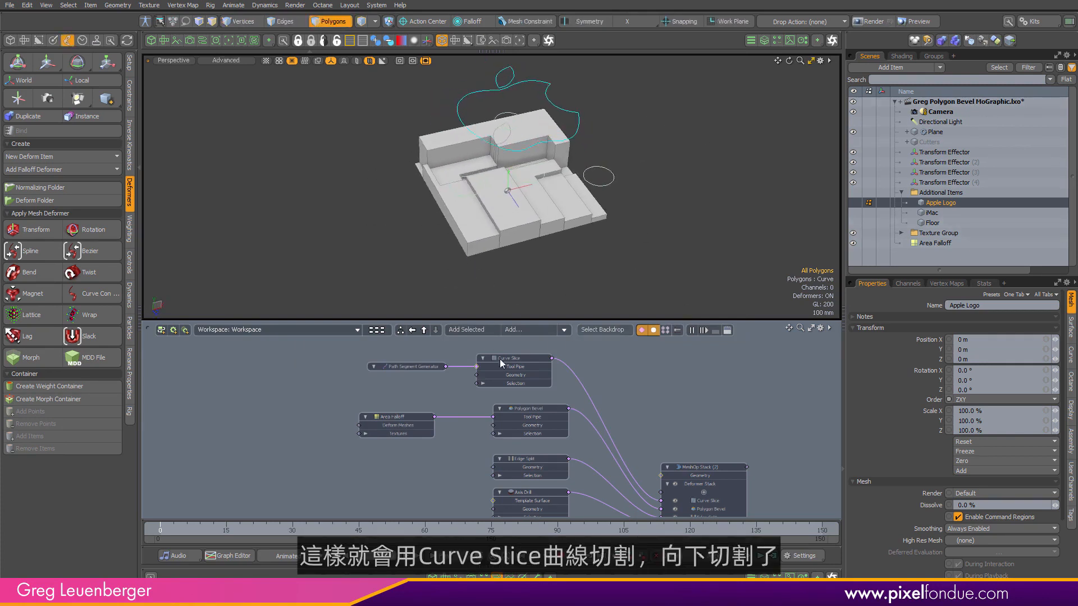
# - Reveal the hidden Path Generator and Apple Logo nodes feeding the Curve Slice node in the schematic
pyautogui.keyDown('ctrl'); pyautogui.keyDown('alt'); pyautogui.moveTo(488, 349); pyautogui.dragTo(553, 355); pyautogui.keyUp('alt'); pyautogui.keyUp('ctrl')
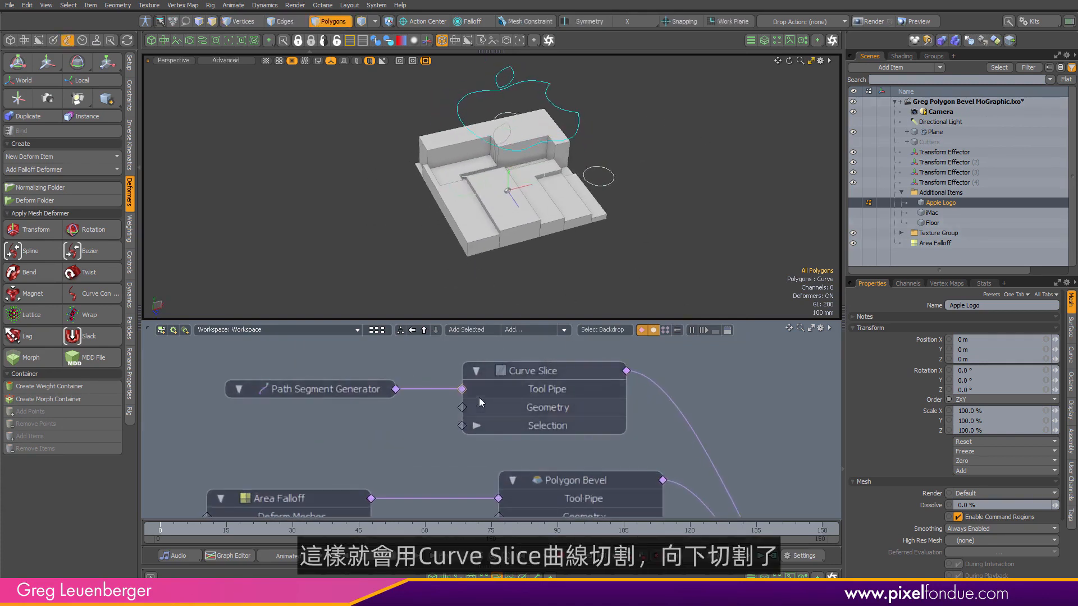
pyautogui.doubleClick(462, 391)
pyautogui.moveTo(397, 371); pyautogui.dragTo(480, 410)
pyautogui.doubleClick(369, 409)
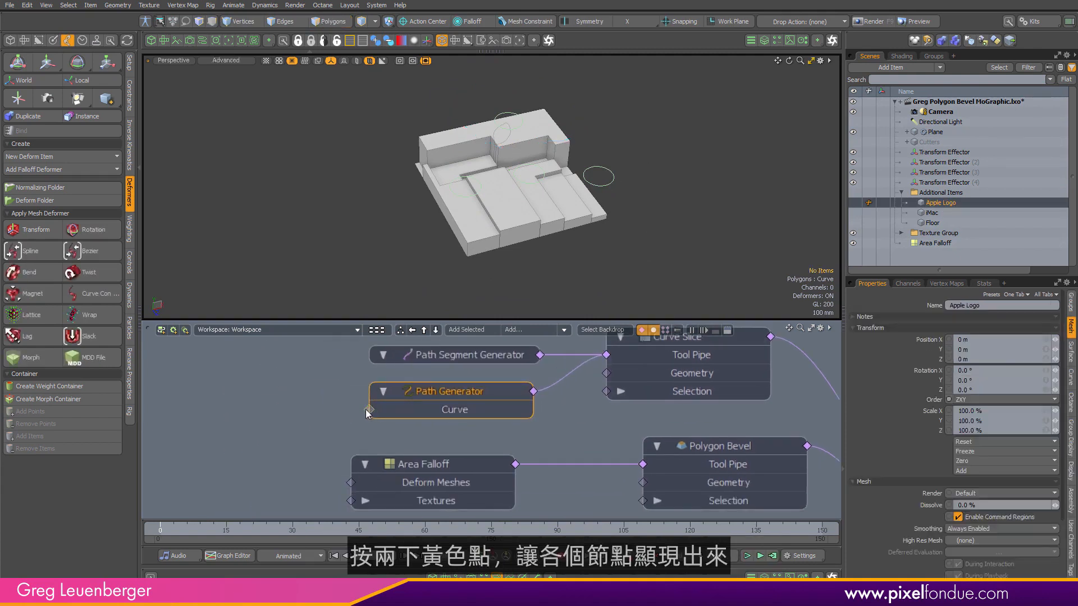
pyautogui.moveTo(309, 374); pyautogui.dragTo(300, 419)
pyautogui.keyDown('ctrl'); pyautogui.keyDown('alt'); pyautogui.moveTo(438, 381); pyautogui.dragTo(375, 418); pyautogui.keyUp('alt'); pyautogui.keyUp('ctrl')
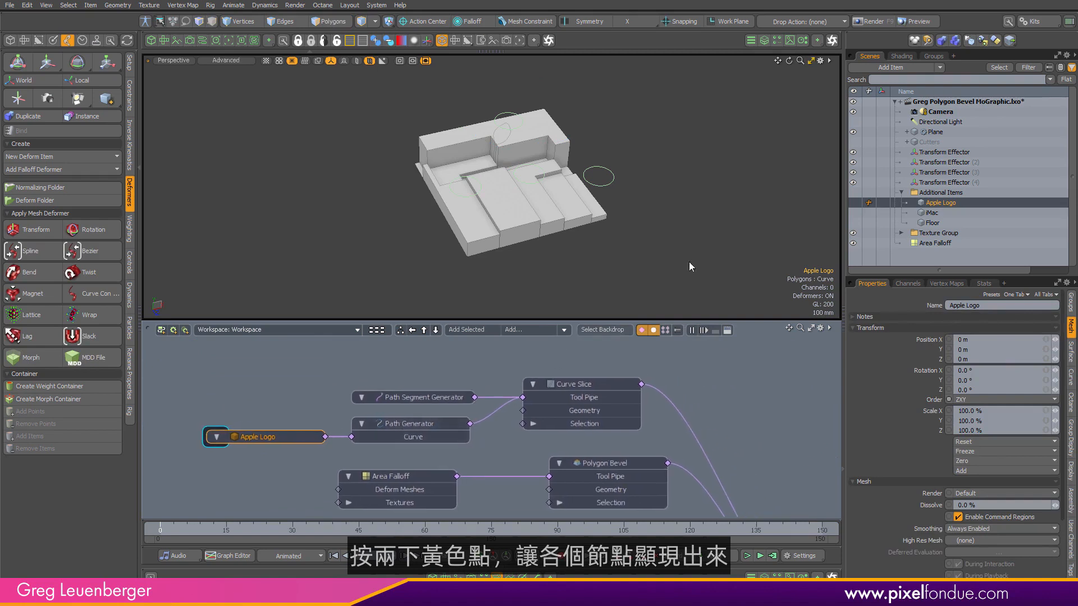
# - Examine the Curve Slice settings, including its axis, and inspect the slice on the blocks from several angles
pyautogui.keyDown('alt'); pyautogui.moveTo(601, 257); pyautogui.dragTo(583, 258); pyautogui.keyUp('alt')
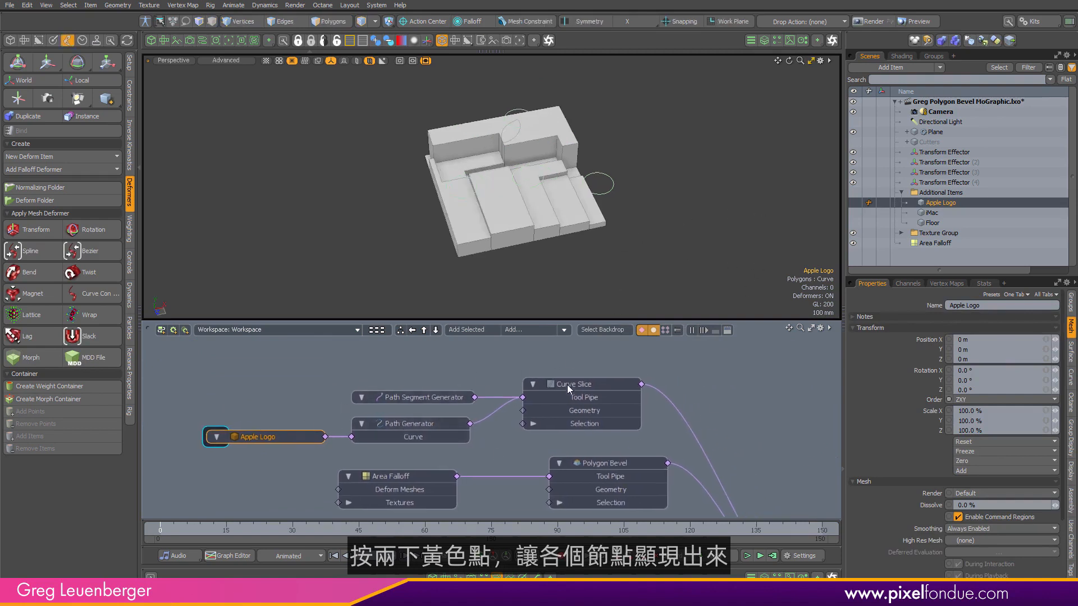
pyautogui.keyDown('ctrl'); pyautogui.keyDown('alt'); pyautogui.moveTo(449, 419); pyautogui.dragTo(484, 422); pyautogui.keyUp('alt'); pyautogui.keyUp('ctrl')
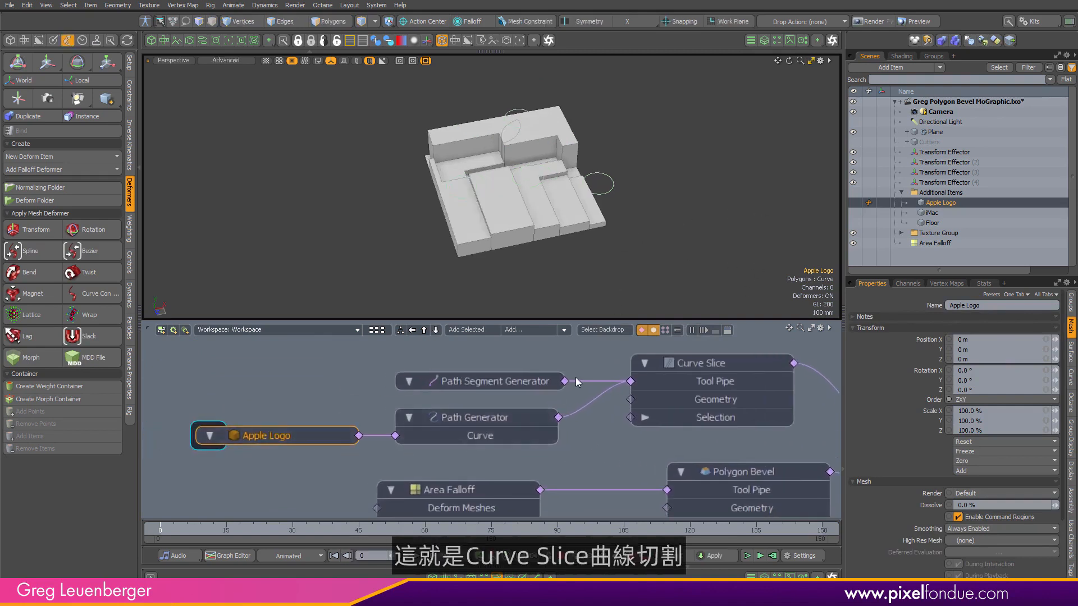
pyautogui.click(716, 365)
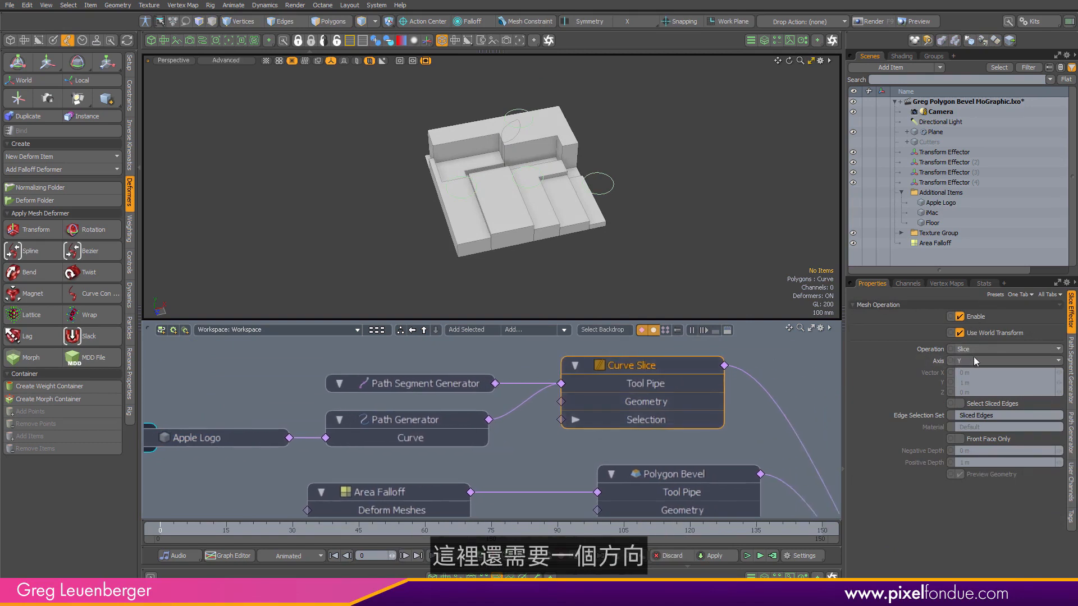
pyautogui.keyDown('alt'); pyautogui.moveTo(701, 109); pyautogui.dragTo(623, 128); pyautogui.keyUp('alt')
pyautogui.keyDown('ctrl'); pyautogui.keyDown('alt'); pyautogui.moveTo(561, 162); pyautogui.dragTo(553, 191); pyautogui.keyUp('alt'); pyautogui.keyUp('ctrl')
pyautogui.keyDown('alt'); pyautogui.moveTo(604, 163); pyautogui.dragTo(550, 208); pyautogui.keyUp('alt')
pyautogui.keyDown('alt'); pyautogui.keyDown('shift'); pyautogui.moveTo(550, 208); pyautogui.dragTo(557, 180); pyautogui.keyUp('shift'); pyautogui.keyUp('alt')
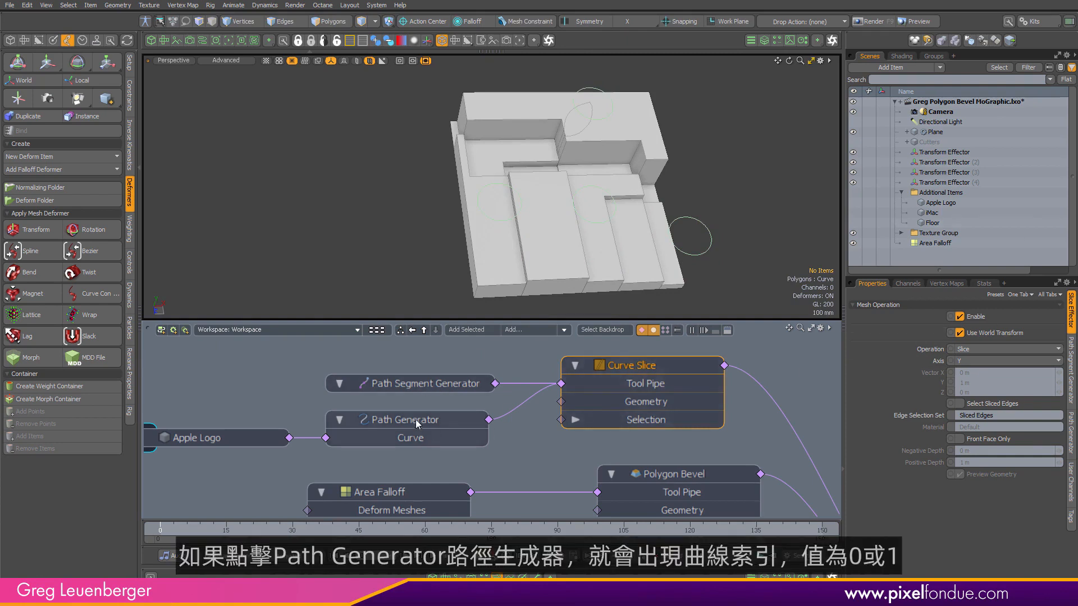
# - Compare Curve Index 1 and 0 on the Path Generator, and leave it at 1 for the apple body
pyautogui.click(440, 427)
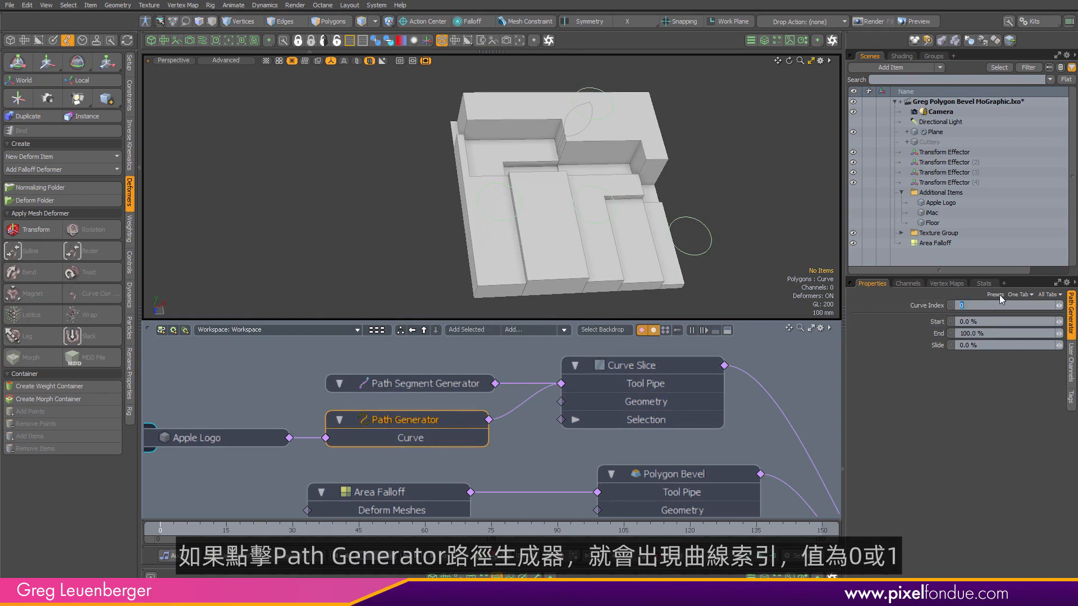
pyautogui.scroll(3, 611, 246)
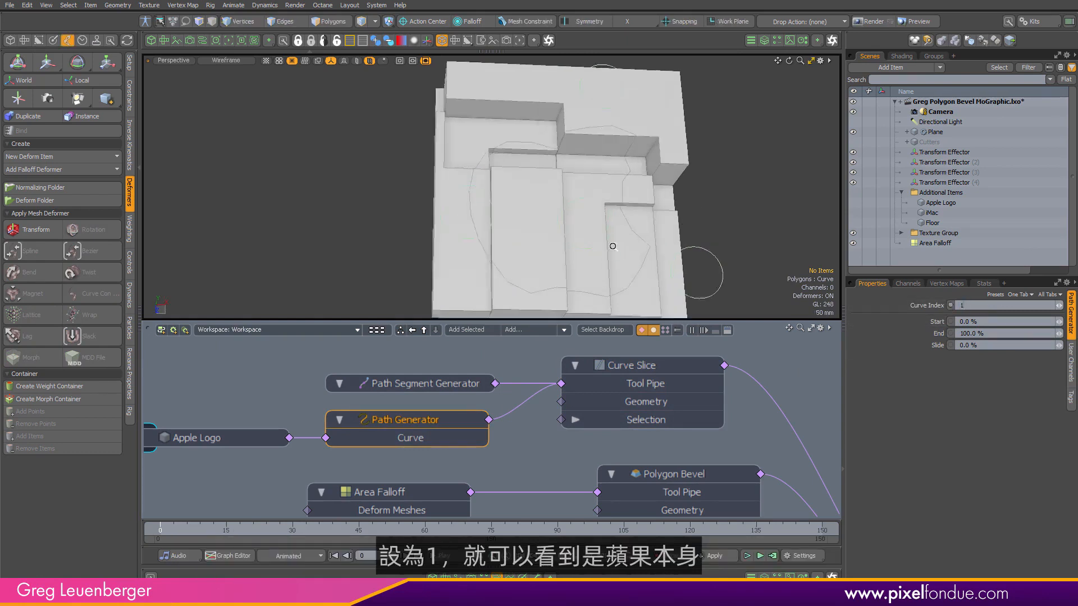
pyautogui.keyDown('alt'); pyautogui.moveTo(612, 245); pyautogui.dragTo(629, 252); pyautogui.keyUp('alt')
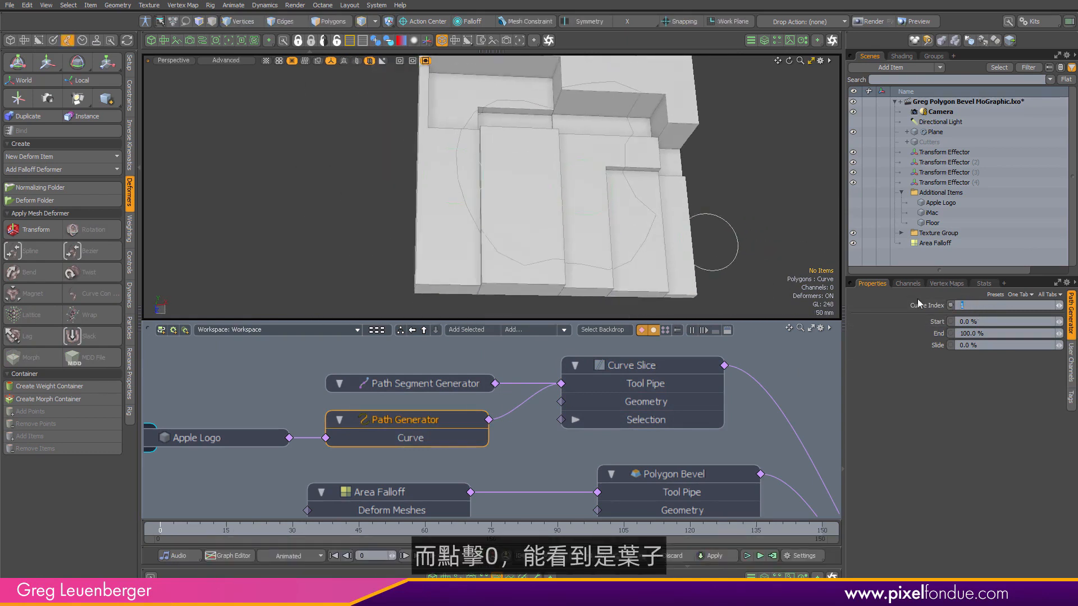
pyautogui.write('0')
pyautogui.press('Return')
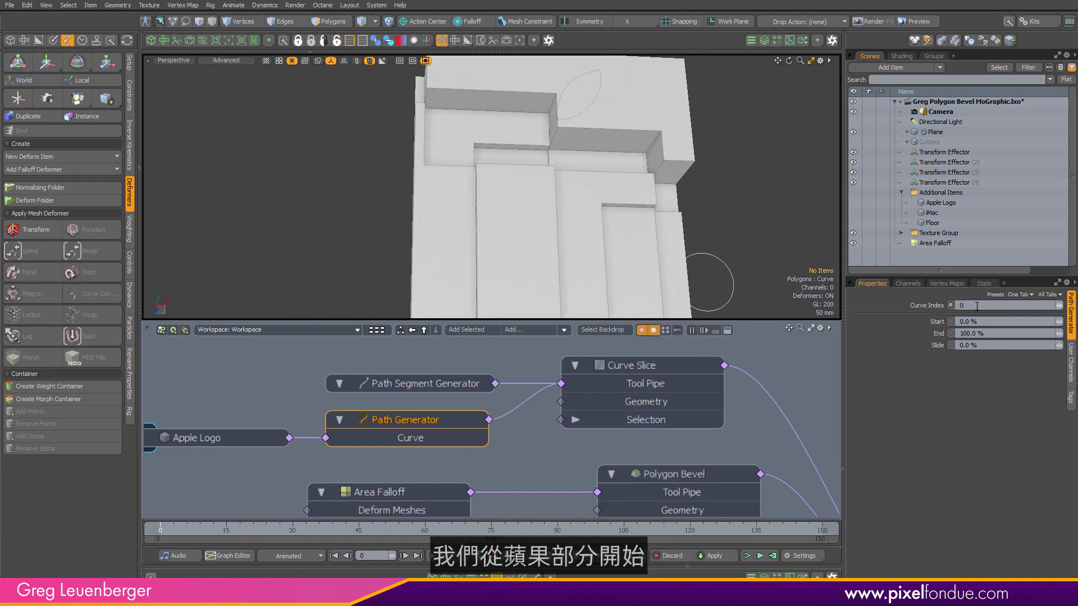
pyautogui.scroll(-5, 640, 240)
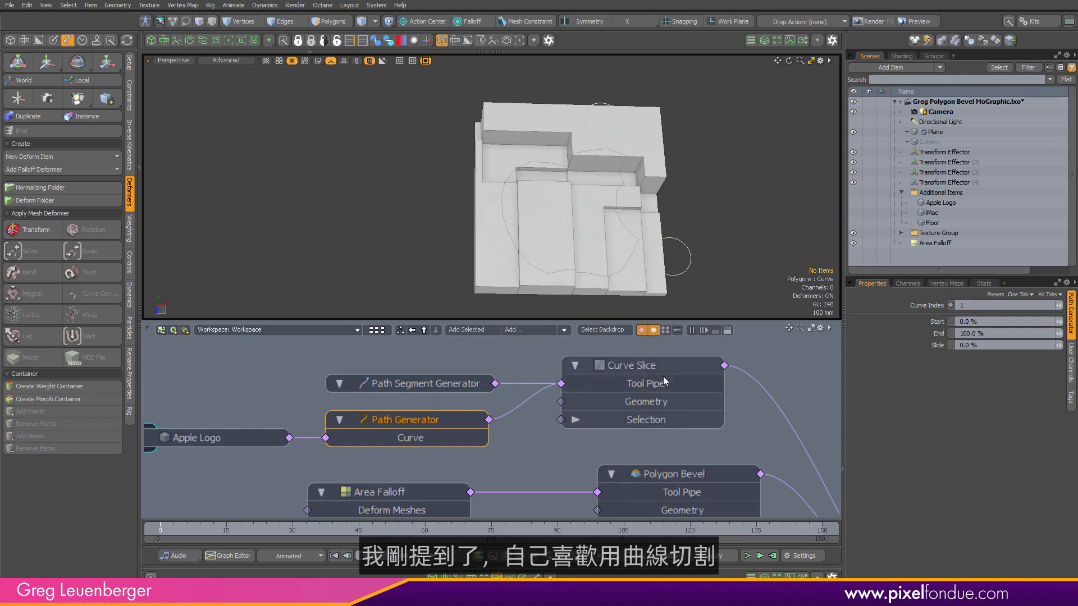
# - Set the Path Segment Generator's Steps to 40 and display the mesh vertices to check the cut's segmentation
pyautogui.click(457, 386)
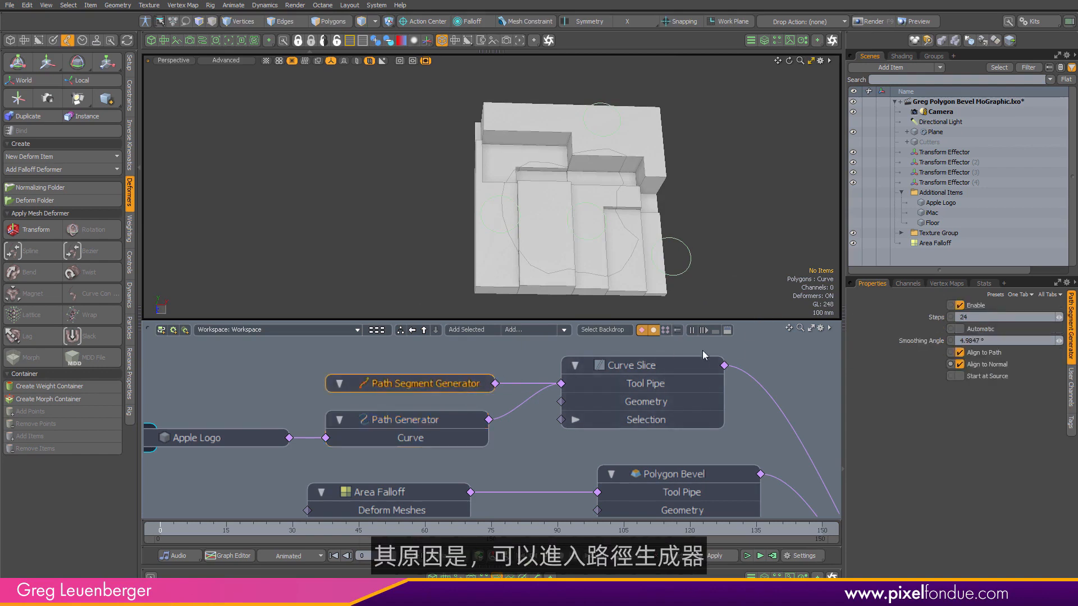
pyautogui.click(988, 318)
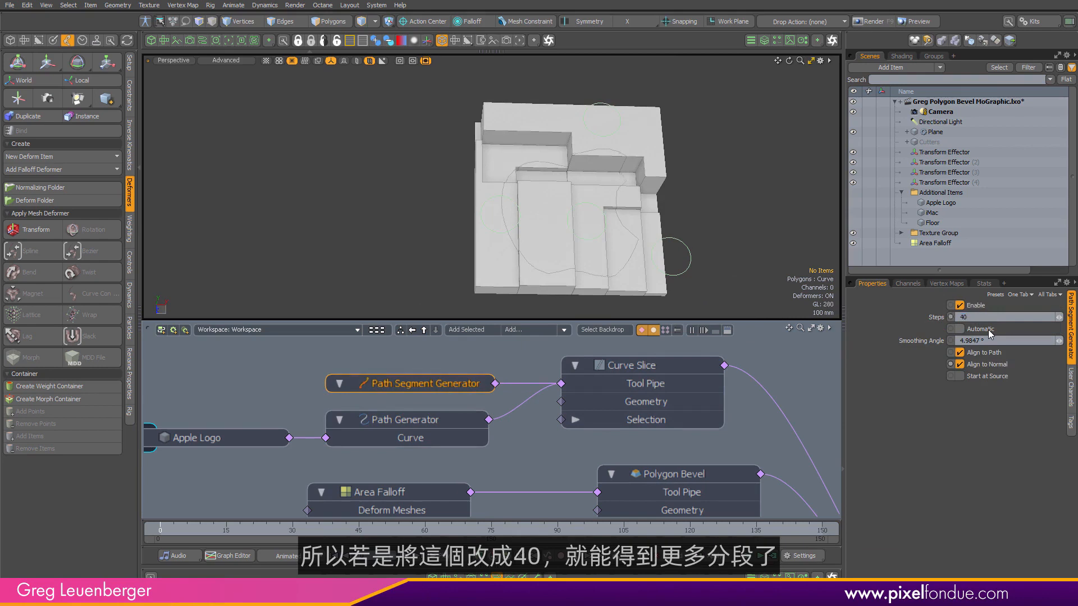
pyautogui.scroll(5, 570, 253)
pyautogui.hotkey('ctrl', '3')
pyautogui.click(644, 252)
pyautogui.keyDown('alt'); pyautogui.keyDown('shift'); pyautogui.moveTo(594, 251); pyautogui.dragTo(555, 227); pyautogui.keyUp('shift'); pyautogui.keyUp('alt')
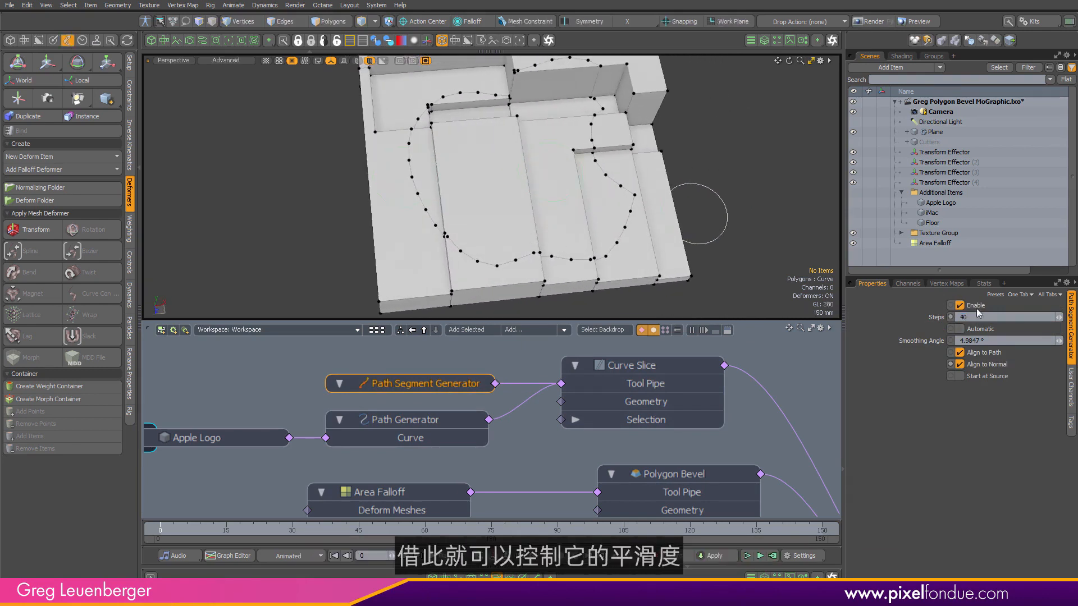
# - Try 100 Steps on the Path Segment Generator and inspect the smoothness of the apple cut
pyautogui.write('100')
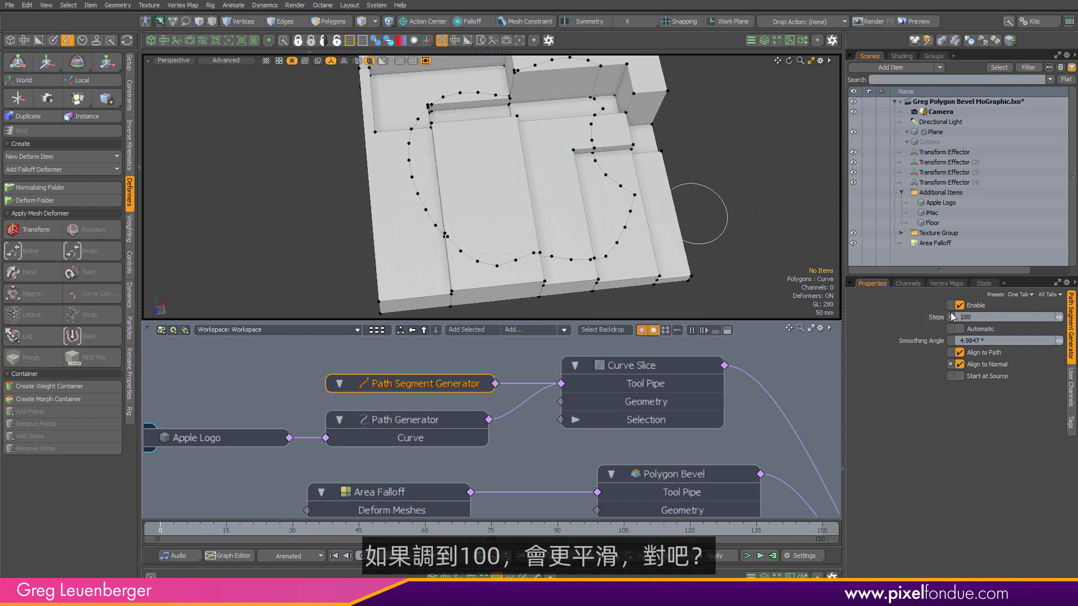
pyautogui.press('Return')
pyautogui.keyDown('alt'); pyautogui.moveTo(550, 225); pyautogui.dragTo(621, 252); pyautogui.keyUp('alt')
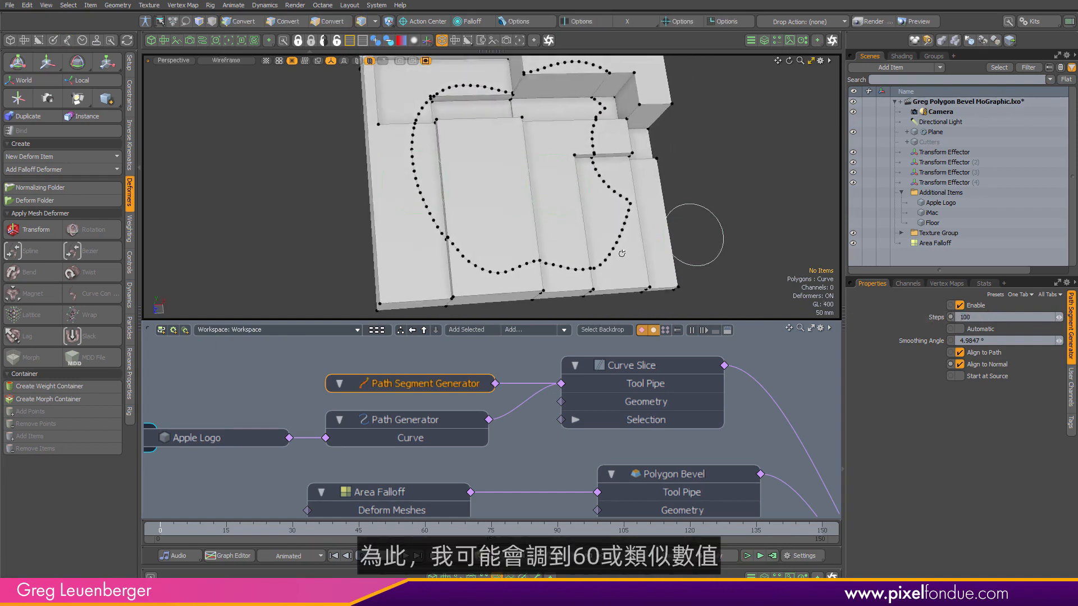
# - Set the Path Segment Generator's Steps to 60
pyautogui.doubleClick(984, 316)
pyautogui.write('60')
pyautogui.press('Return')
pyautogui.keyDown('alt'); pyautogui.moveTo(595, 213); pyautogui.dragTo(581, 179); pyautogui.keyUp('alt')
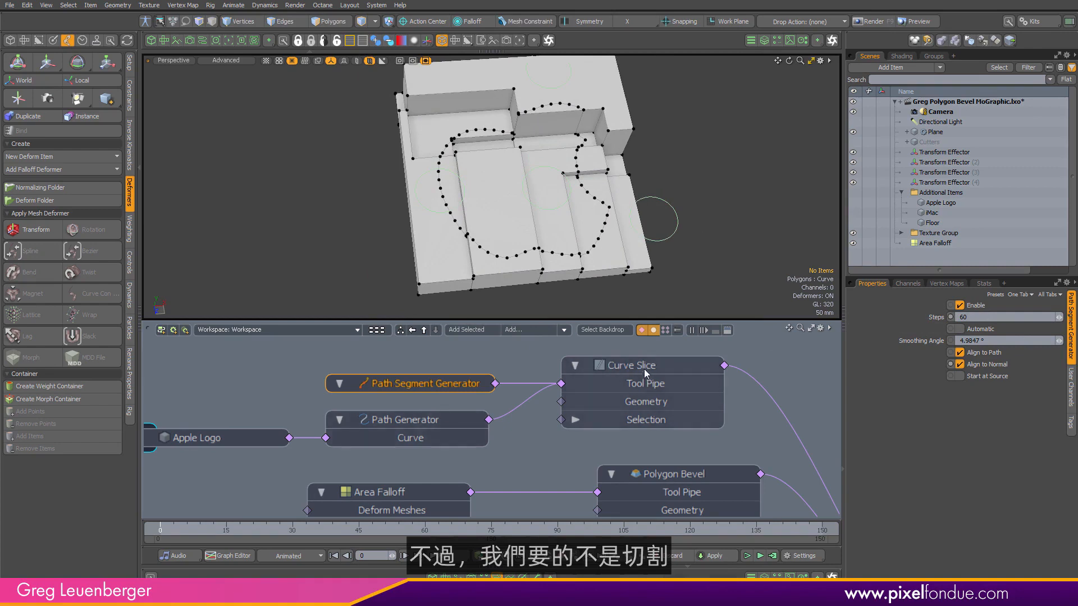
# - Change the Curve Slice operation to Stencil and name its material Apple
pyautogui.click(651, 386)
pyautogui.click(1072, 318)
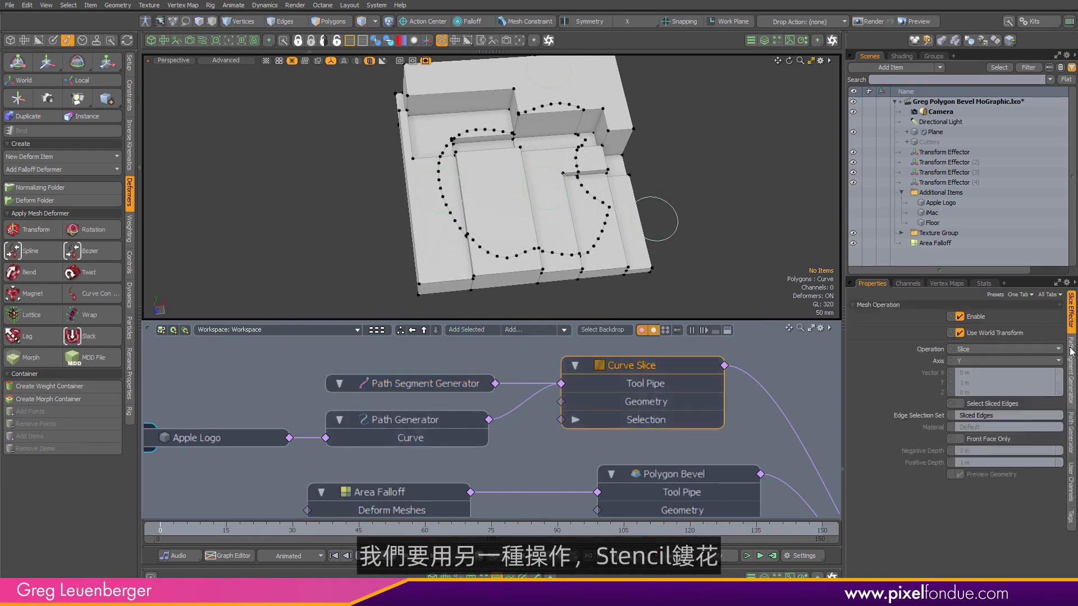
pyautogui.click(984, 350)
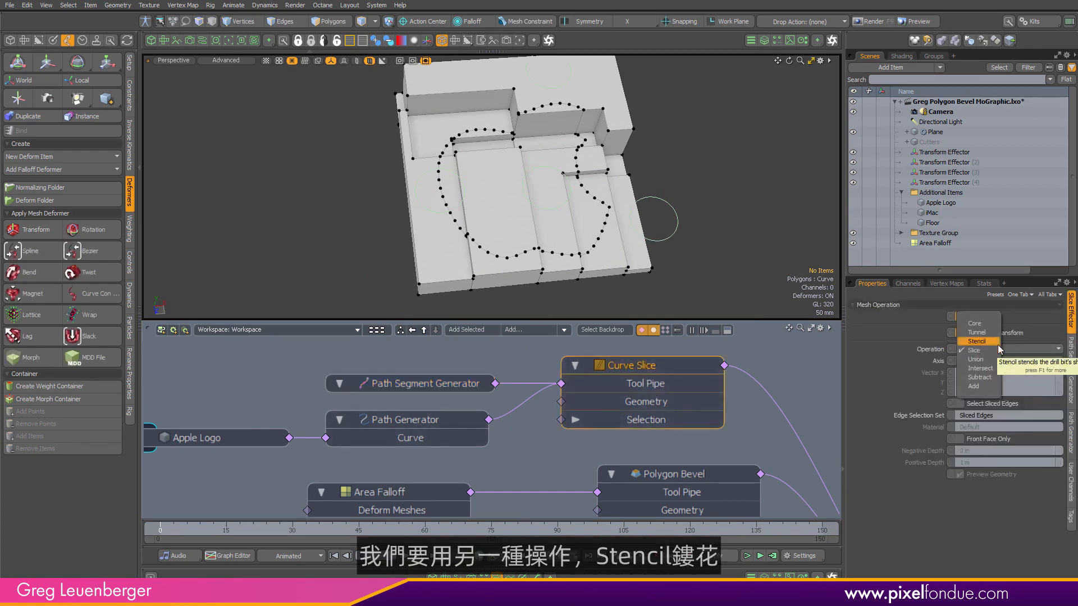
pyautogui.click(995, 342)
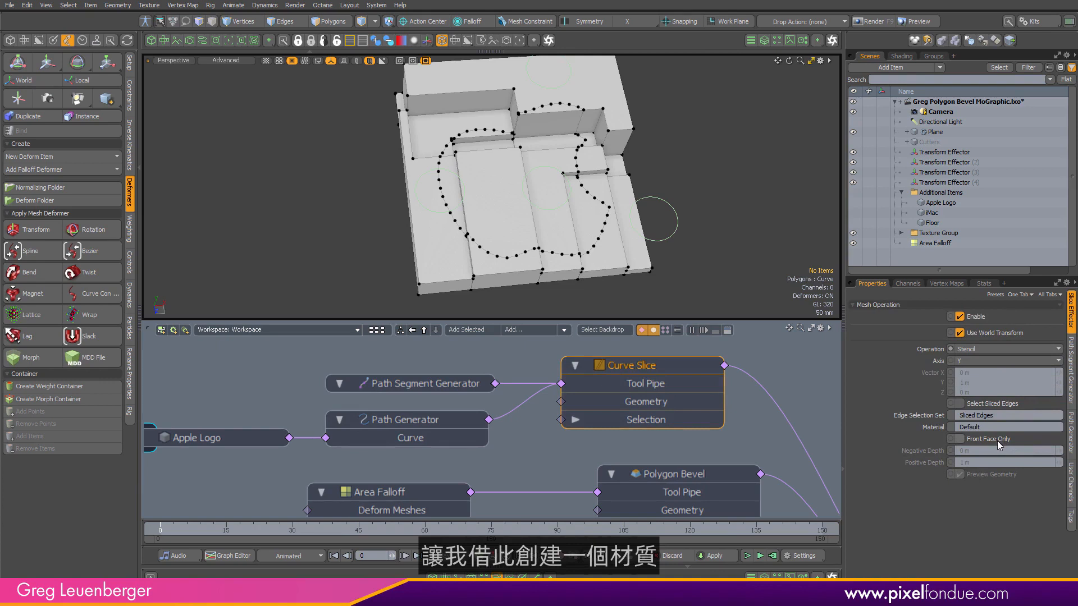
pyautogui.click(988, 428)
pyautogui.write('Apple')
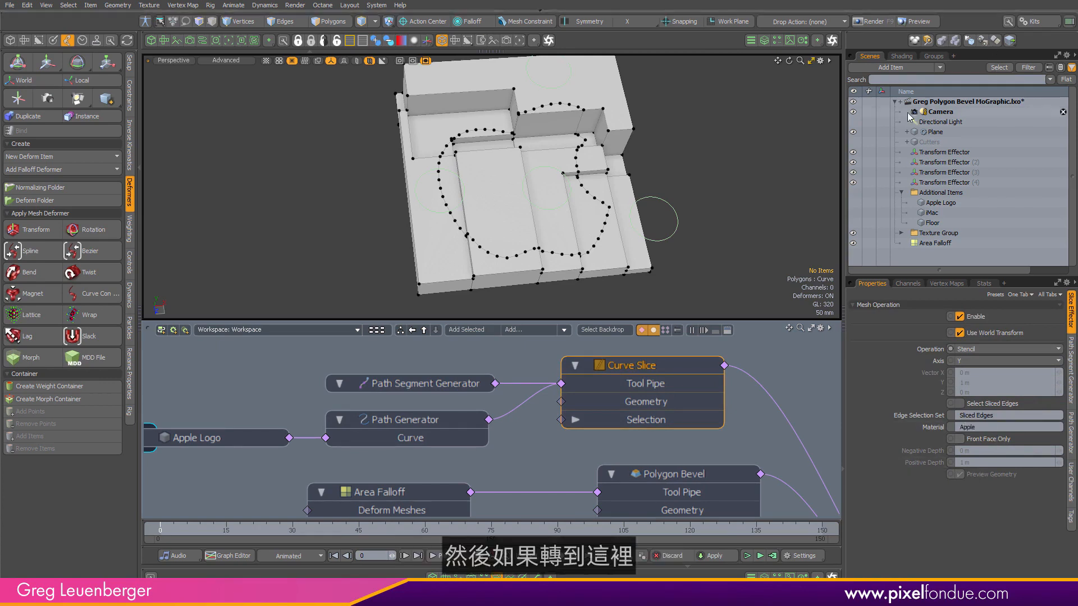
# - Add a new group to the Shader Tree and put a new material inside it
pyautogui.click(901, 56)
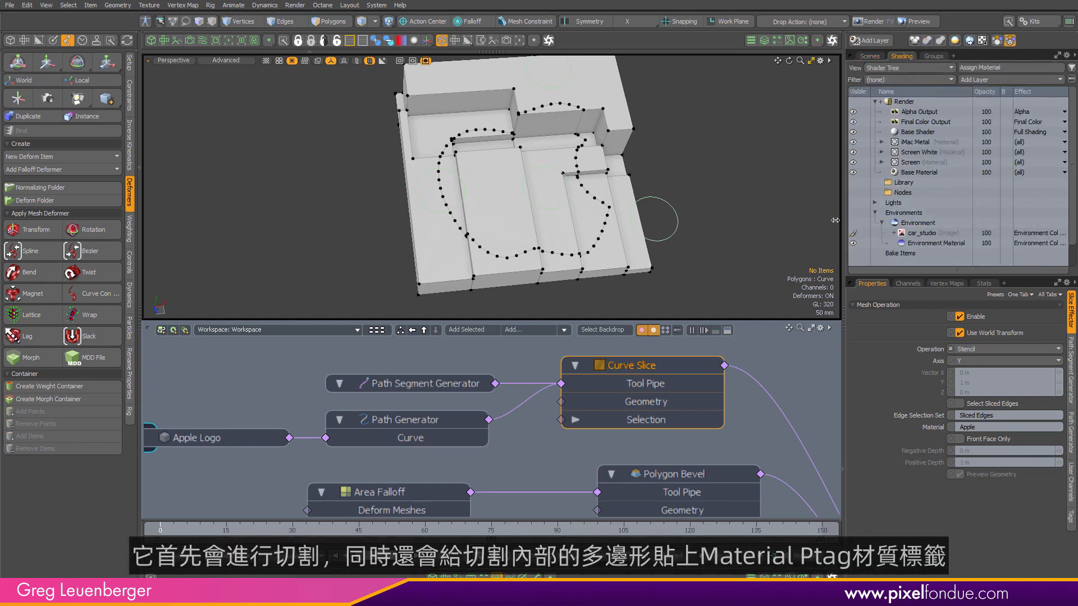
pyautogui.click(988, 79)
pyautogui.click(966, 99)
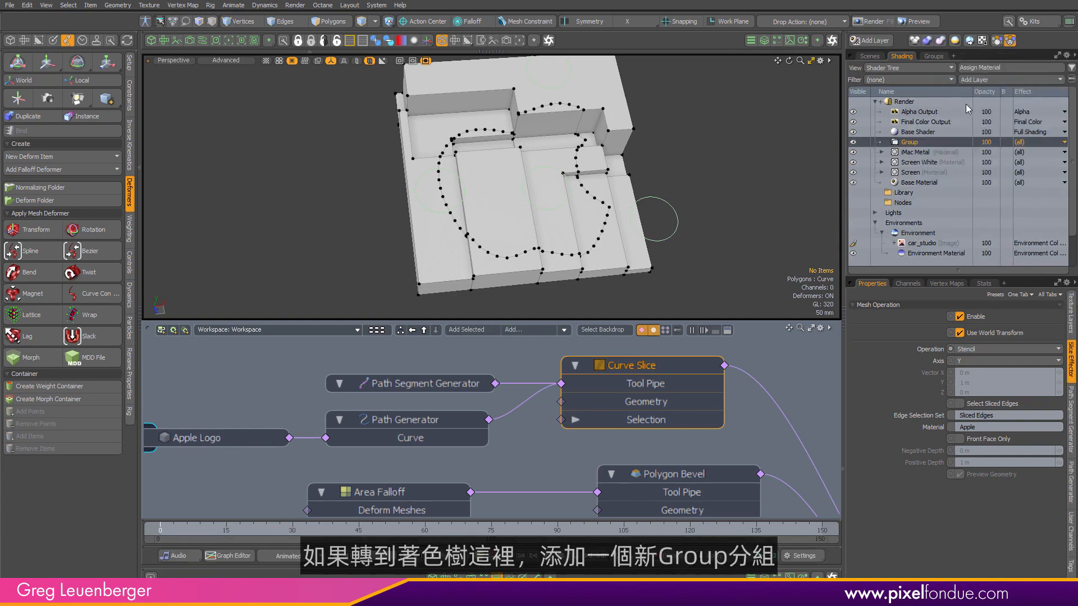
pyautogui.click(981, 79)
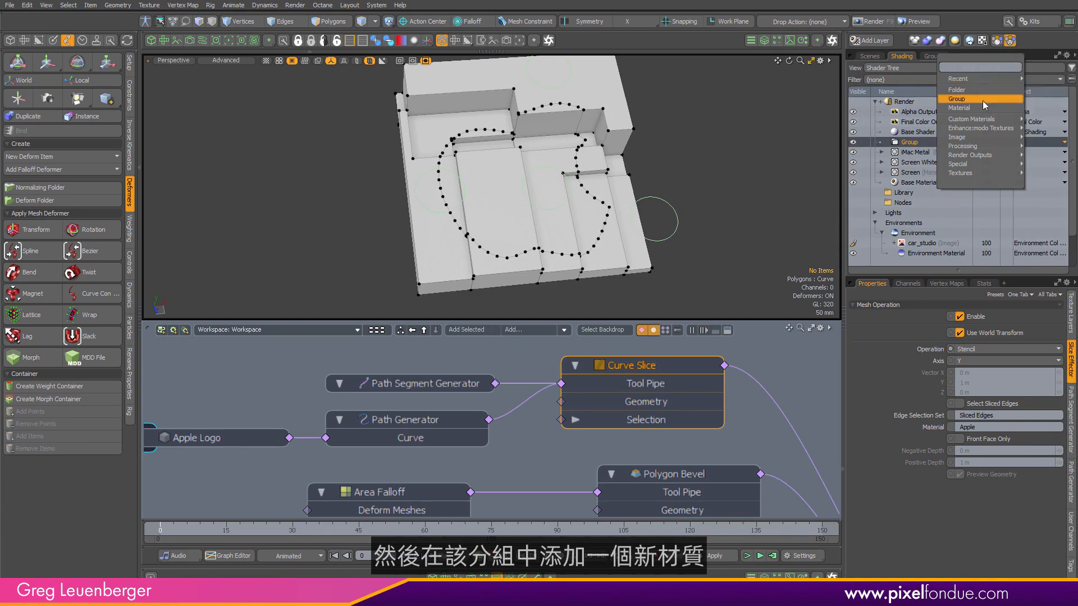
pyautogui.click(979, 115)
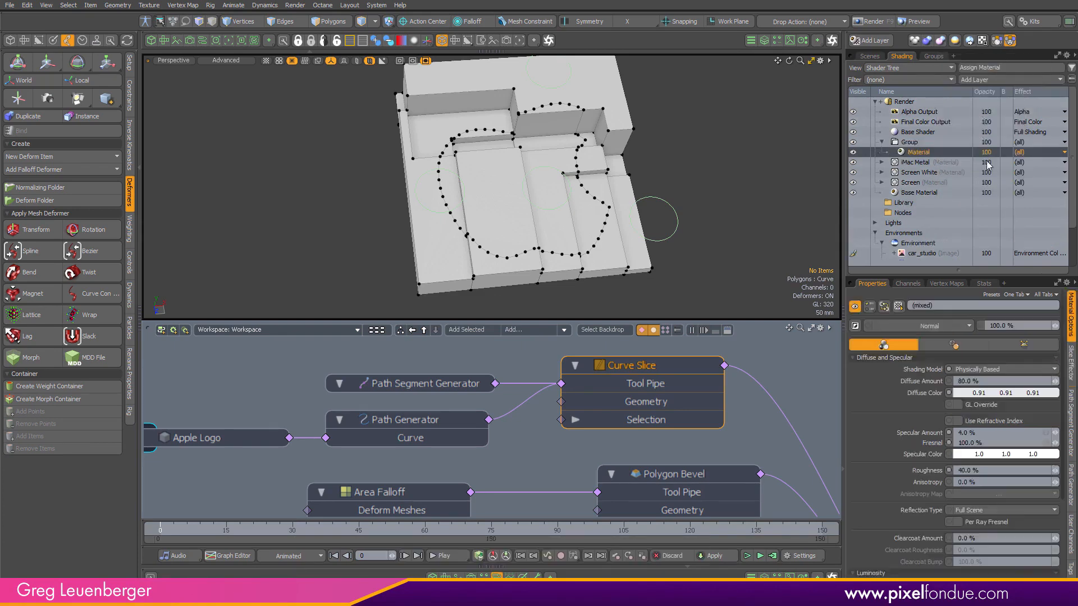
# - Set the group material's diffuse color to a bright red of 1.0, 0.31, 0.27 using the color picker
pyautogui.doubleClick(953, 394)
pyautogui.click(744, 325)
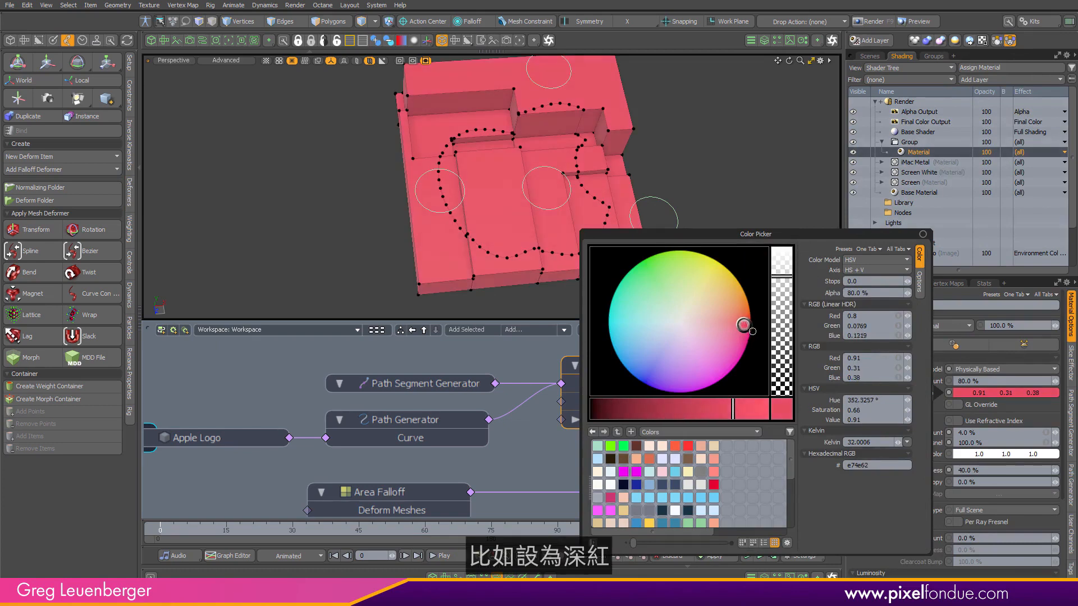
pyautogui.click(751, 331)
pyautogui.moveTo(751, 331); pyautogui.dragTo(750, 322)
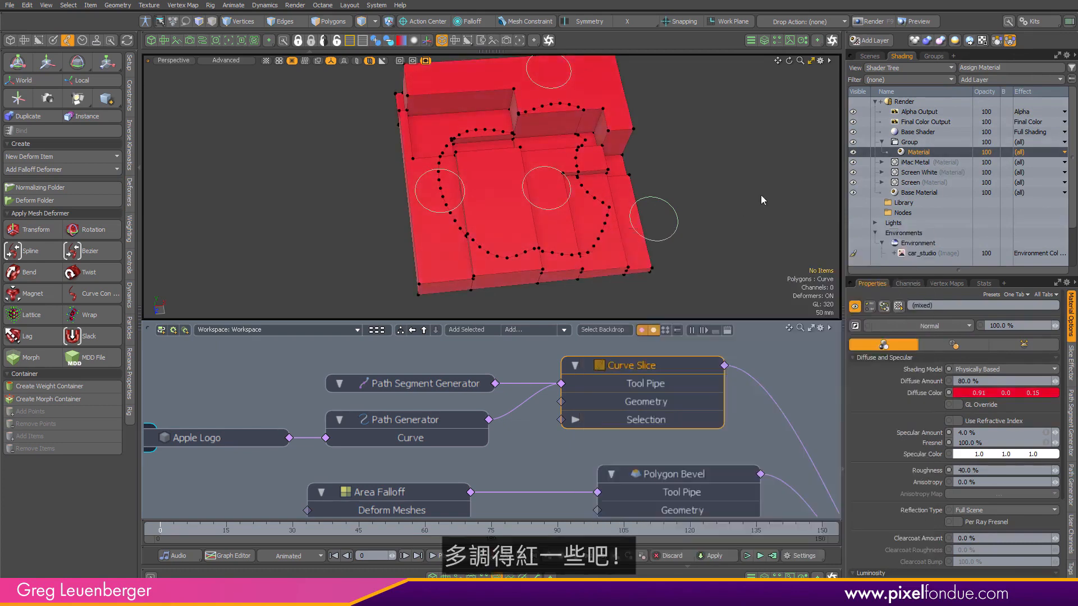
pyautogui.click(763, 200)
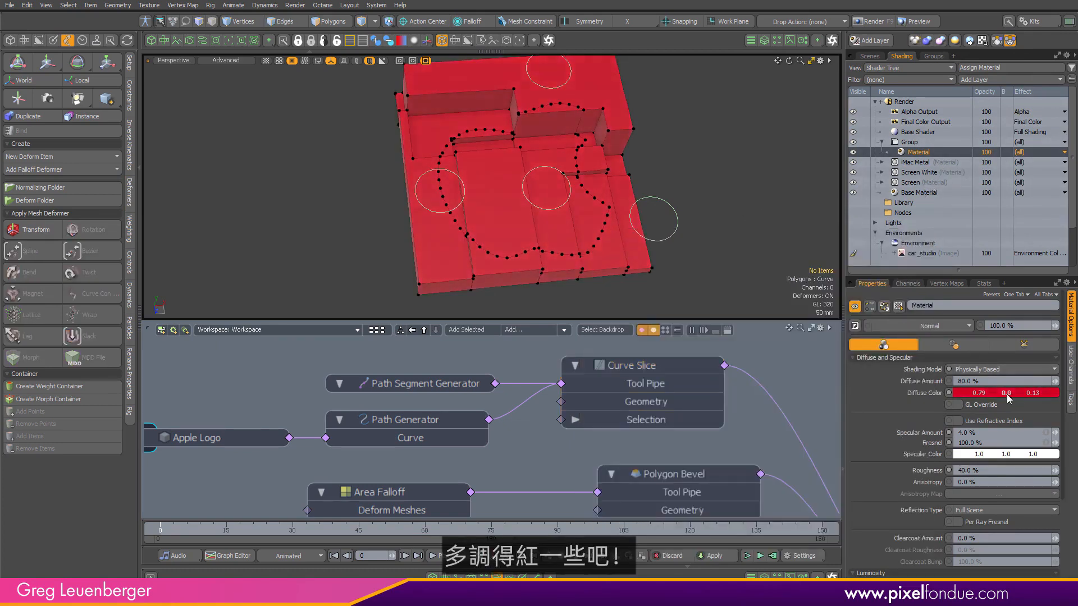
pyautogui.keyDown('ctrl'); pyautogui.moveTo(1007, 394); pyautogui.dragTo(1015, 395); pyautogui.keyUp('ctrl')
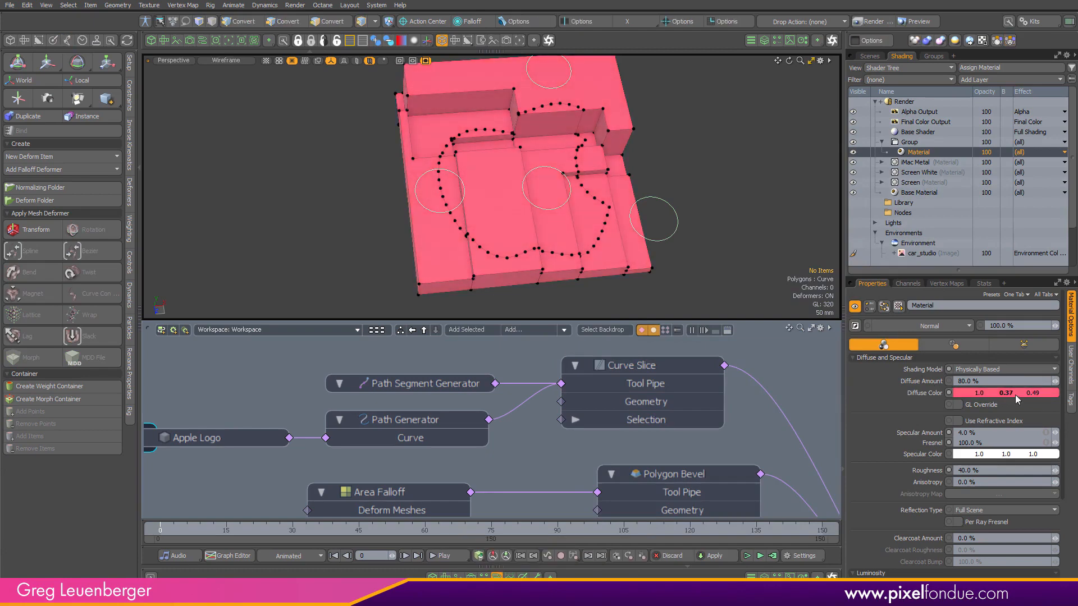
pyautogui.click(1017, 396)
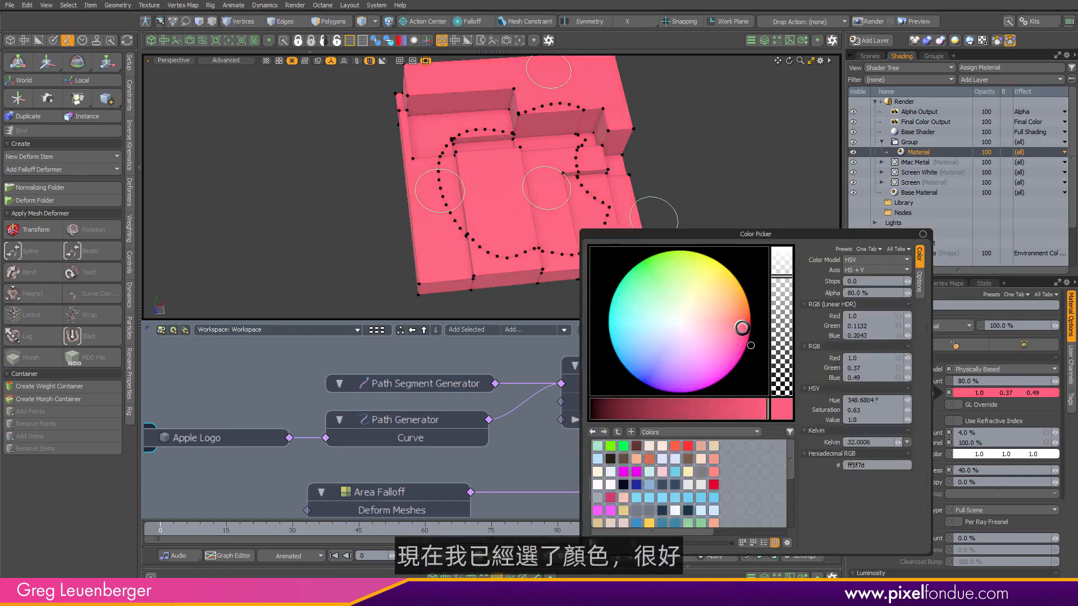
pyautogui.moveTo(742, 331); pyautogui.dragTo(747, 321)
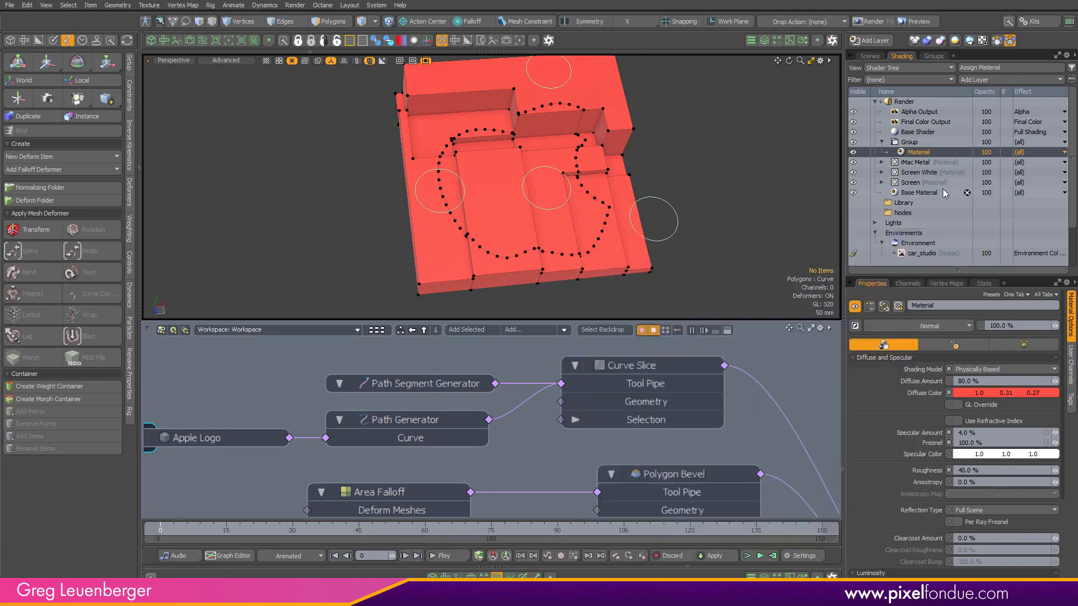
# - Set the polygon tag of the material's group to Apple in the shader tree
pyautogui.click(916, 143)
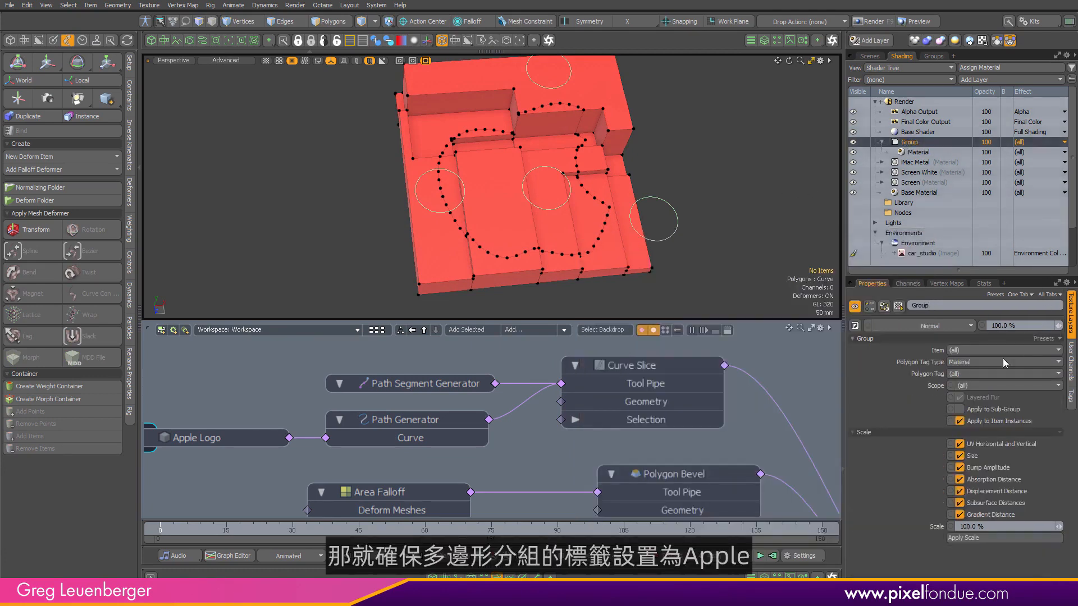
pyautogui.click(966, 374)
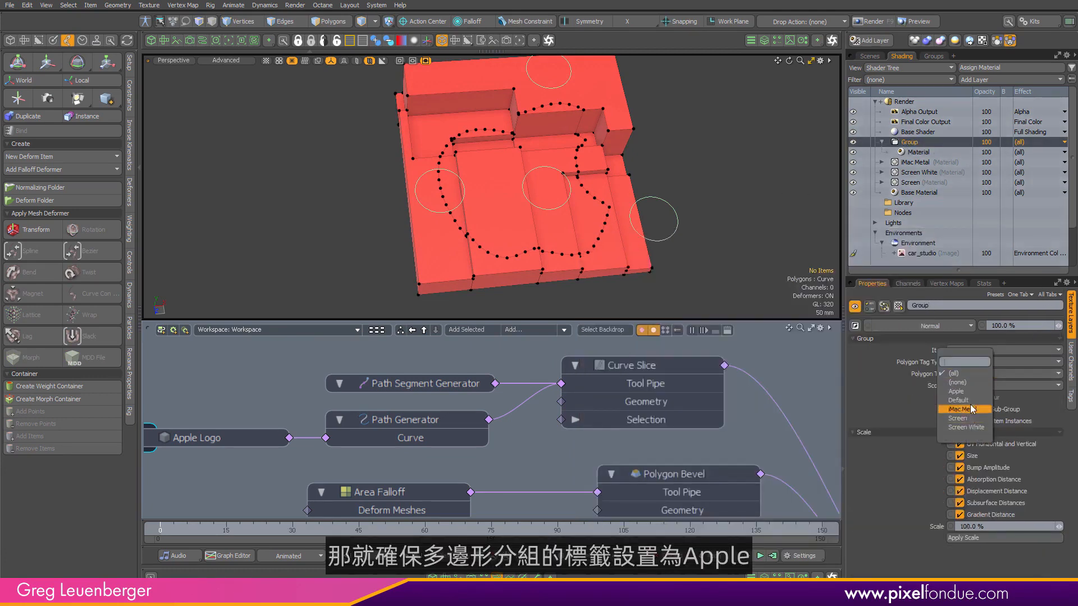
pyautogui.click(956, 392)
pyautogui.moveTo(718, 157)
pyautogui.keyDown('alt'); pyautogui.mouseDown()
pyautogui.moveTo(668, 160)
pyautogui.moveTo(716, 159)
pyautogui.mouseUp(); pyautogui.keyUp('alt')
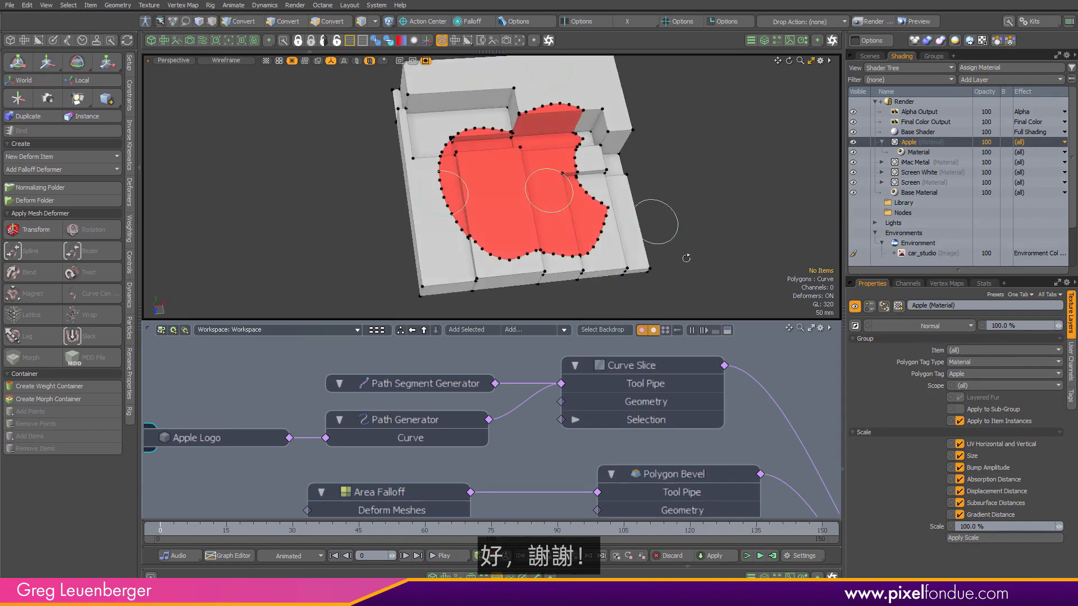
pyautogui.moveTo(199, 529); pyautogui.dragTo(160, 530)
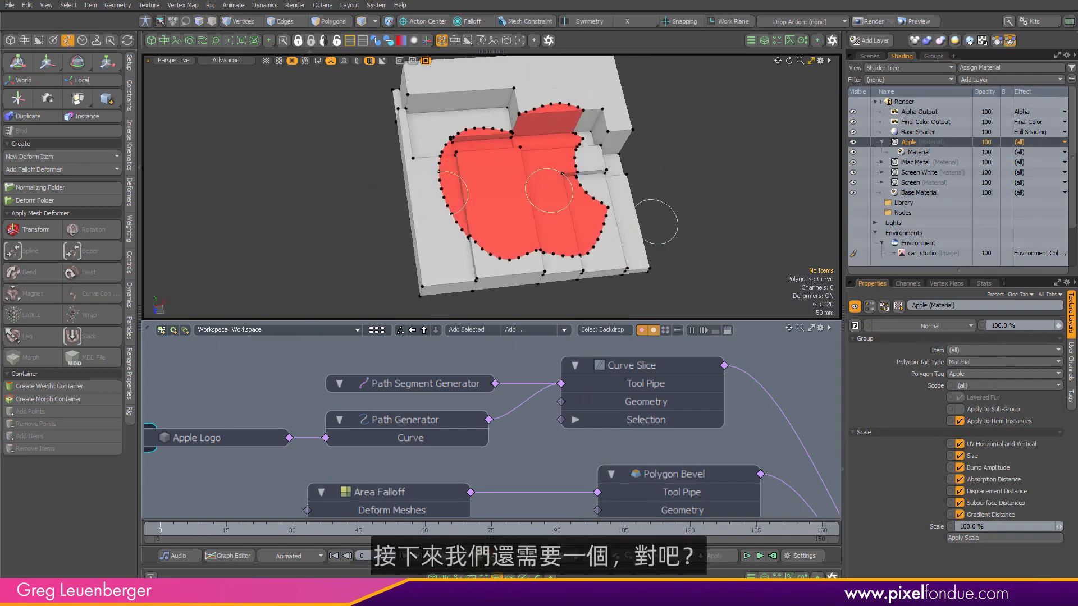
# - Try curve index 0 on the Path Generator feeding the Curve Slice, and return the index to 1
pyautogui.scroll(-3, 623, 407)
pyautogui.keyDown('alt'); pyautogui.moveTo(629, 402); pyautogui.dragTo(449, 344); pyautogui.keyUp('alt')
pyautogui.scroll(3, 577, 390)
pyautogui.scroll(-4, 508, 363)
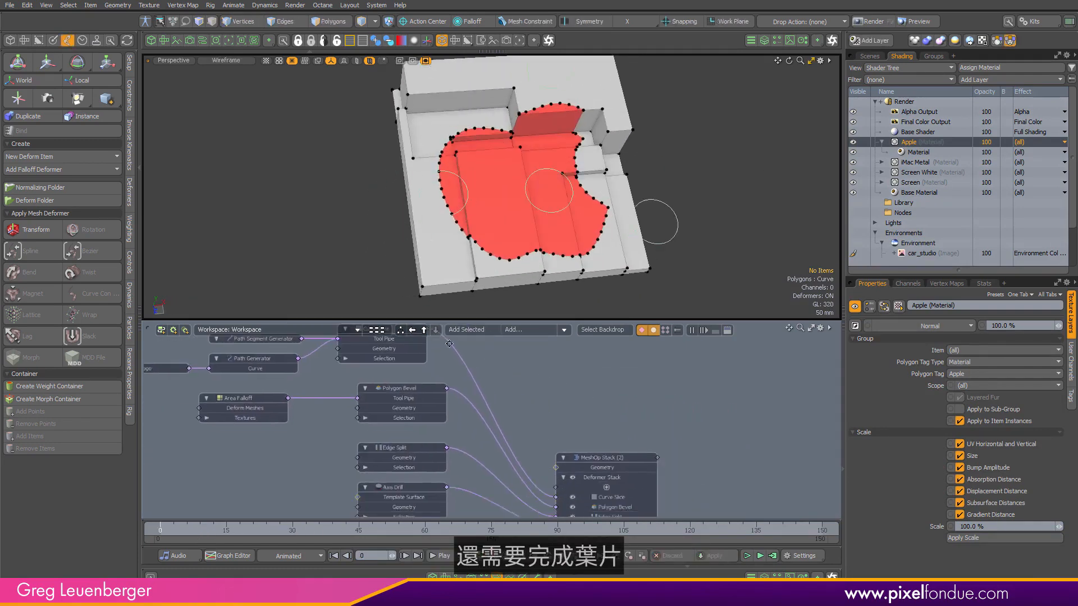
pyautogui.scroll(3, 618, 449)
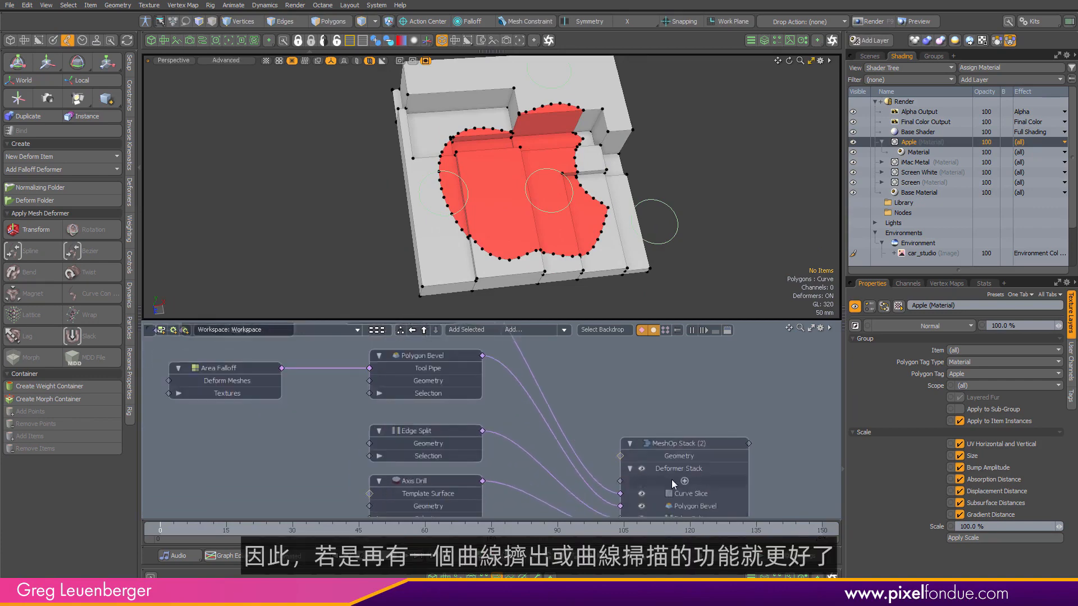
pyautogui.keyDown('alt'); pyautogui.moveTo(633, 433); pyautogui.dragTo(715, 453); pyautogui.keyUp('alt')
pyautogui.scroll(-1, 716, 459)
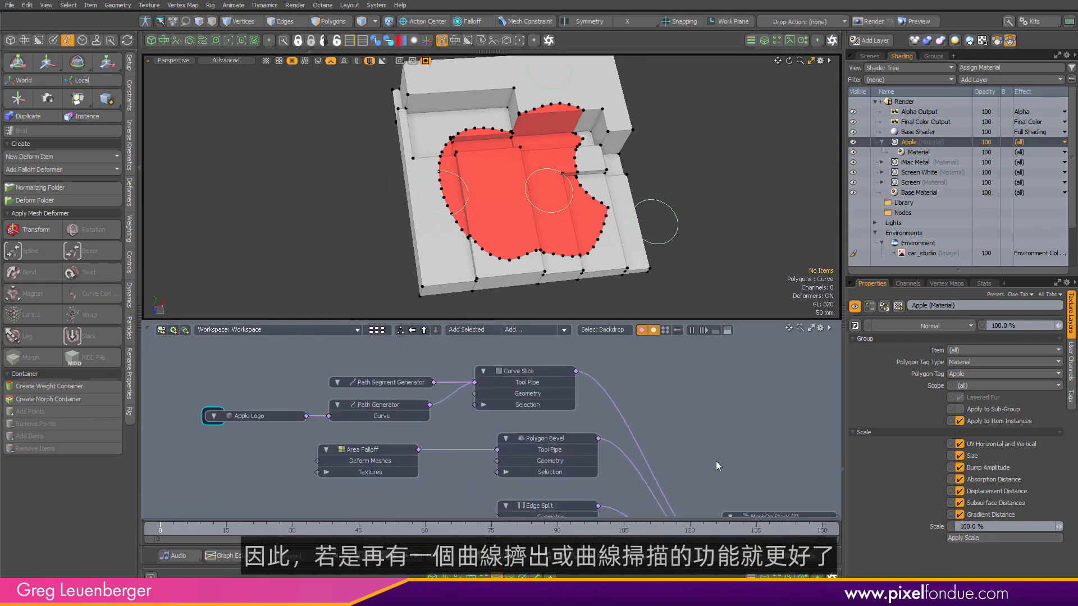
pyautogui.click(540, 368)
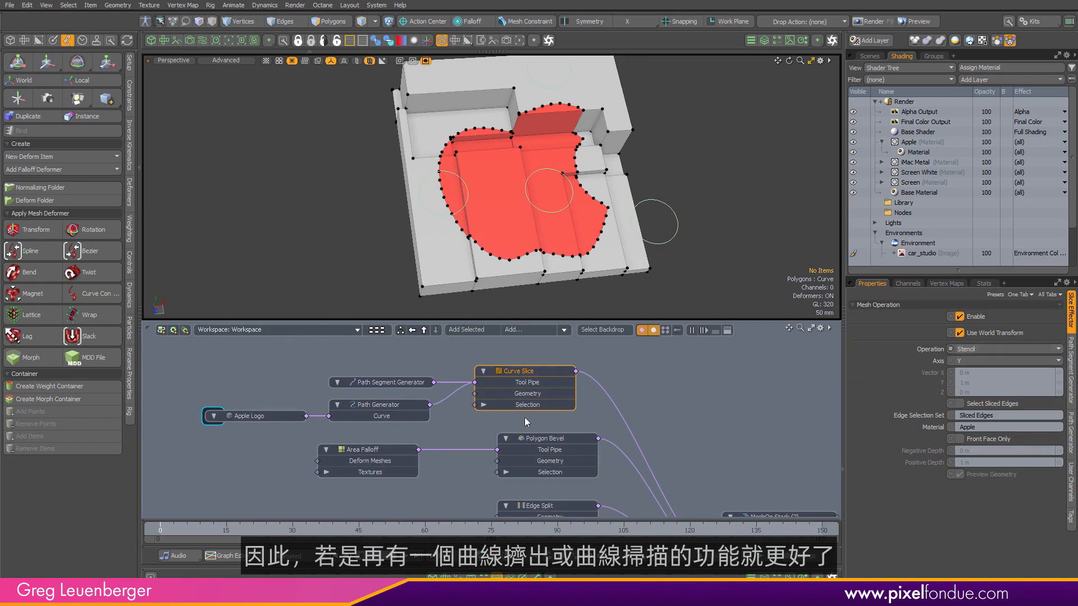
pyautogui.click(397, 413)
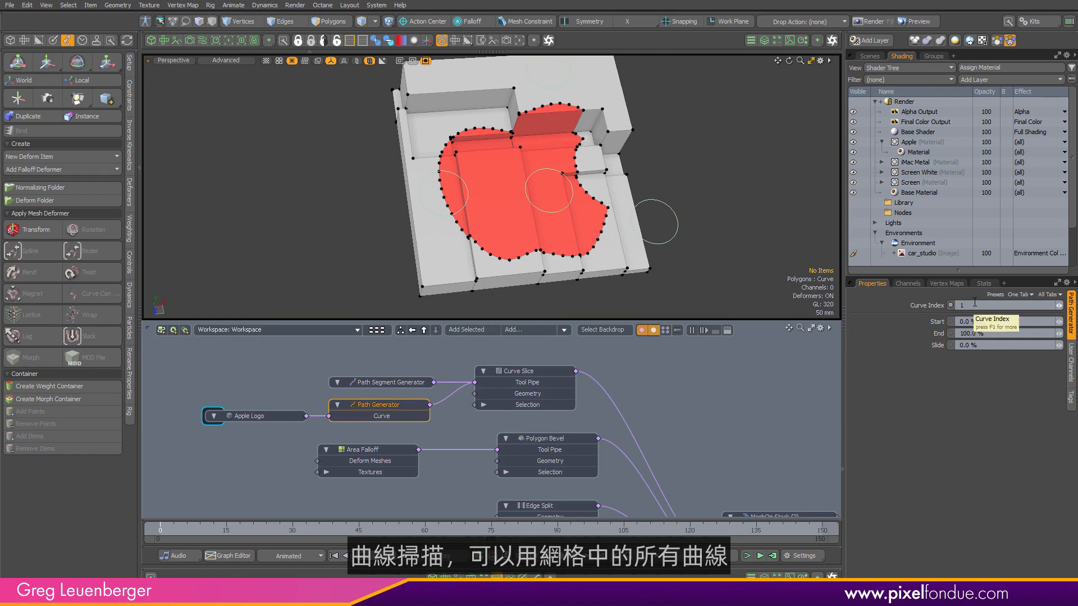
pyautogui.moveTo(972, 306); pyautogui.dragTo(903, 307)
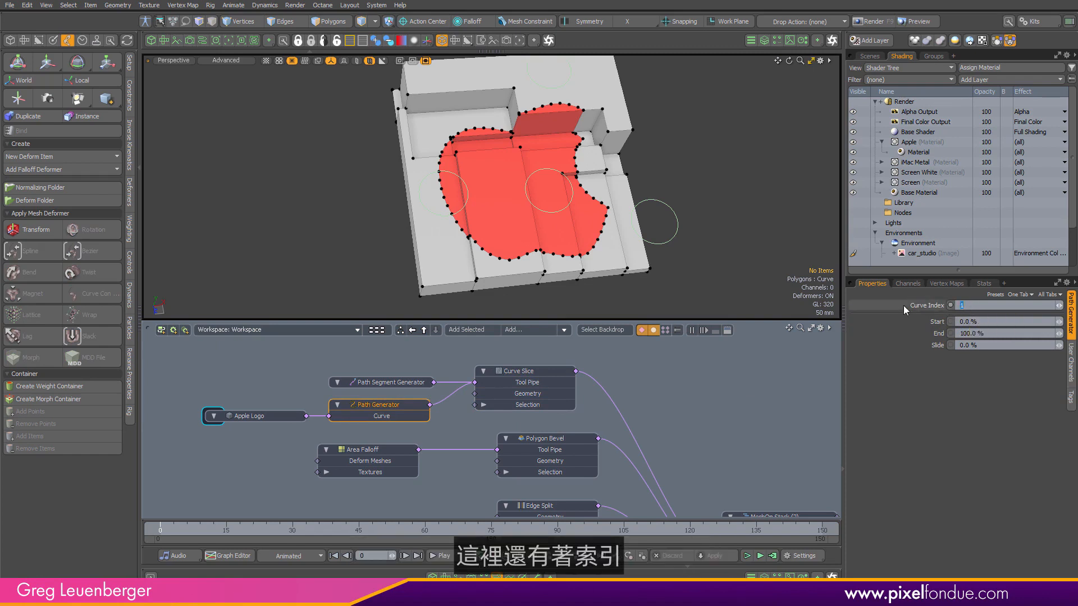
pyautogui.press('Return')
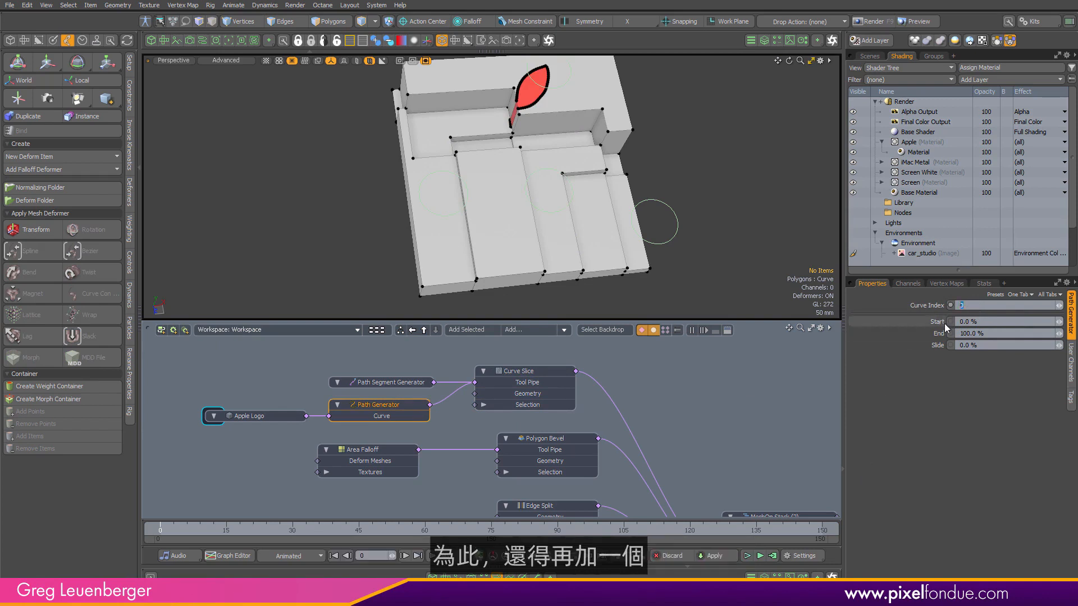
pyautogui.write('1')
pyautogui.press('Return')
# - Add a new Curve Slice operation to the MeshOp Stack (2), with Apple Logo as its path
pyautogui.keyDown('alt'); pyautogui.moveTo(739, 488); pyautogui.dragTo(655, 431); pyautogui.keyUp('alt')
pyautogui.moveTo(637, 494); pyautogui.dragTo(603, 402)
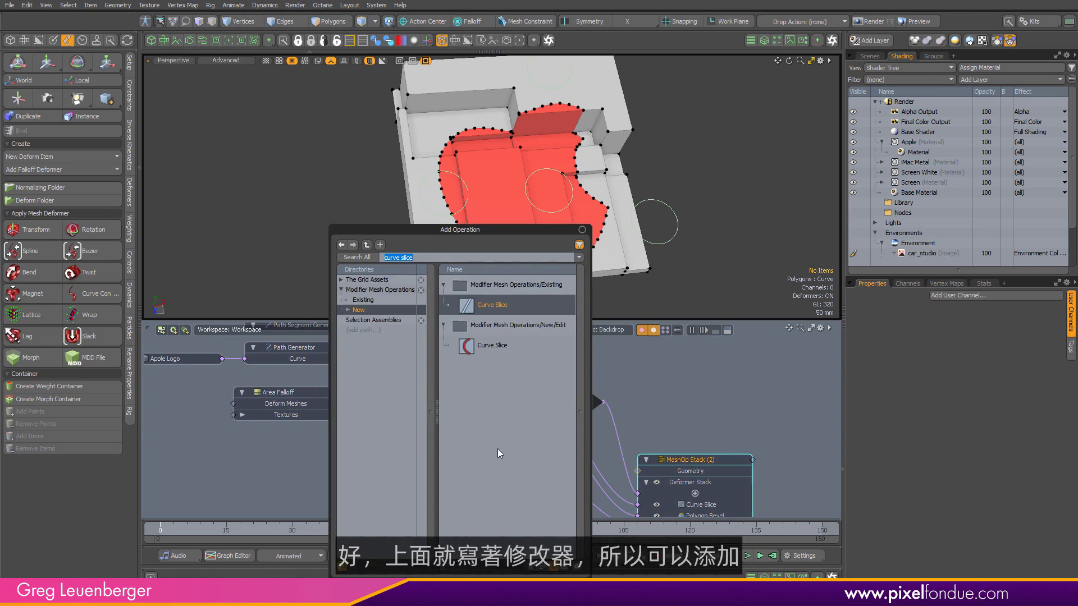
pyautogui.click(363, 301)
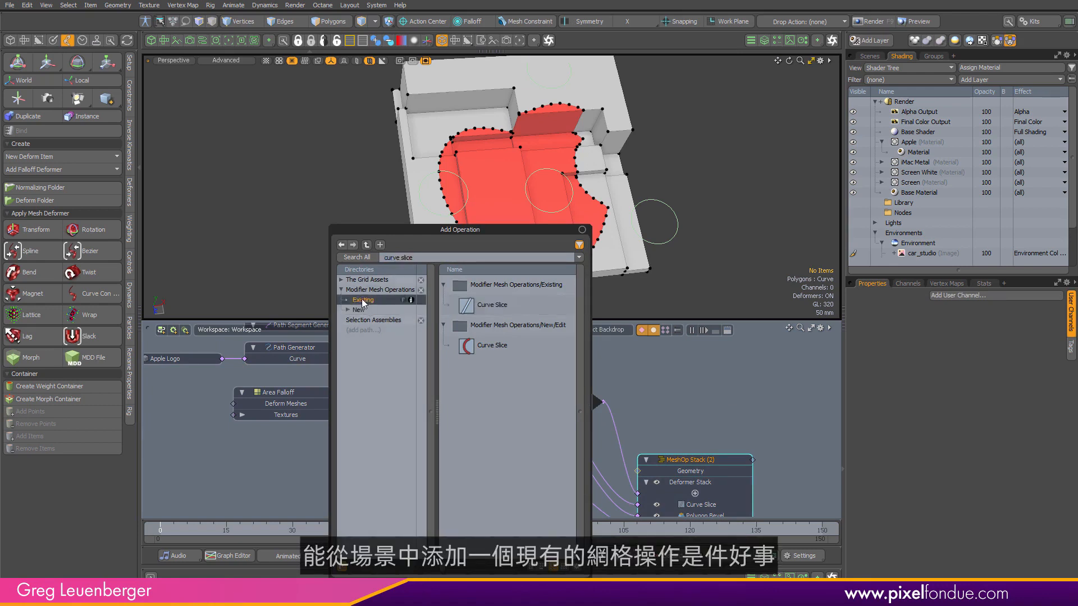
pyautogui.click(358, 310)
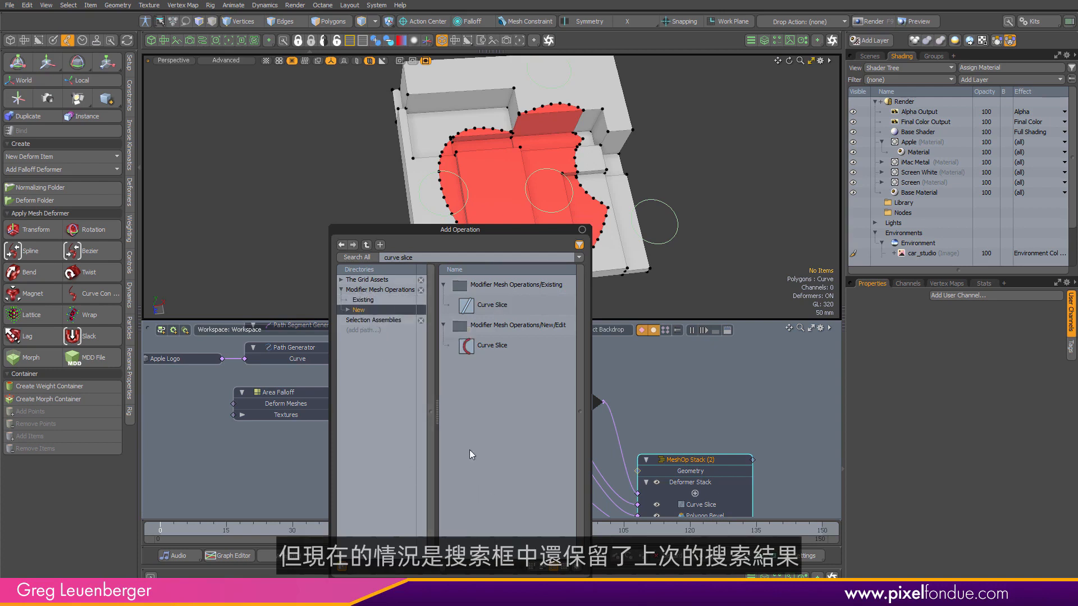
pyautogui.moveTo(418, 258); pyautogui.dragTo(322, 275)
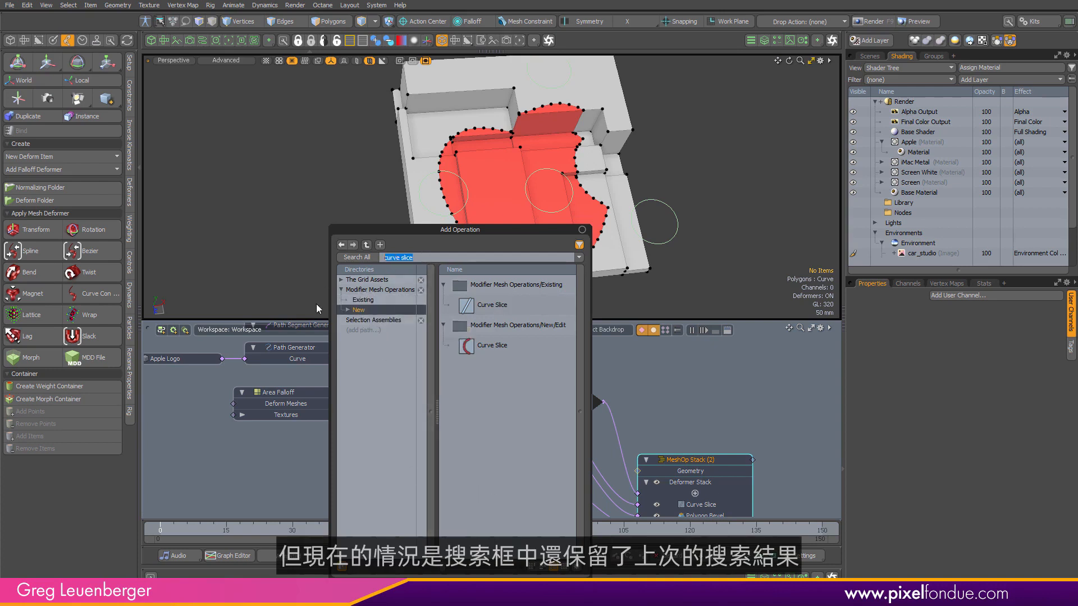
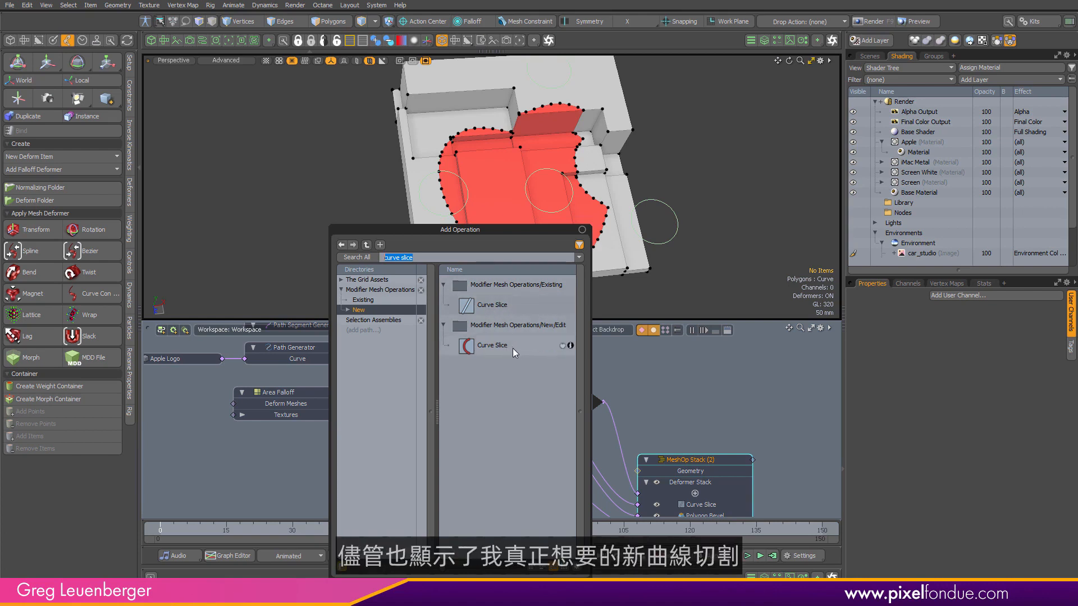
pyautogui.click(508, 306)
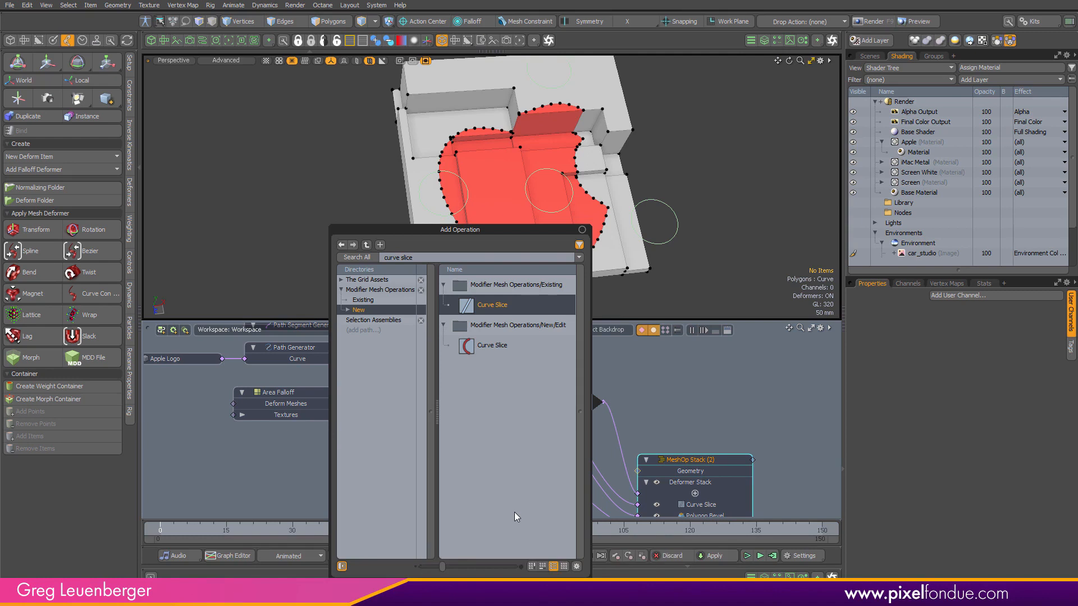
pyautogui.click(440, 256)
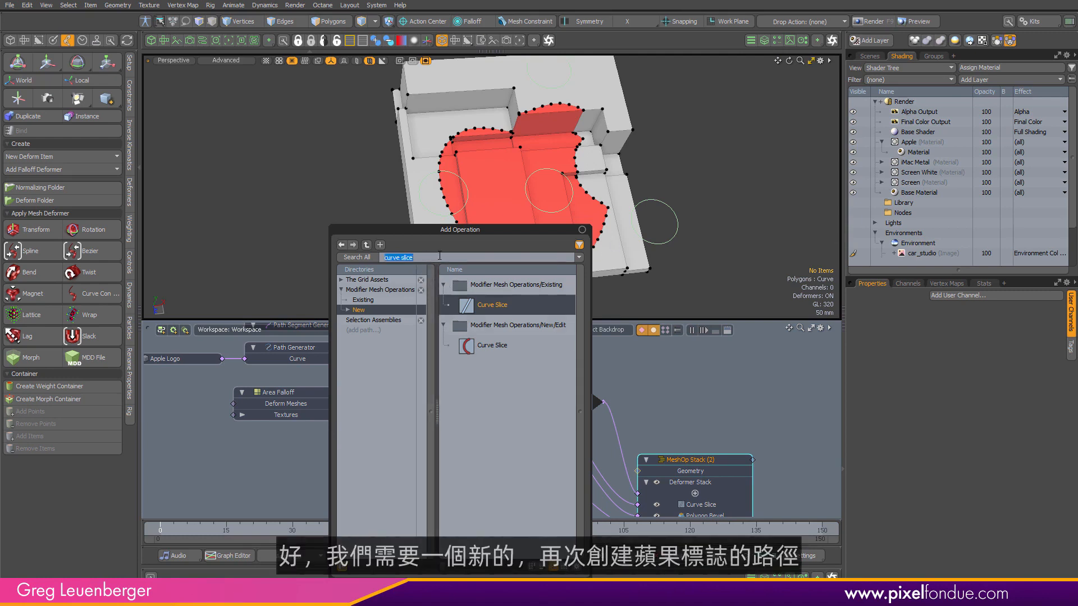
pyautogui.doubleClick(494, 346)
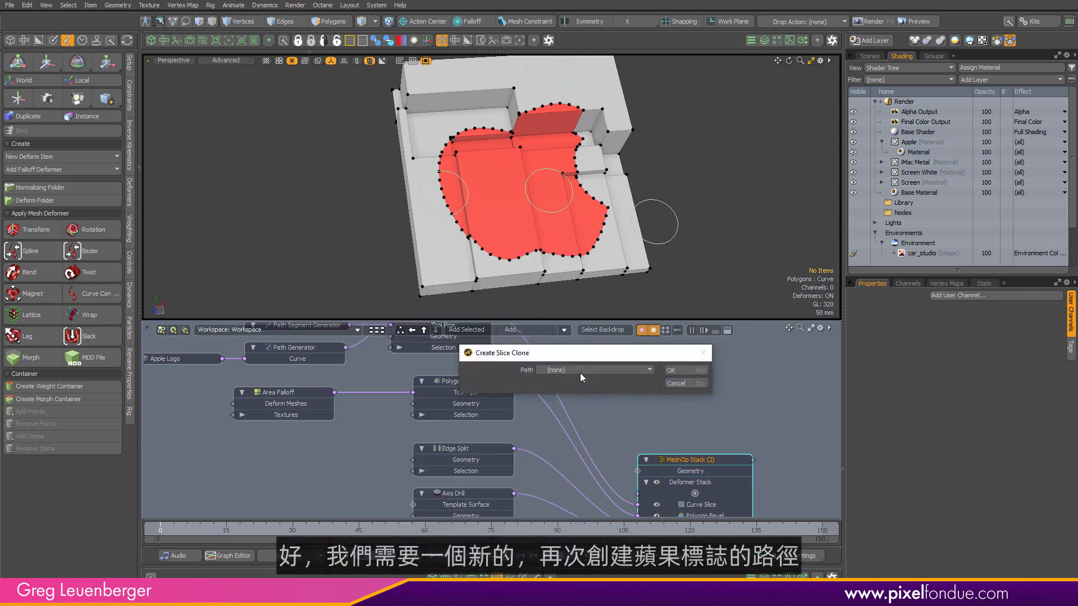
pyautogui.click(581, 372)
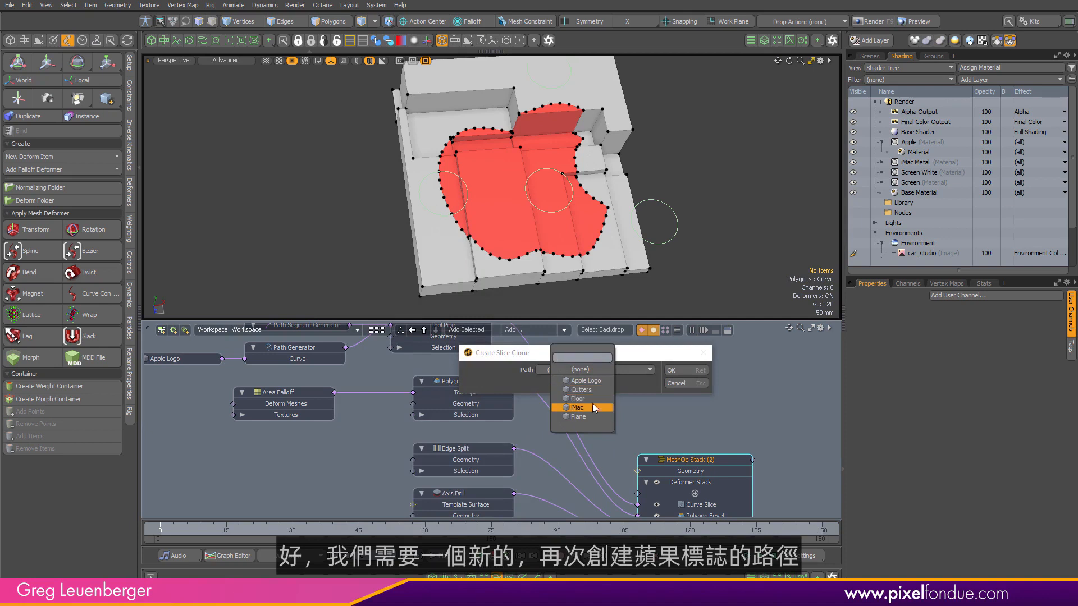
pyautogui.click(581, 381)
pyautogui.click(674, 371)
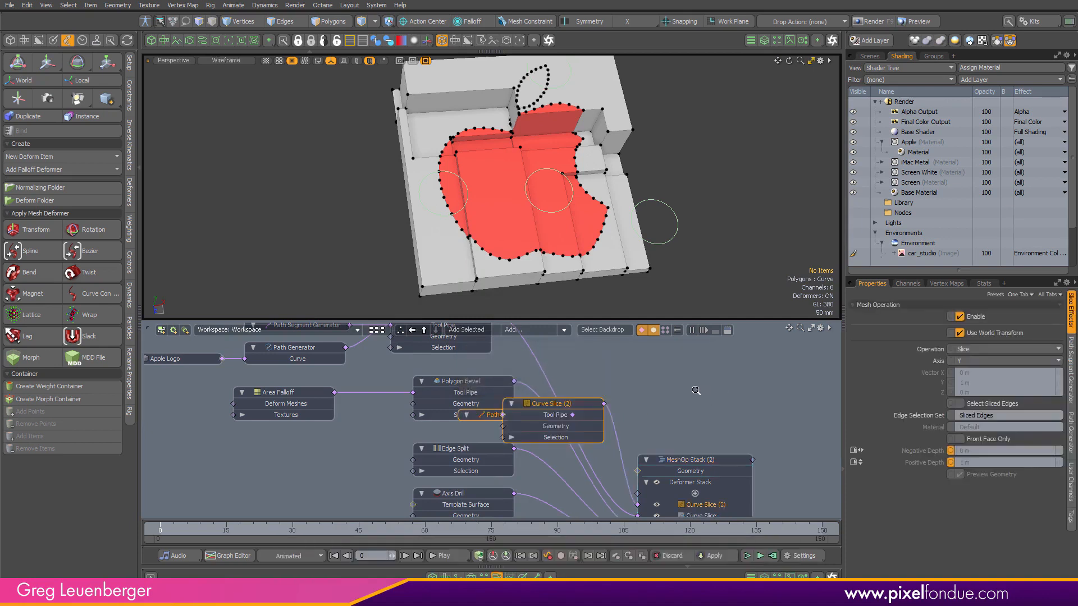
# - Place the new Curve Slice node above the original Curve Slice node in the schematic
pyautogui.scroll(-3, 696, 388)
pyautogui.keyDown('alt'); pyautogui.moveTo(697, 389); pyautogui.dragTo(733, 469); pyautogui.keyUp('alt')
pyautogui.moveTo(636, 480)
pyautogui.mouseDown()
pyautogui.moveTo(605, 468)
pyautogui.moveTo(592, 366)
pyautogui.moveTo(569, 370)
pyautogui.mouseUp()
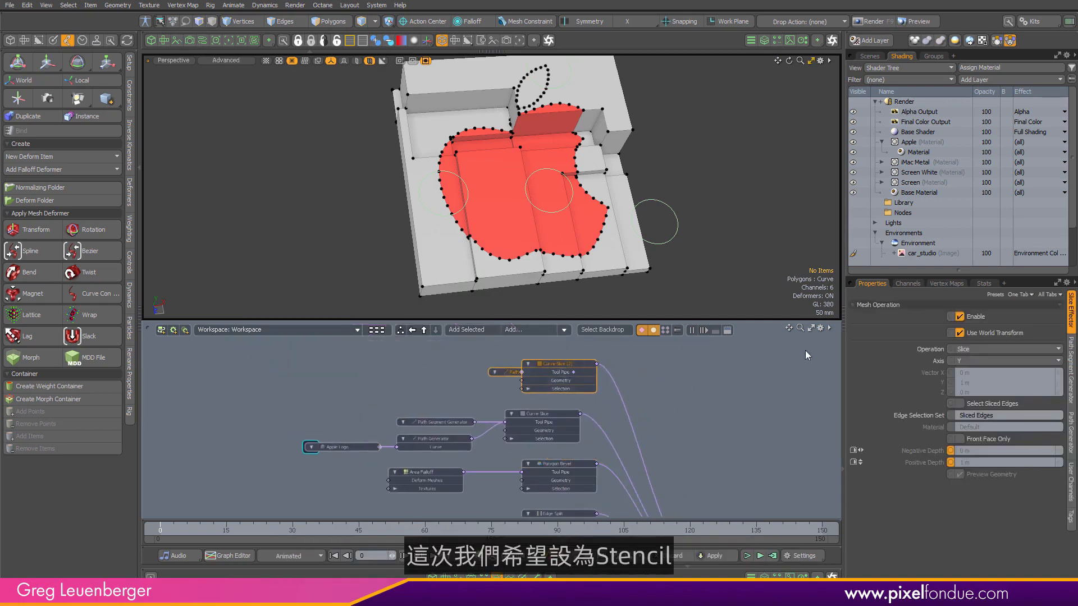
# - Set the new Curve Slice's operation to Stencil and its material to Apple
pyautogui.click(972, 349)
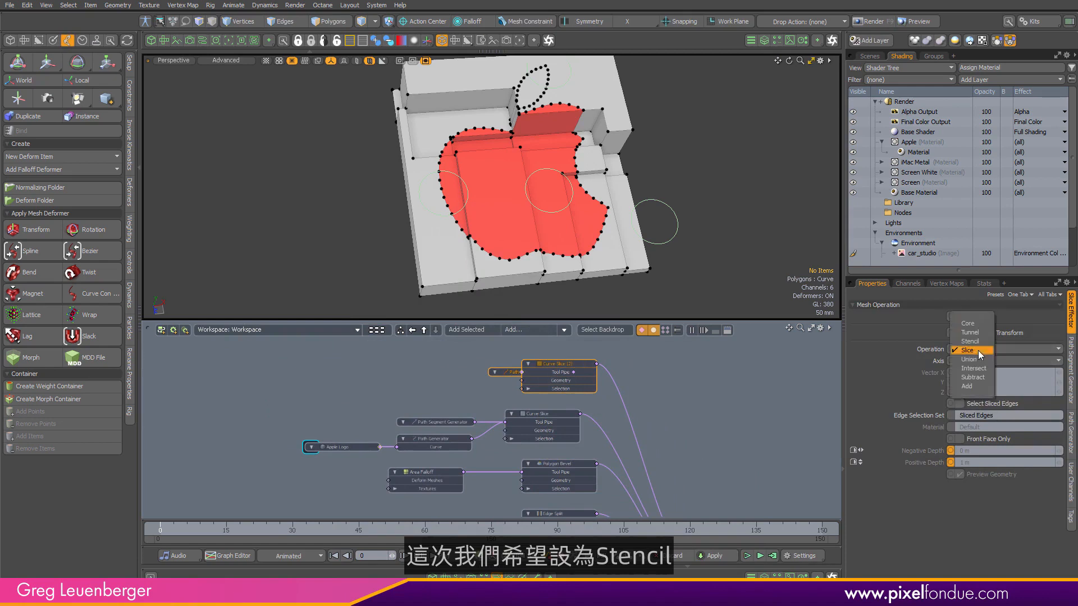
pyautogui.click(978, 342)
pyautogui.click(981, 428)
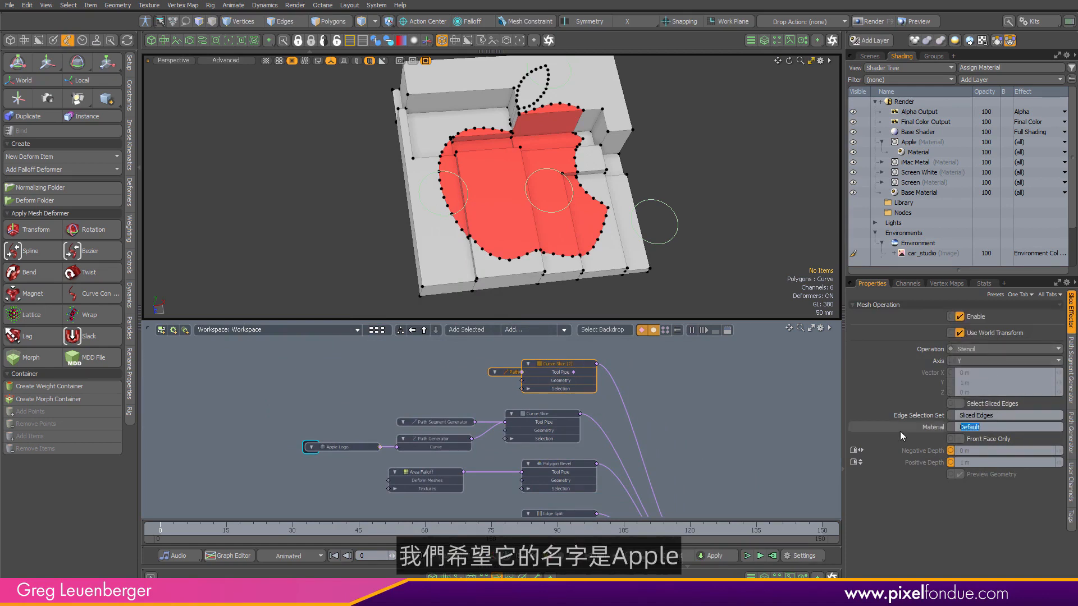
pyautogui.write('Apple')
pyautogui.press('Return')
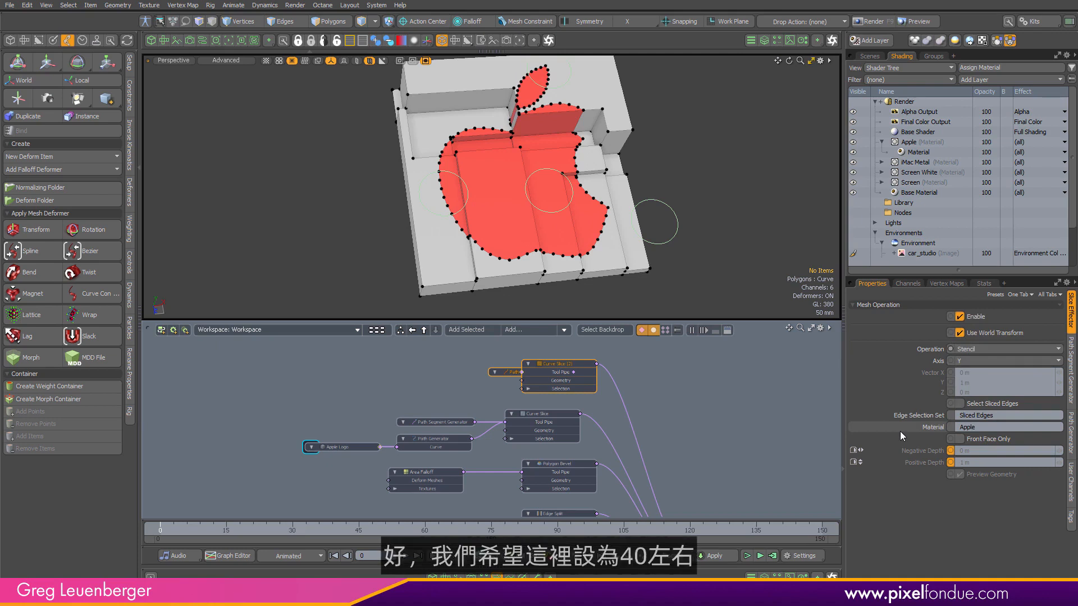
# - Try 40 steps for the new slice's Path Segment Generator, and restore the value to 24
pyautogui.click(1072, 389)
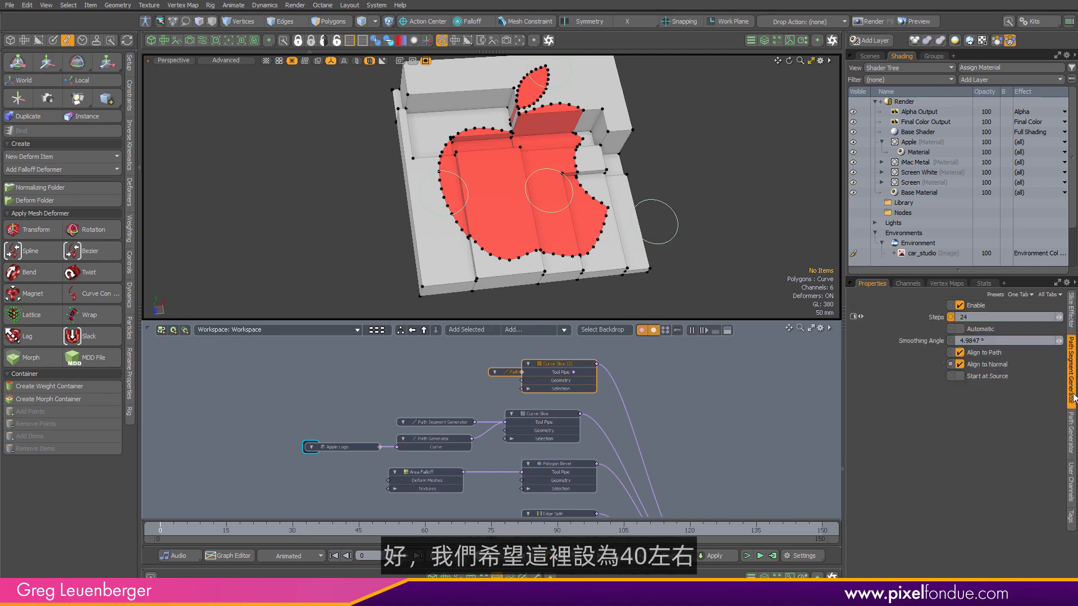
pyautogui.click(956, 318)
pyautogui.write('40')
pyautogui.press('Return')
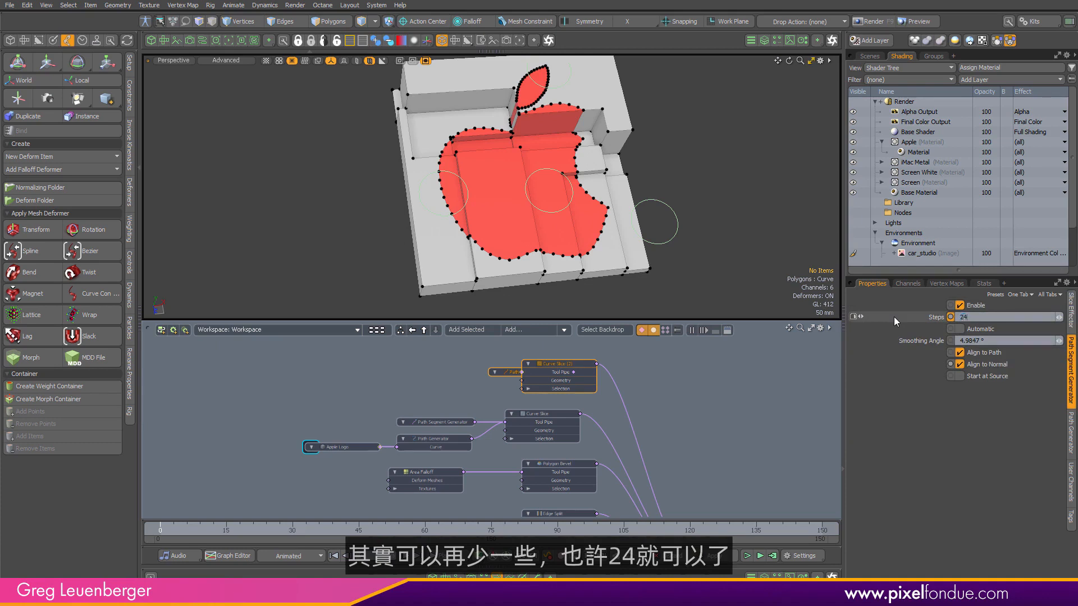
# - Try curve index 1 for the new slice's Path Generator, and restore the index to 0
pyautogui.click(1072, 443)
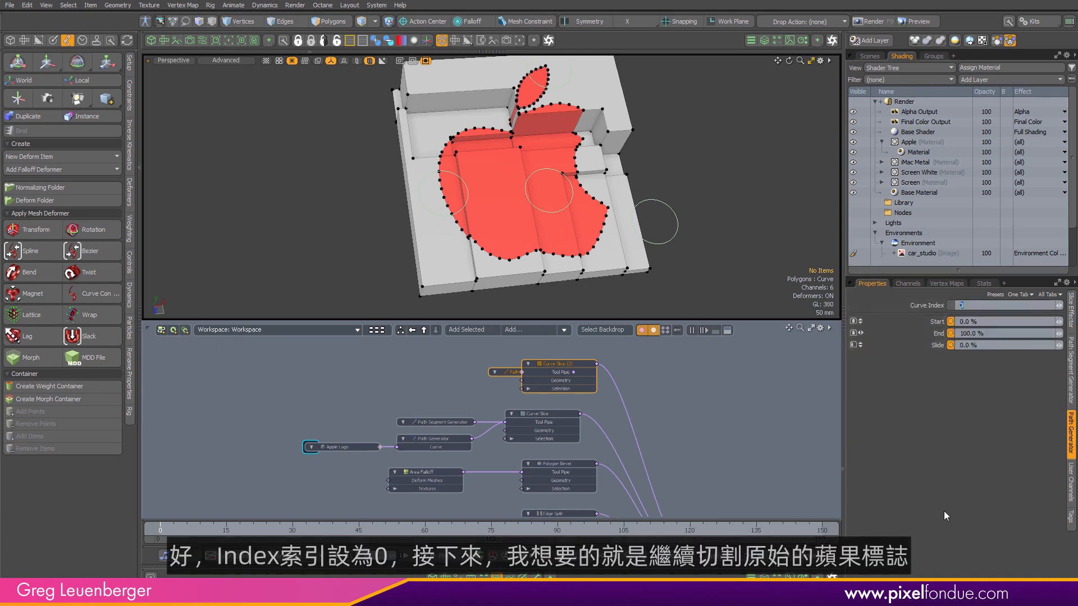
pyautogui.write('1')
pyautogui.press('Return')
pyautogui.moveTo(975, 308); pyautogui.dragTo(900, 312)
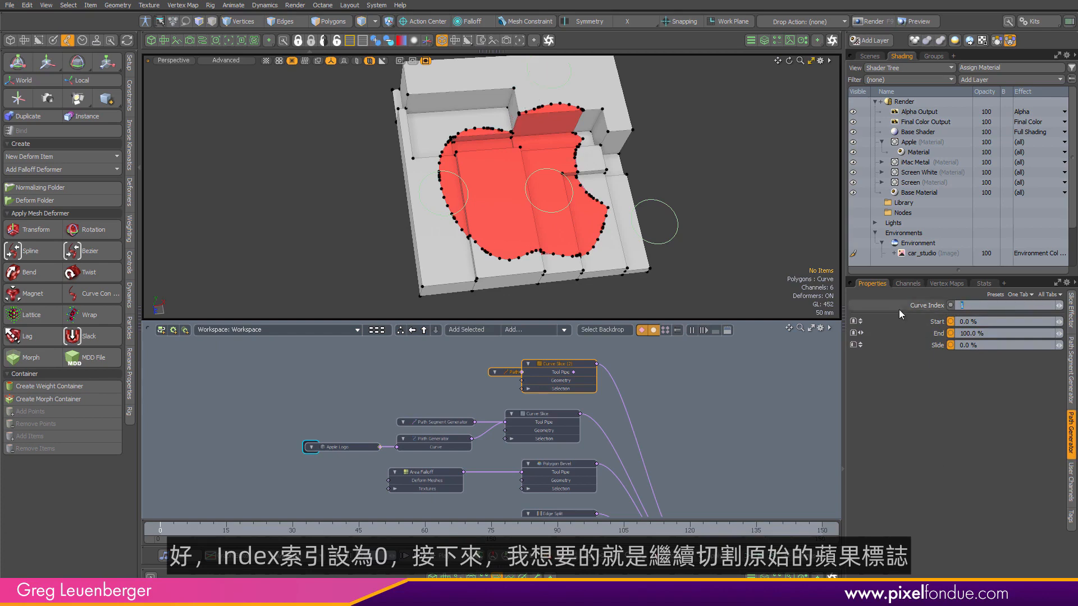
pyautogui.write('0')
pyautogui.press('Return')
# - Scrub the timeline to frame 56 and back to 0 to check the animated logo from several angles
pyautogui.click(768, 225)
pyautogui.moveTo(769, 224)
pyautogui.keyDown('alt'); pyautogui.mouseDown()
pyautogui.moveTo(782, 225)
pyautogui.moveTo(772, 226)
pyautogui.mouseUp(); pyautogui.keyUp('alt')
pyautogui.moveTo(161, 533)
pyautogui.mouseDown()
pyautogui.moveTo(748, 532)
pyautogui.moveTo(160, 532)
pyautogui.mouseUp()
pyautogui.scroll(-5, 698, 394)
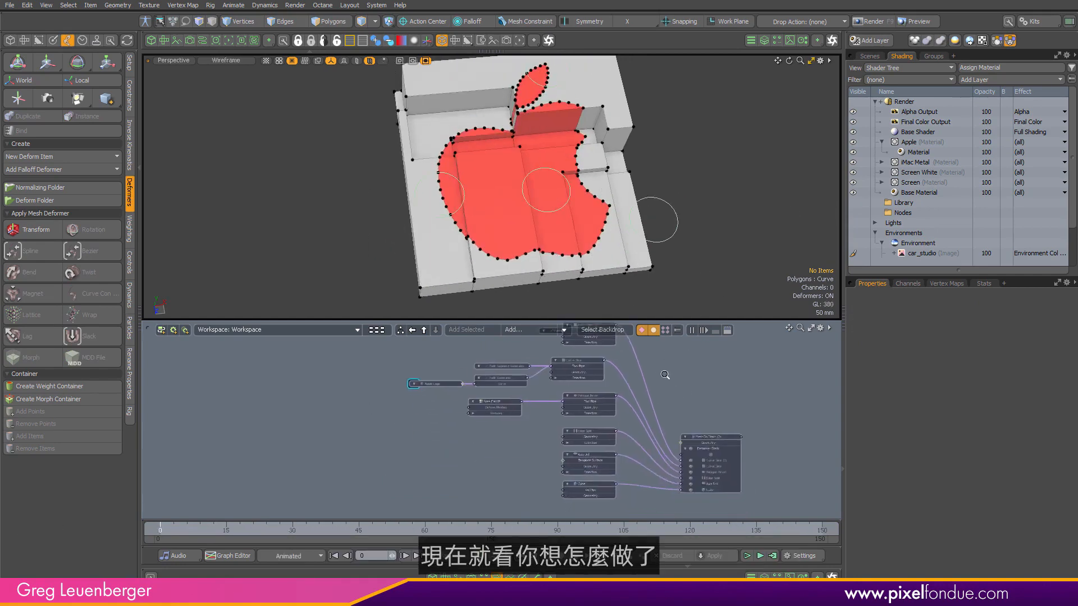
pyautogui.moveTo(474, 487); pyautogui.dragTo(635, 409)
pyautogui.click(749, 229)
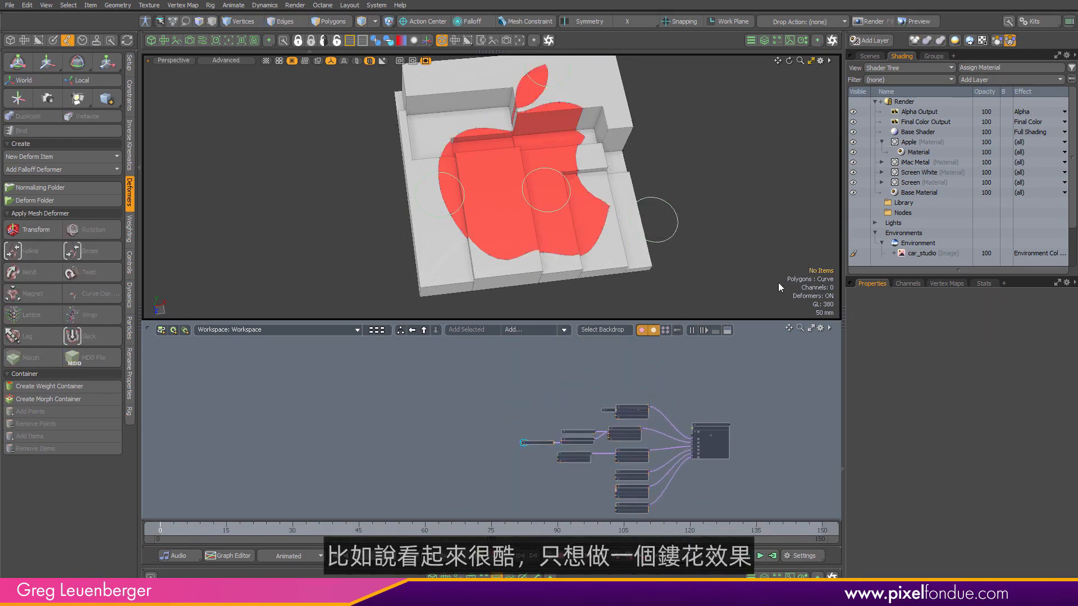
pyautogui.moveTo(162, 532); pyautogui.dragTo(306, 532)
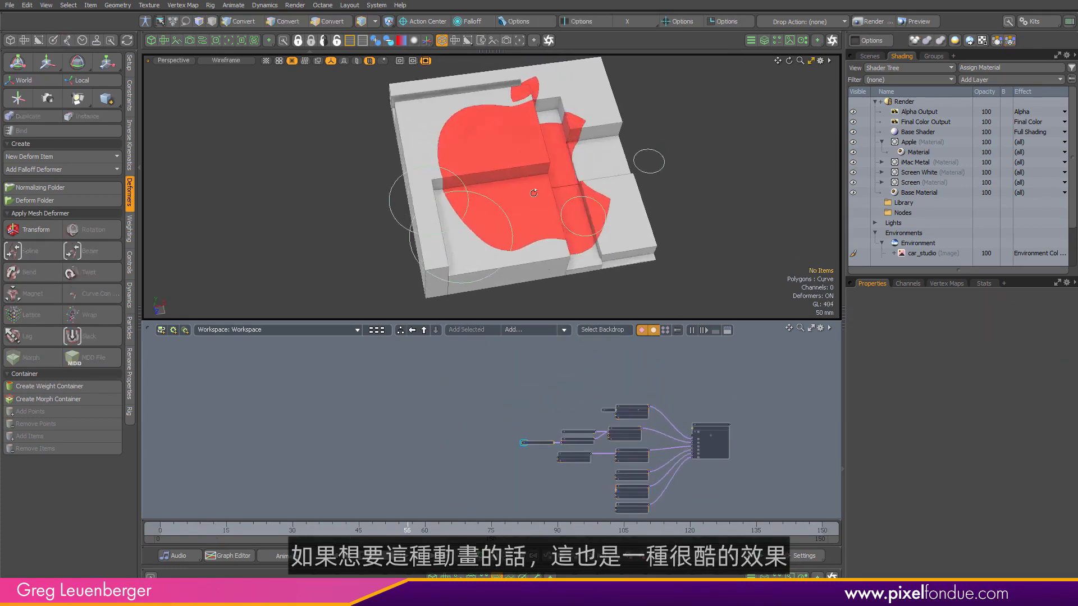
pyautogui.keyDown('alt'); pyautogui.moveTo(634, 242); pyautogui.dragTo(594, 191); pyautogui.keyUp('alt')
pyautogui.keyDown('alt'); pyautogui.moveTo(514, 208); pyautogui.dragTo(610, 245); pyautogui.keyUp('alt')
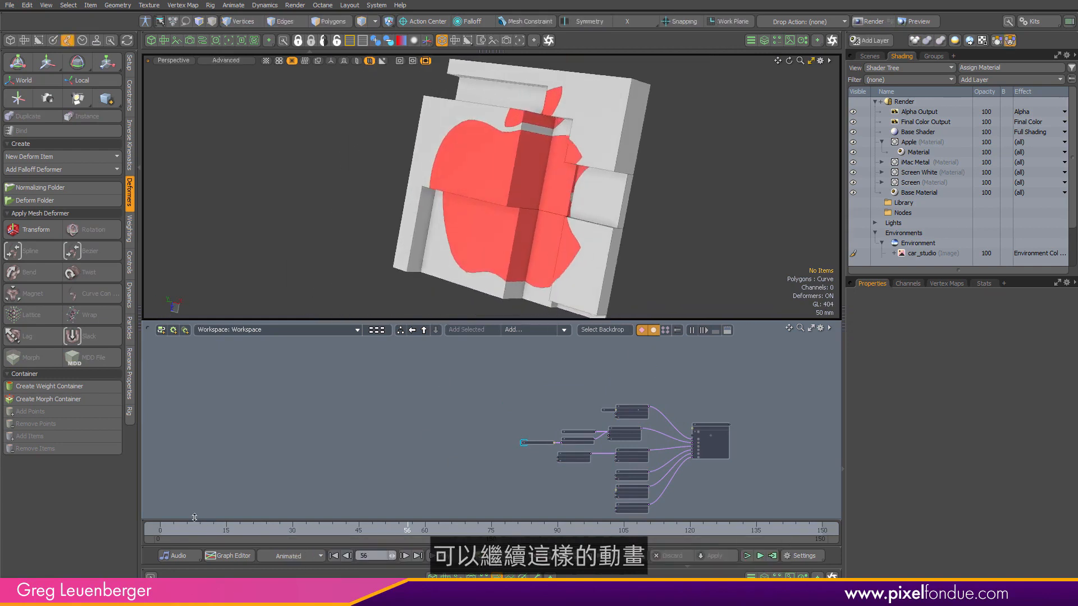
pyautogui.moveTo(421, 531); pyautogui.dragTo(160, 531)
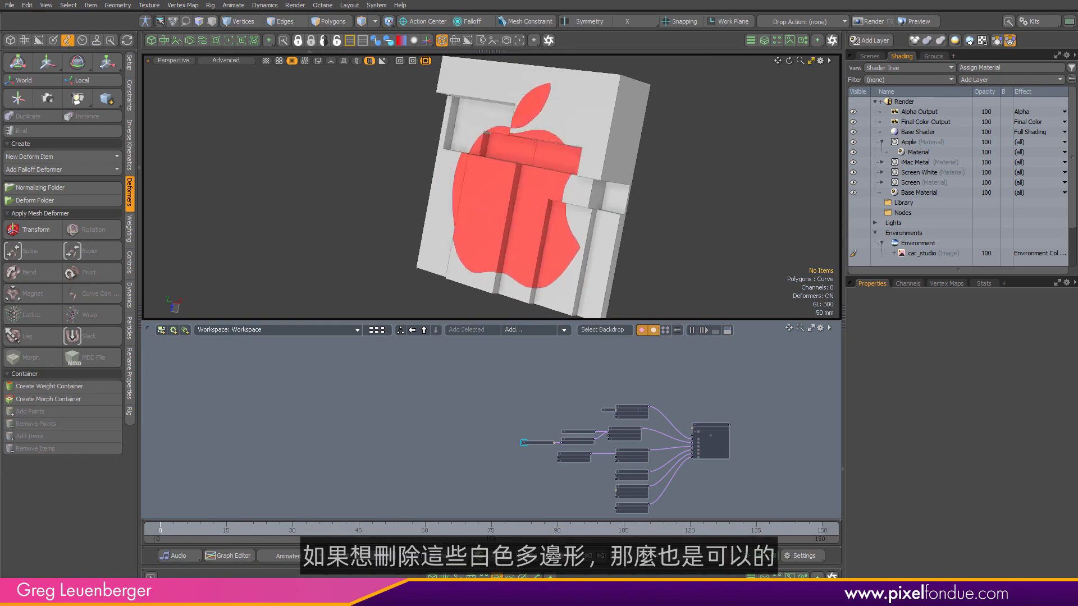
pyautogui.keyDown('alt'); pyautogui.moveTo(607, 196); pyautogui.dragTo(696, 243); pyautogui.keyUp('alt')
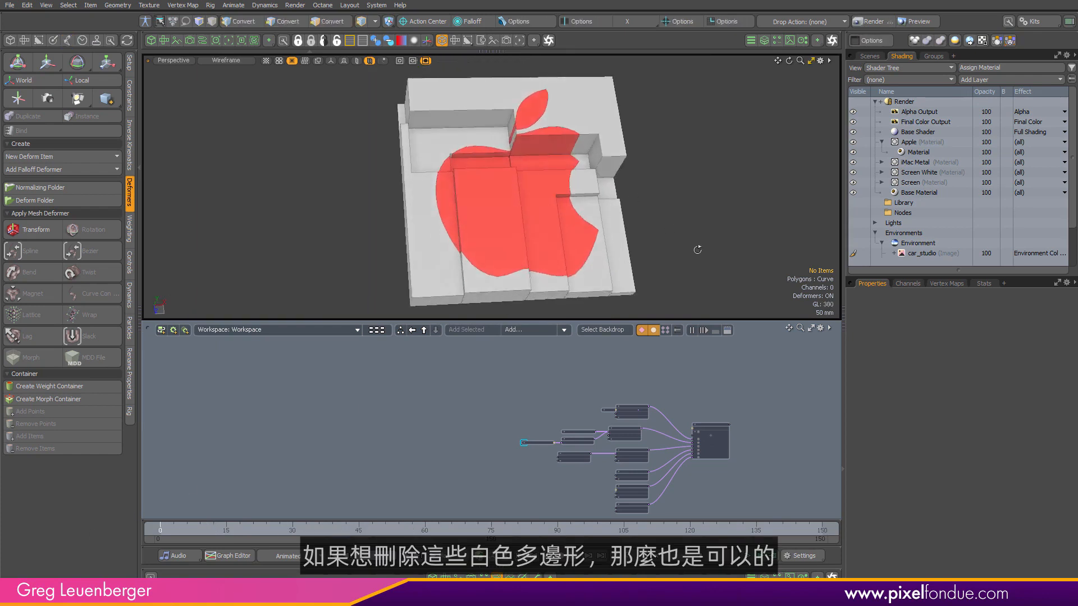
pyautogui.scroll(5, 707, 419)
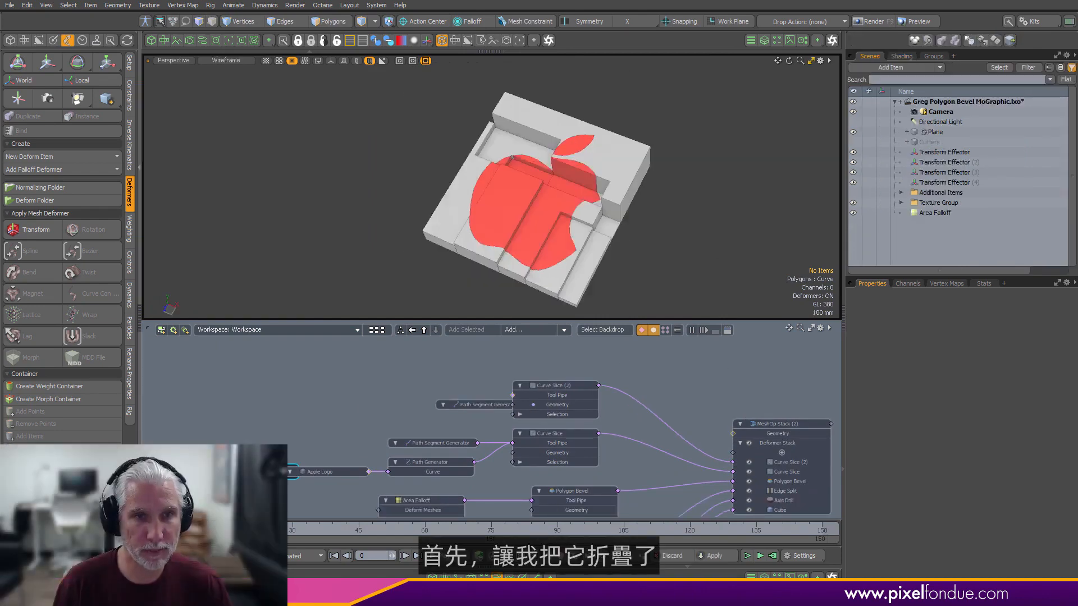
# - Collapse the modeling tool palette to give the viewport and schematic more room
pyautogui.click(139, 319)
pyautogui.scroll(-2, 436, 406)
pyautogui.keyDown('alt'); pyautogui.moveTo(436, 405); pyautogui.dragTo(305, 388); pyautogui.keyUp('alt')
pyautogui.scroll(3, 403, 401)
pyautogui.scroll(-2, 475, 402)
pyautogui.keyDown('alt'); pyautogui.moveTo(475, 401); pyautogui.dragTo(389, 414); pyautogui.keyUp('alt')
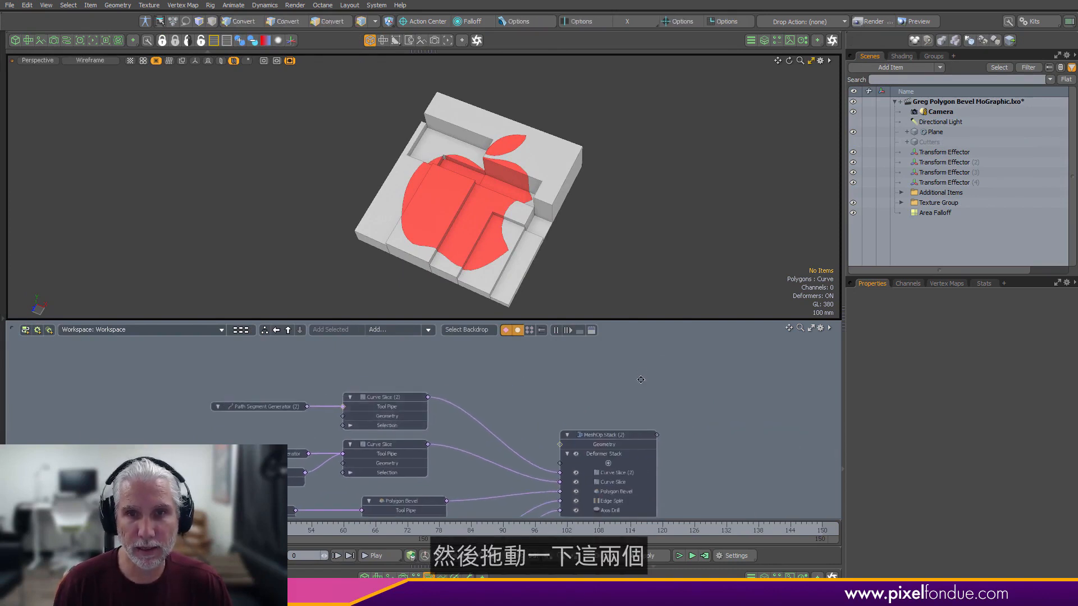
# - Disable Curve Slice (2), Curve Slice and Polygon Bevel in MeshOp Stack (2)
pyautogui.keyDown('alt'); pyautogui.moveTo(671, 433); pyautogui.dragTo(706, 387); pyautogui.keyUp('alt')
pyautogui.keyDown('alt'); pyautogui.moveTo(707, 444); pyautogui.dragTo(731, 429); pyautogui.keyUp('alt')
pyautogui.keyDown('ctrl'); pyautogui.keyDown('alt'); pyautogui.moveTo(671, 410); pyautogui.dragTo(726, 412); pyautogui.keyUp('alt'); pyautogui.keyUp('ctrl')
pyautogui.keyDown('alt'); pyautogui.moveTo(676, 439); pyautogui.dragTo(663, 440); pyautogui.keyUp('alt')
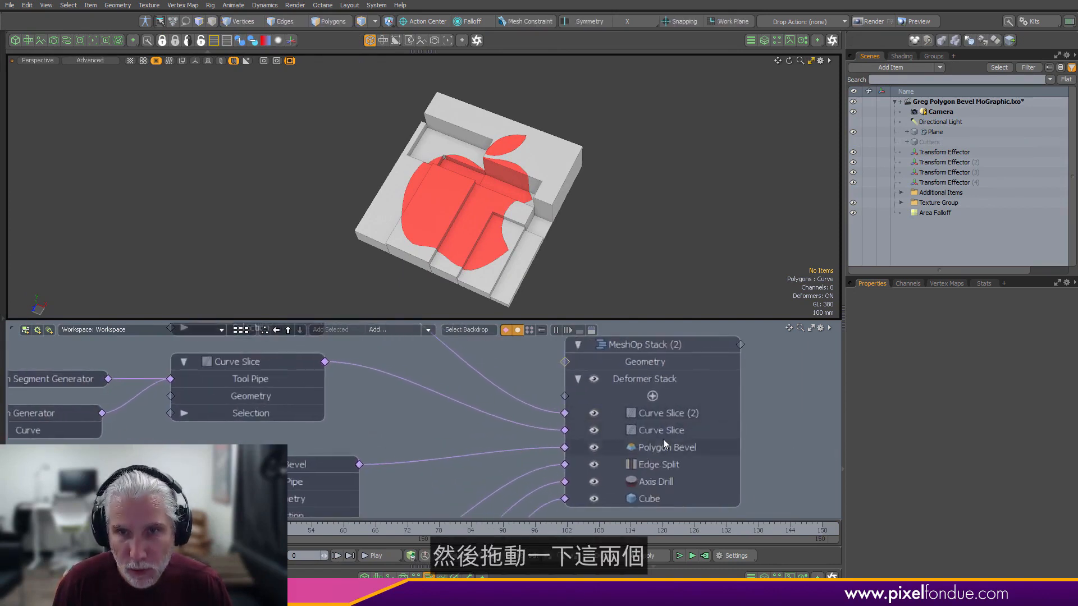
pyautogui.moveTo(594, 416); pyautogui.dragTo(594, 432)
pyautogui.click(594, 447)
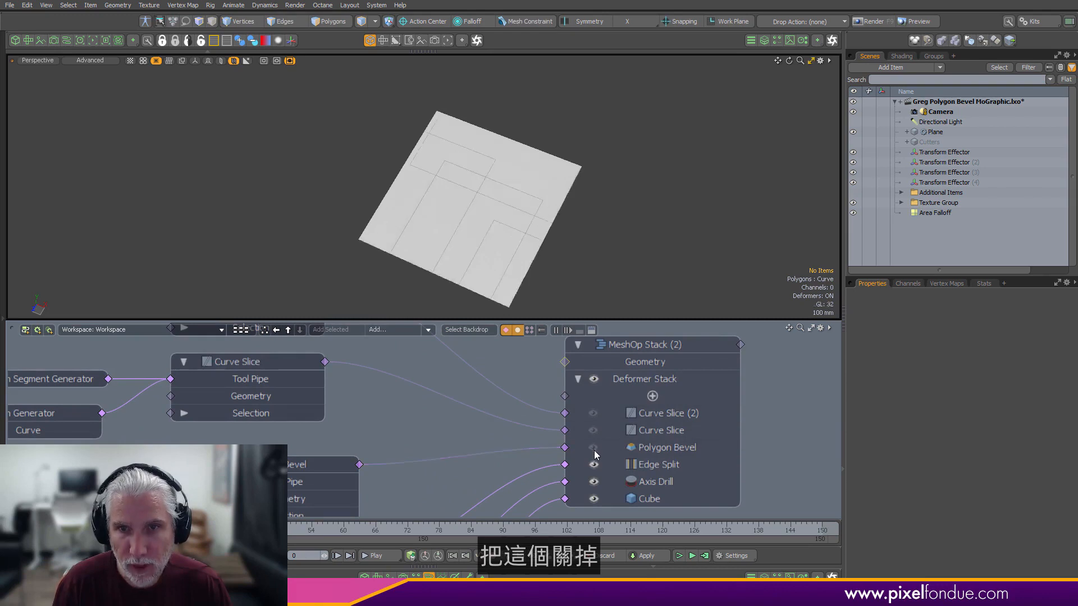
# - Reorder MeshOp Stack (2) so that Curve Slice and Curve Slice (2) sit below Polygon Bevel
pyautogui.moveTo(657, 429); pyautogui.dragTo(675, 455)
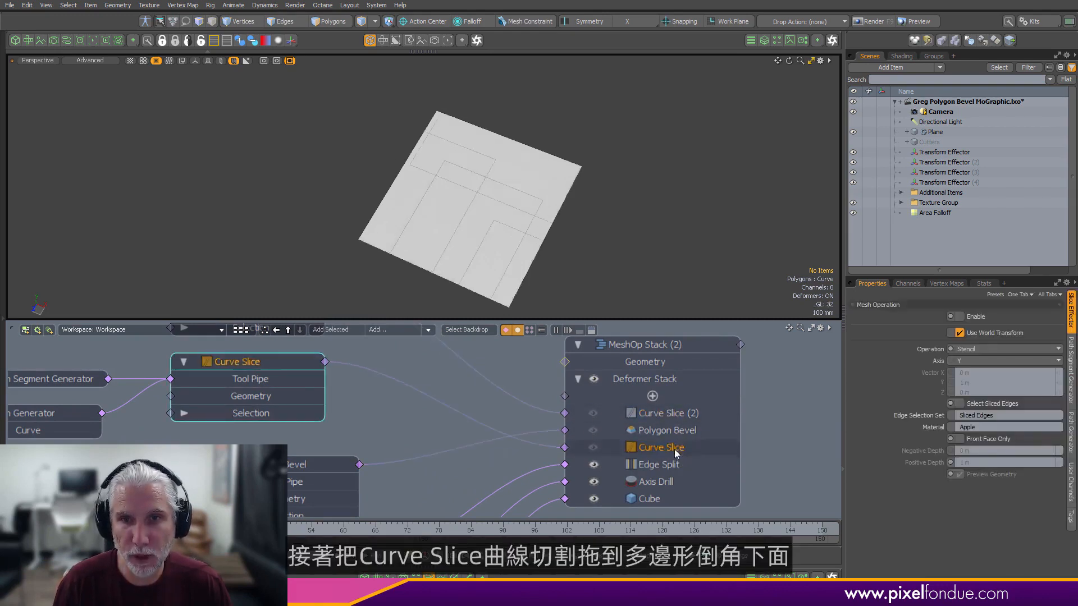
pyautogui.click(656, 415)
pyautogui.moveTo(654, 415); pyautogui.dragTo(667, 432)
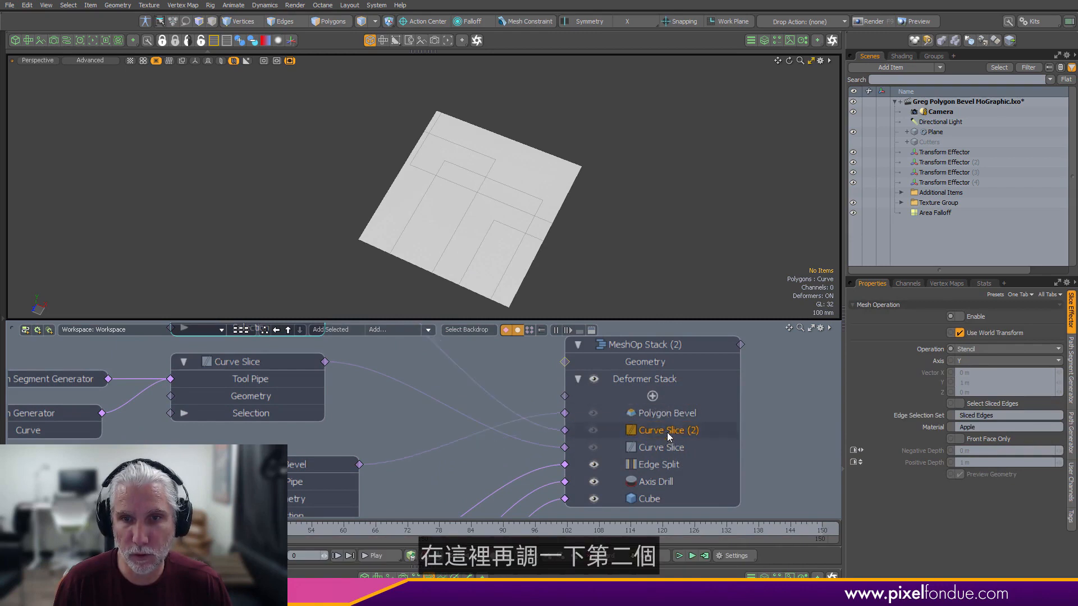
# - Re-enable Curve Slice, Curve Slice (2) and Polygon Bevel in MeshOp Stack (2) and check the beveled logo
pyautogui.click(594, 448)
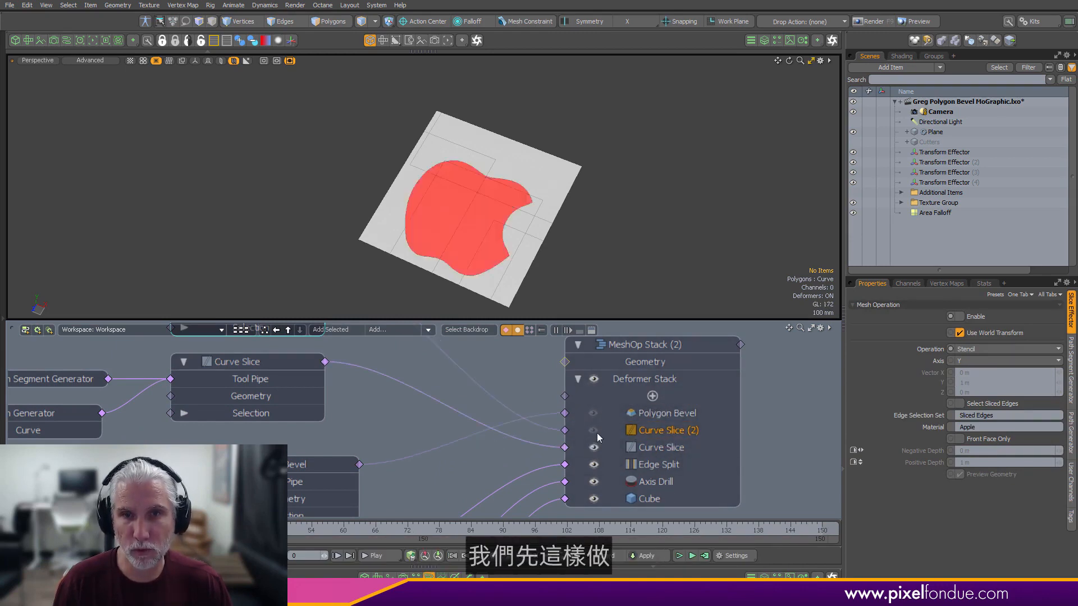
pyautogui.click(594, 431)
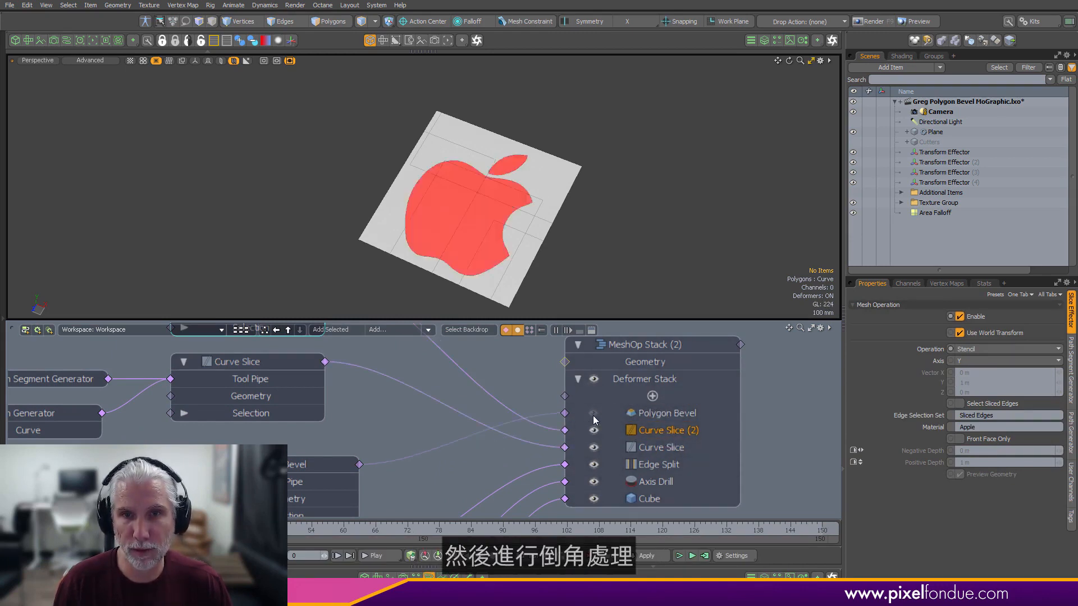
pyautogui.click(593, 414)
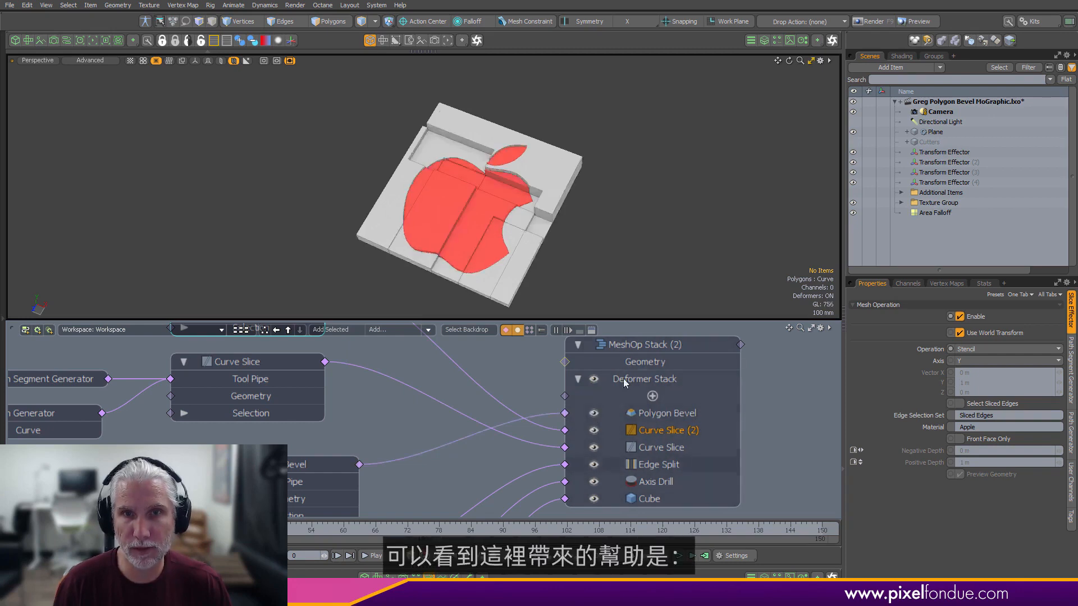
pyautogui.scroll(5, 541, 183)
pyautogui.keyDown('alt'); pyautogui.moveTo(542, 184); pyautogui.dragTo(435, 147); pyautogui.keyUp('alt')
pyautogui.scroll(-4, 618, 229)
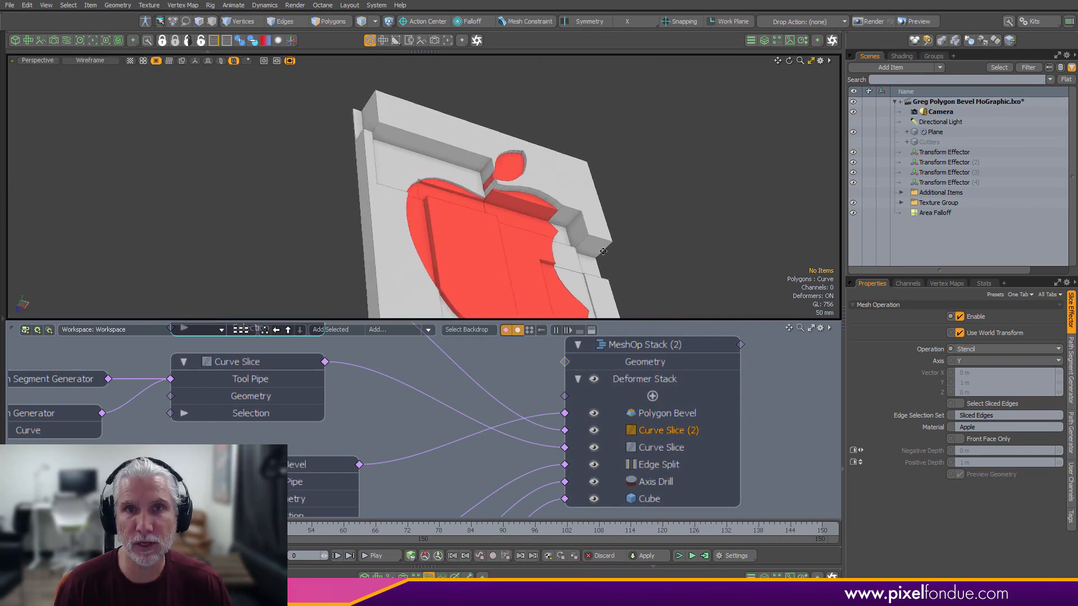
pyautogui.keyDown('alt'); pyautogui.moveTo(619, 229); pyautogui.dragTo(443, 227); pyautogui.keyUp('alt')
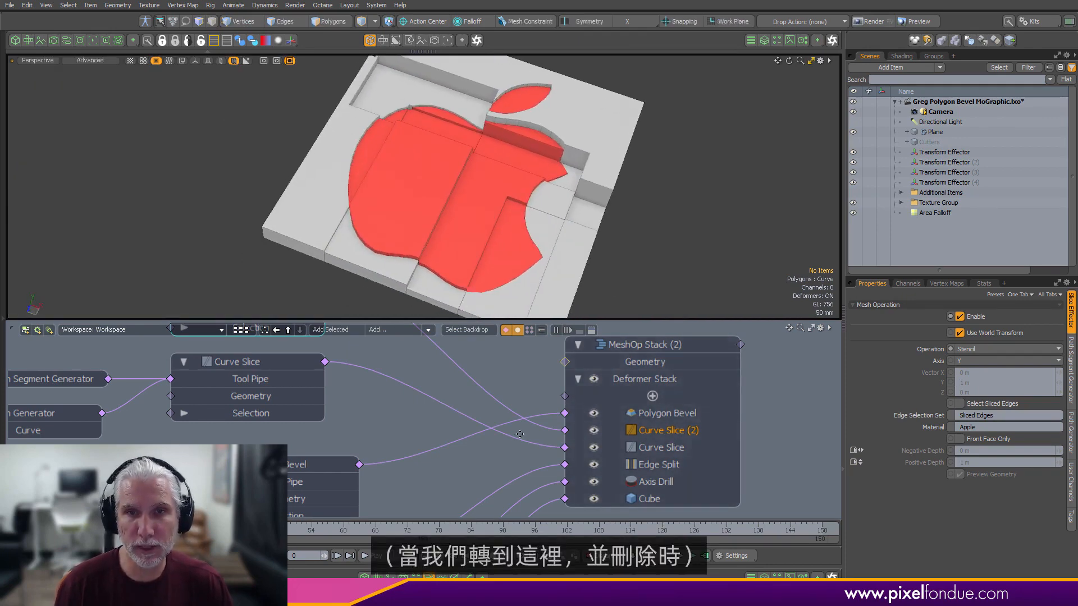
# - Rearrange the schematic so the Polygon Bevel and Area Falloff nodes sit above the Curve Slice (2) node
pyautogui.keyDown('alt'); pyautogui.moveTo(520, 434); pyautogui.dragTo(658, 486); pyautogui.keyUp('alt')
pyautogui.scroll(-5, 592, 460)
pyautogui.keyDown('alt'); pyautogui.moveTo(551, 478); pyautogui.dragTo(545, 453); pyautogui.keyUp('alt')
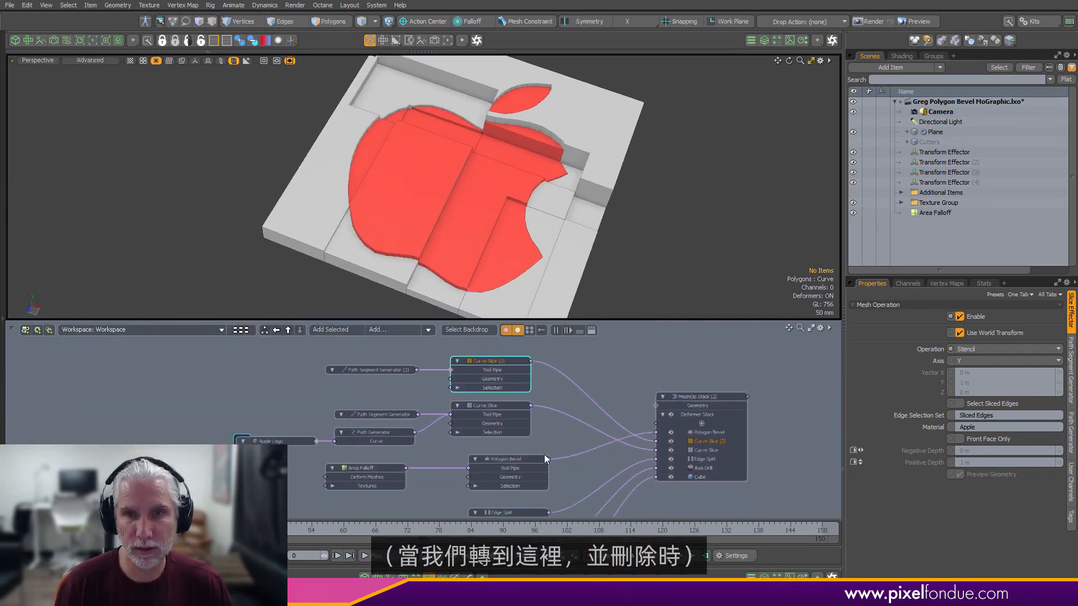
pyautogui.moveTo(348, 501); pyautogui.dragTo(518, 460)
pyautogui.scroll(-5, 501, 447)
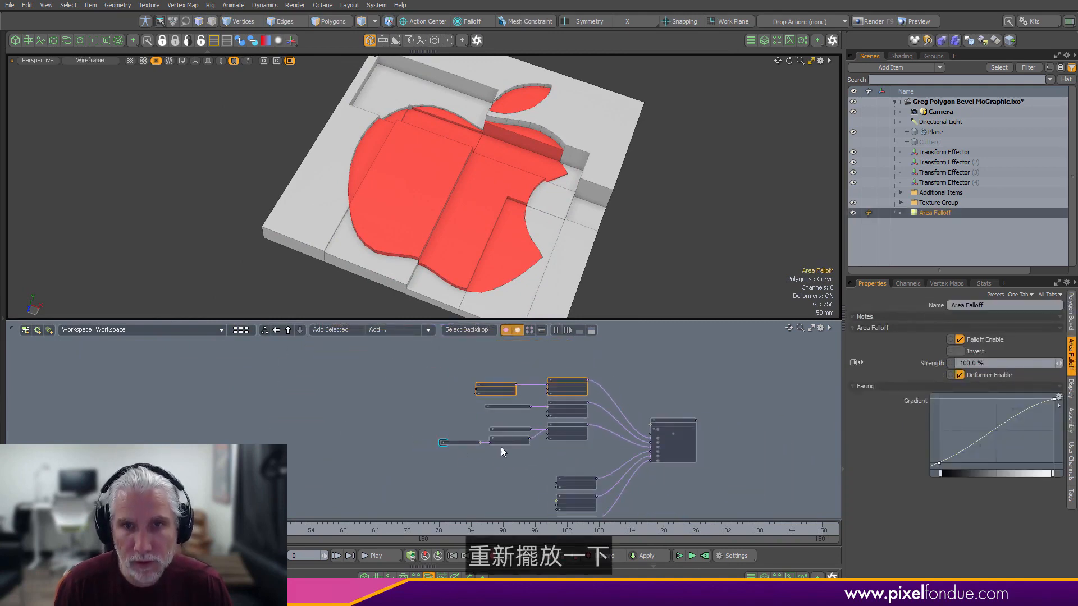
pyautogui.moveTo(436, 451); pyautogui.dragTo(561, 437)
pyautogui.scroll(5, 597, 413)
pyautogui.keyDown('alt'); pyautogui.moveTo(638, 392); pyautogui.dragTo(599, 389); pyautogui.keyUp('alt')
pyautogui.click(712, 409)
# - Add a Delete operation at the top of MeshOp Stack (2), placing its node above Polygon Bevel
pyautogui.scroll(2, 661, 406)
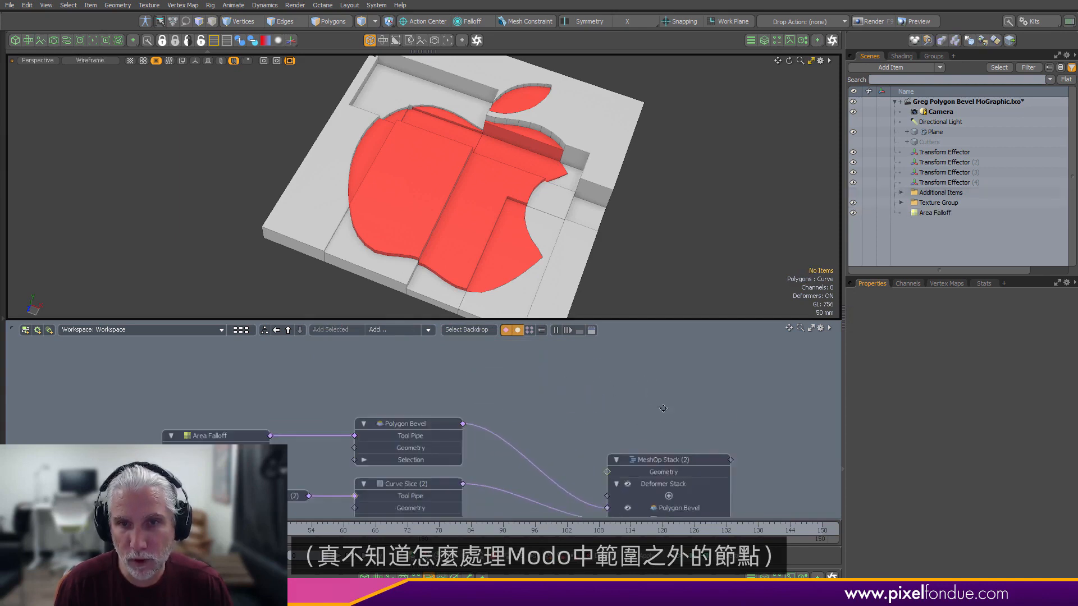
pyautogui.keyDown('alt'); pyautogui.moveTo(662, 404); pyautogui.dragTo(674, 422); pyautogui.keyUp('alt')
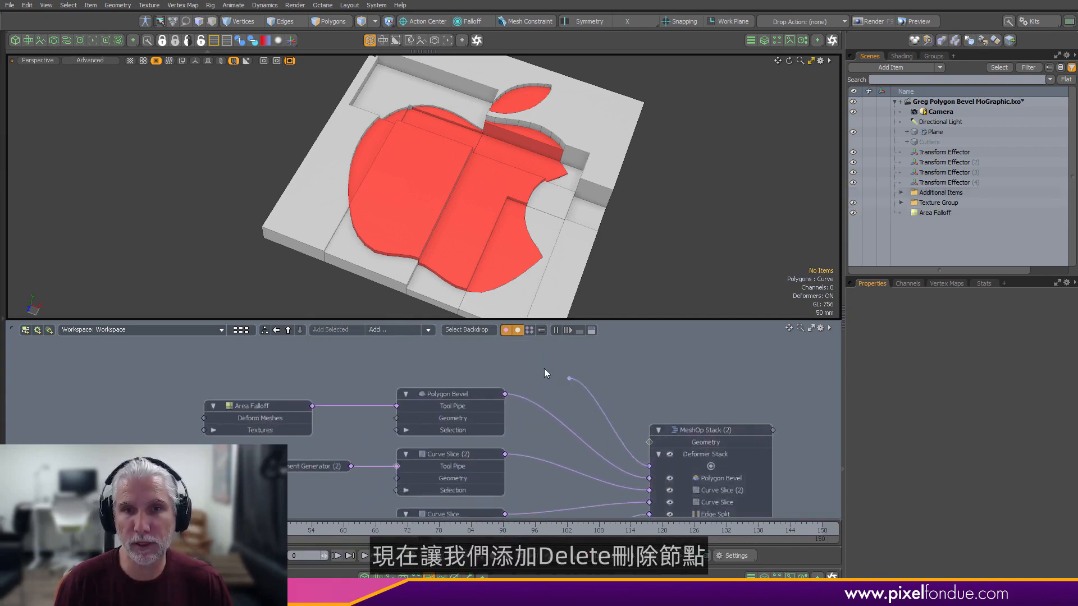
pyautogui.moveTo(544, 374); pyautogui.dragTo(476, 379)
pyautogui.write('d')
pyautogui.write('ete')
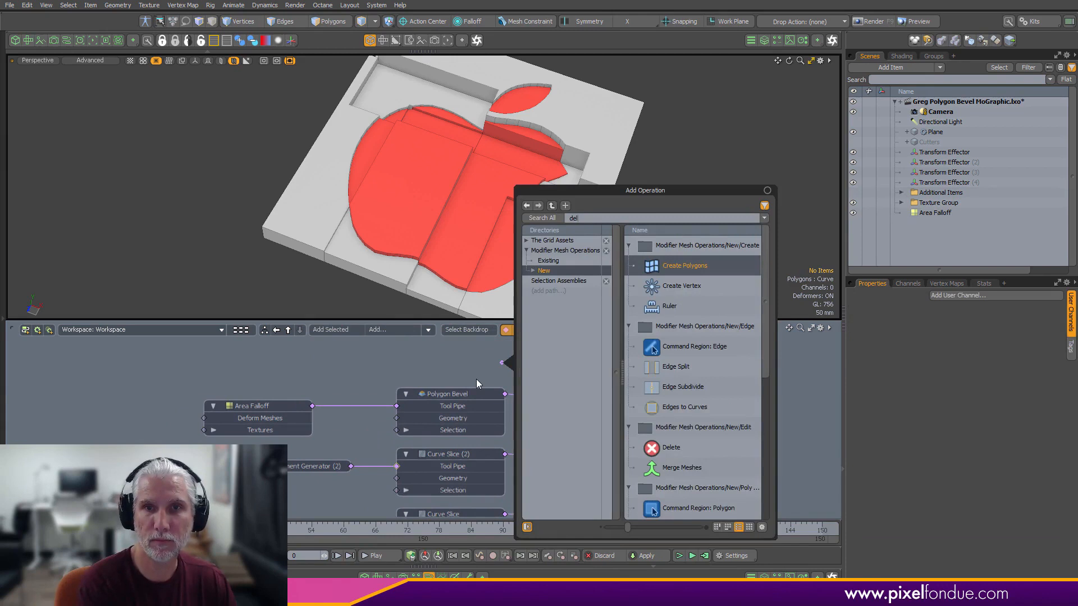
pyautogui.press('Return')
# - Set the Delete operation's selection type to Polygon and move its node clear of Polygon Bevel
pyautogui.click(954, 333)
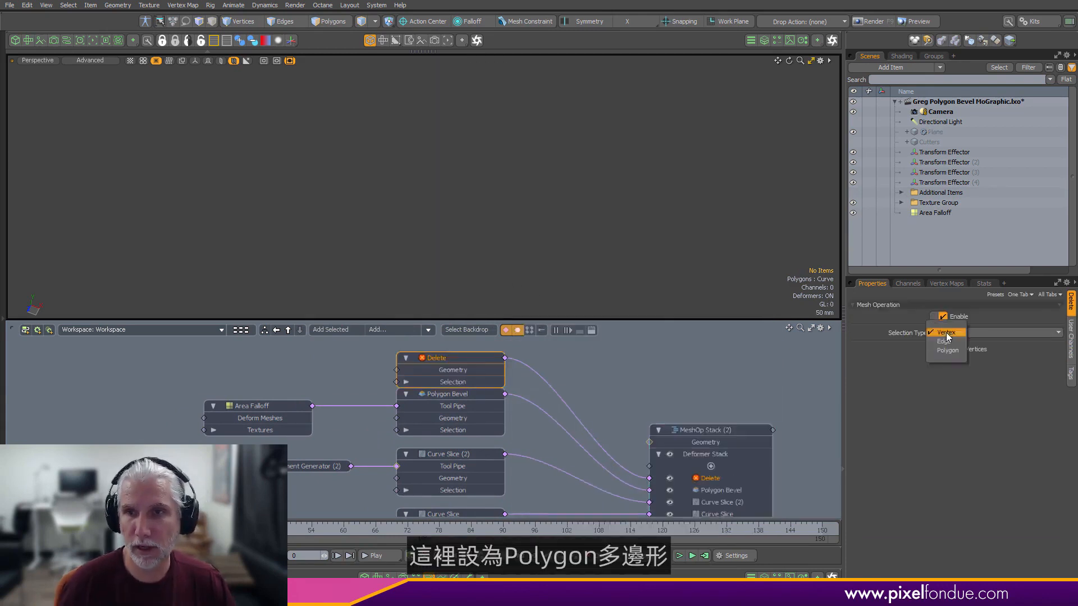
pyautogui.click(949, 353)
pyautogui.moveTo(465, 359); pyautogui.dragTo(465, 347)
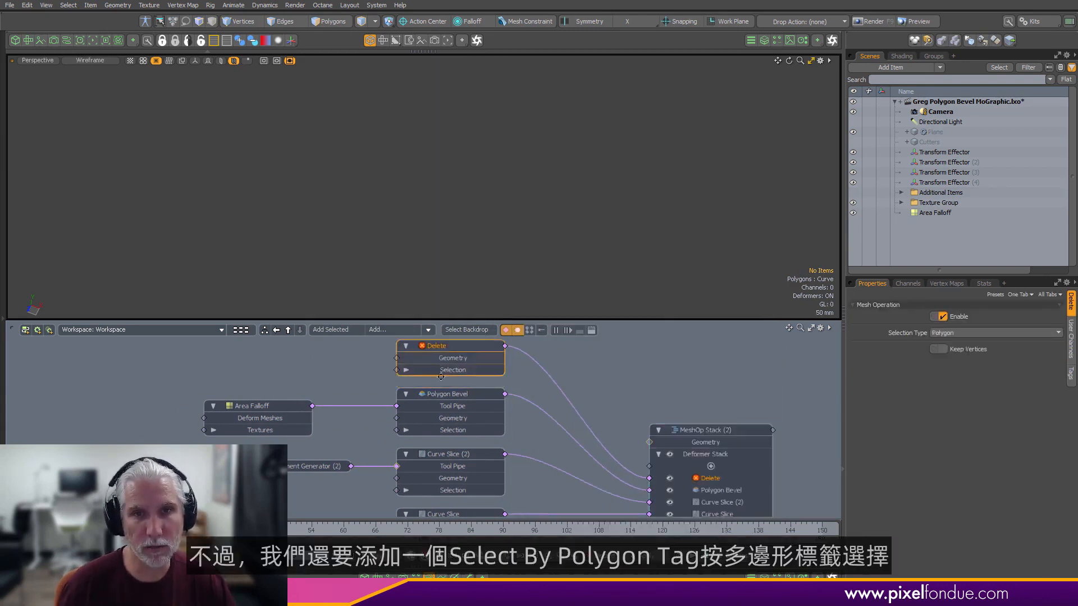
# - Add a Select By Polygon Tag node to the schematic and connect it to the Delete node's Selection input
pyautogui.moveTo(396, 389); pyautogui.dragTo(474, 432, button='middle')
pyautogui.click(471, 332)
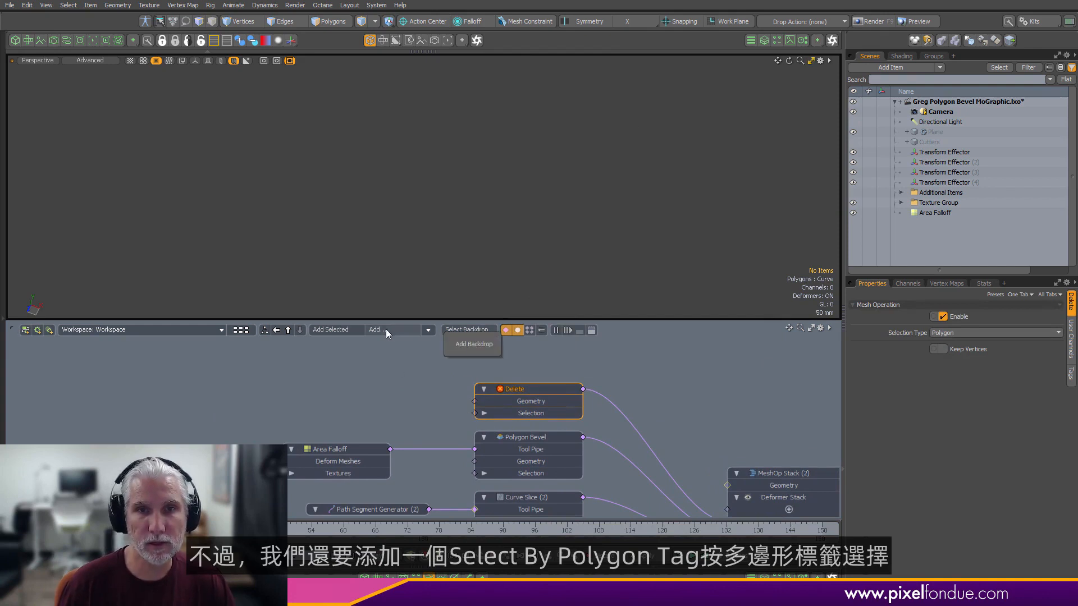
pyautogui.click(342, 328)
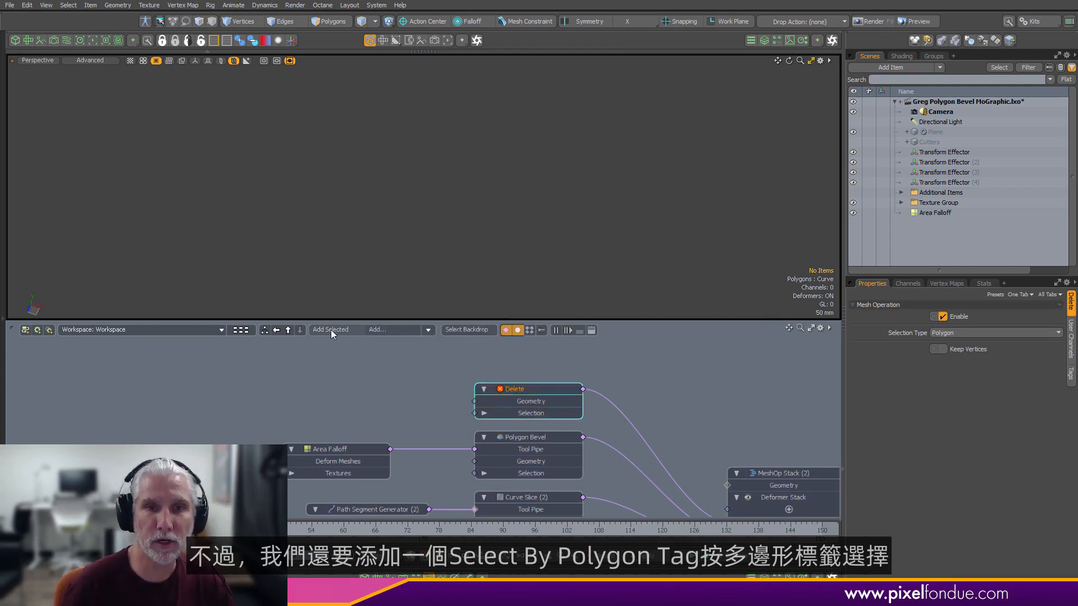
pyautogui.click(380, 349)
pyautogui.click(380, 332)
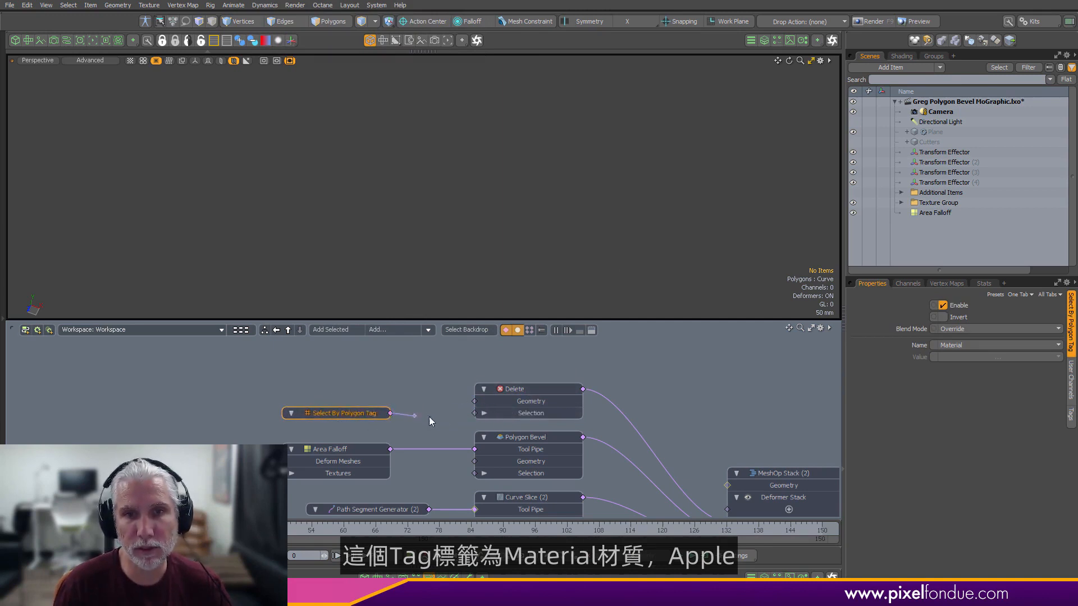
pyautogui.moveTo(430, 418); pyautogui.dragTo(474, 413)
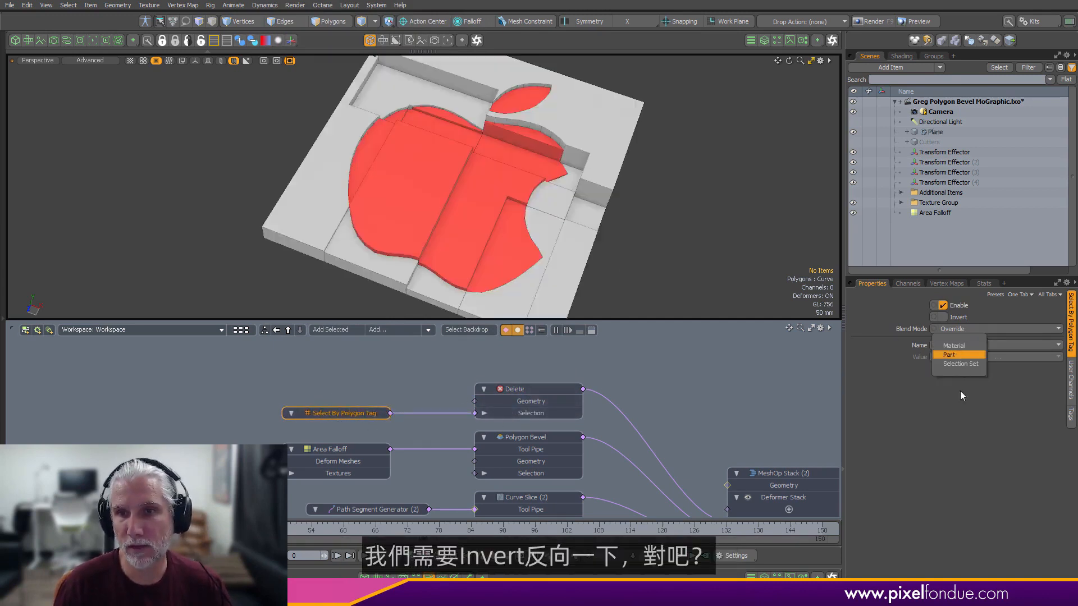
# - Set the Select By Polygon Tag to the Apple material tag and invert the selection
pyautogui.click(976, 358)
pyautogui.click(632, 370)
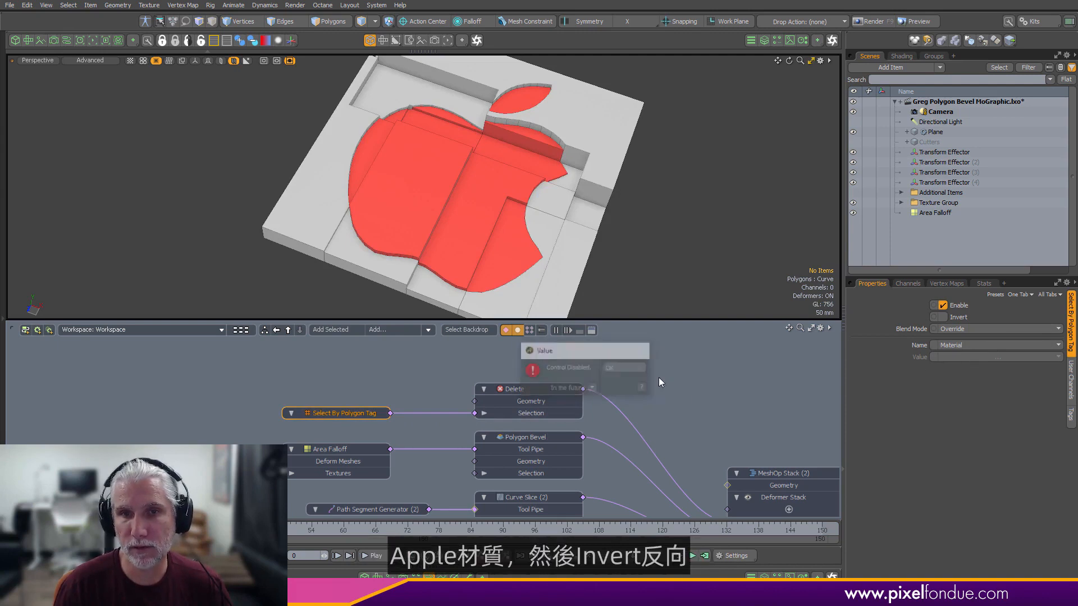
pyautogui.click(658, 377)
pyautogui.click(320, 413)
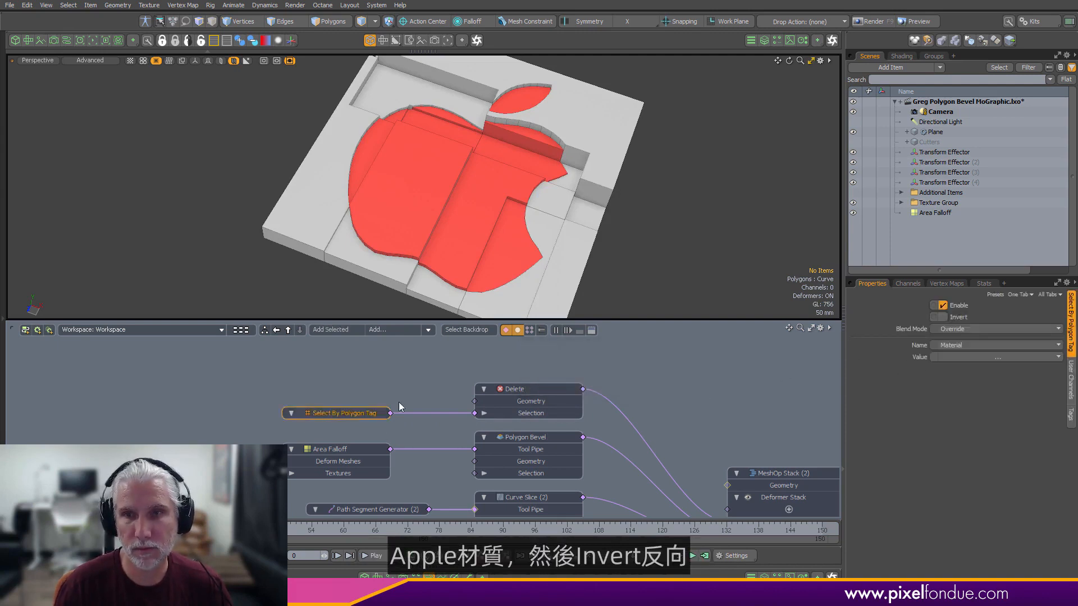
pyautogui.click(974, 358)
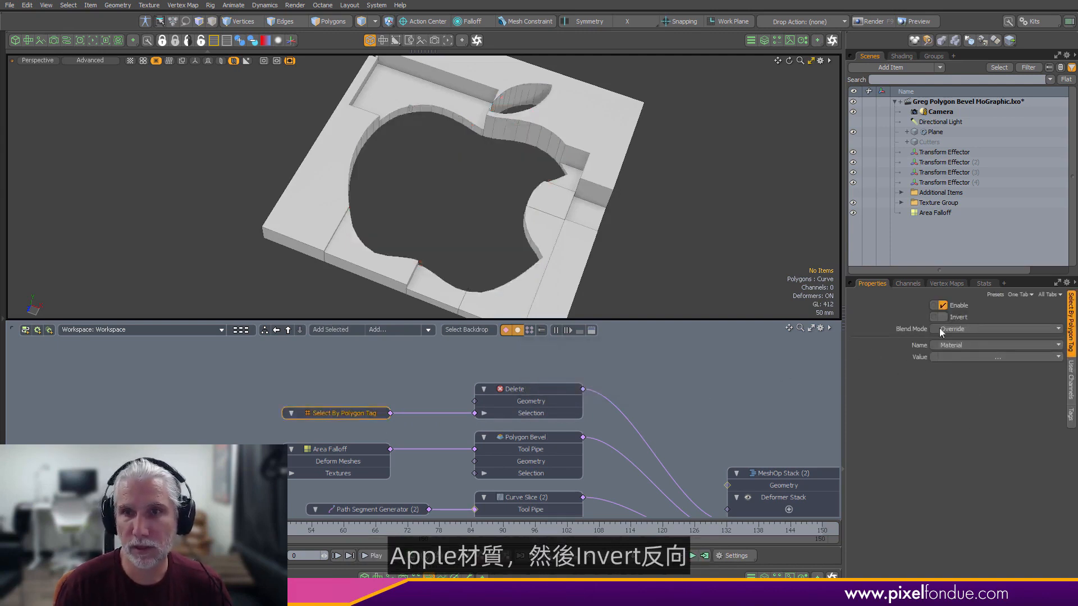
pyautogui.click(952, 319)
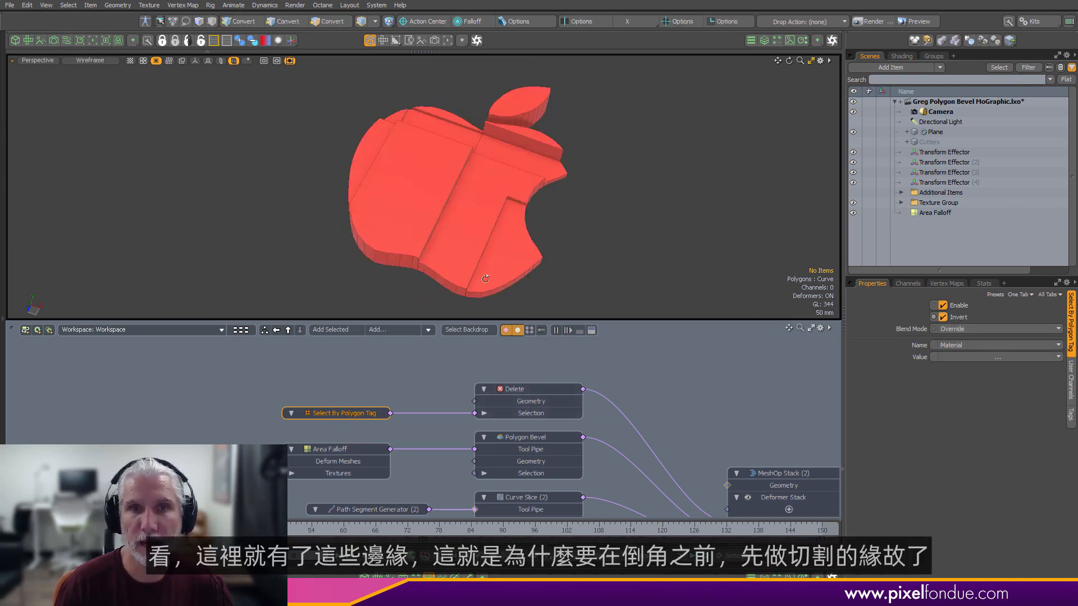
# - Try to move Polygon Bevel below Curve Slice in the MeshOp Stack (2) order
pyautogui.keyDown('alt'); pyautogui.moveTo(449, 221); pyautogui.dragTo(281, 174); pyautogui.keyUp('alt')
pyautogui.keyDown('alt'); pyautogui.moveTo(280, 174); pyautogui.dragTo(586, 210); pyautogui.keyUp('alt')
pyautogui.keyDown('alt'); pyautogui.moveTo(718, 402); pyautogui.dragTo(639, 379); pyautogui.keyUp('alt')
pyautogui.keyDown('alt'); pyautogui.moveTo(640, 380); pyautogui.dragTo(626, 421); pyautogui.keyUp('alt')
pyautogui.keyDown('ctrl'); pyautogui.keyDown('alt'); pyautogui.moveTo(590, 455); pyautogui.dragTo(660, 468); pyautogui.keyUp('alt'); pyautogui.keyUp('ctrl')
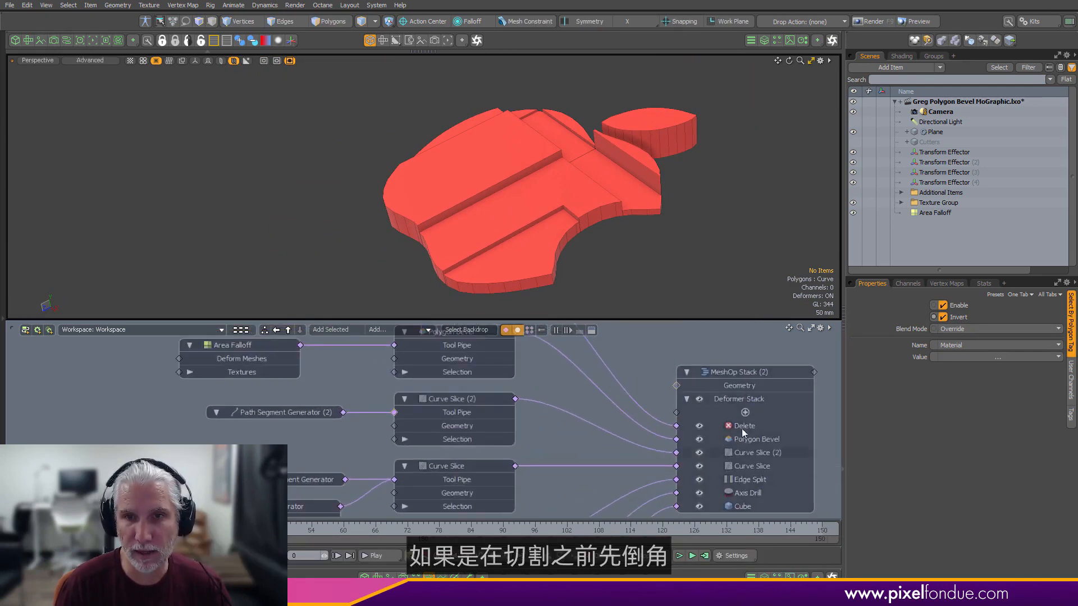
pyautogui.click(732, 442)
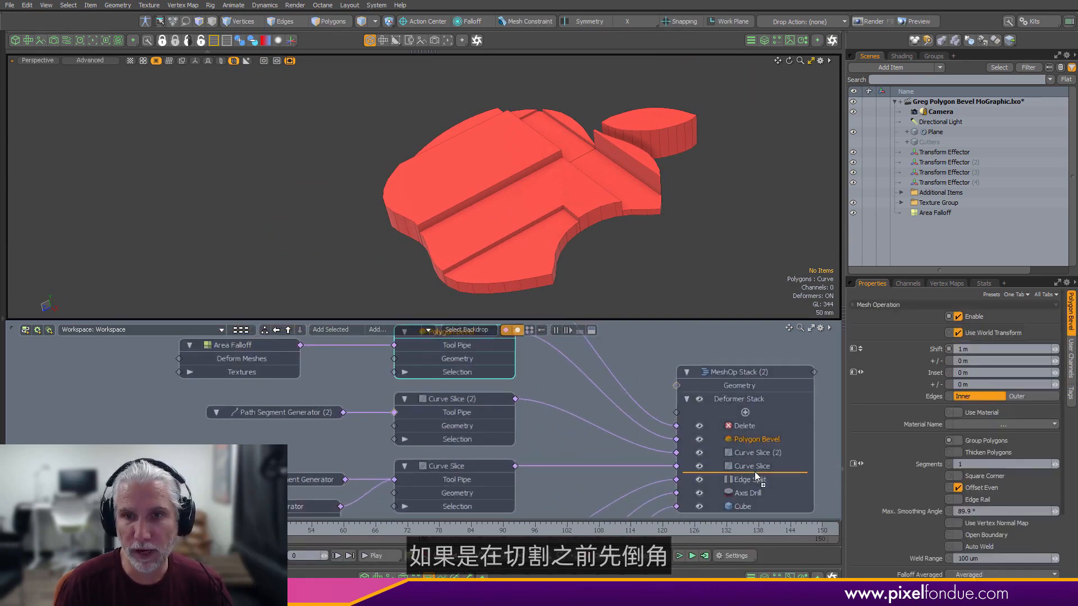
pyautogui.moveTo(755, 477); pyautogui.dragTo(756, 475)
pyautogui.keyDown('alt'); pyautogui.moveTo(457, 159); pyautogui.dragTo(766, 438); pyautogui.keyUp('alt')
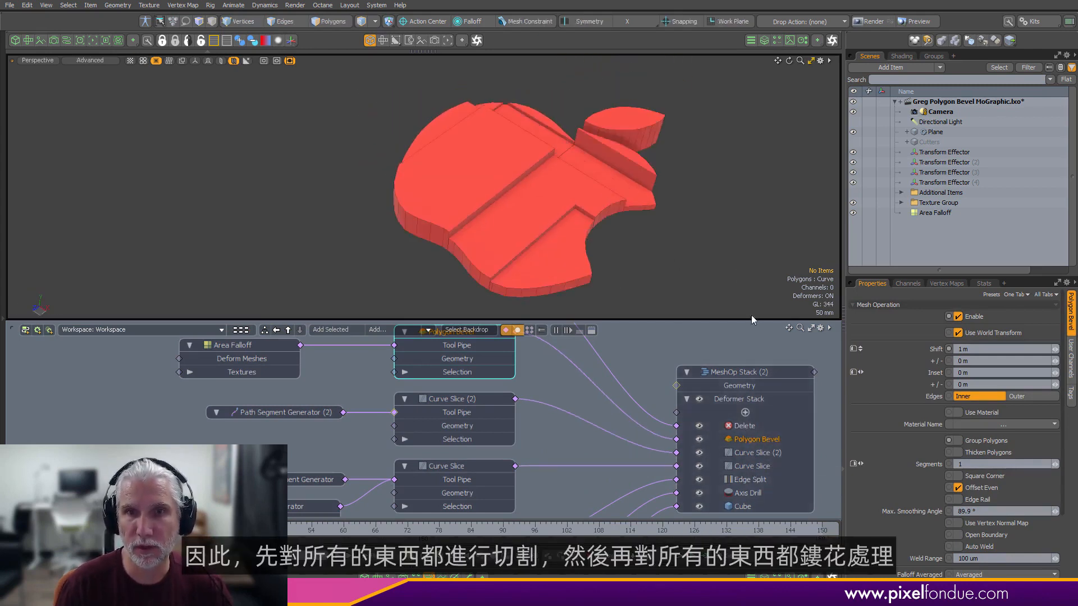
pyautogui.keyDown('alt'); pyautogui.moveTo(654, 266); pyautogui.dragTo(410, 297); pyautogui.keyUp('alt')
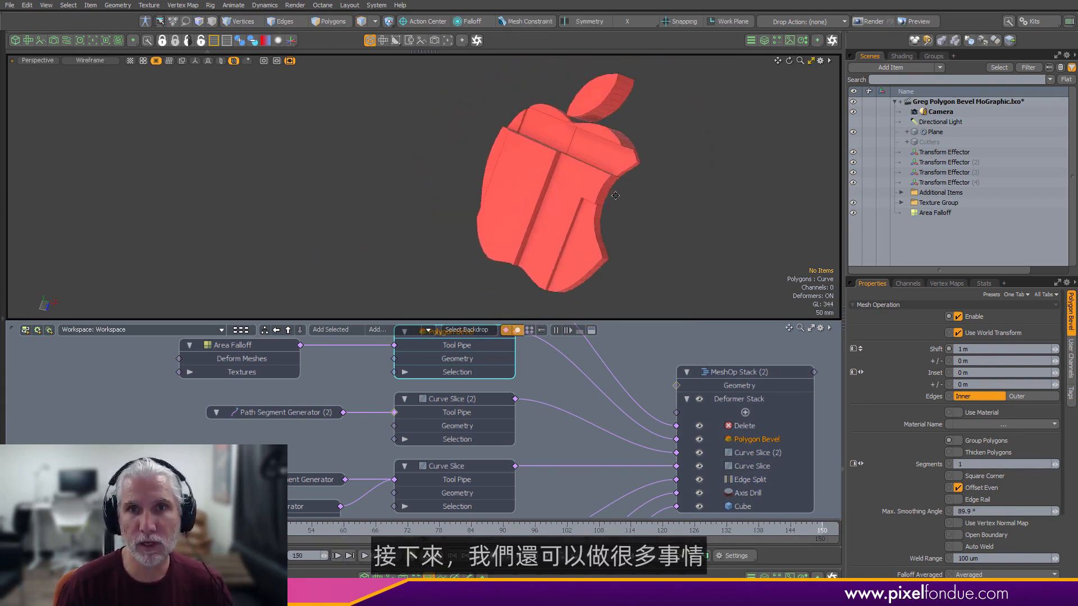
# - Add an Axis Slice operation at the top of MeshOp Stack (2)
pyautogui.moveTo(599, 197)
pyautogui.keyDown('alt'); pyautogui.mouseDown()
pyautogui.moveTo(646, 197)
pyautogui.moveTo(584, 202)
pyautogui.mouseUp(); pyautogui.keyUp('alt')
pyautogui.scroll(-2, 623, 197)
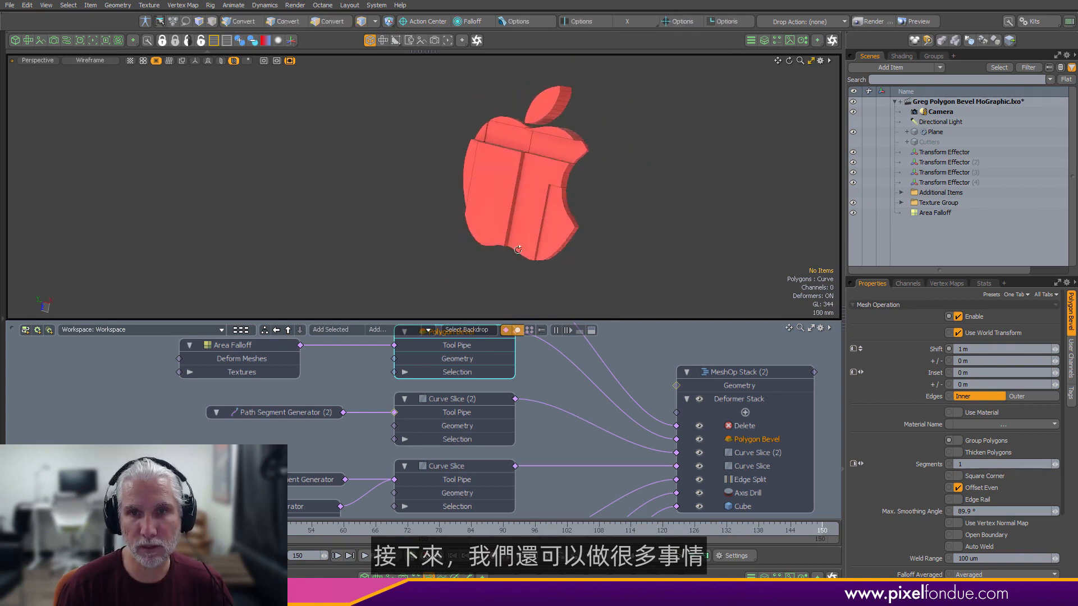
pyautogui.click(596, 447)
pyautogui.scroll(-4, 596, 447)
pyautogui.moveTo(589, 359)
pyautogui.keyDown('alt'); pyautogui.mouseDown()
pyautogui.moveTo(568, 418)
pyautogui.moveTo(515, 406)
pyautogui.moveTo(584, 363)
pyautogui.mouseUp(); pyautogui.keyUp('alt')
pyautogui.scroll(3, 589, 426)
pyautogui.moveTo(514, 387); pyautogui.dragTo(517, 399)
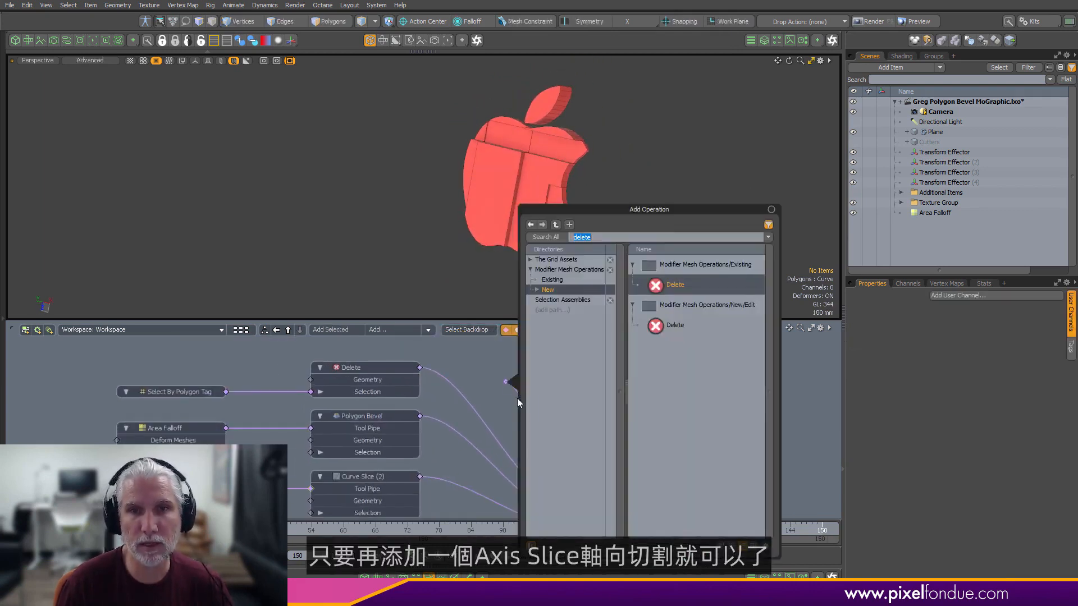
pyautogui.write('axis')
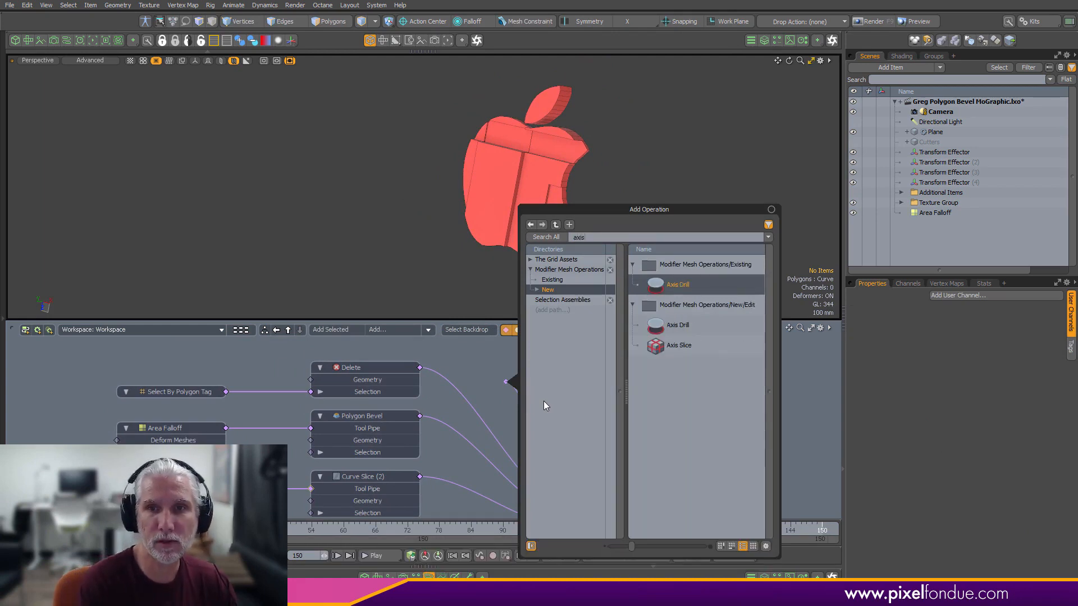
pyautogui.doubleClick(678, 345)
pyautogui.keyDown('alt'); pyautogui.moveTo(653, 364); pyautogui.dragTo(730, 441); pyautogui.keyUp('alt')
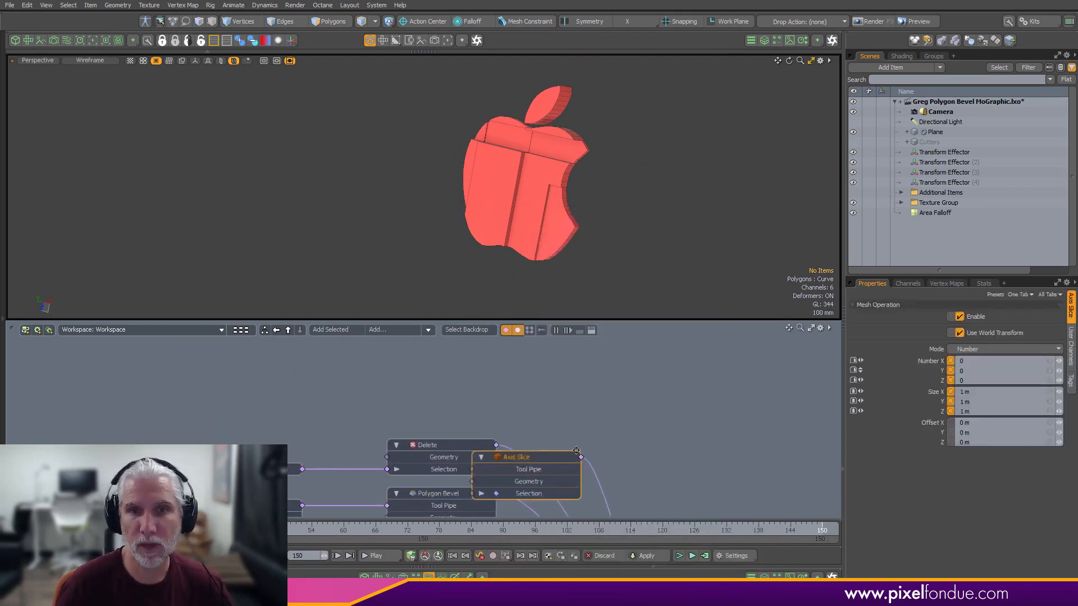
# - Place the Axis Slice node above Delete and set its slice number to 20 in X, 4 in Y and 20 in Z
pyautogui.moveTo(549, 461); pyautogui.dragTo(476, 387)
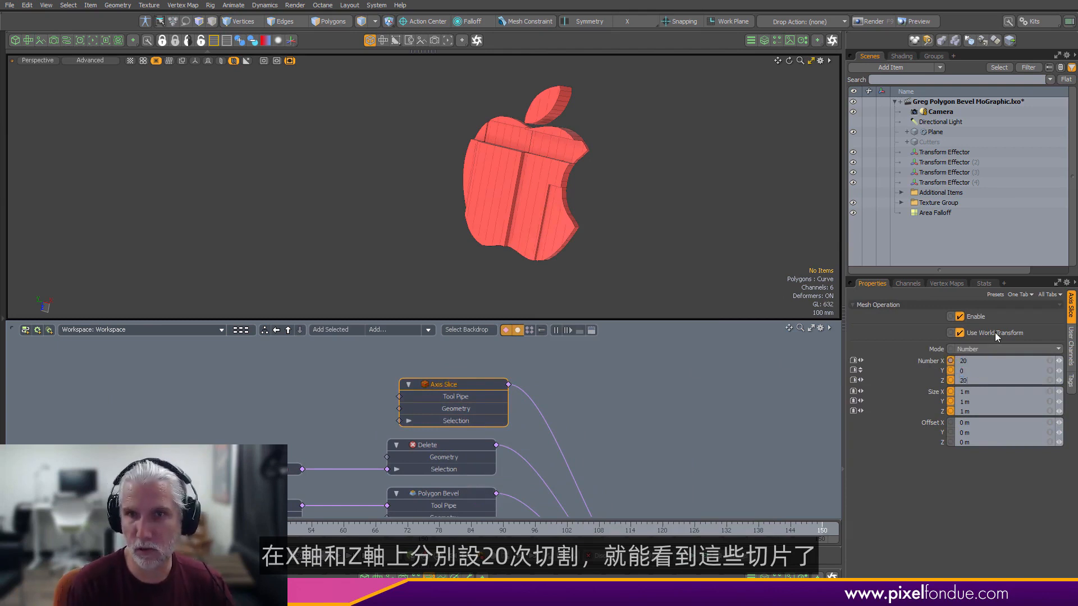
pyautogui.scroll(5, 635, 151)
pyautogui.keyDown('alt'); pyautogui.moveTo(635, 151); pyautogui.dragTo(565, 165); pyautogui.keyUp('alt')
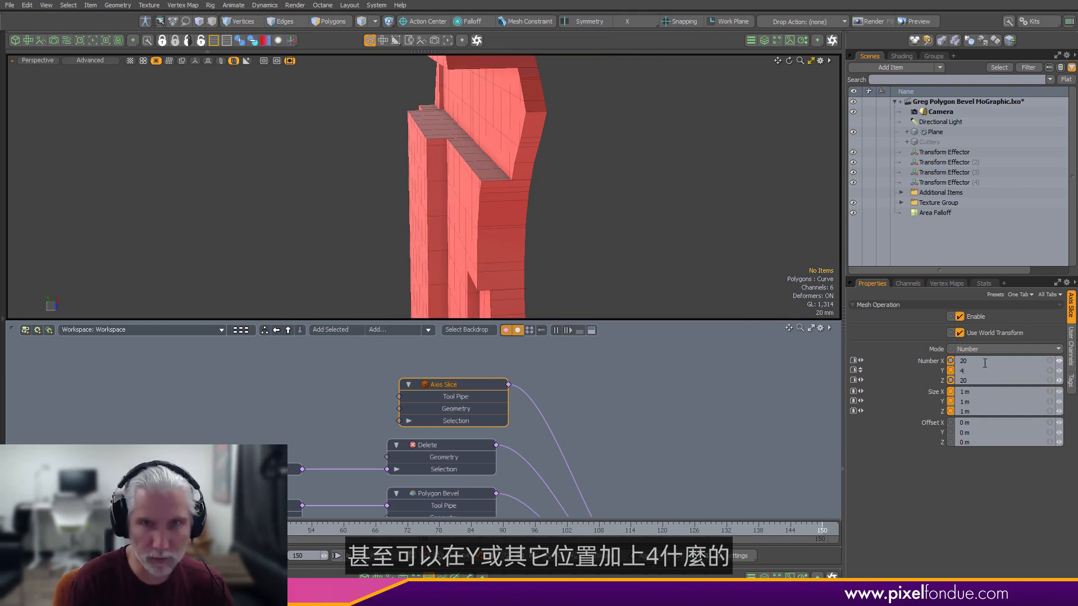
pyautogui.scroll(-4, 667, 200)
pyautogui.keyDown('alt'); pyautogui.moveTo(667, 200); pyautogui.dragTo(675, 222); pyautogui.keyUp('alt')
pyautogui.scroll(-2, 690, 183)
# - Add a Bend Effector operation at the top of MeshOp Stack (2) and place the effector node beside Bend (Full Mesh)
pyautogui.scroll(-3, 603, 411)
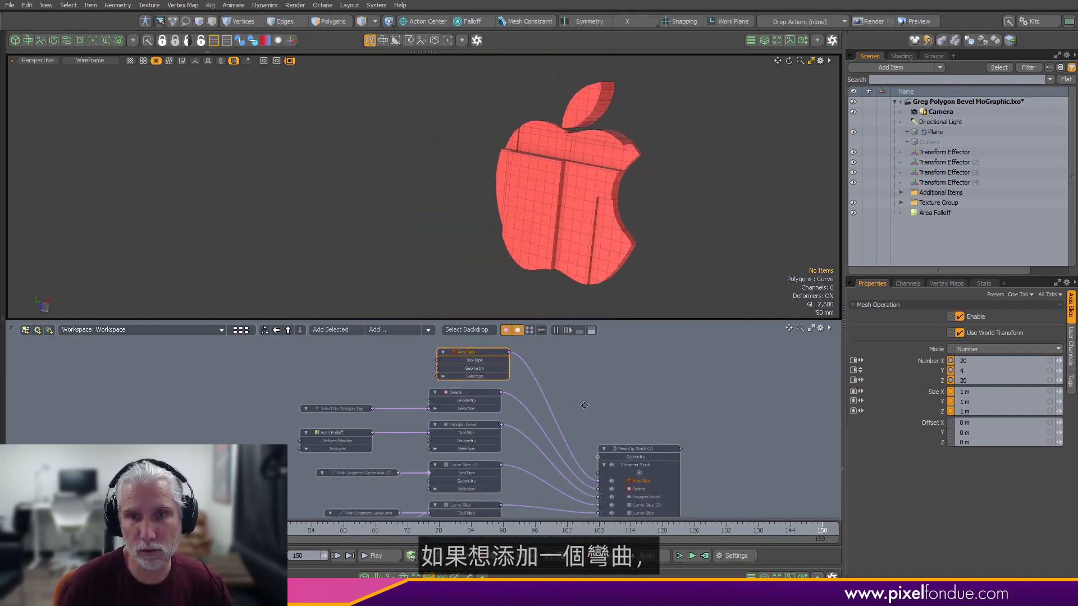
pyautogui.moveTo(585, 406)
pyautogui.keyDown('alt'); pyautogui.mouseDown()
pyautogui.moveTo(584, 442)
pyautogui.moveTo(577, 424)
pyautogui.mouseUp(); pyautogui.keyUp('alt')
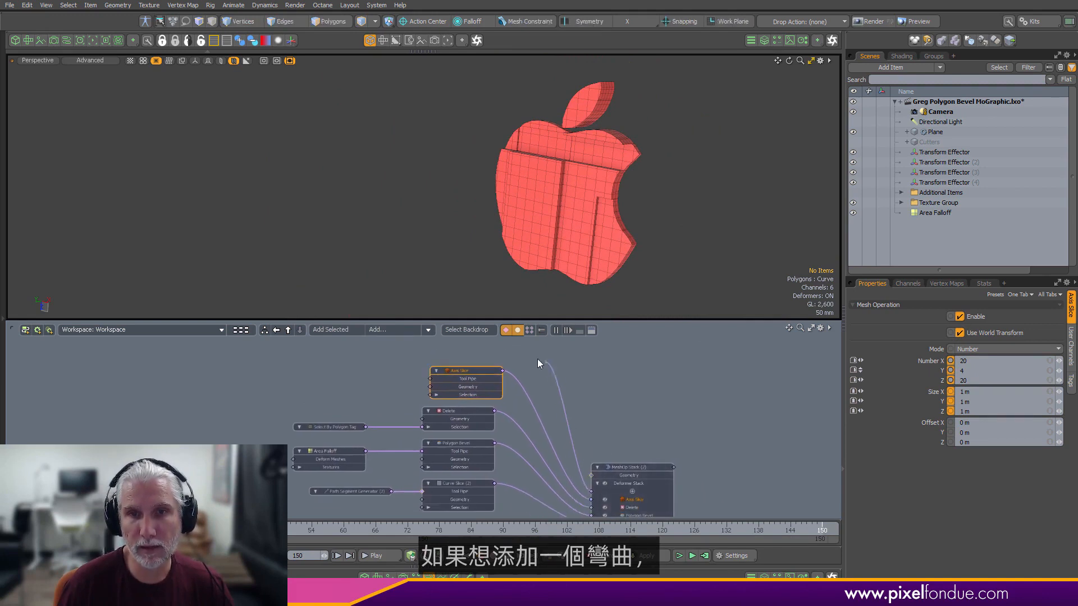
pyautogui.moveTo(538, 363); pyautogui.dragTo(537, 363)
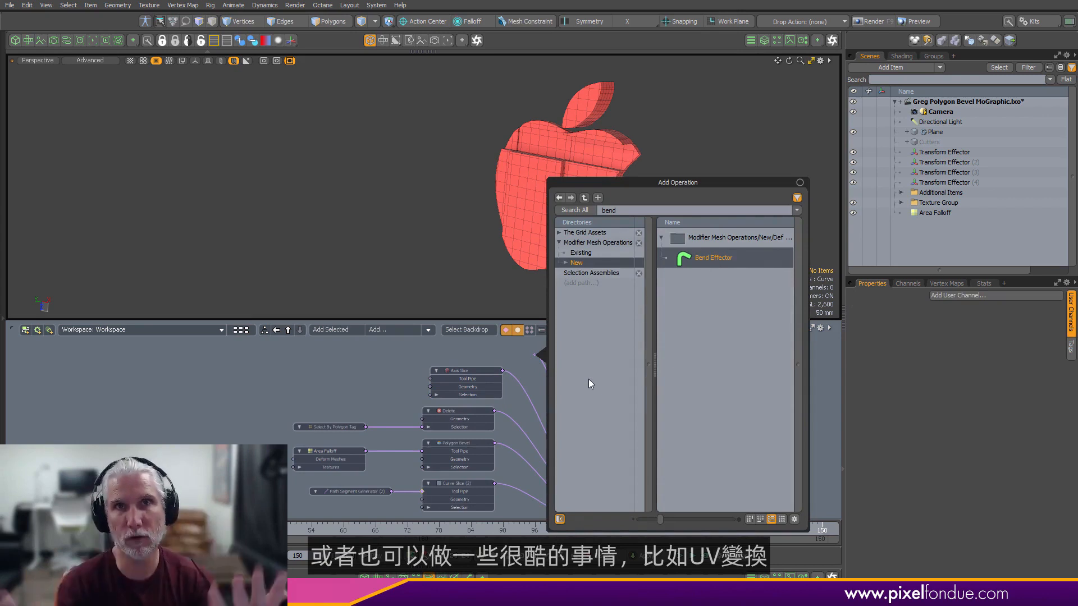
pyautogui.doubleClick(713, 259)
pyautogui.click(644, 367)
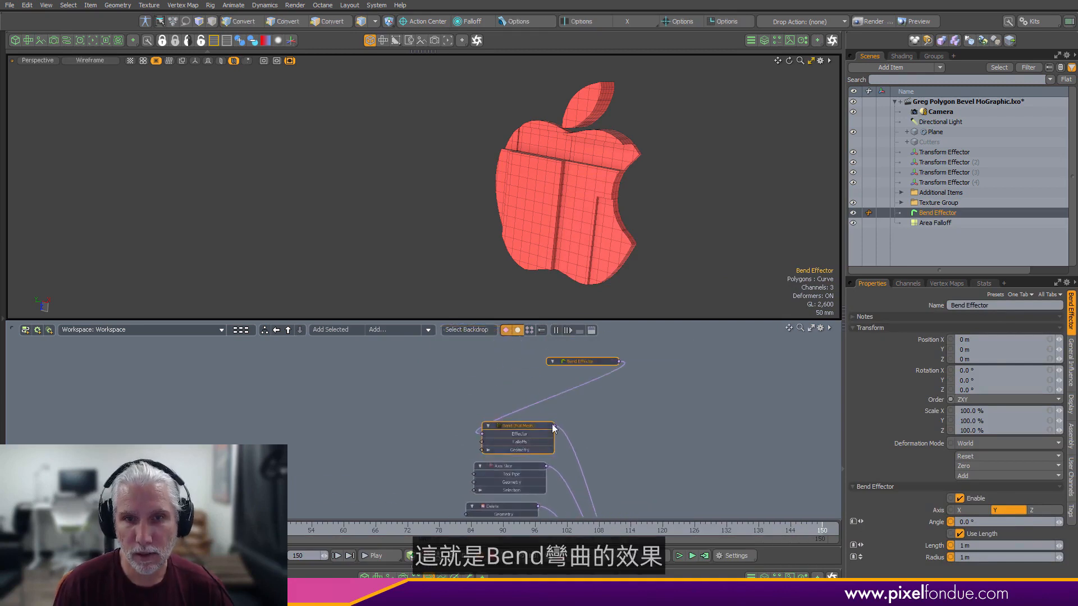
pyautogui.click(571, 401)
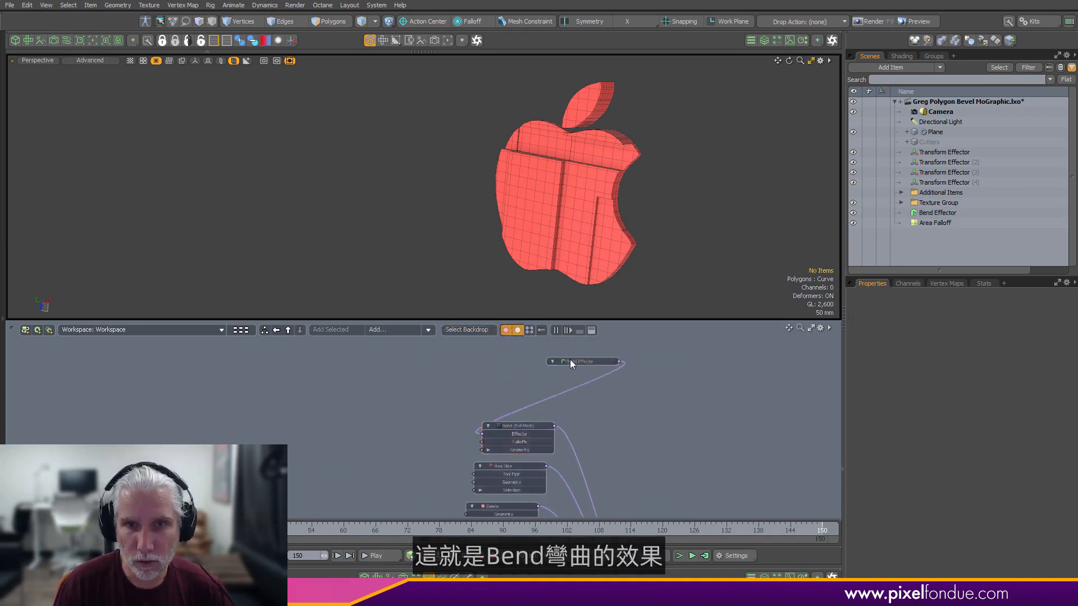
pyautogui.moveTo(483, 393); pyautogui.dragTo(401, 434)
pyautogui.scroll(2, 514, 406)
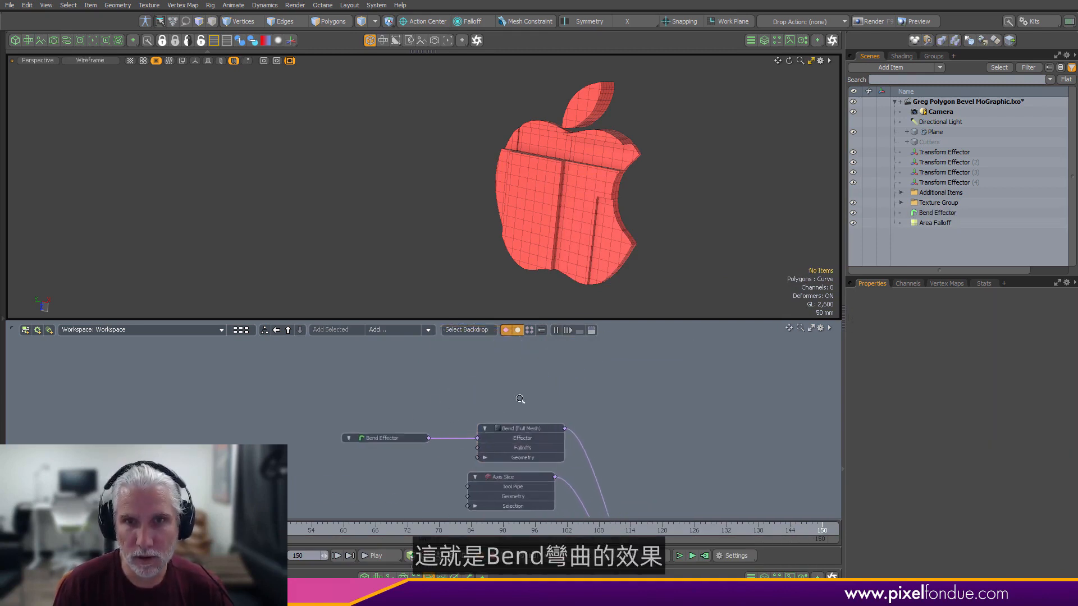
# - Show the work plane grid and the locators in the perspective viewport
pyautogui.keyDown('alt'); pyautogui.moveTo(576, 145); pyautogui.dragTo(612, 136); pyautogui.keyUp('alt')
pyautogui.hotkey('ctrl', '6')
pyautogui.keyDown('alt'); pyautogui.moveTo(612, 232); pyautogui.dragTo(611, 176); pyautogui.keyUp('alt')
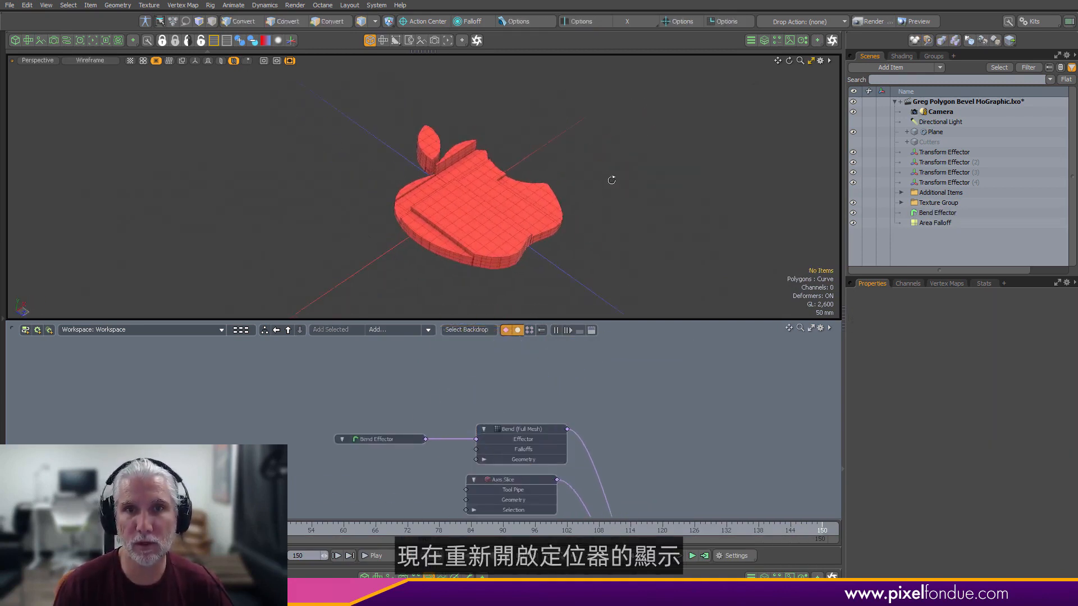
pyautogui.hotkey('ctrl', '6')
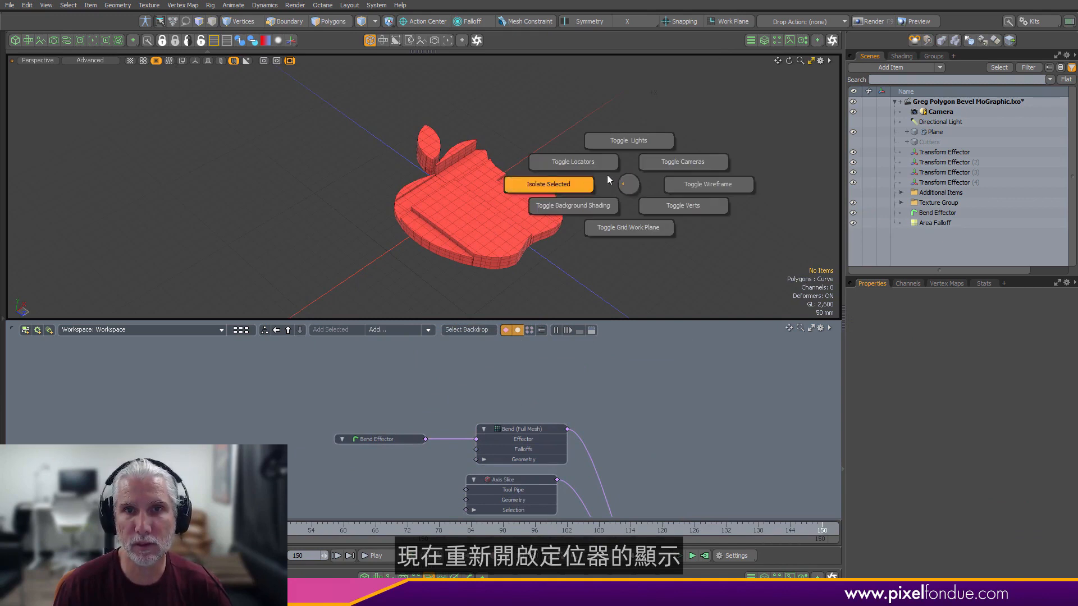
pyautogui.click(573, 162)
pyautogui.moveTo(573, 162)
pyautogui.keyDown('alt'); pyautogui.mouseDown()
pyautogui.moveTo(664, 123)
pyautogui.moveTo(556, 162)
pyautogui.mouseUp(); pyautogui.keyUp('alt')
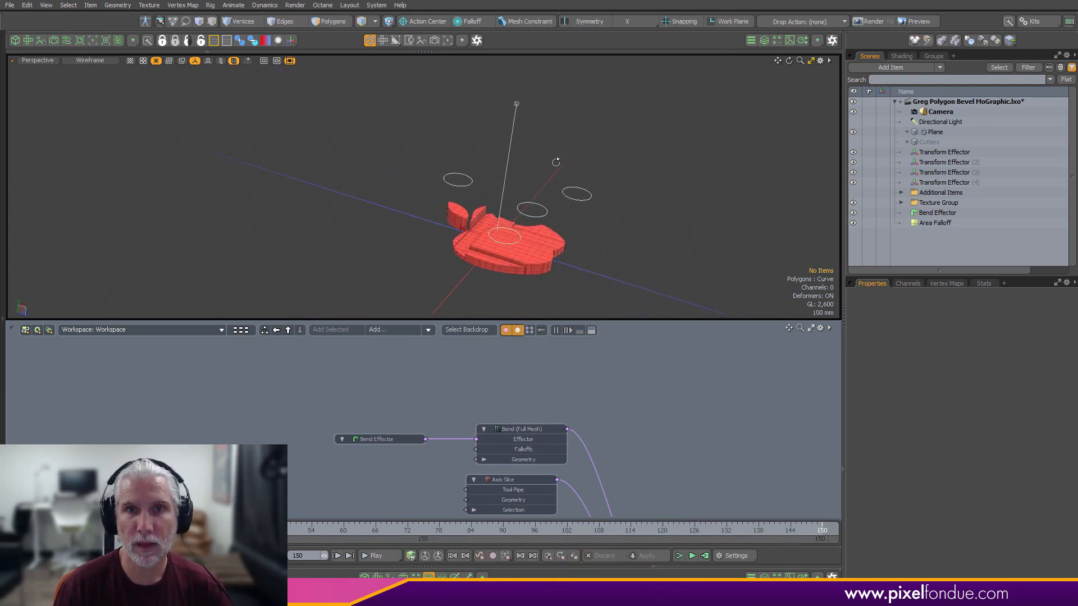
# - Rotate the Bend Effector to -90° in X and move it along Z to 380 mm
pyautogui.click(509, 162)
pyautogui.press('e')
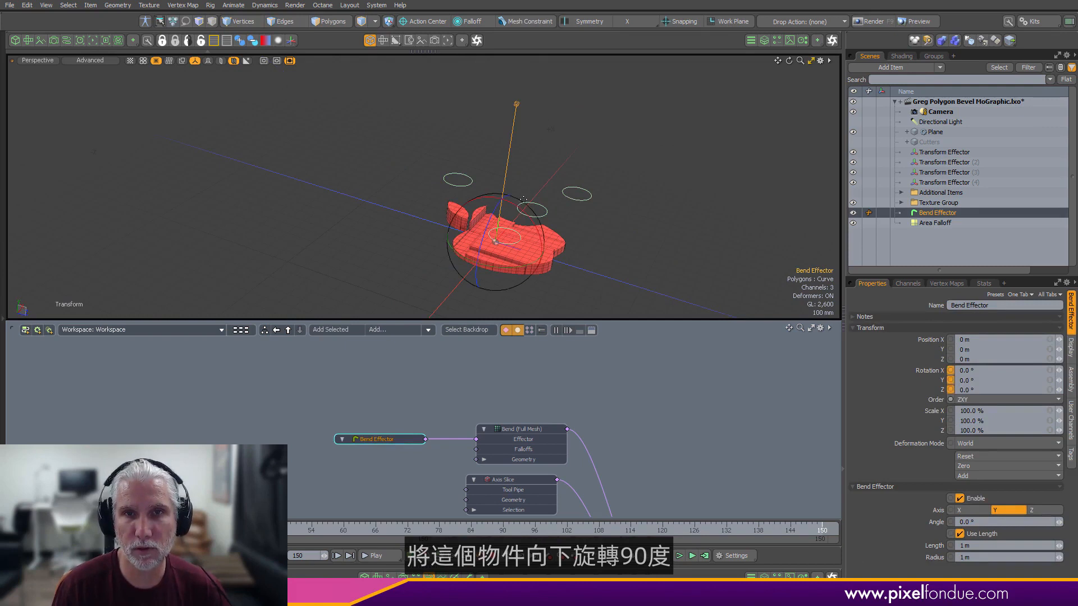
pyautogui.moveTo(516, 210); pyautogui.dragTo(374, 306)
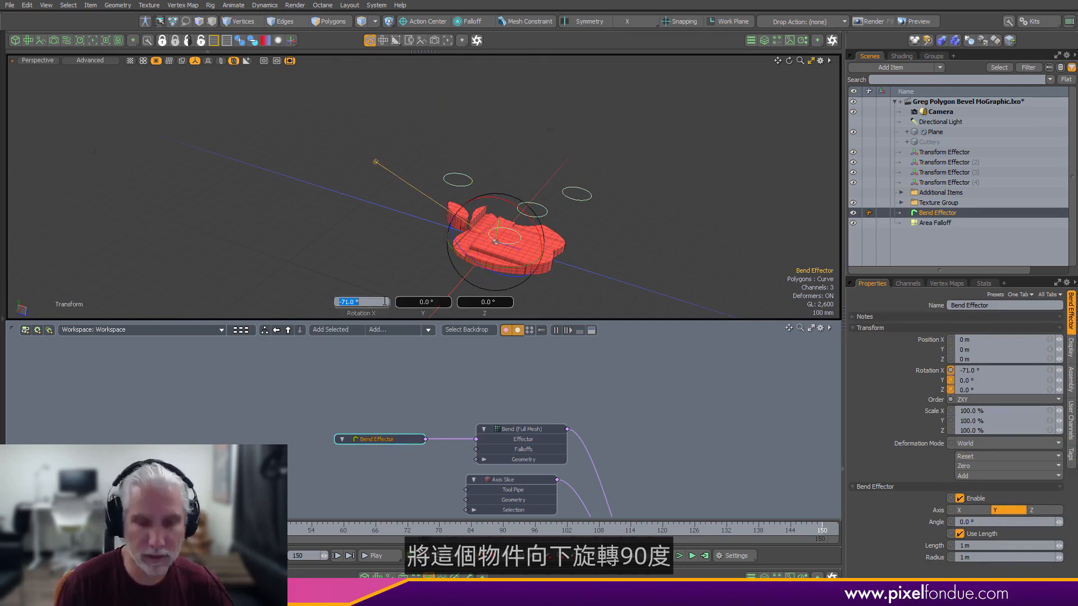
pyautogui.click(385, 303)
pyautogui.write('-90')
pyautogui.press('Return')
pyautogui.press('w')
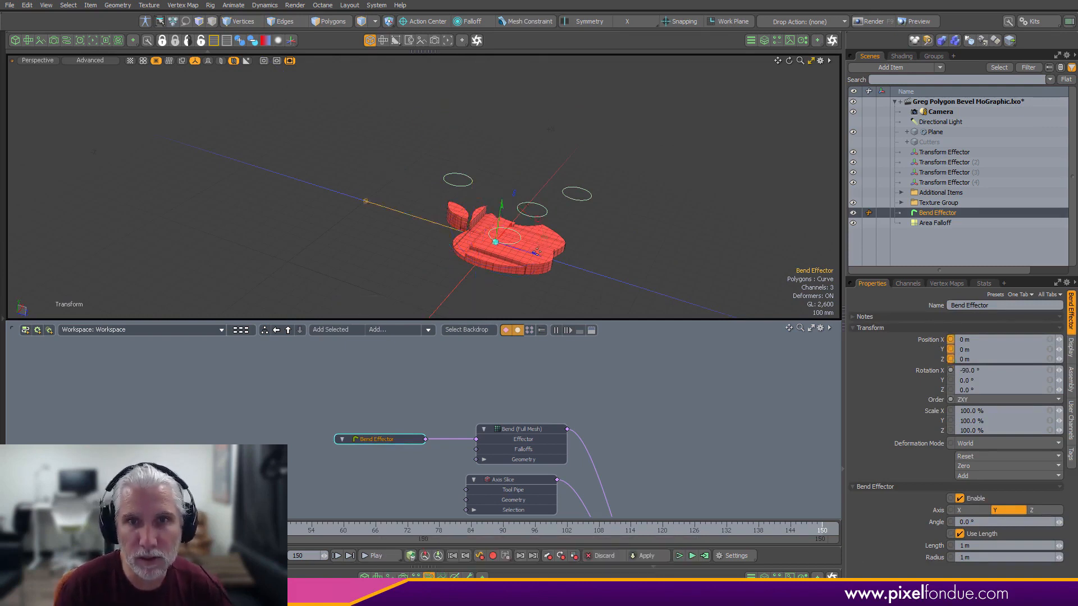
pyautogui.moveTo(536, 254); pyautogui.dragTo(589, 271)
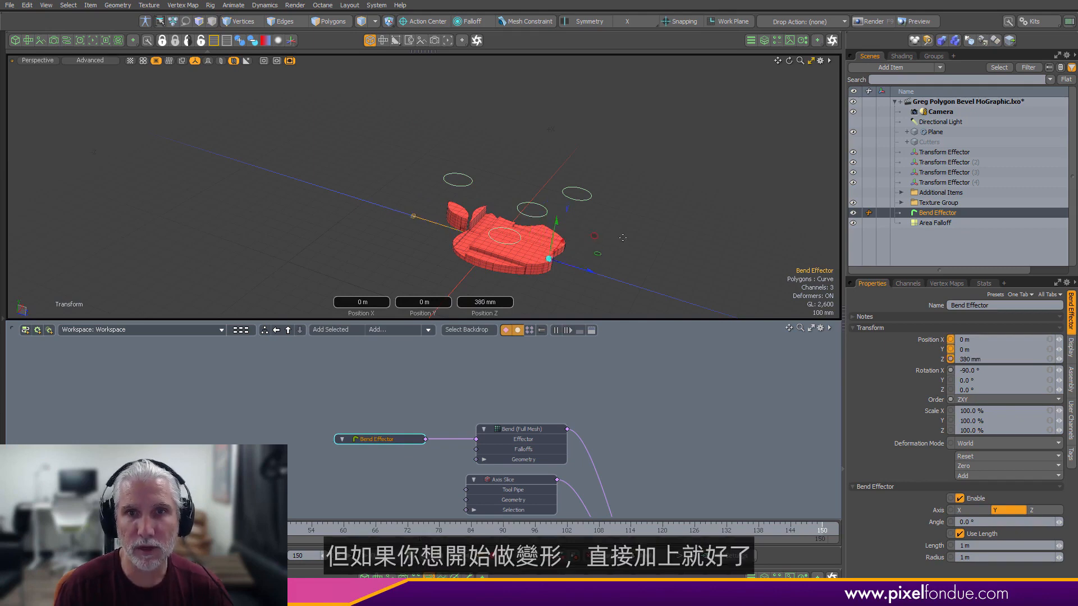
# - Hide the schematic to enlarge the viewport and haul the Bend Effector's angle to about 146°
pyautogui.press('q')
pyautogui.scroll(5, 528, 275)
pyautogui.press('c')
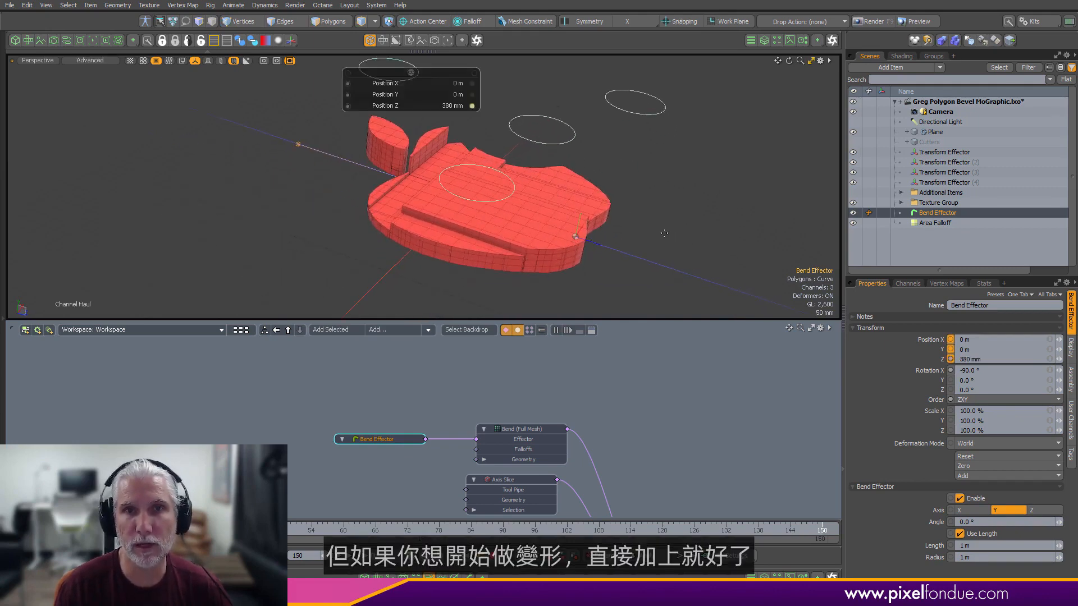
pyautogui.press('F5')
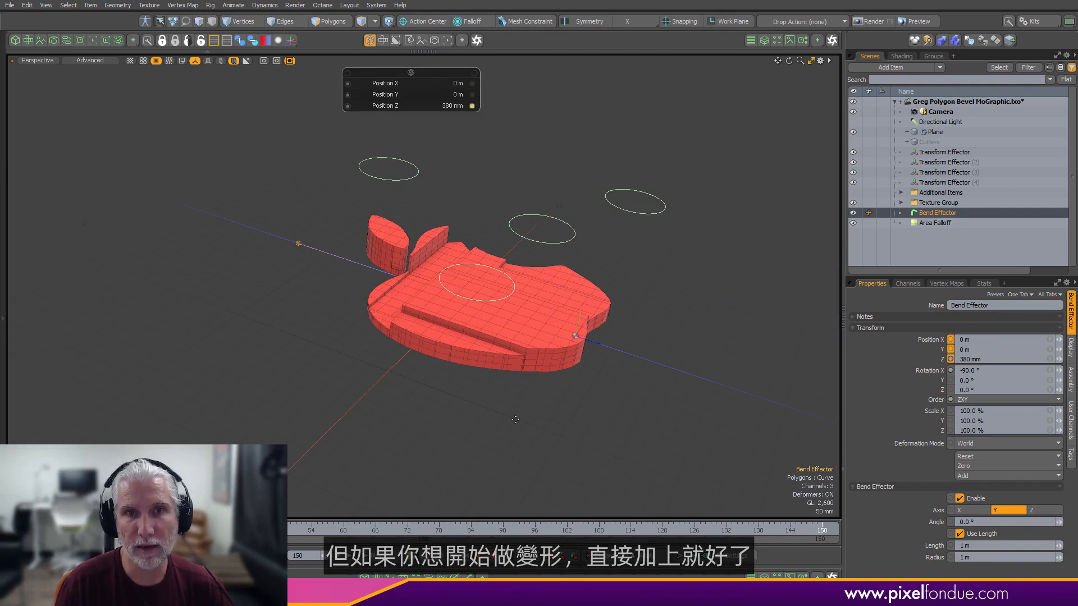
pyautogui.press('q')
pyautogui.click(937, 203)
pyautogui.click(936, 213)
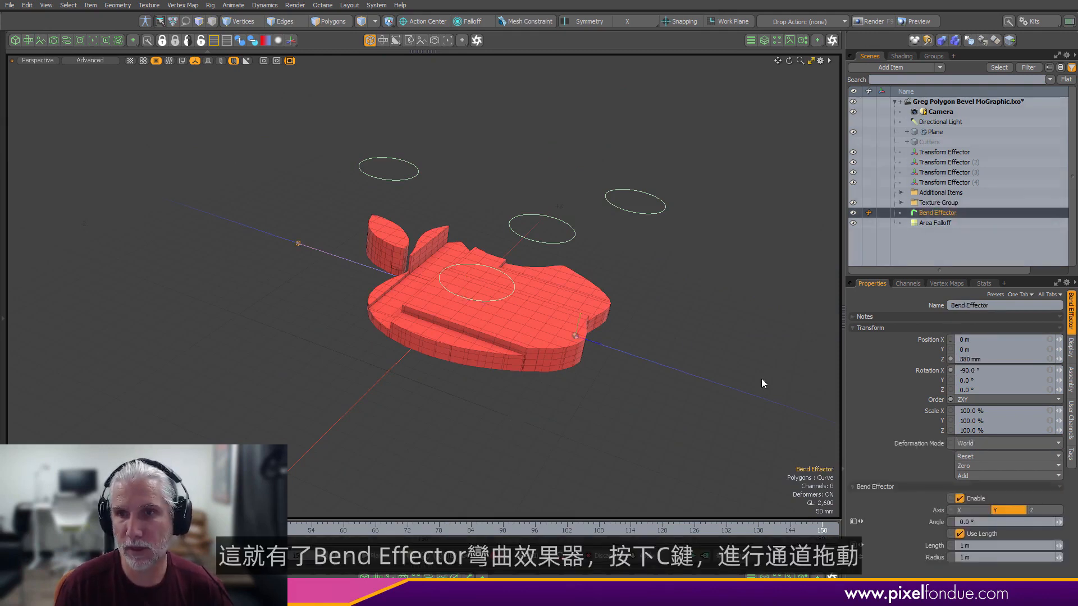
pyautogui.press('c')
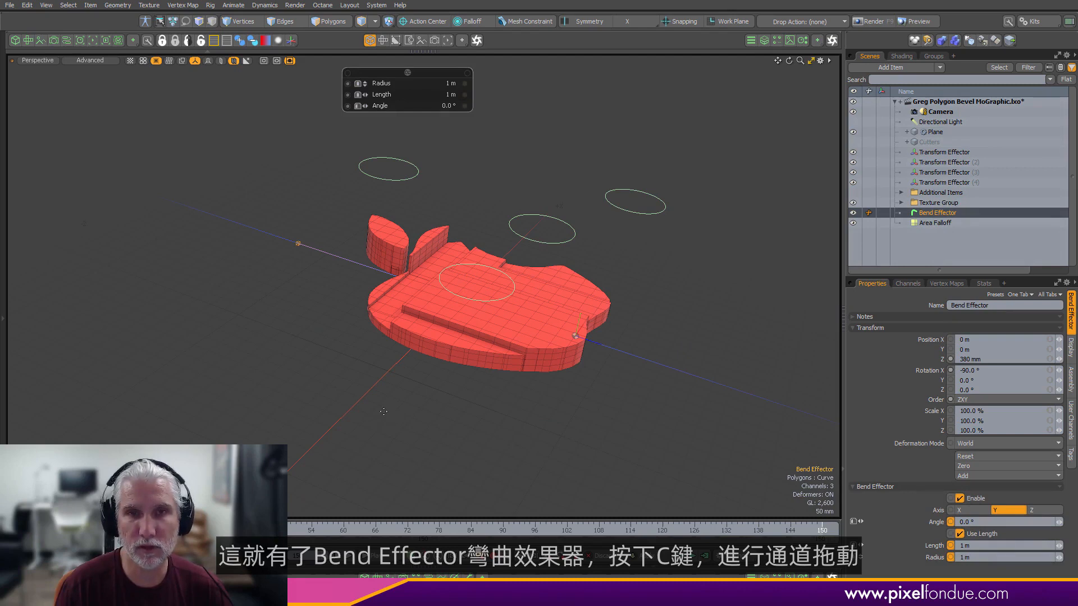
pyautogui.moveTo(384, 411); pyautogui.dragTo(471, 412)
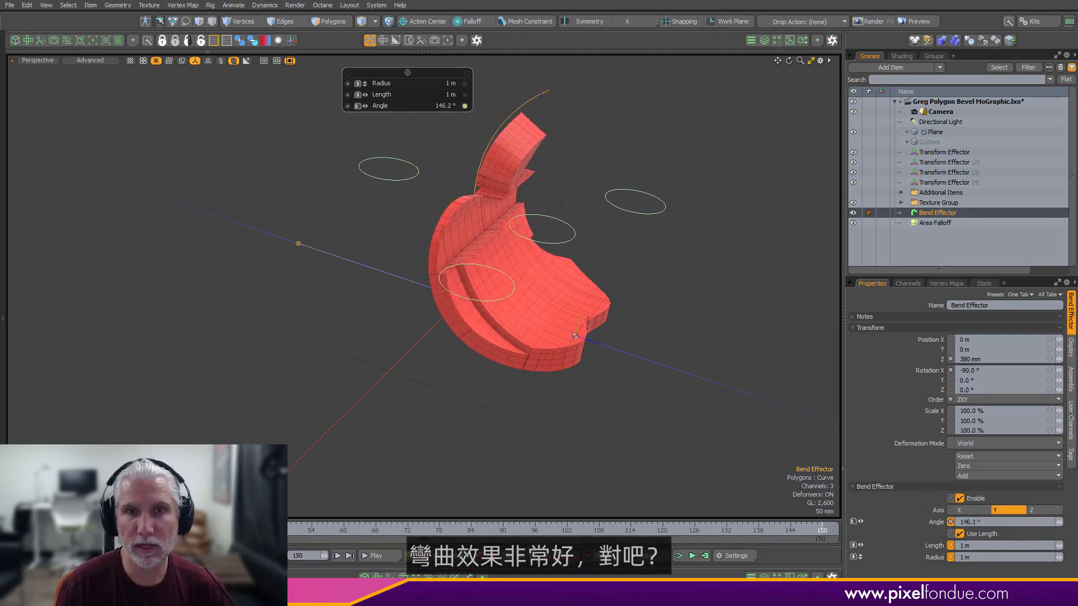
pyautogui.moveTo(914, 363); pyautogui.dragTo(911, 363)
pyautogui.moveTo(599, 406)
pyautogui.keyDown('alt'); pyautogui.mouseDown()
pyautogui.moveTo(242, 307)
pyautogui.moveTo(513, 368)
pyautogui.mouseUp(); pyautogui.keyUp('alt')
# - Play the animation to review the bent logo, hiding the locators and work plane grid
pyautogui.press('Up')
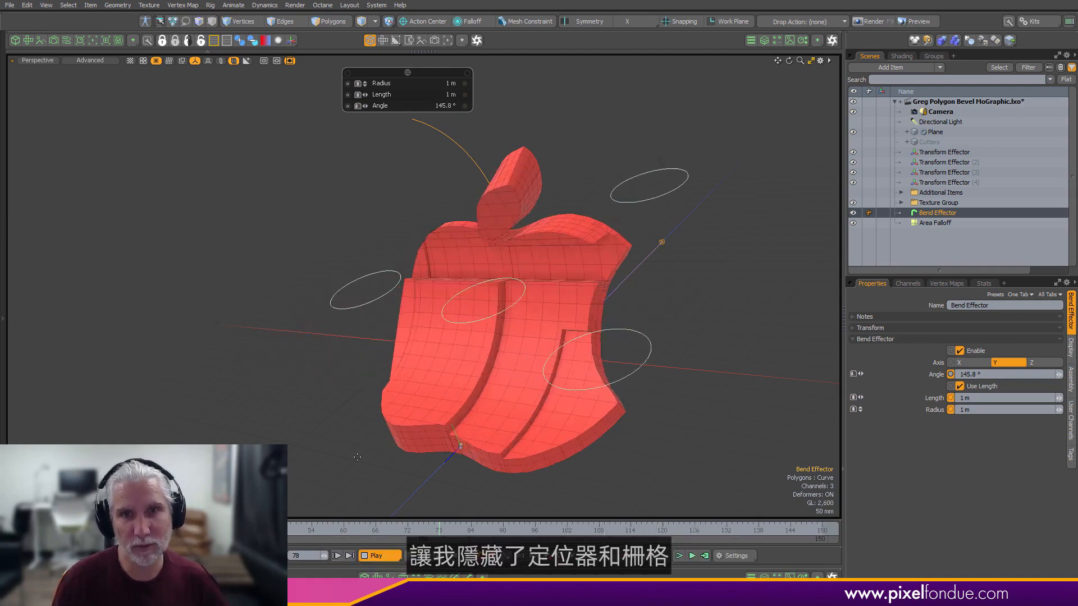
pyautogui.hotkey('ctrl', '3')
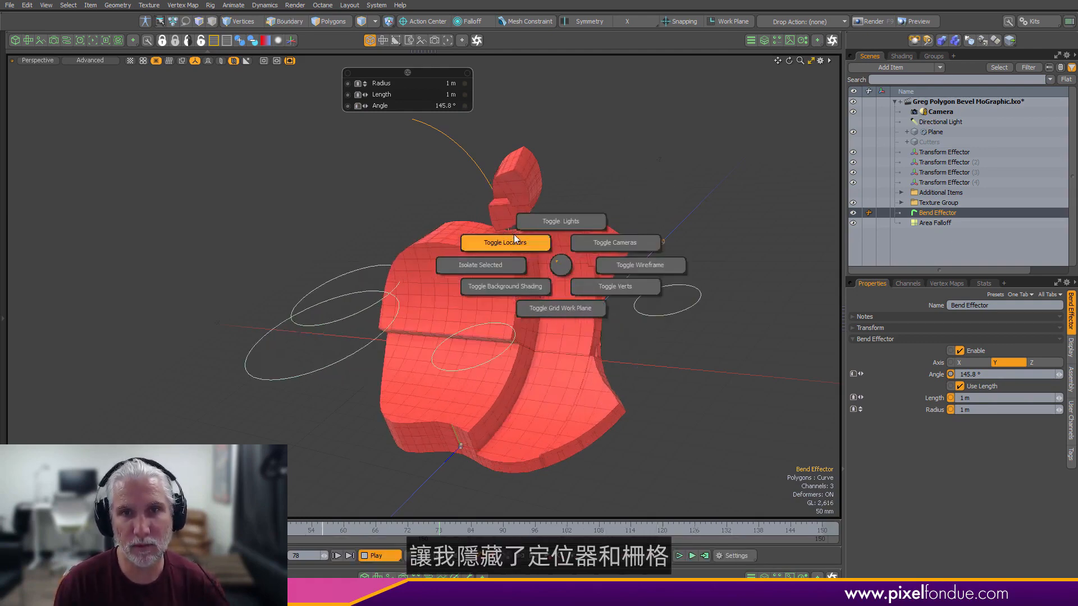
pyautogui.click(514, 237)
pyautogui.hotkey('ctrl', '3')
pyautogui.click(565, 478)
pyautogui.keyDown('alt'); pyautogui.moveTo(565, 478); pyautogui.dragTo(665, 301); pyautogui.keyUp('alt')
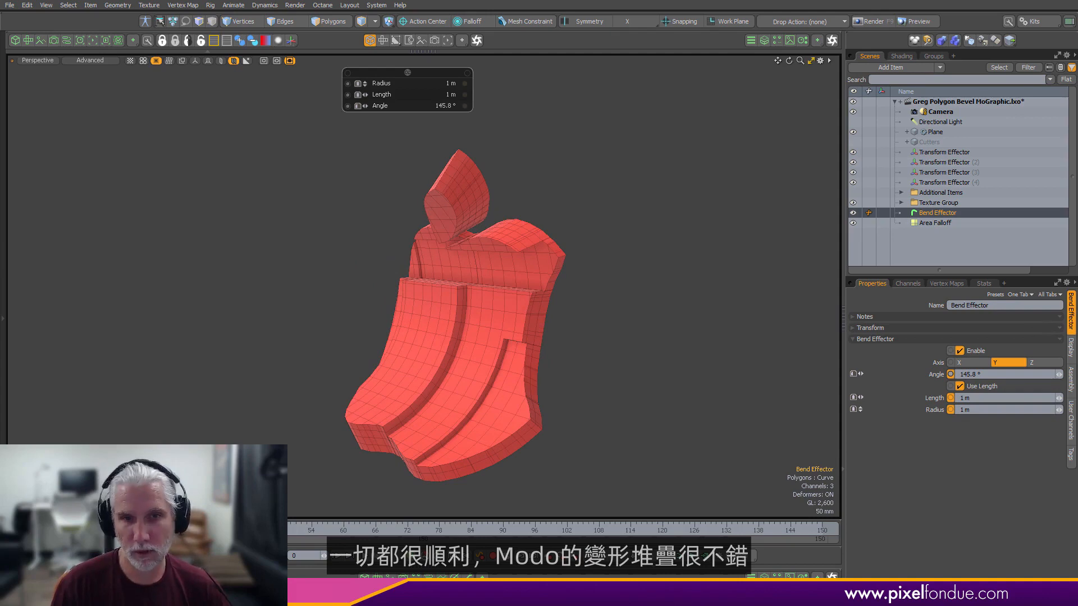
# - Reopen the schematic, disconnect Bend (Full Mesh) from MeshOp Stack (2), and delete it together with the Bend Effector
pyautogui.click(429, 577)
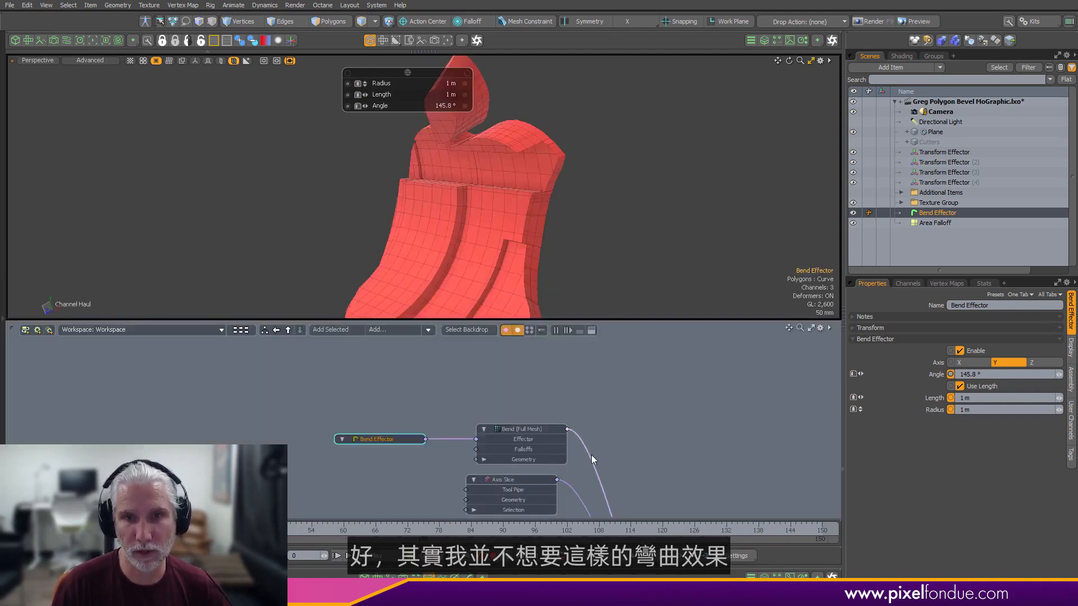
pyautogui.moveTo(588, 453)
pyautogui.mouseDown()
pyautogui.moveTo(595, 439)
pyautogui.moveTo(593, 465)
pyautogui.mouseUp()
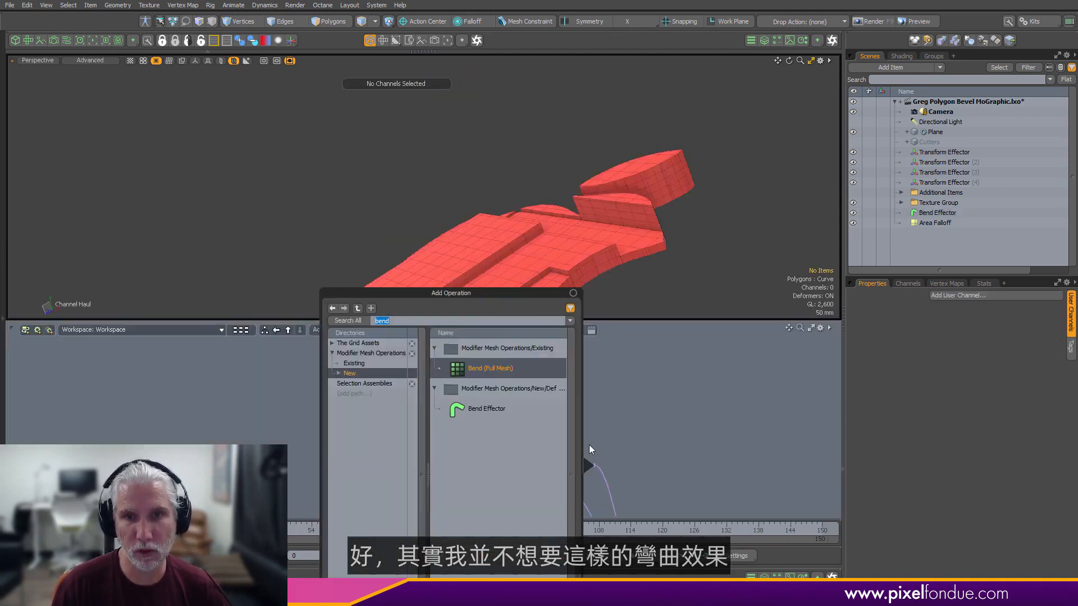
pyautogui.click(573, 293)
pyautogui.moveTo(630, 362); pyautogui.dragTo(283, 446)
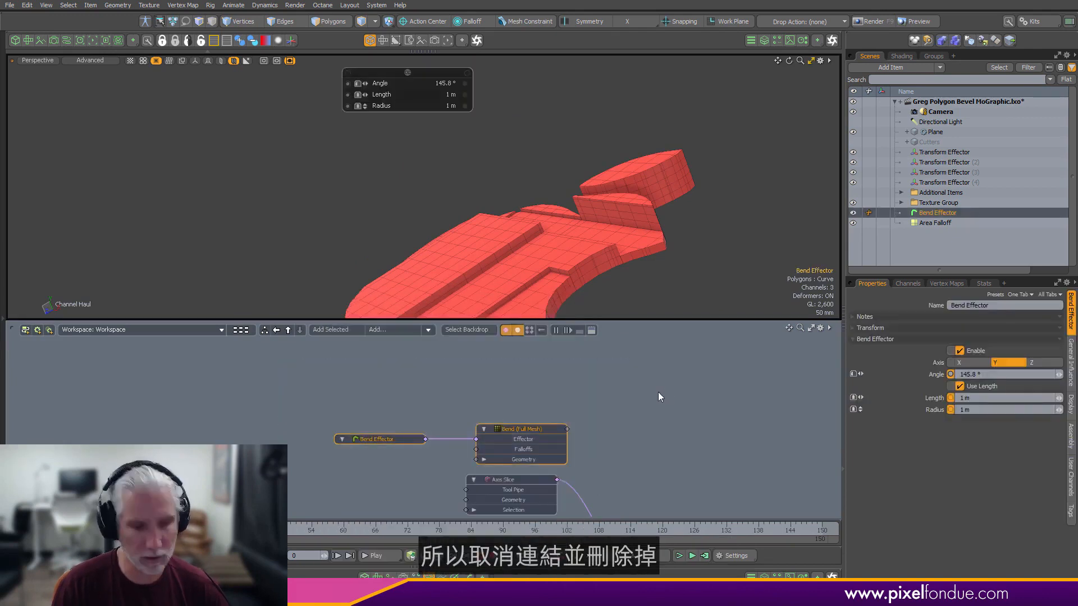
pyautogui.press('Delete')
pyautogui.click(705, 366)
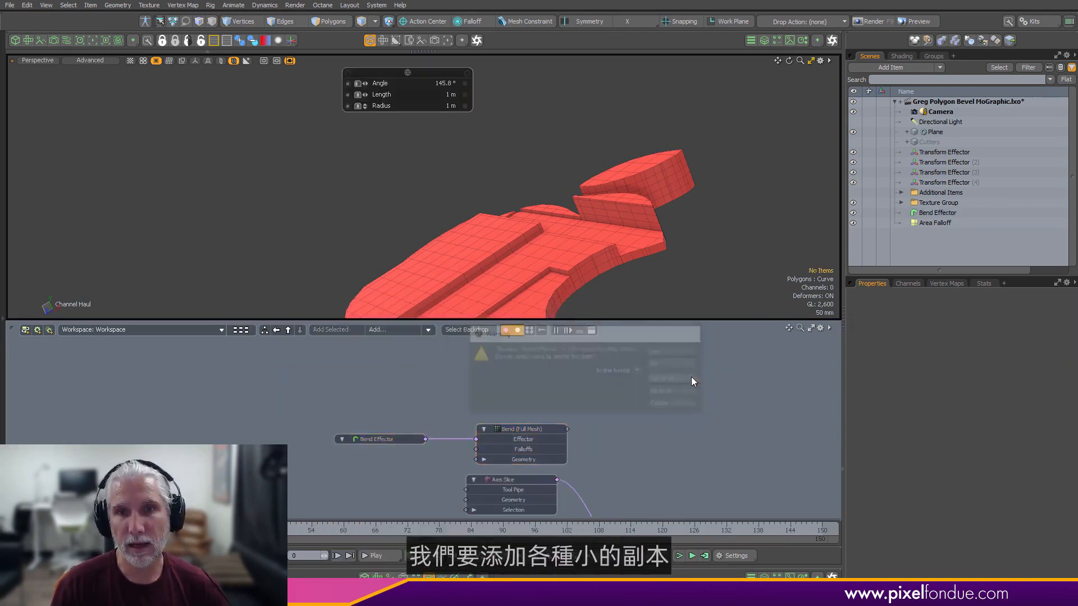
# - Delete the Axis Slice operation from the logo's mesh operations
pyautogui.scroll(-3, 682, 262)
pyautogui.keyDown('alt'); pyautogui.keyDown('shift'); pyautogui.moveTo(646, 309); pyautogui.dragTo(555, 231); pyautogui.keyUp('shift'); pyautogui.keyUp('alt')
pyautogui.keyDown('alt'); pyautogui.moveTo(599, 465); pyautogui.dragTo(587, 373); pyautogui.keyUp('alt')
pyautogui.click(522, 392)
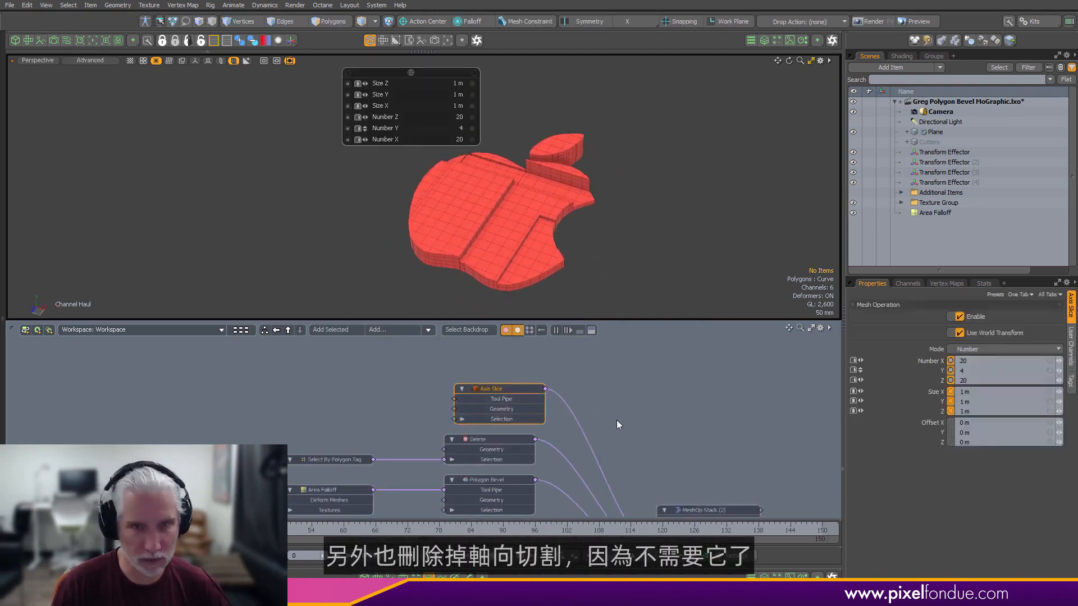
pyautogui.press('Delete')
pyautogui.click(670, 347)
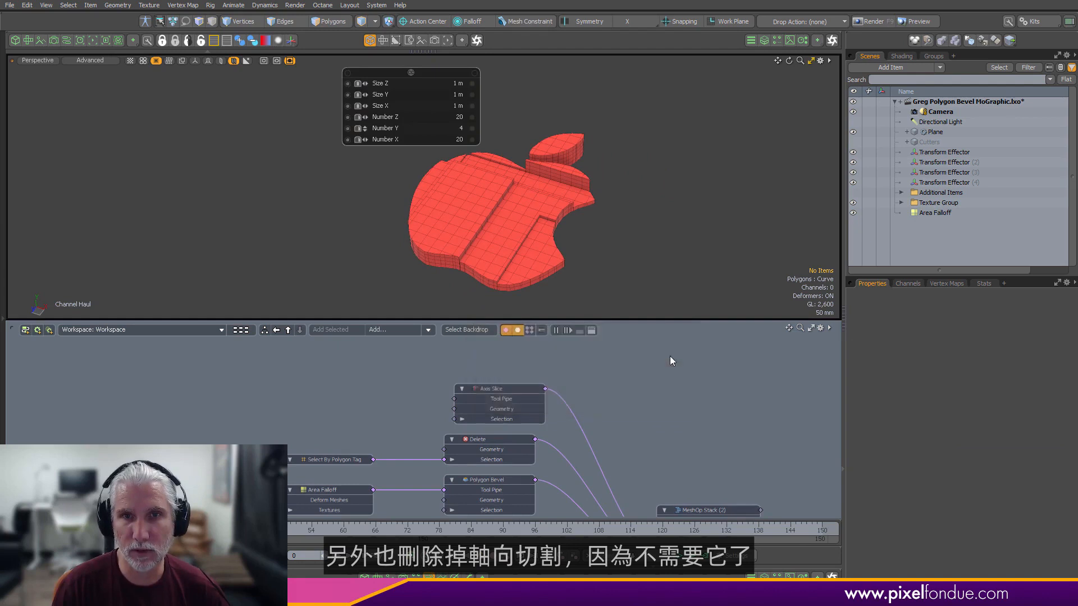
# - Switch to polygon selection and examine the logo's individual surface polygons and the schematic of its mesh operations
pyautogui.keyDown('alt'); pyautogui.moveTo(641, 245); pyautogui.dragTo(611, 235); pyautogui.keyUp('alt')
pyautogui.scroll(2, 477, 195)
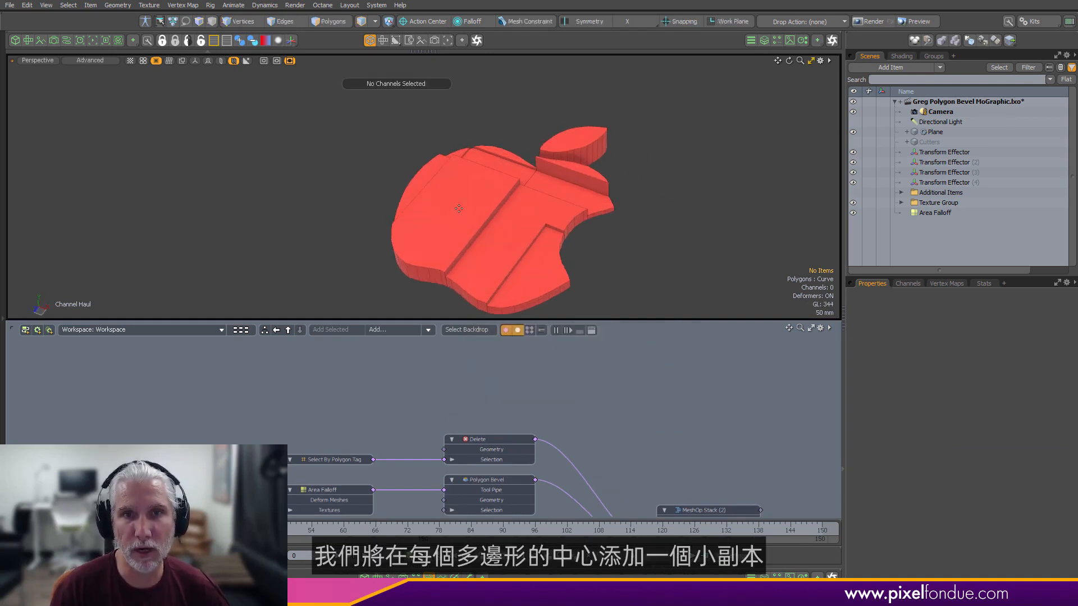
pyautogui.press('3')
pyautogui.scroll(-2, 556, 385)
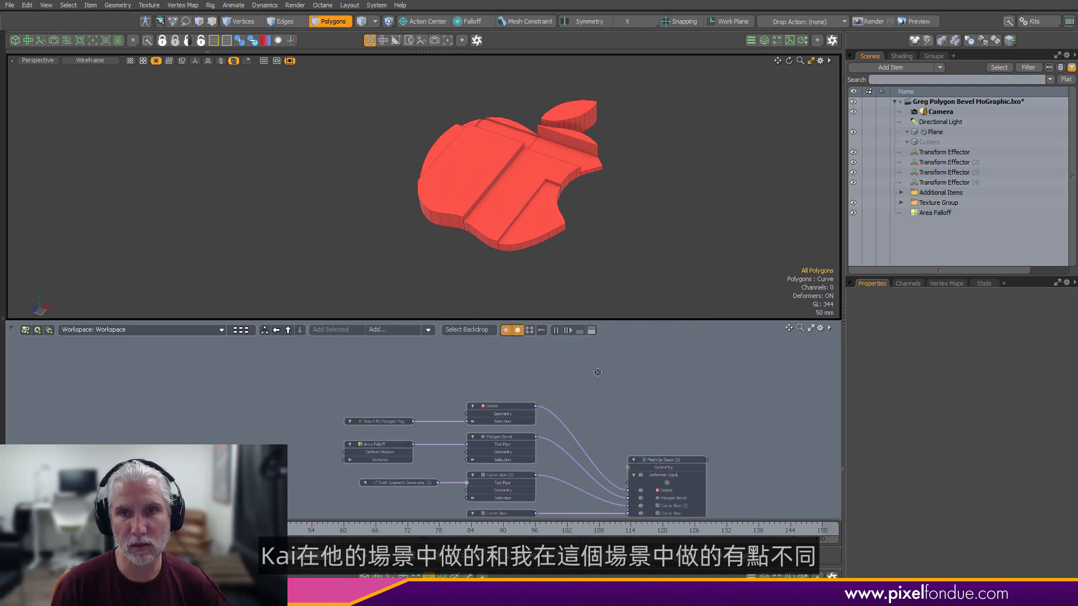
pyautogui.moveTo(639, 464); pyautogui.dragTo(538, 420, button='middle')
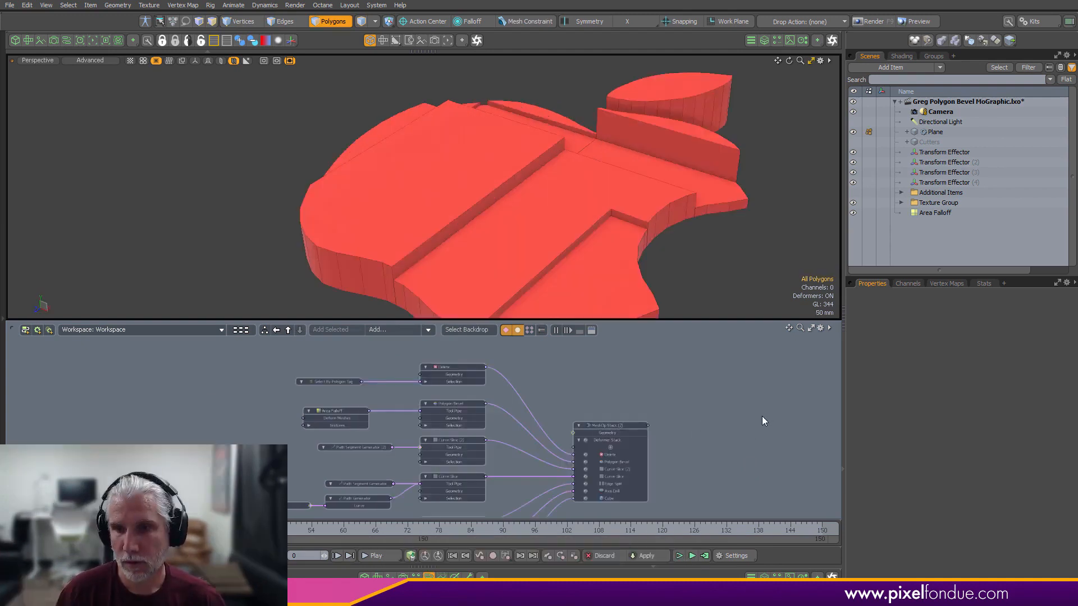
pyautogui.scroll(-1, 709, 404)
pyautogui.keyDown('alt'); pyautogui.keyDown('shift'); pyautogui.moveTo(718, 401); pyautogui.dragTo(629, 381); pyautogui.keyUp('shift'); pyautogui.keyUp('alt')
pyautogui.scroll(-2, 628, 380)
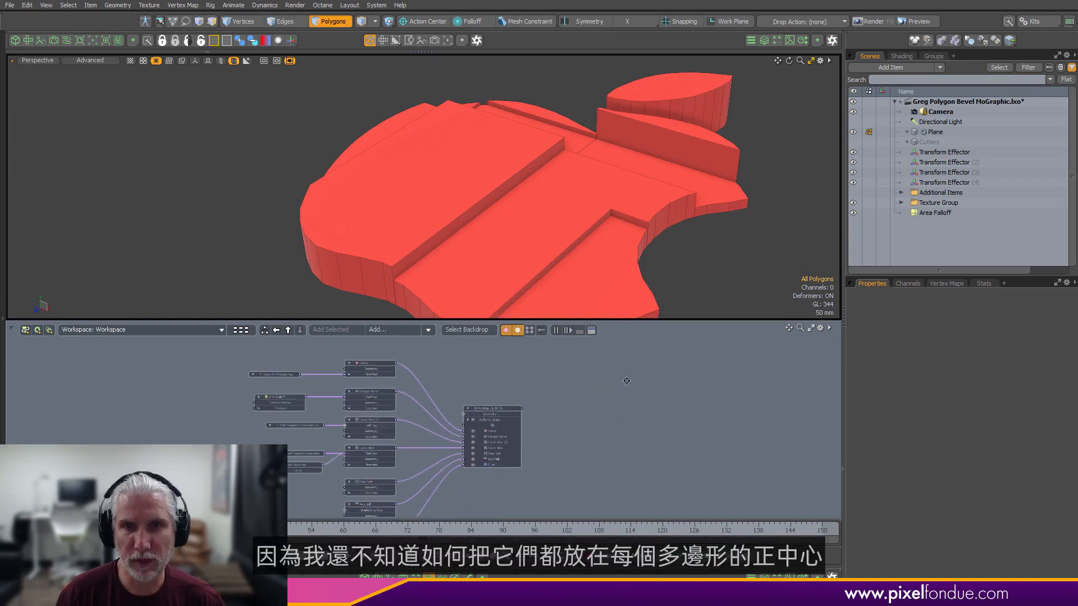
pyautogui.keyDown('alt'); pyautogui.keyDown('shift'); pyautogui.moveTo(597, 254); pyautogui.dragTo(566, 216); pyautogui.keyUp('shift'); pyautogui.keyUp('alt')
pyautogui.scroll(-1, 597, 224)
pyautogui.scroll(-2, 597, 225)
pyautogui.click(588, 235)
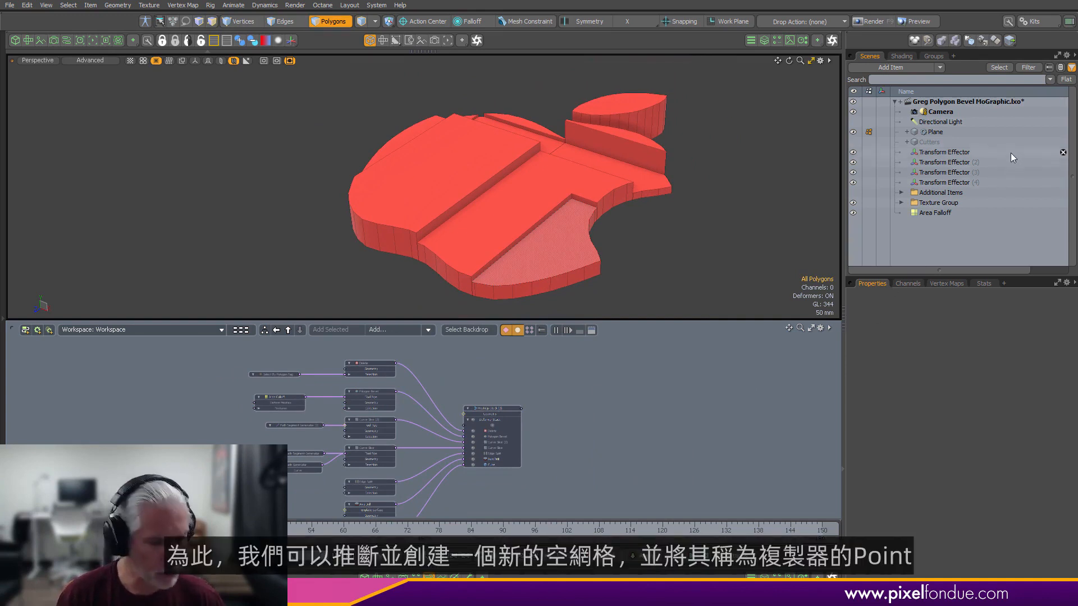
# - Create a new empty mesh item beneath Cutters and name it Points of Replicator
pyautogui.press('n')
pyautogui.moveTo(927, 214); pyautogui.dragTo(943, 148)
pyautogui.press('F2')
pyautogui.write('Po')
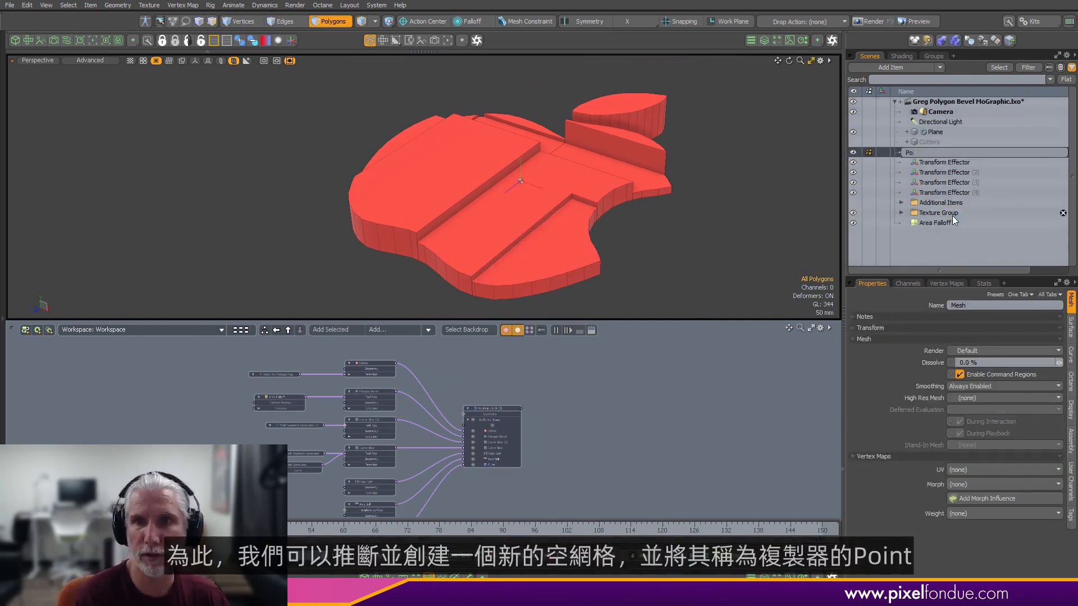
pyautogui.write('ints of Re')
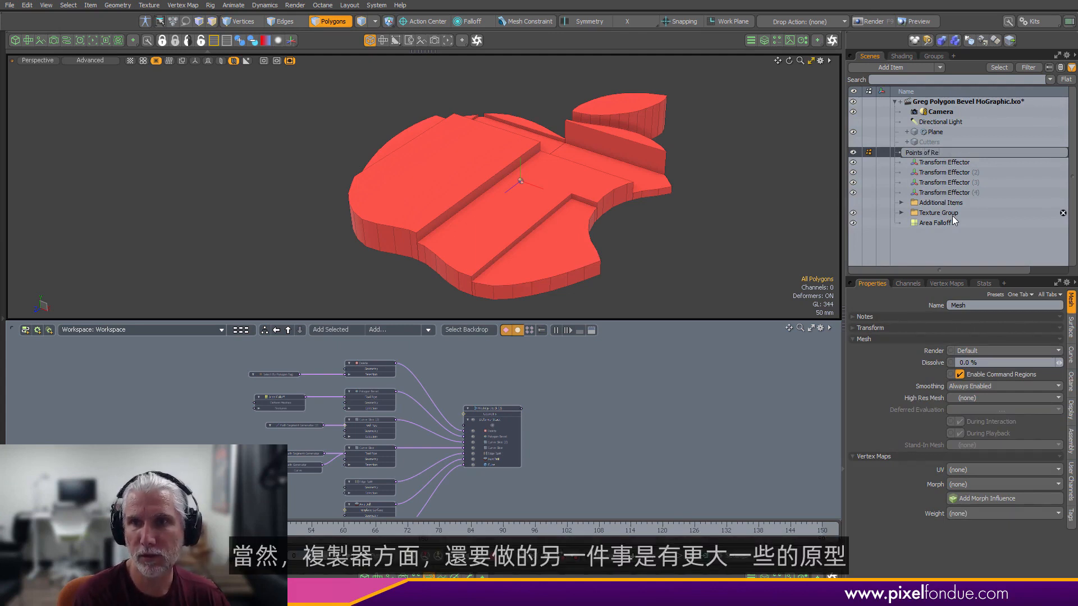
pyautogui.write('plicator')
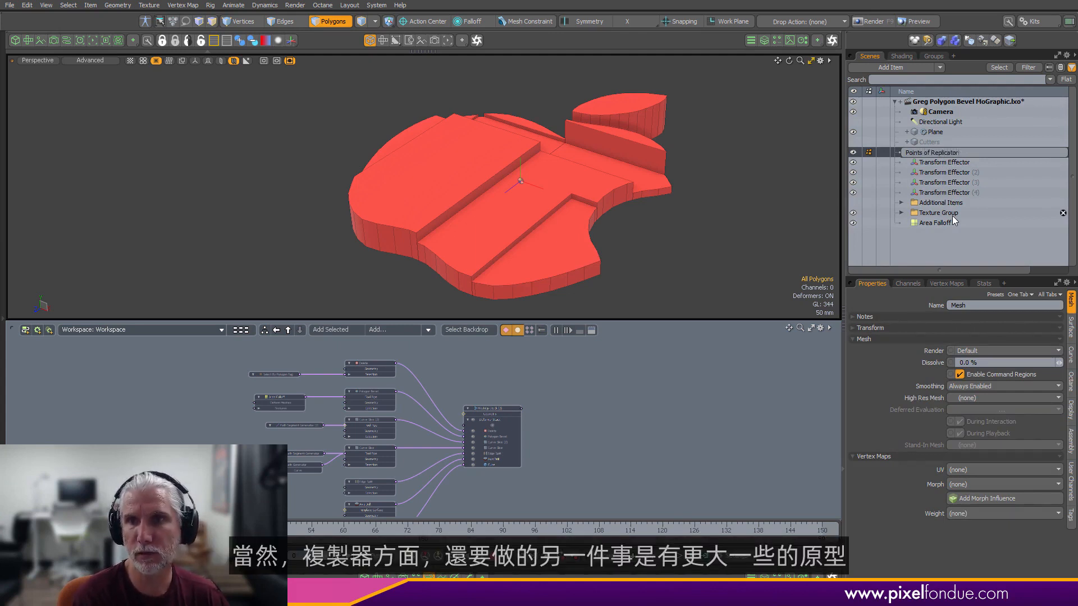
pyautogui.press('Return')
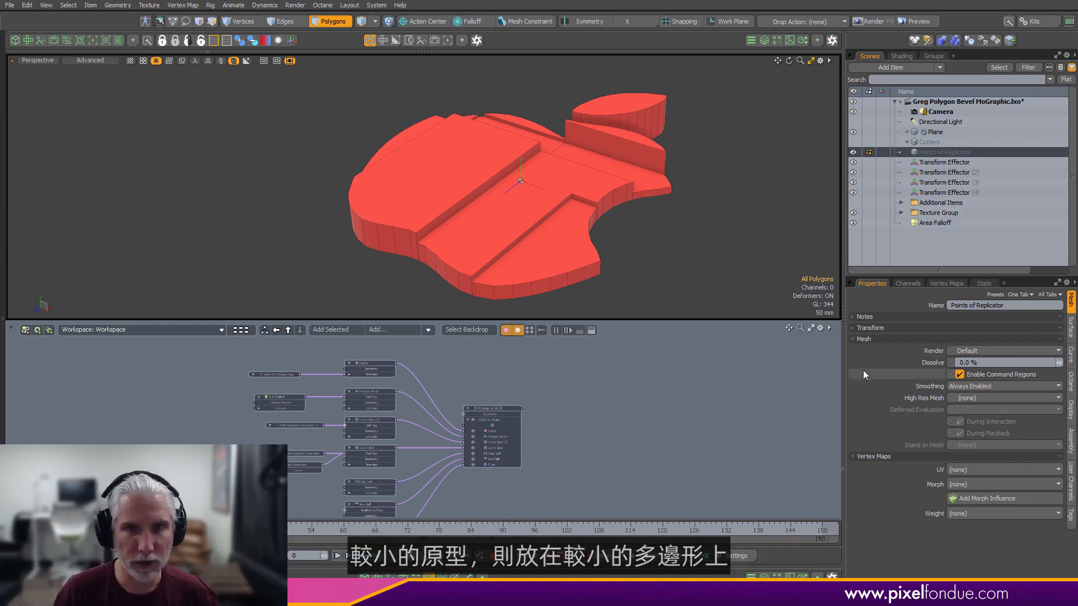
# - Add a MeshOp Stack to the Points of Replicator mesh and place it in the schematic beside MeshOp Stack (2)
pyautogui.click(764, 40)
pyautogui.click(743, 62)
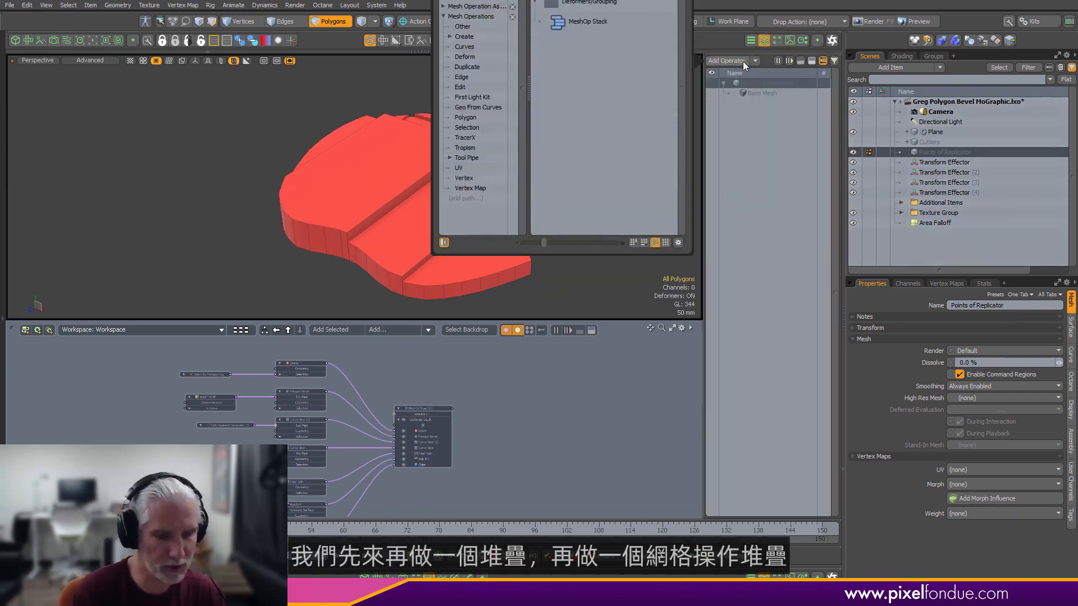
pyautogui.doubleClick(588, 21)
pyautogui.moveTo(777, 99); pyautogui.dragTo(584, 449)
pyautogui.moveTo(574, 430); pyautogui.dragTo(483, 424, button='middle')
pyautogui.scroll(2, 483, 424)
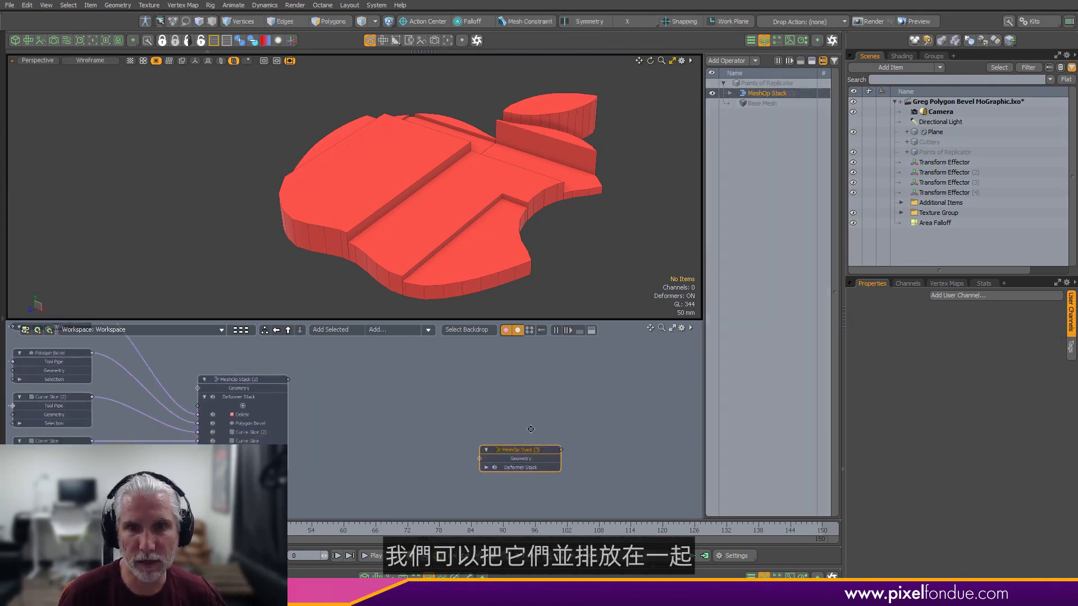
# - Add a Merge Meshes operation to the deformer stack of MeshOp Stack (3)
pyautogui.scroll(2, 530, 460)
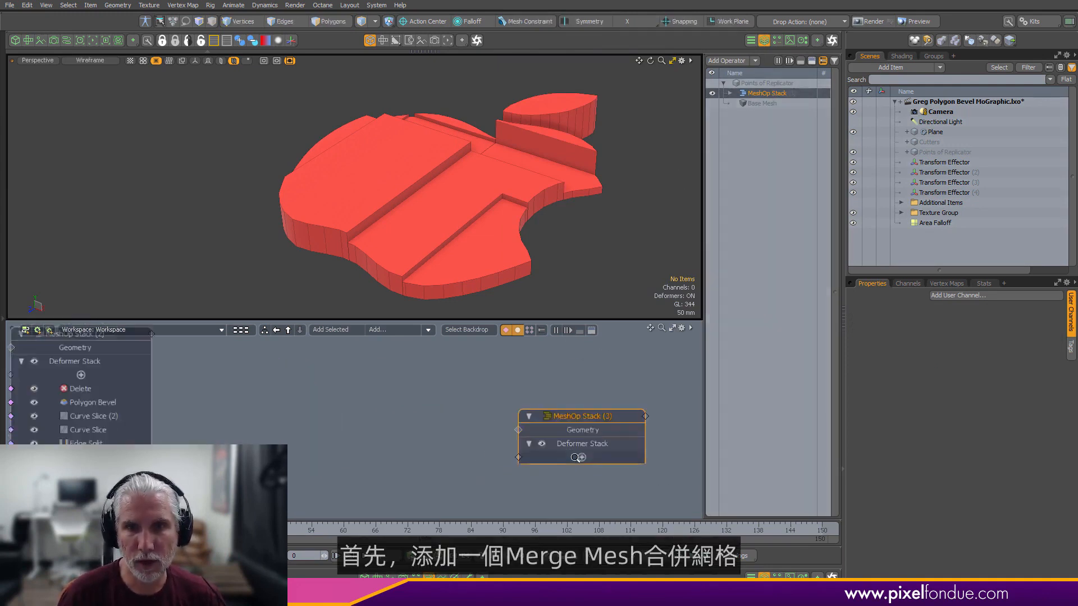
pyautogui.write('mersh')
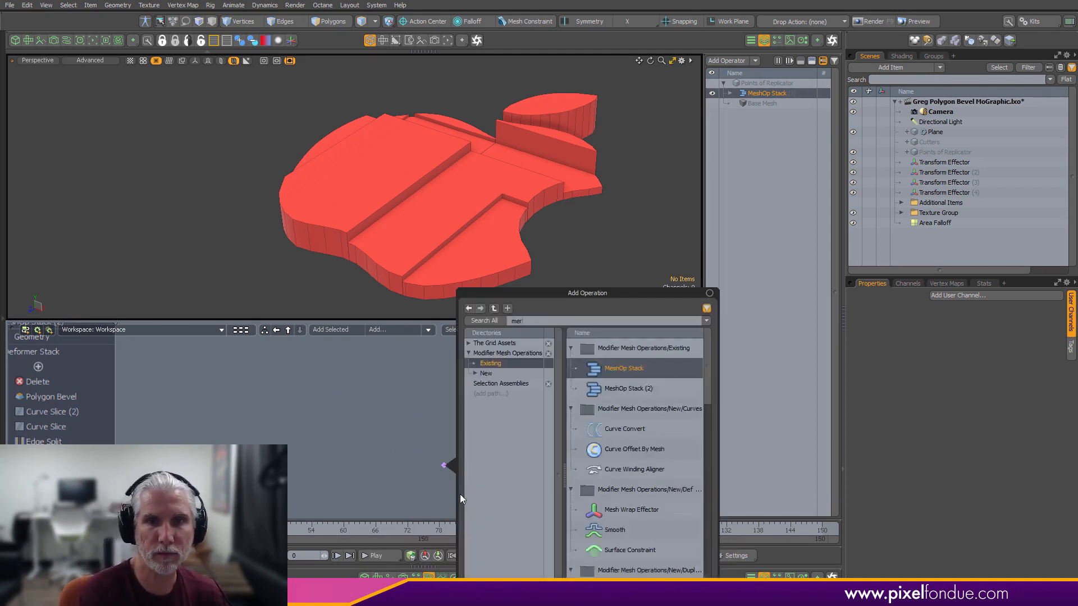
pyautogui.press('BackSpace')
pyautogui.press('BackSpace')
pyautogui.press('BackSpace')
pyautogui.write('rg')
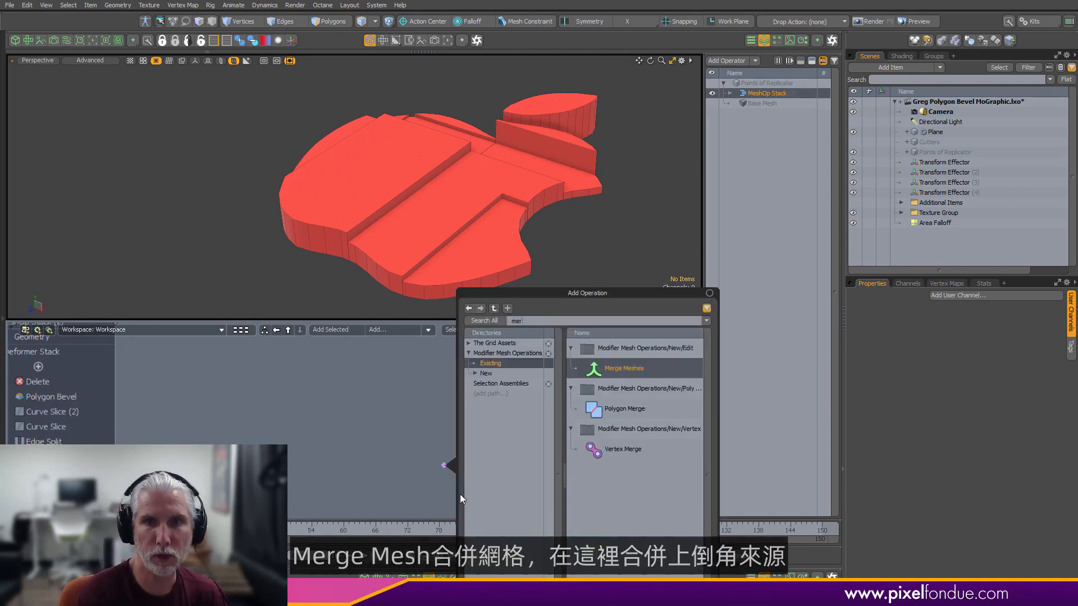
pyautogui.press('Return')
pyautogui.moveTo(404, 462); pyautogui.dragTo(392, 424)
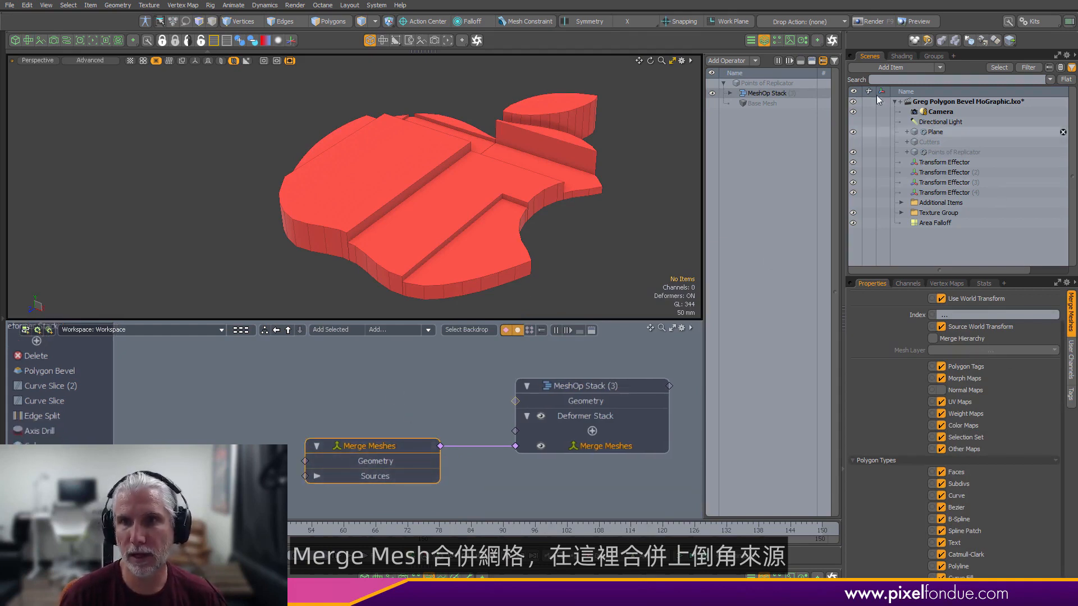
# - Expand the Merge Meshes operation of Points of Replicator and add the existing Plane mesh as its source
pyautogui.click(730, 94)
pyautogui.click(738, 112)
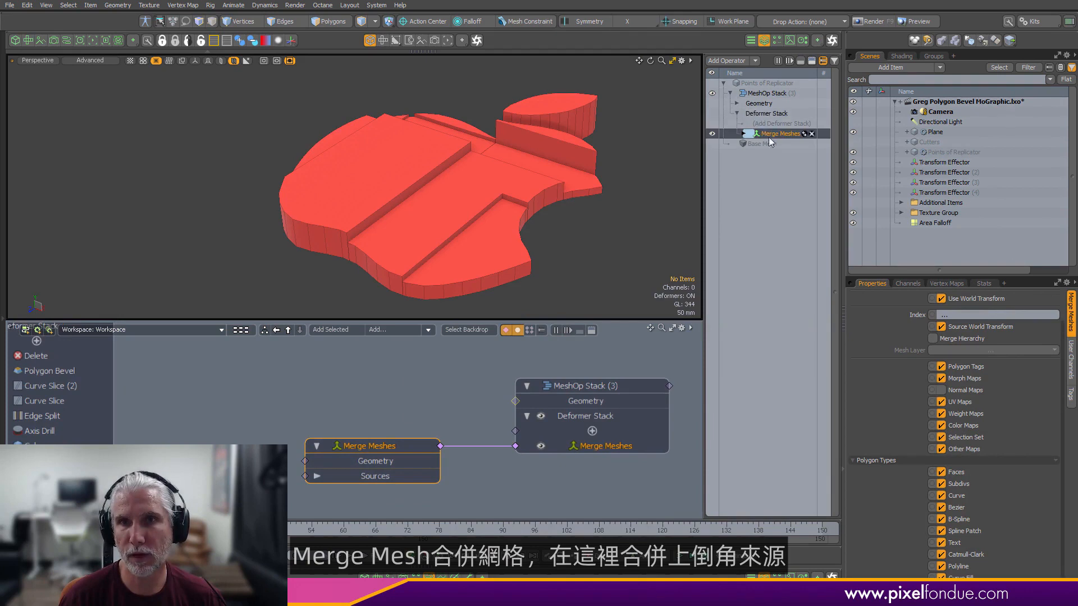
pyautogui.click(750, 144)
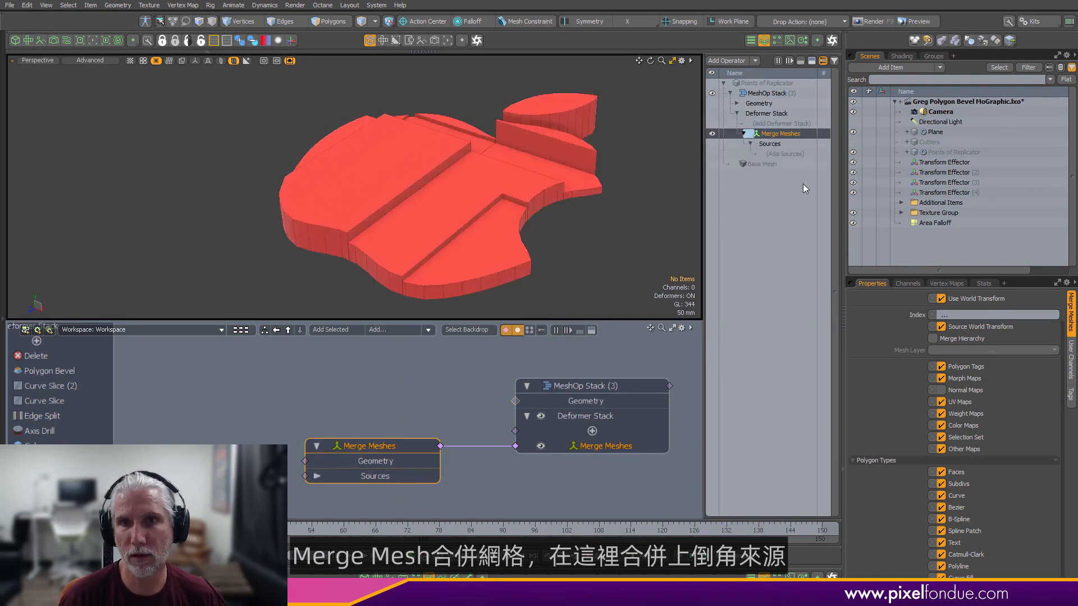
pyautogui.click(781, 153)
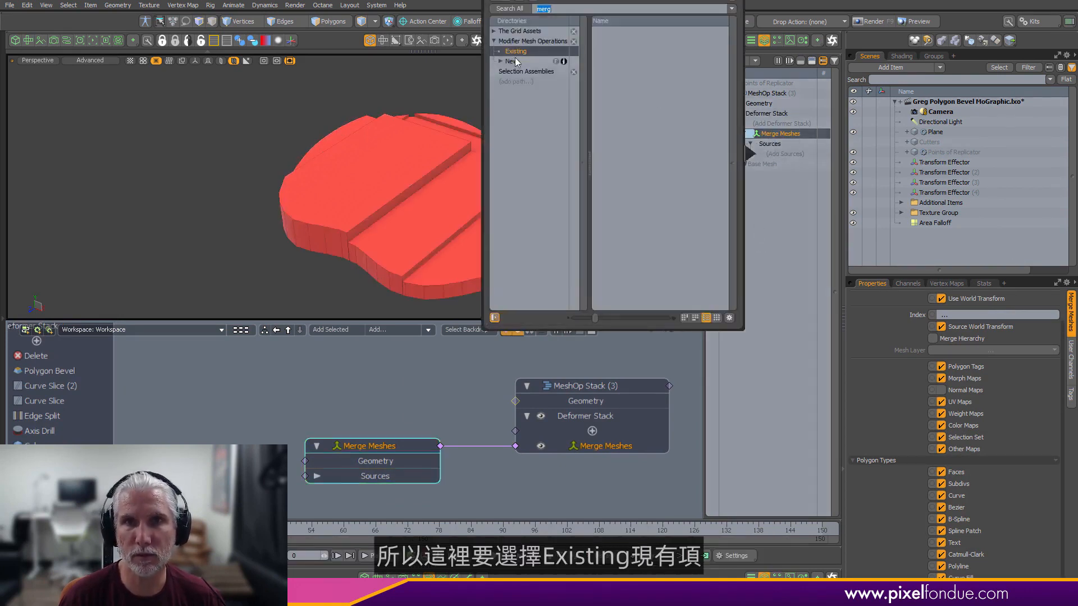
pyautogui.press('BackSpace')
pyautogui.press('BackSpace')
pyautogui.press('BackSpace')
pyautogui.press('BackSpace')
pyautogui.click(515, 51)
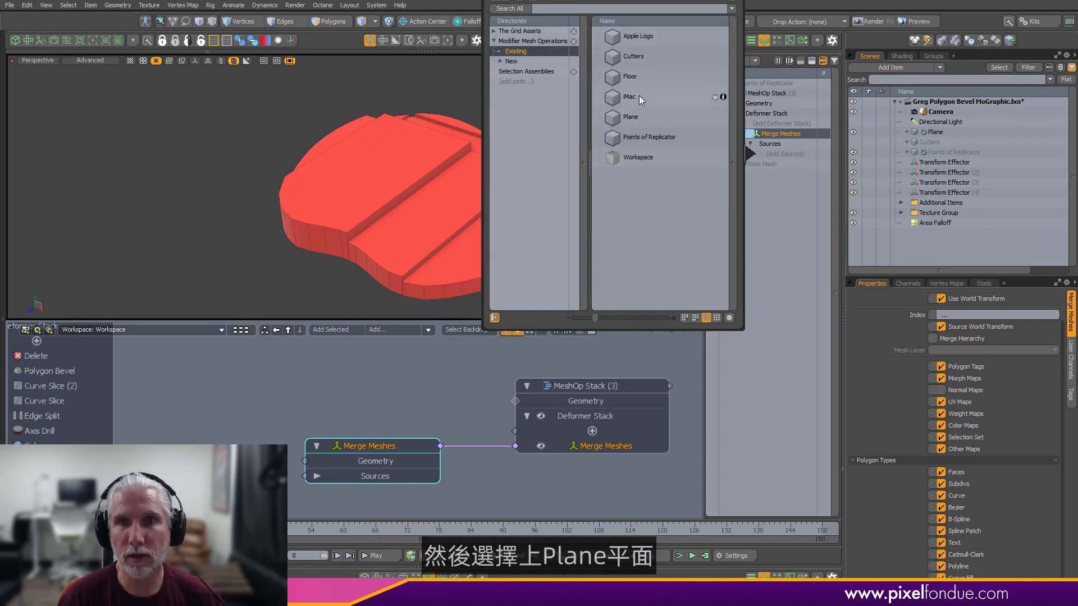
pyautogui.click(631, 117)
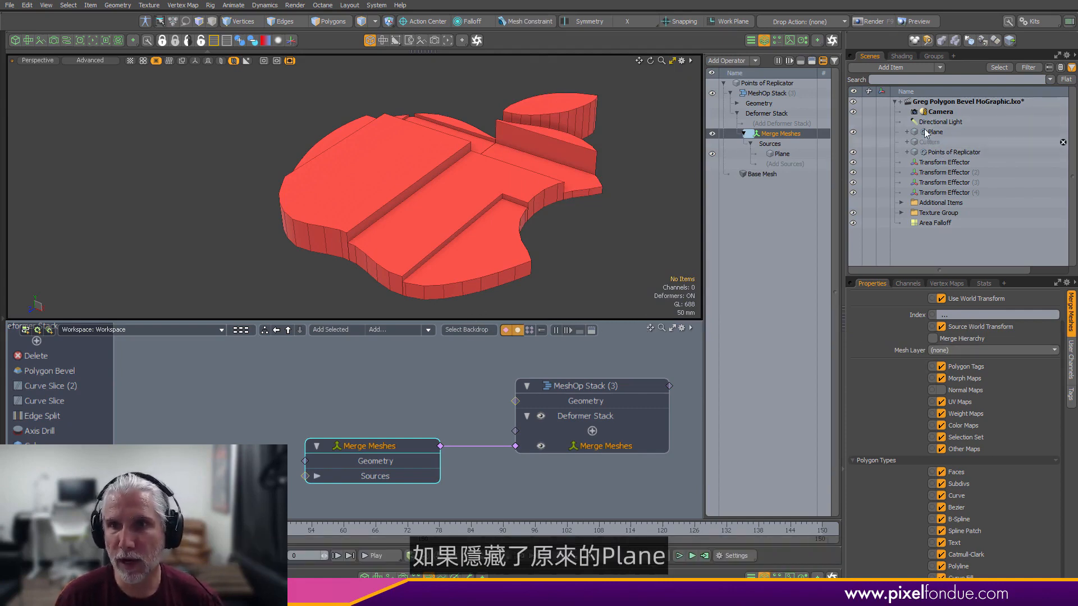
# - Hide the original Plane mesh and check the merged Points of Replicator copy by selecting, then clearing, polygons on its middle section
pyautogui.click(853, 132)
pyautogui.click(465, 245)
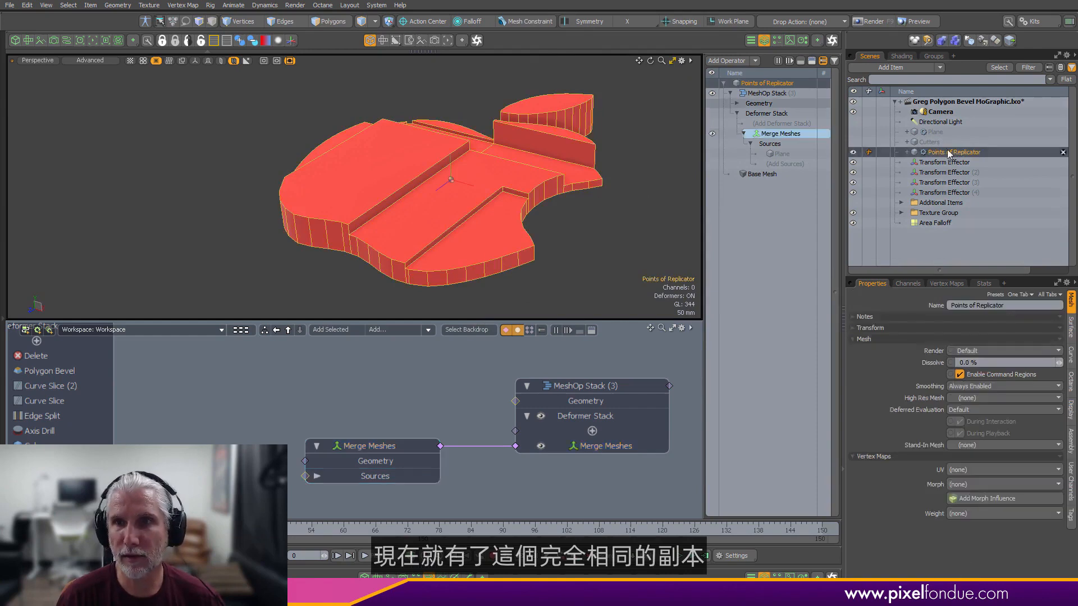
pyautogui.press('3')
pyautogui.click(457, 198)
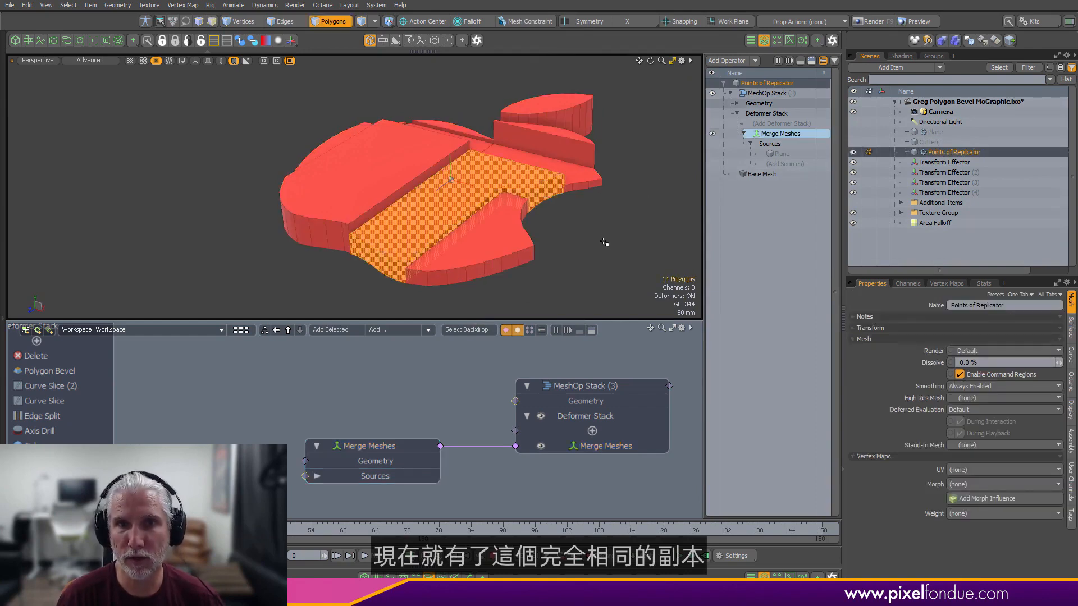
pyautogui.click(604, 241)
# - Add an Assign Selection Set operation to MeshOp Stack (2) and set its selection type to Polygon
pyautogui.scroll(-4, 402, 403)
pyautogui.keyDown('alt'); pyautogui.moveTo(402, 403); pyautogui.dragTo(308, 372); pyautogui.keyUp('alt')
pyautogui.scroll(2, 448, 397)
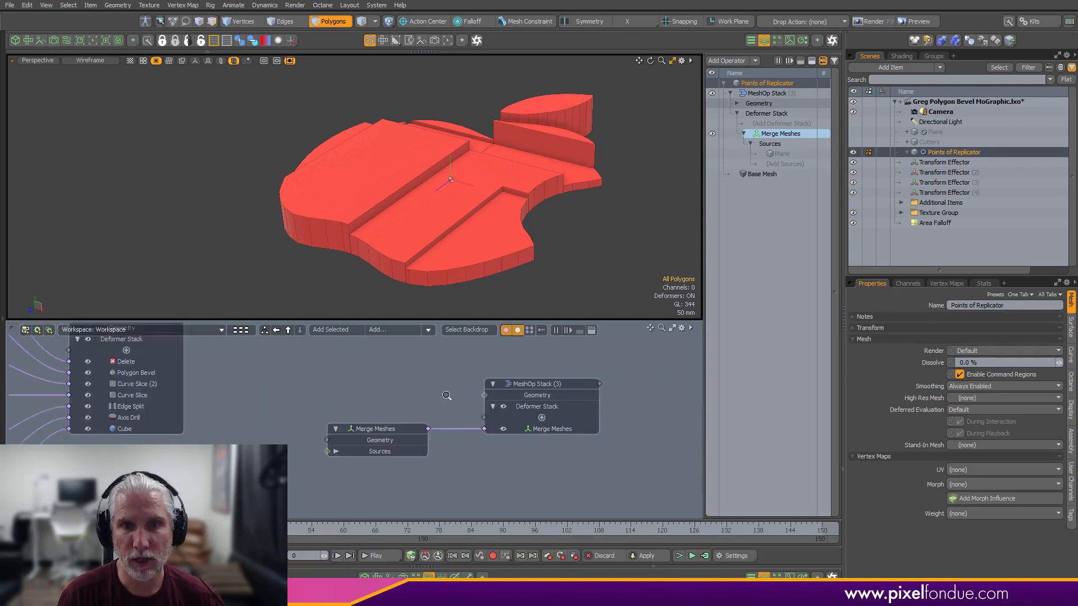
pyautogui.keyDown('alt'); pyautogui.moveTo(447, 397); pyautogui.dragTo(459, 397); pyautogui.keyUp('alt')
pyautogui.keyDown('alt'); pyautogui.moveTo(319, 419); pyautogui.dragTo(759, 498); pyautogui.keyUp('alt')
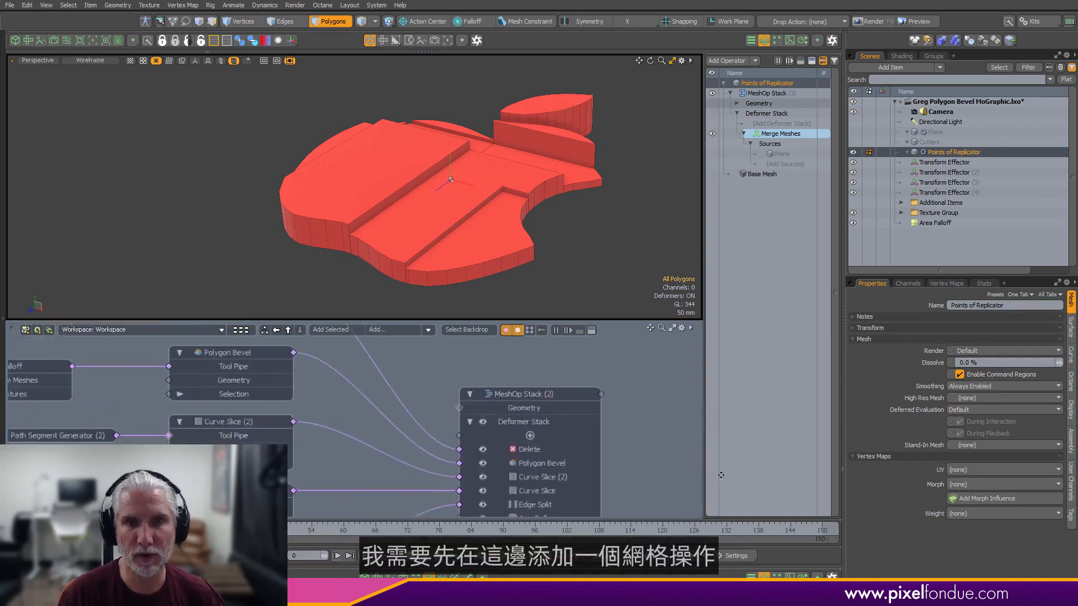
pyautogui.keyDown('alt'); pyautogui.moveTo(492, 397); pyautogui.dragTo(522, 467); pyautogui.keyUp('alt')
pyautogui.scroll(-3, 517, 458)
pyautogui.scroll(2, 492, 395)
pyautogui.keyDown('alt'); pyautogui.moveTo(492, 395); pyautogui.dragTo(473, 345); pyautogui.keyUp('alt')
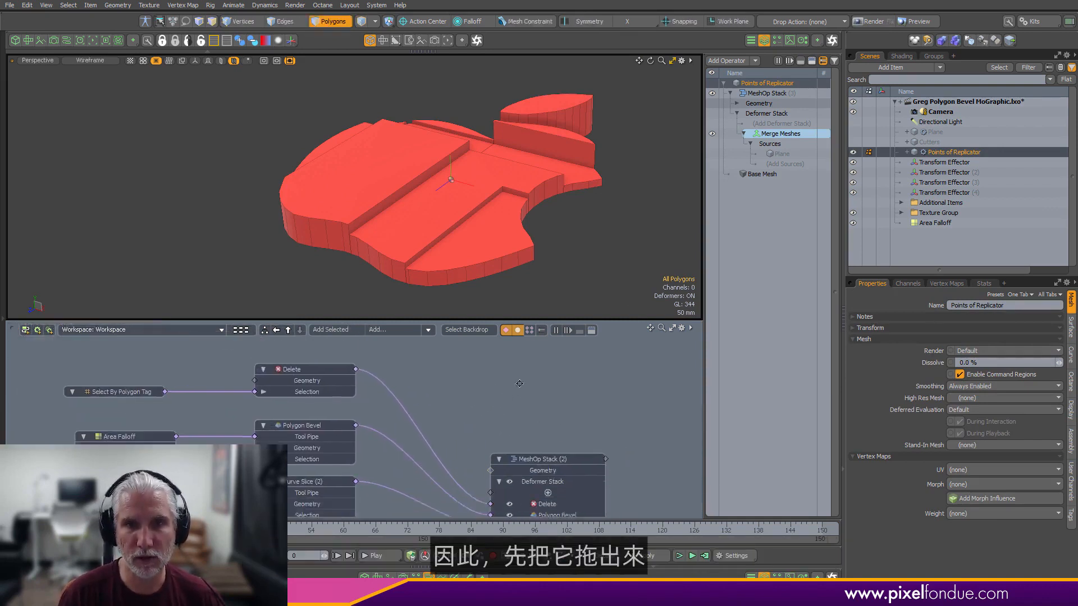
pyautogui.keyDown('alt'); pyautogui.moveTo(517, 380); pyautogui.dragTo(537, 423); pyautogui.keyUp('alt')
pyautogui.scroll(-2, 555, 418)
pyautogui.moveTo(517, 495); pyautogui.dragTo(430, 380)
pyautogui.write('ass')
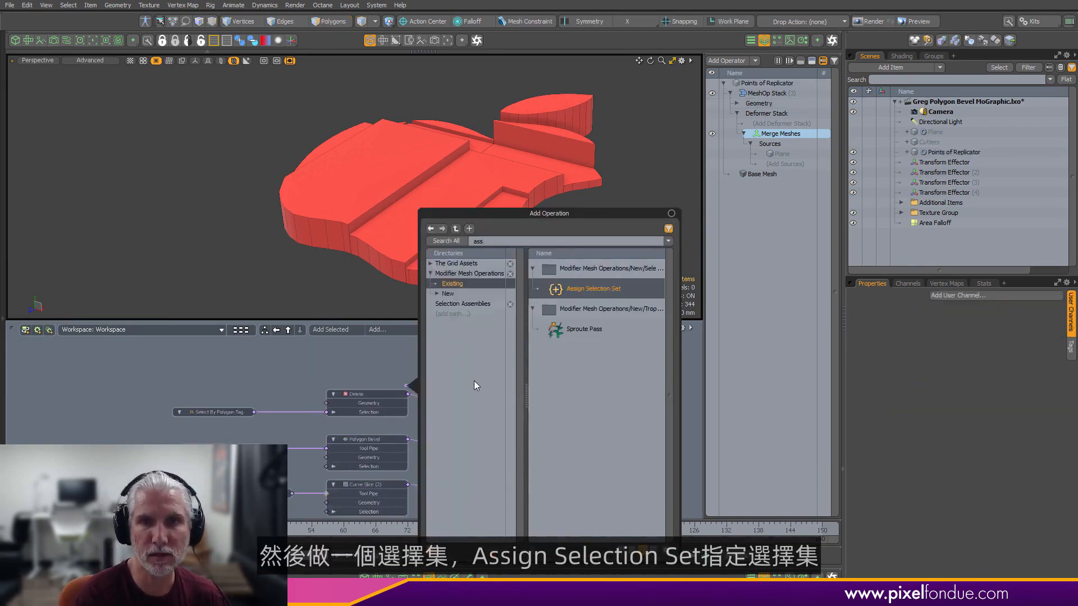
pyautogui.press('Return')
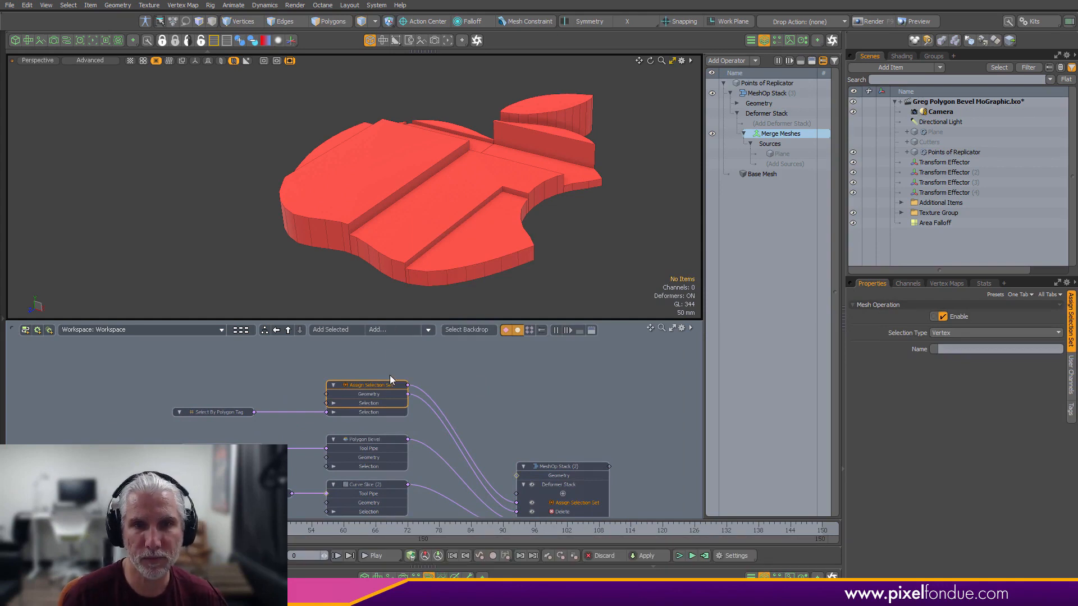
pyautogui.moveTo(390, 385); pyautogui.dragTo(436, 359)
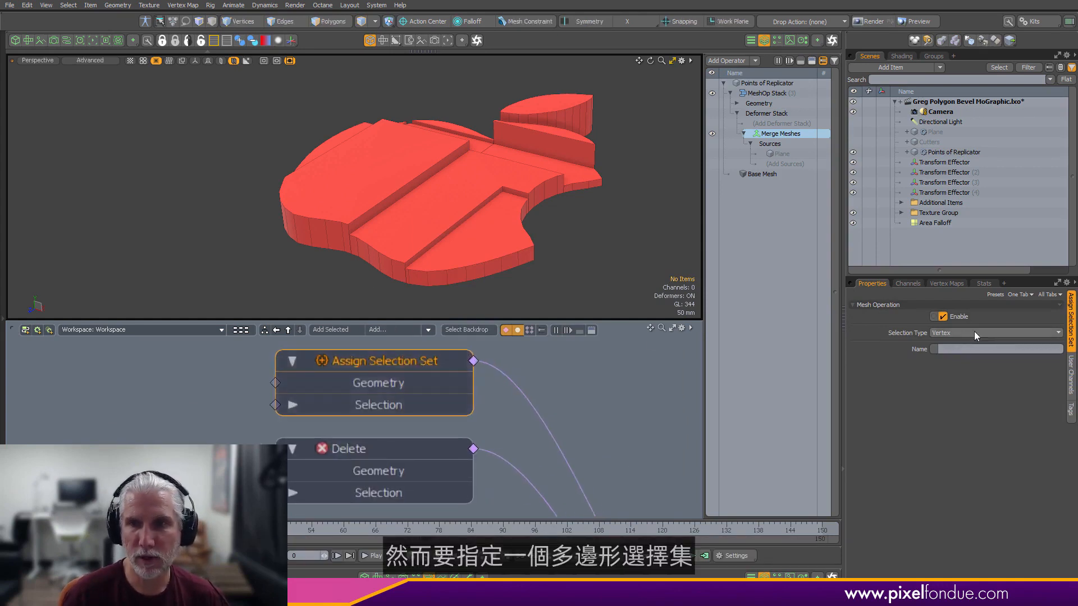
pyautogui.click(957, 333)
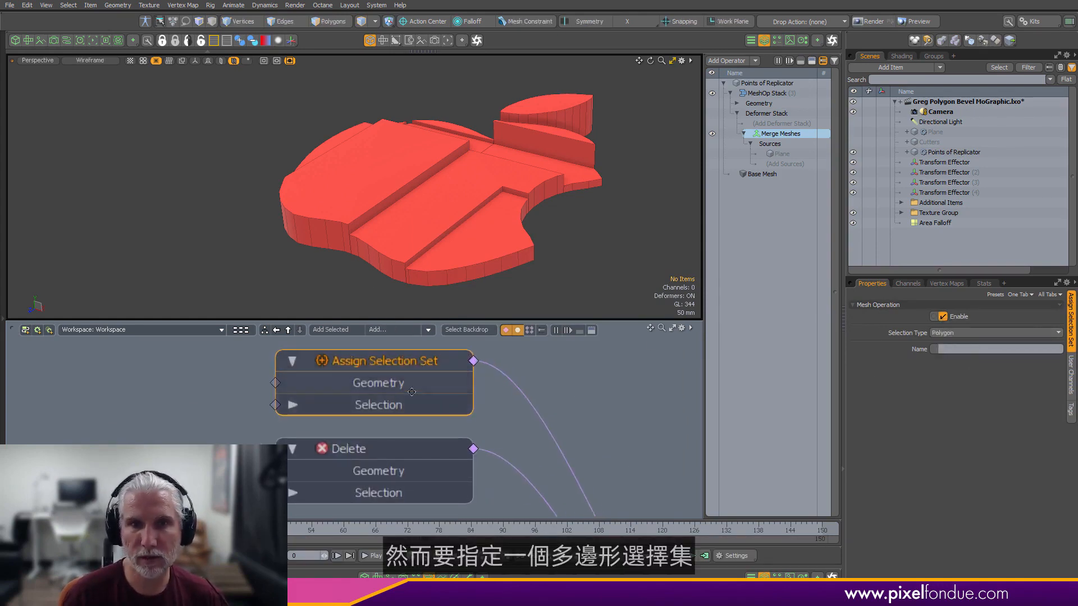
# - Move Assign Selection Set within MeshOp Stack (2) to just below Delete and above Polygon Bevel
pyautogui.keyDown('alt'); pyautogui.moveTo(449, 369); pyautogui.dragTo(374, 272); pyautogui.keyUp('alt')
pyautogui.scroll(-3, 562, 408)
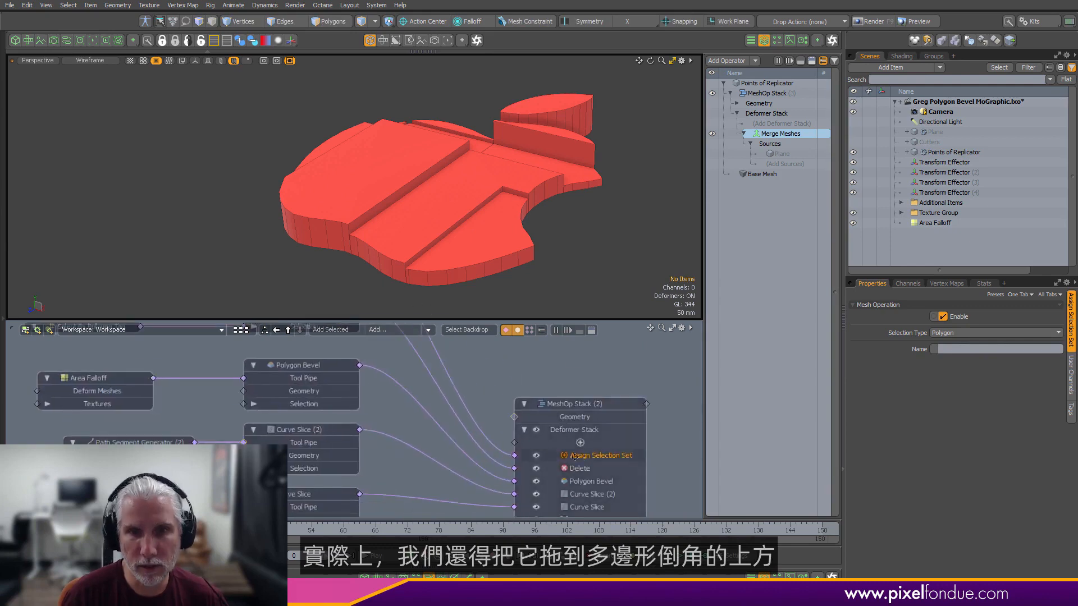
pyautogui.keyDown('alt'); pyautogui.moveTo(575, 458); pyautogui.dragTo(439, 409); pyautogui.keyUp('alt')
pyautogui.keyDown('ctrl'); pyautogui.keyDown('alt'); pyautogui.moveTo(440, 410); pyautogui.dragTo(529, 429); pyautogui.keyUp('alt'); pyautogui.keyUp('ctrl')
pyautogui.scroll(-3, 591, 407)
pyautogui.keyDown('alt'); pyautogui.moveTo(590, 407); pyautogui.dragTo(702, 540); pyautogui.keyUp('alt')
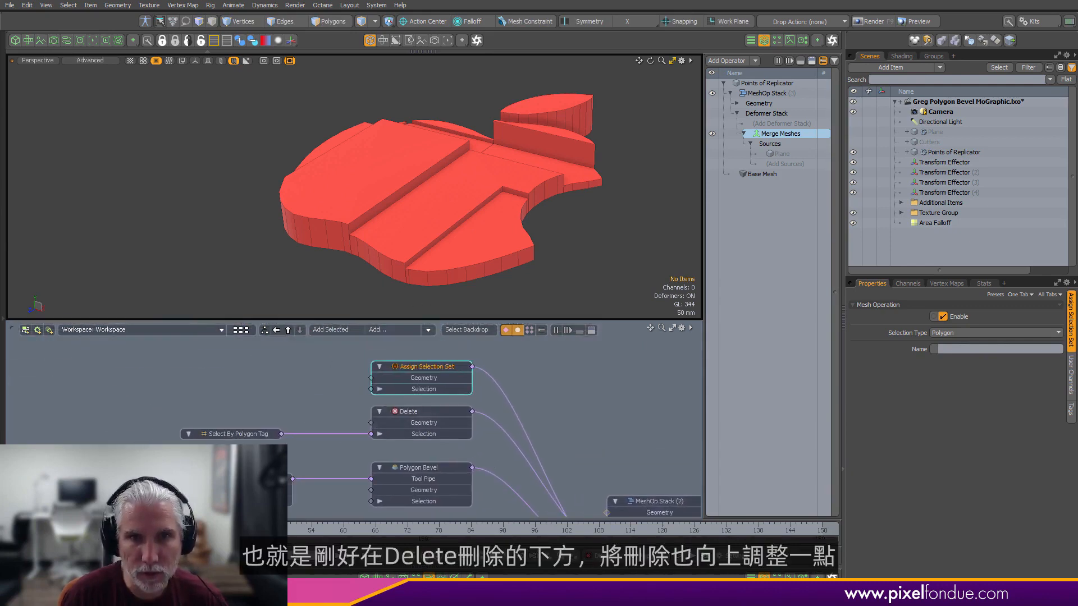
# - Arrange the schematic so the Delete and Select By Polygon Tag nodes sit above the Assign Selection Set node
pyautogui.moveTo(181, 443); pyautogui.dragTo(441, 413)
pyautogui.moveTo(437, 416); pyautogui.dragTo(433, 331)
pyautogui.keyDown('alt'); pyautogui.moveTo(378, 399); pyautogui.dragTo(401, 449); pyautogui.keyUp('alt')
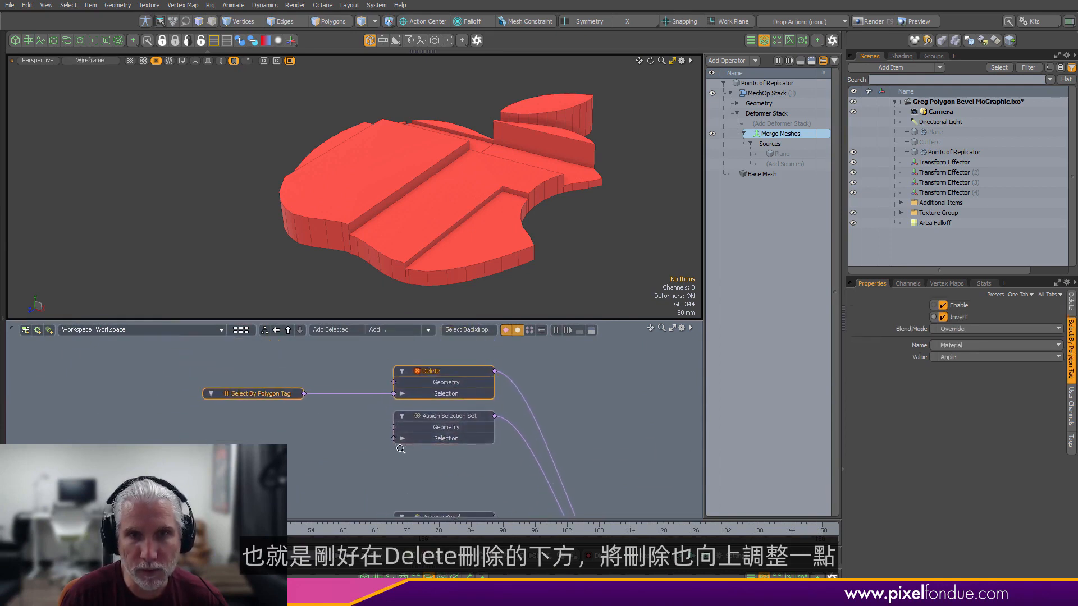
pyautogui.scroll(-1, 400, 449)
pyautogui.moveTo(228, 461); pyautogui.dragTo(451, 382)
pyautogui.moveTo(437, 402); pyautogui.dragTo(437, 428)
pyautogui.click(473, 398)
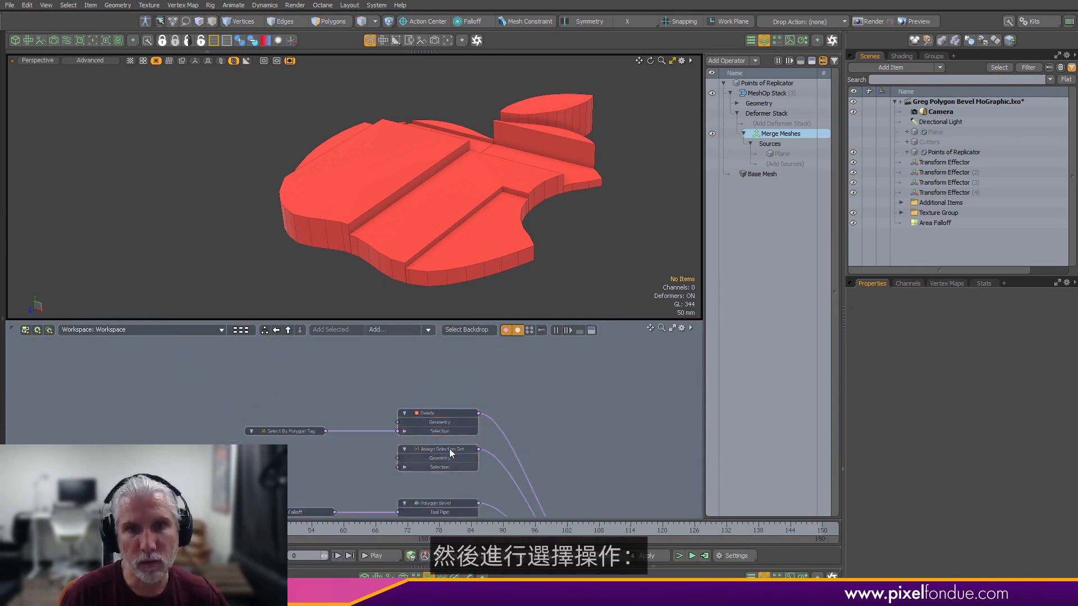
# - Add a Select By Previous Operation node for Assign Selection Set and place it beside that node's Selection input
pyautogui.click(450, 453)
pyautogui.click(399, 332)
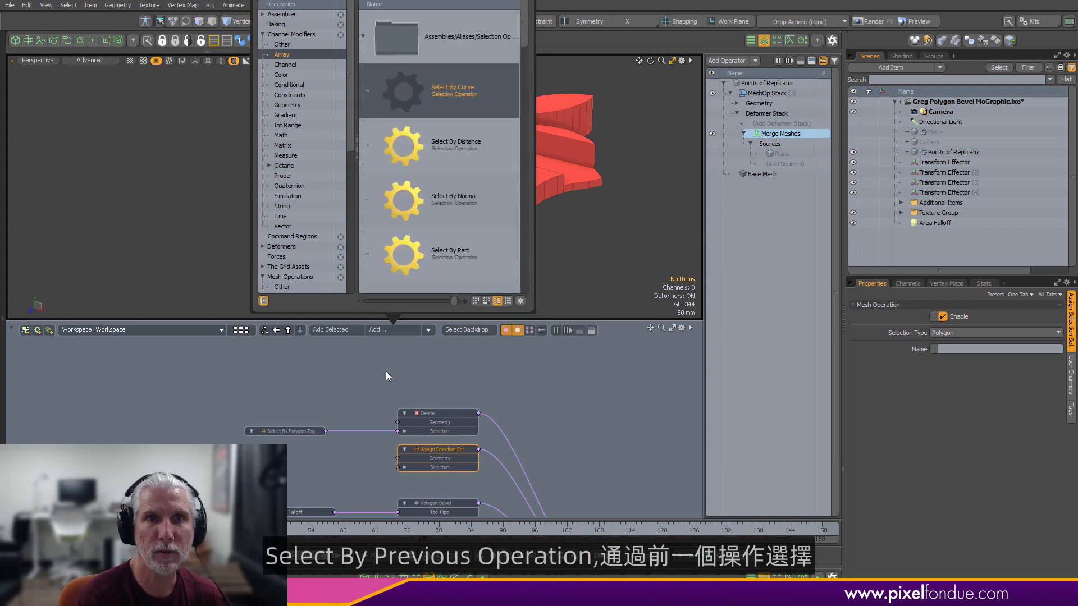
pyautogui.press('Return')
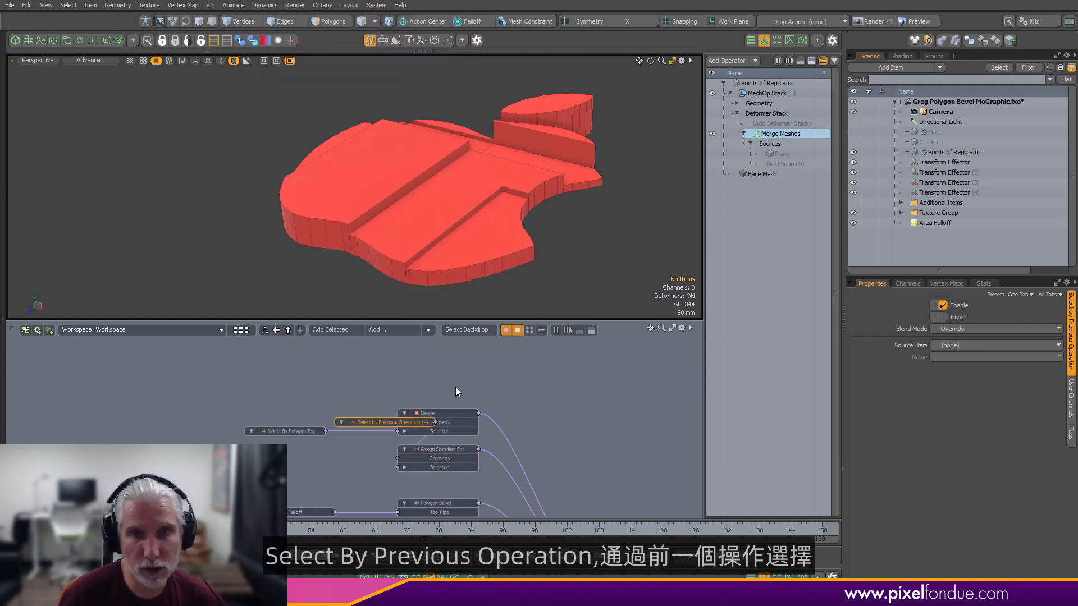
pyautogui.moveTo(396, 424); pyautogui.dragTo(312, 469)
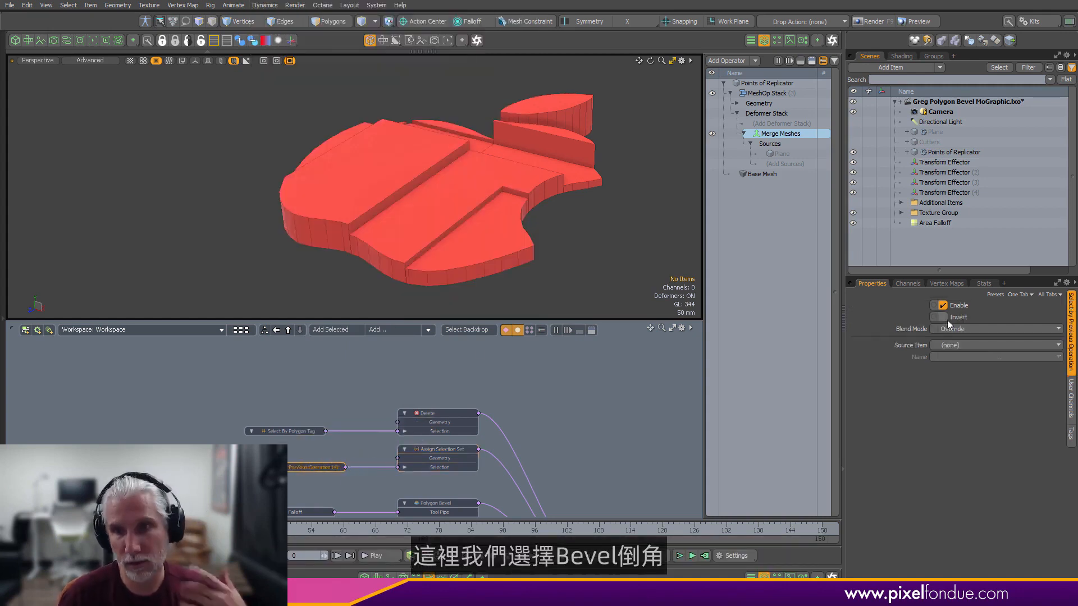
# - Set the new Select By Previous Operation node's source item to Polygon Bevel and its name to Front
pyautogui.click(994, 346)
pyautogui.click(963, 404)
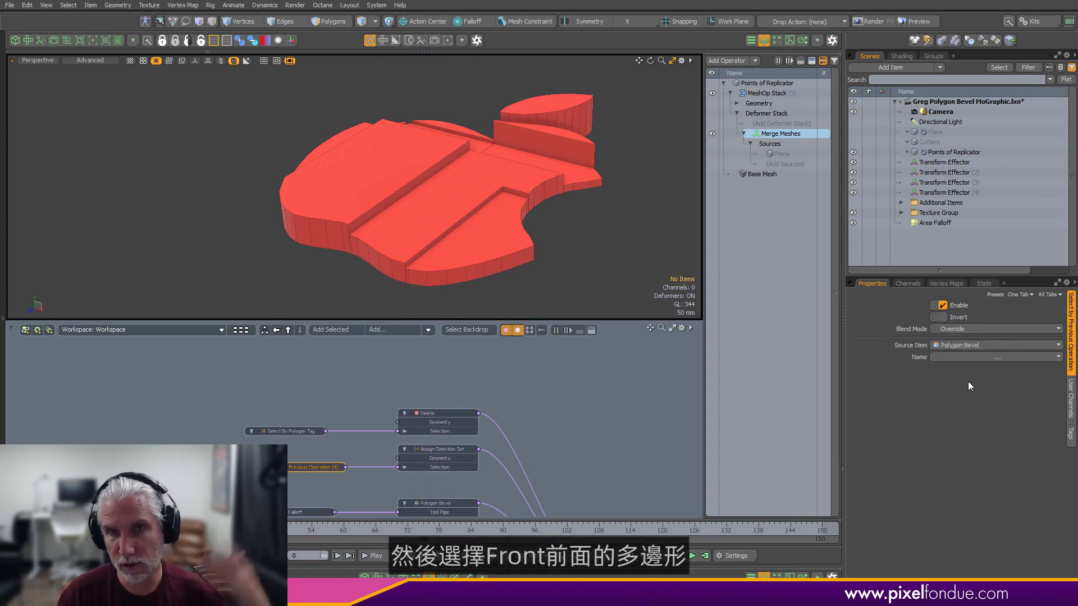
pyautogui.click(967, 357)
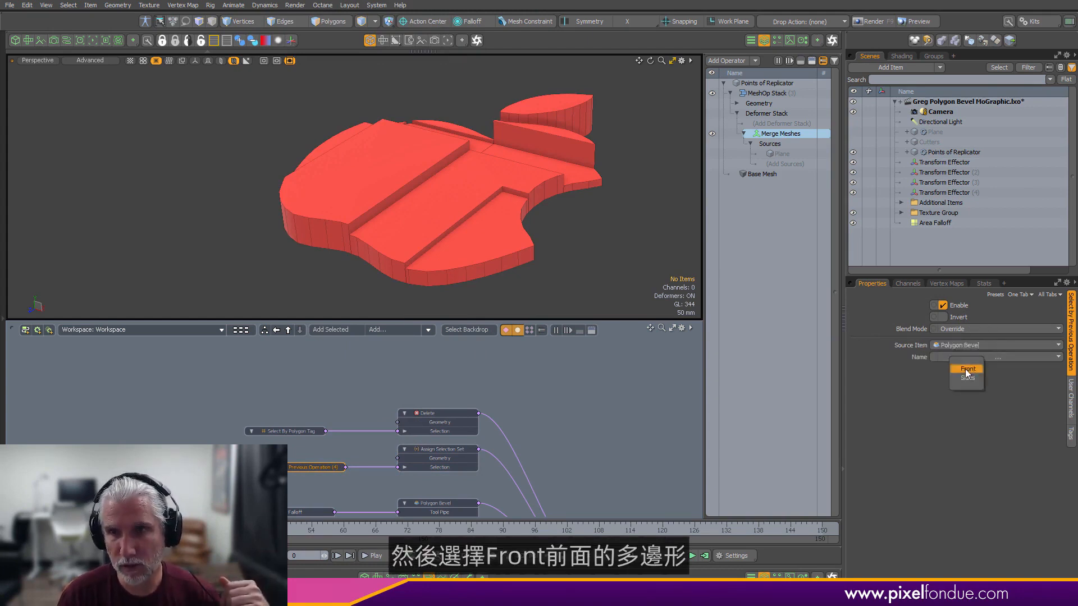
pyautogui.click(967, 369)
pyautogui.click(691, 415)
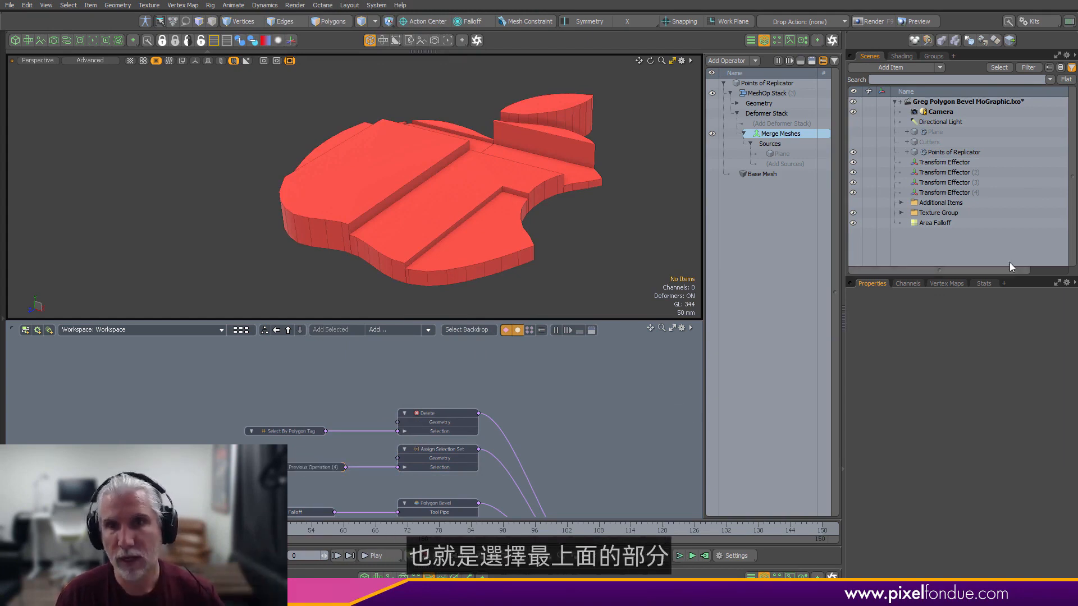
# - Name the polygon selection set in the Assign Selection Set operation Top
pyautogui.click(986, 283)
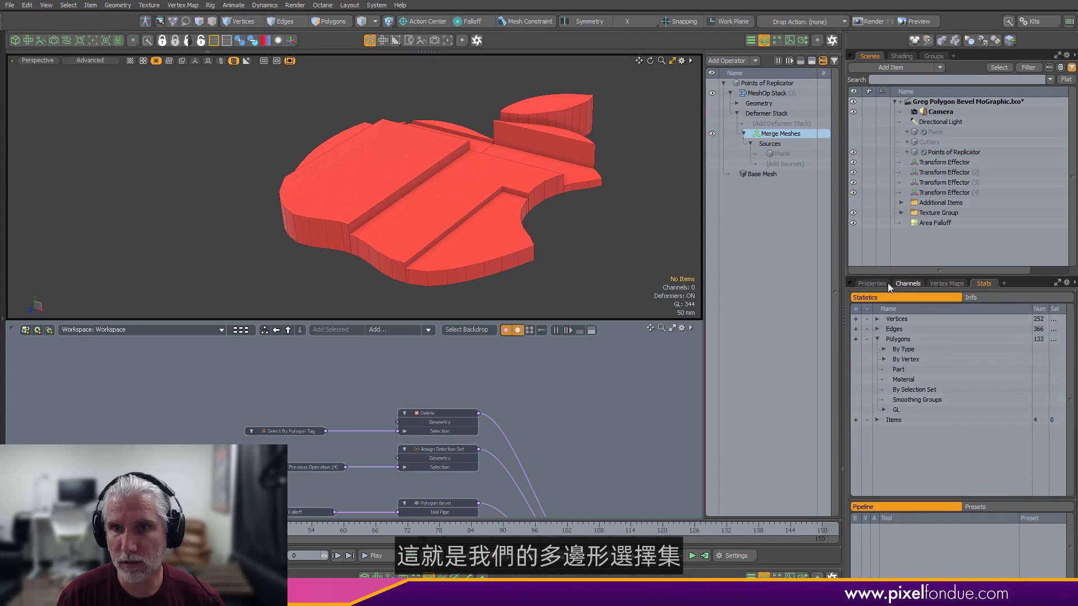
pyautogui.click(469, 449)
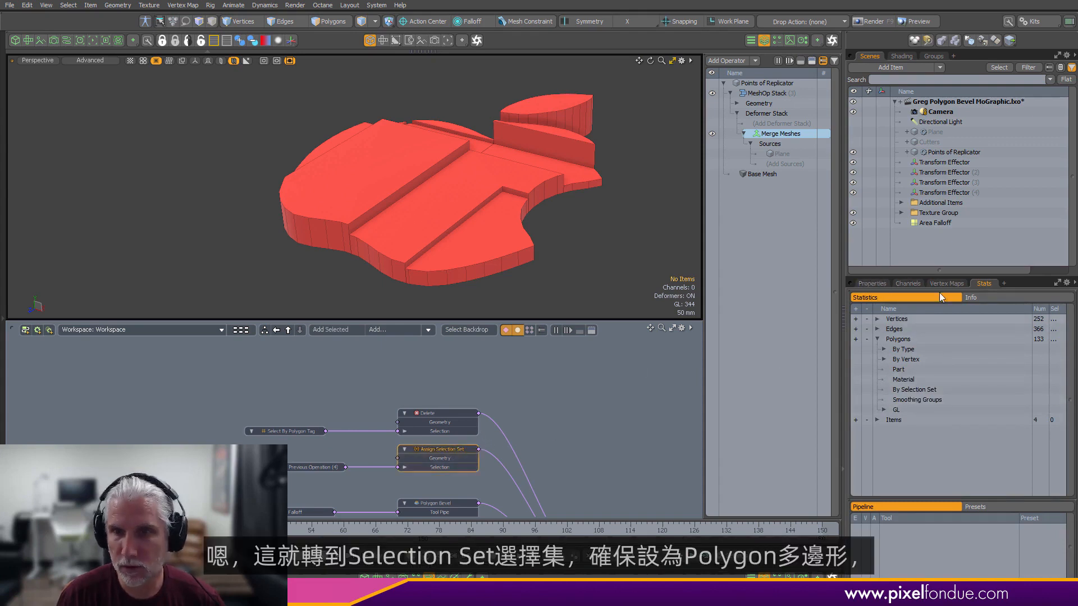
pyautogui.click(873, 284)
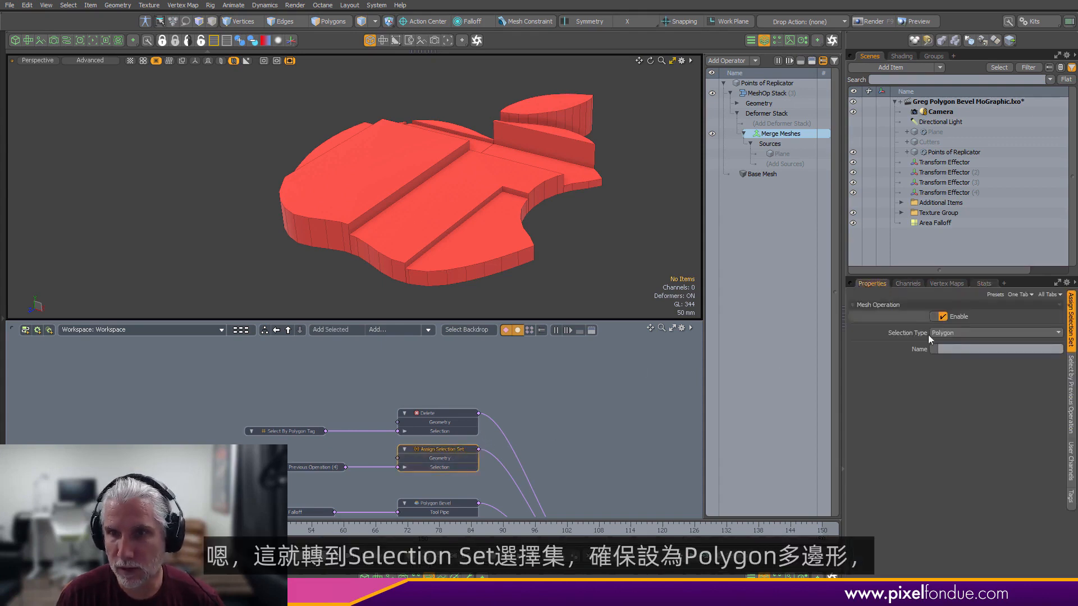
pyautogui.click(960, 349)
pyautogui.write('Top')
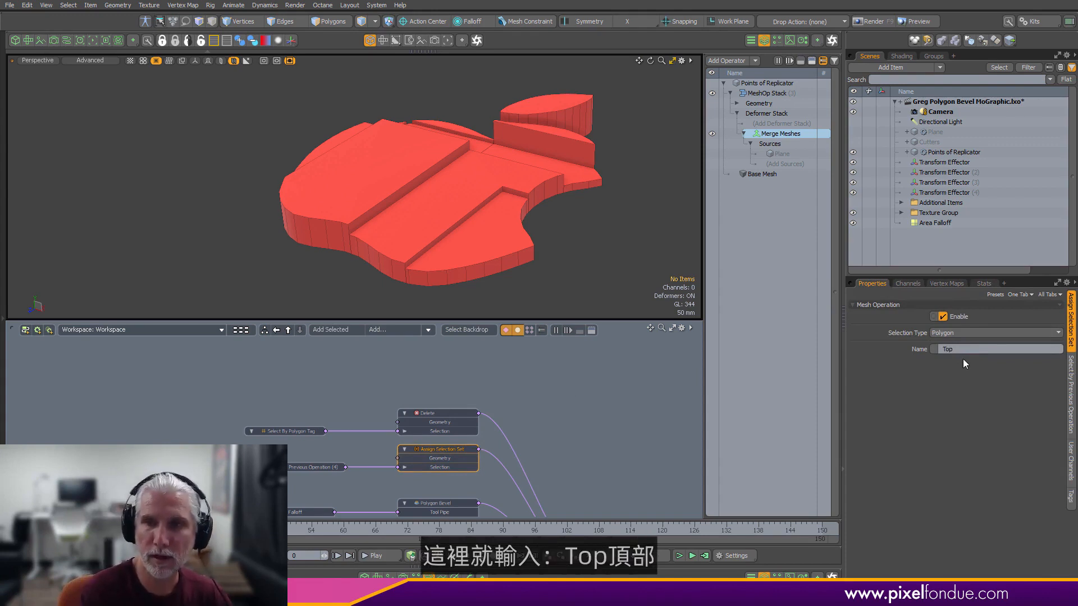
# - Check the polygon statistics for the Top selection set and look at the mesh from a higher angle
pyautogui.click(996, 284)
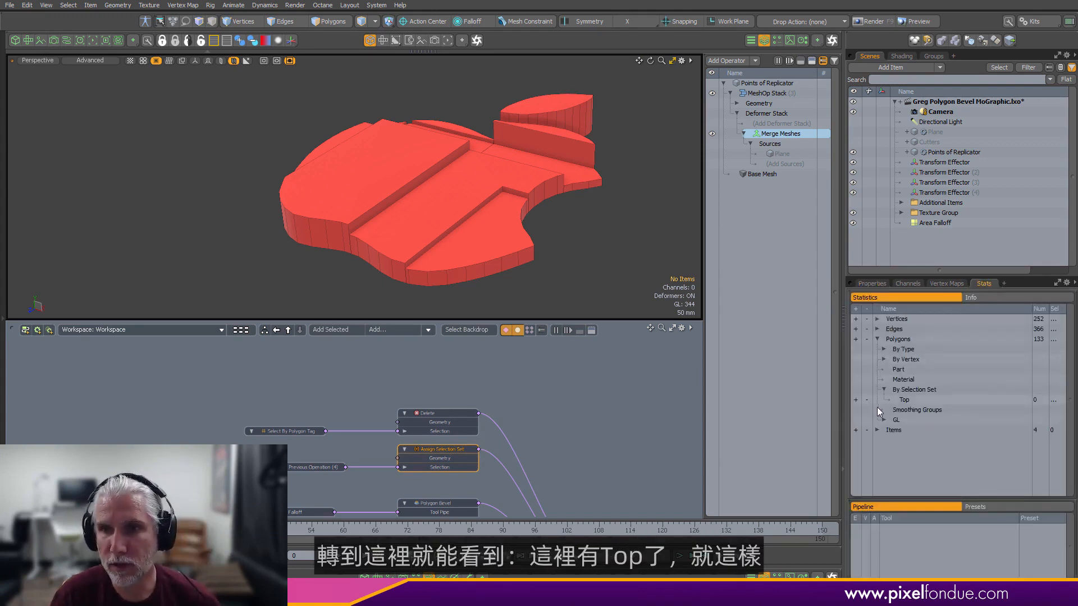
pyautogui.click(855, 400)
pyautogui.keyDown('alt'); pyautogui.moveTo(492, 225); pyautogui.dragTo(474, 247); pyautogui.keyUp('alt')
pyautogui.click(561, 266)
# - Follow the schematic to Merge Meshes and examine its transfer settings and whether the Top selection set reaches the merged mesh
pyautogui.keyDown('alt'); pyautogui.moveTo(631, 450); pyautogui.dragTo(385, 421); pyautogui.keyUp('alt')
pyautogui.scroll(-2, 608, 421)
pyautogui.scroll(4, 517, 422)
pyautogui.keyDown('alt'); pyautogui.moveTo(511, 426); pyautogui.dragTo(466, 426); pyautogui.keyUp('alt')
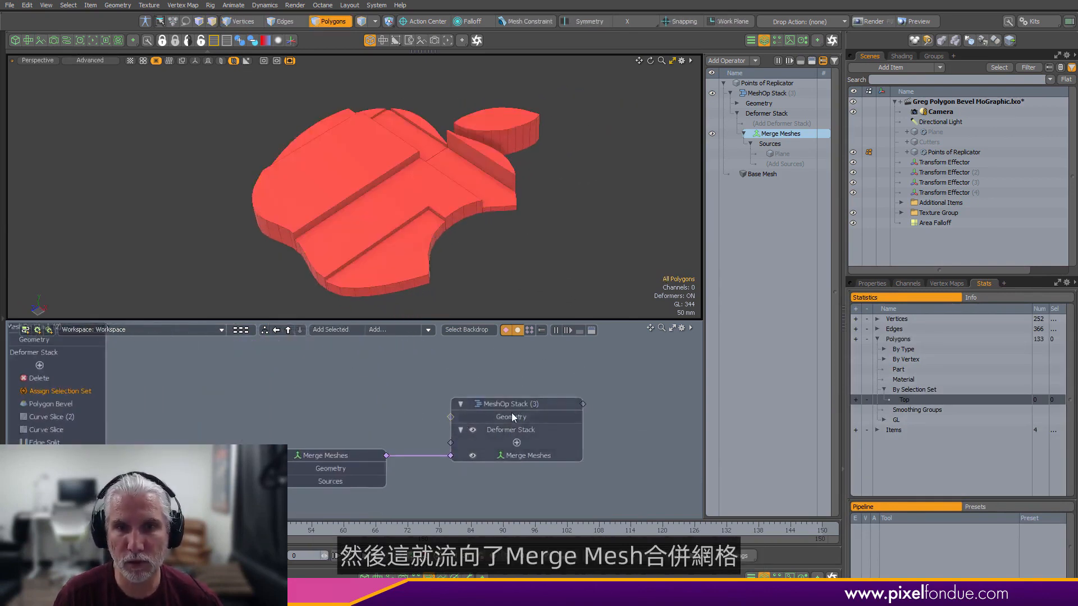
pyautogui.click(335, 464)
pyautogui.click(872, 283)
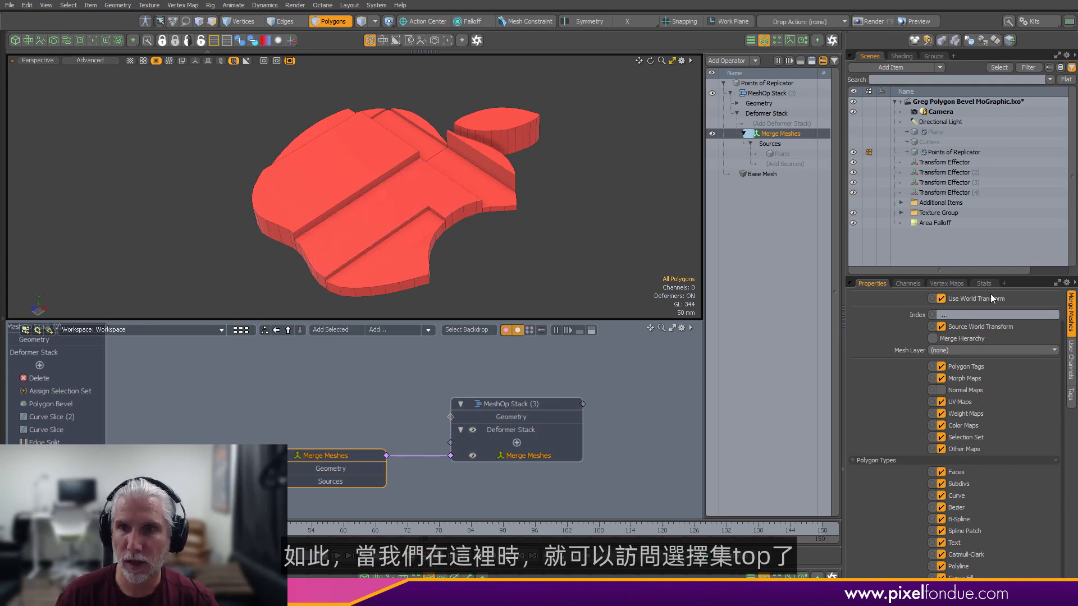
pyautogui.click(949, 283)
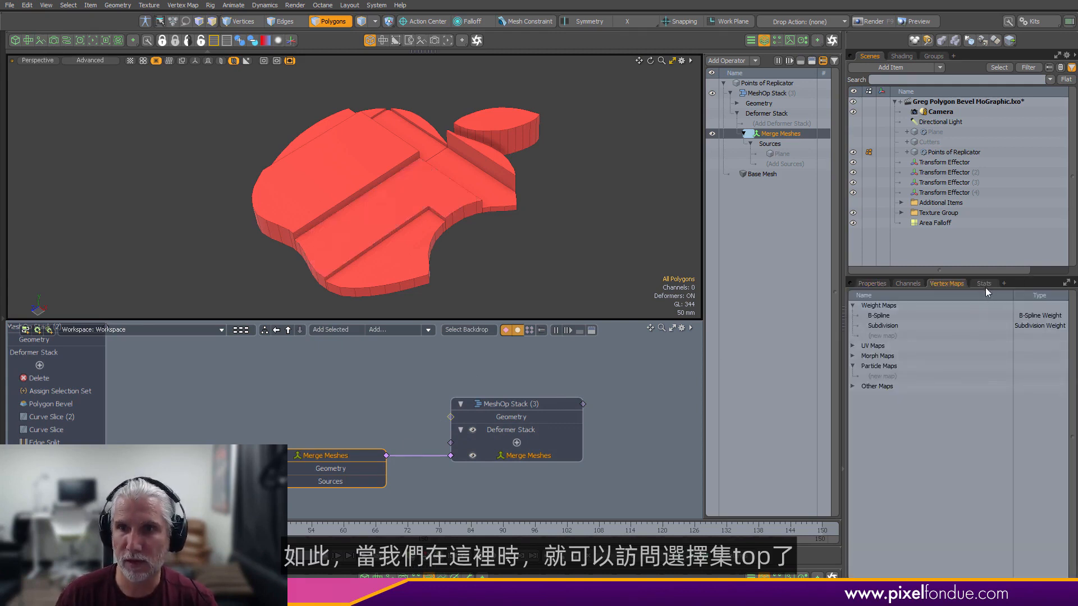
pyautogui.click(984, 284)
pyautogui.click(796, 379)
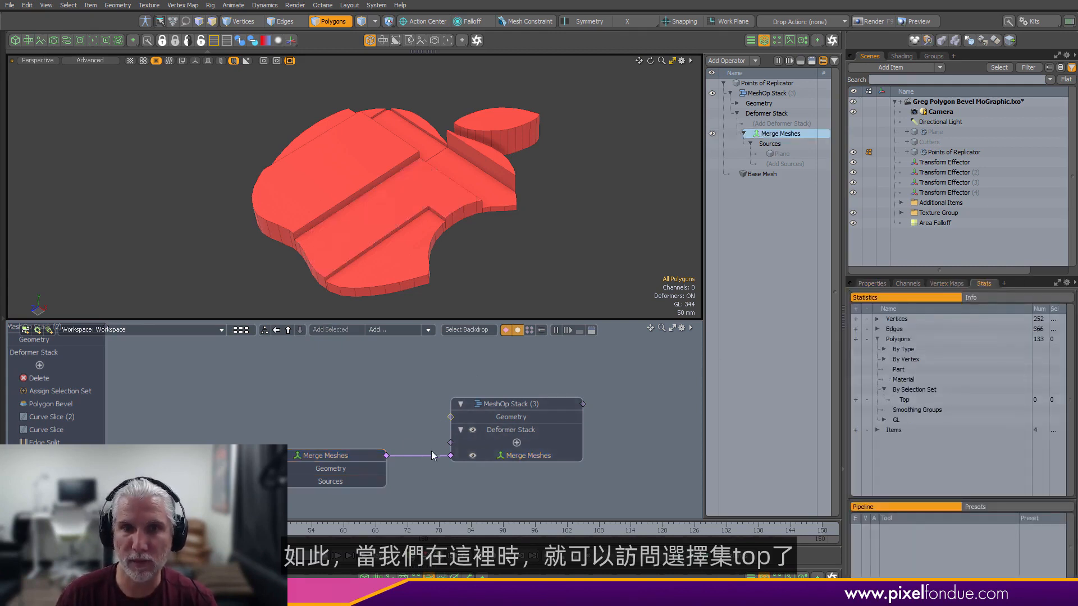
# - Try to add the existing Delete operation to MeshOp Stack (3)
pyautogui.moveTo(364, 411); pyautogui.dragTo(364, 411)
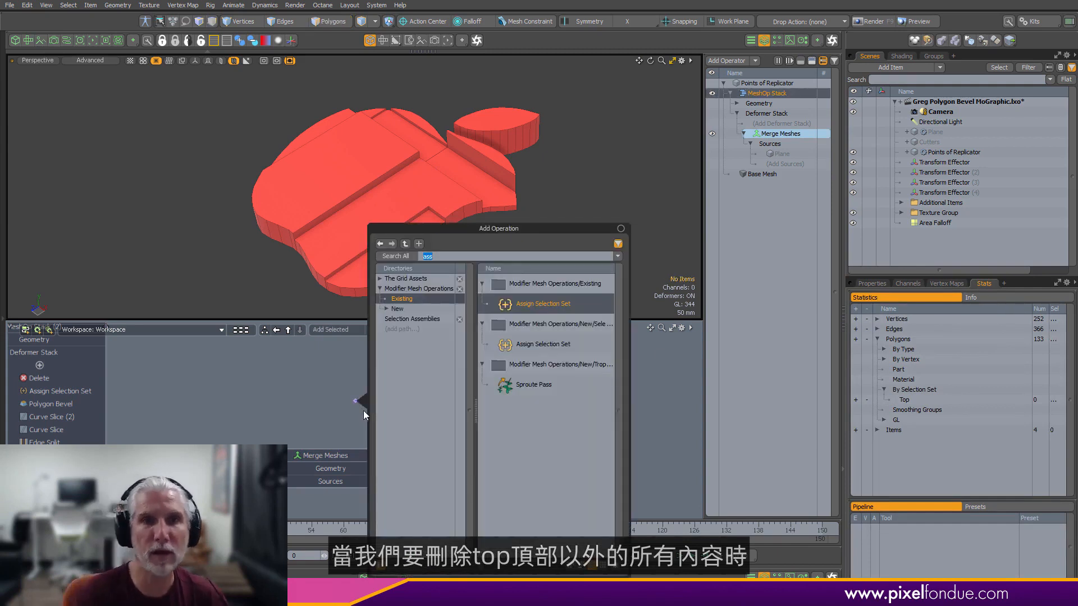
pyautogui.write('delete')
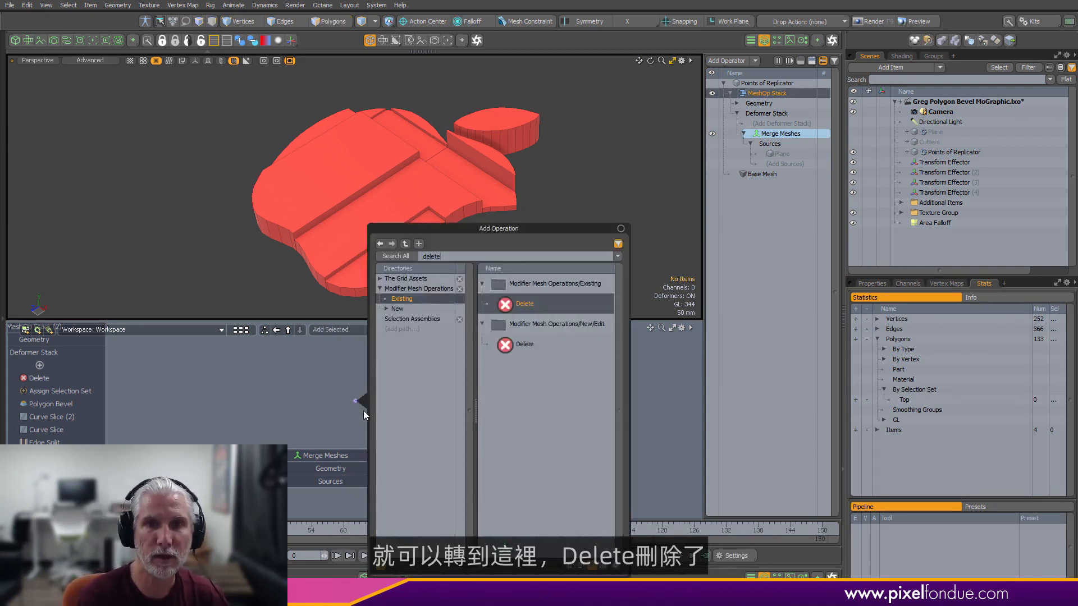
pyautogui.press('Return')
pyautogui.hotkey('ctrl', 'z')
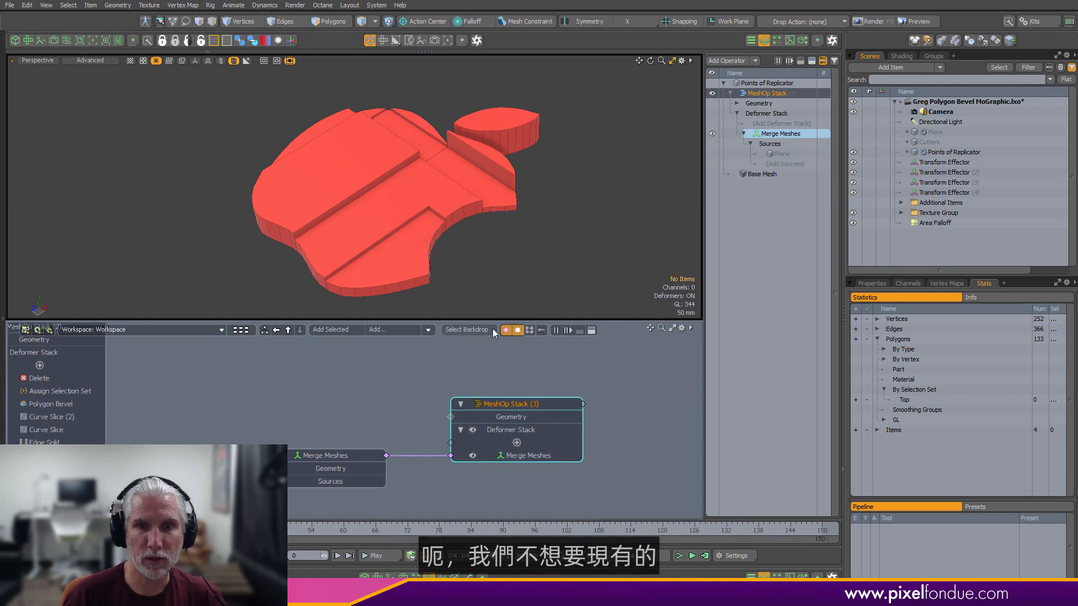
# - Add a new Delete operation to MeshOp Stack (3) and place its node directly above Merge Meshes
pyautogui.click(393, 332)
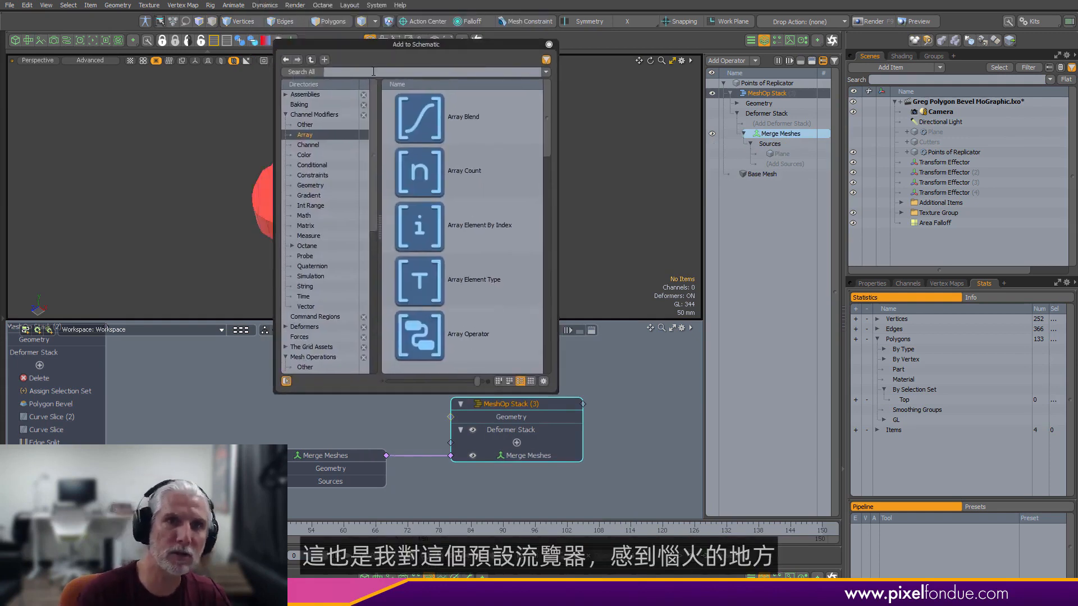
pyautogui.write('de')
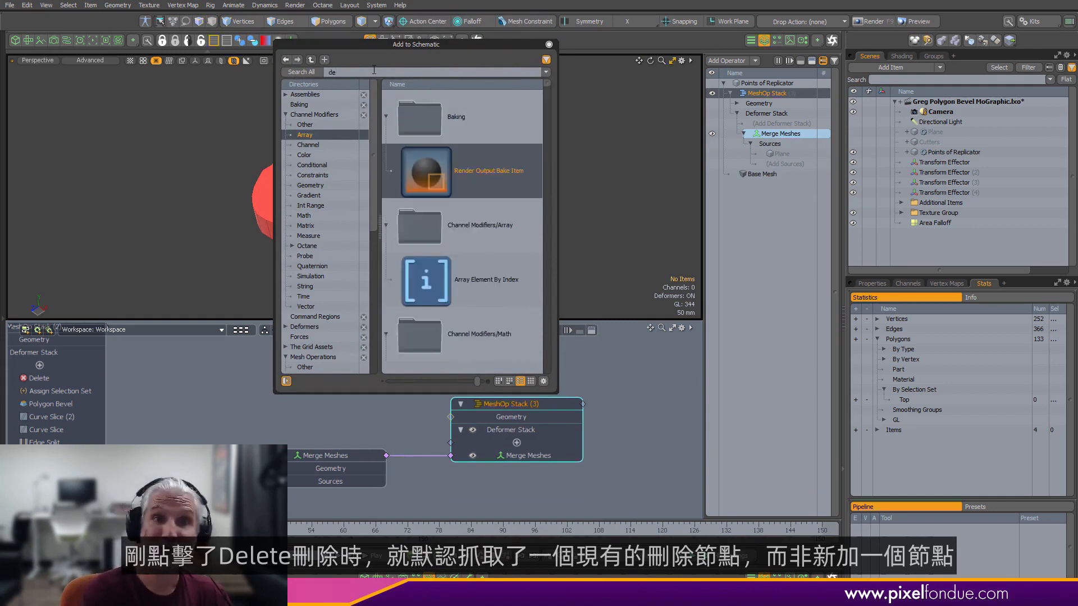
pyautogui.write('lete')
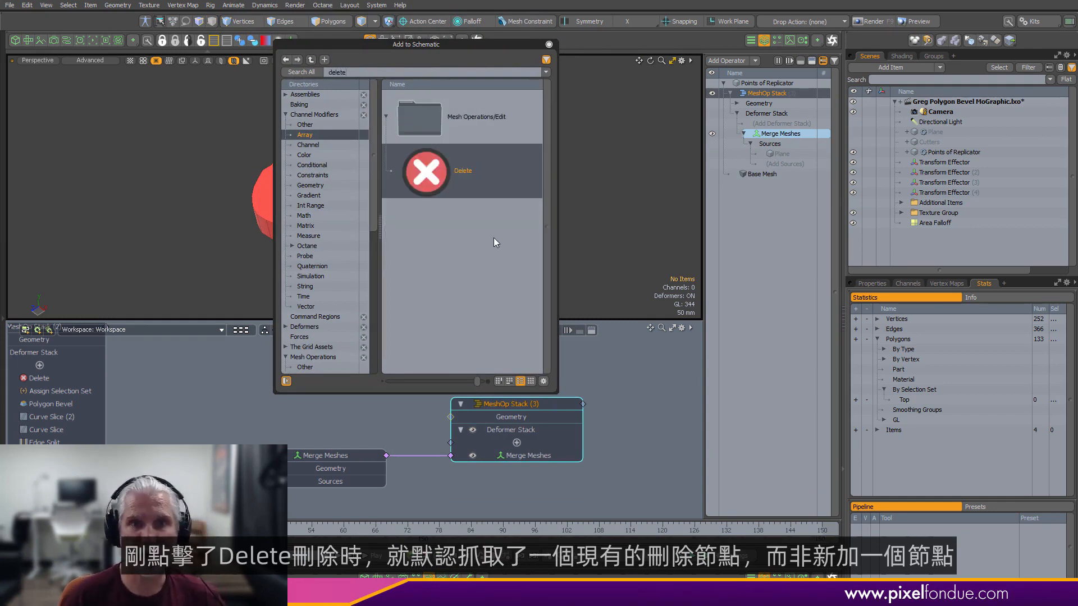
pyautogui.doubleClick(438, 168)
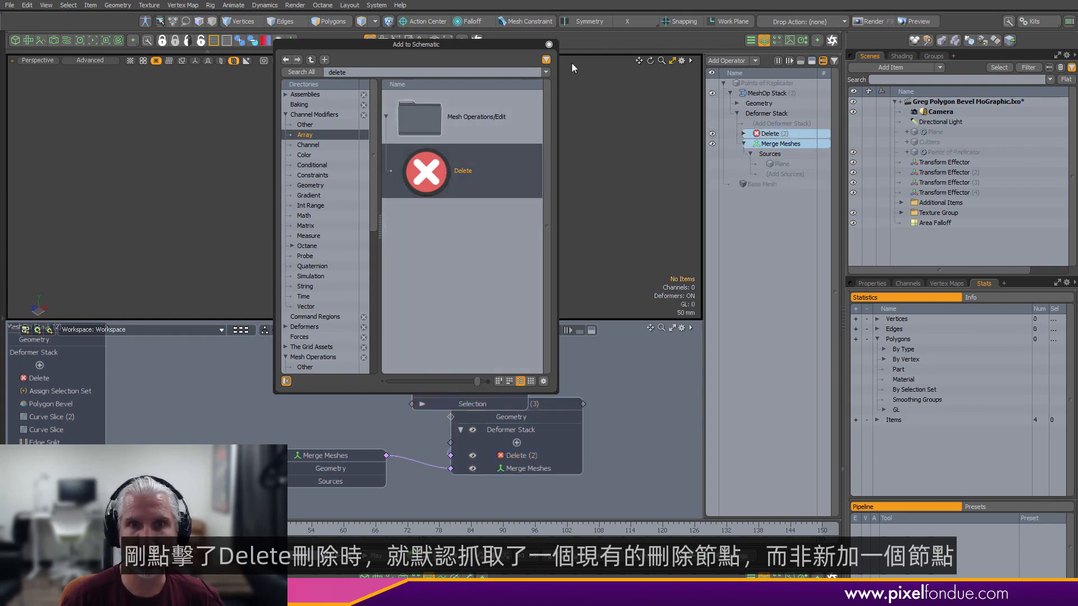
pyautogui.click(549, 45)
pyautogui.moveTo(463, 381); pyautogui.dragTo(322, 408)
pyautogui.keyDown('alt'); pyautogui.moveTo(341, 400); pyautogui.dragTo(505, 388); pyautogui.keyUp('alt')
pyautogui.click(416, 376)
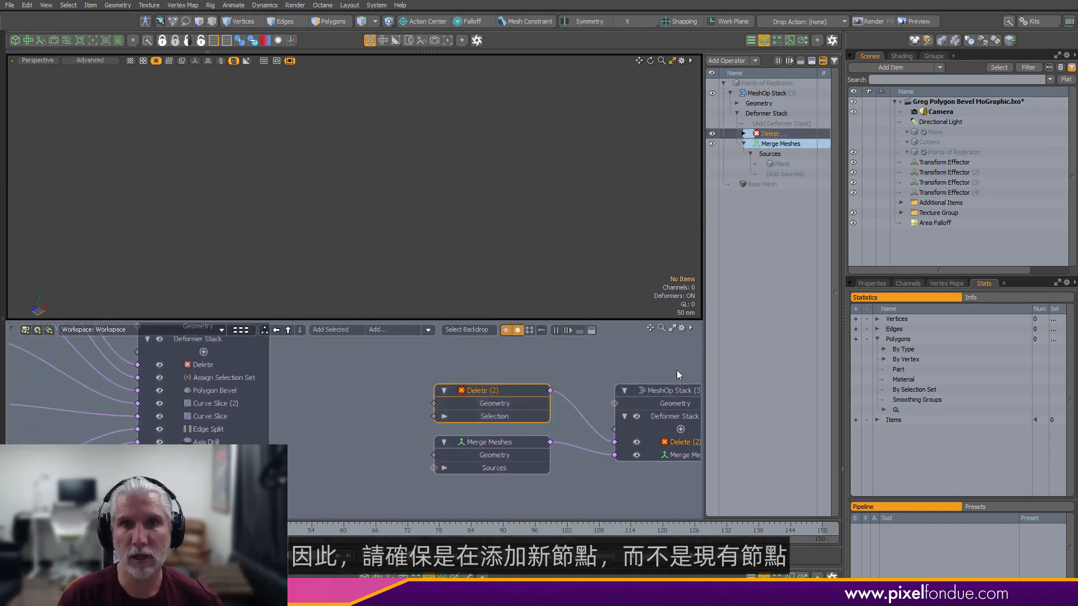
# - Move the Delete (2), Merge Meshes and MeshOp Stack (3) nodes together farther away from MeshOp Stack (2)
pyautogui.scroll(-3, 300, 427)
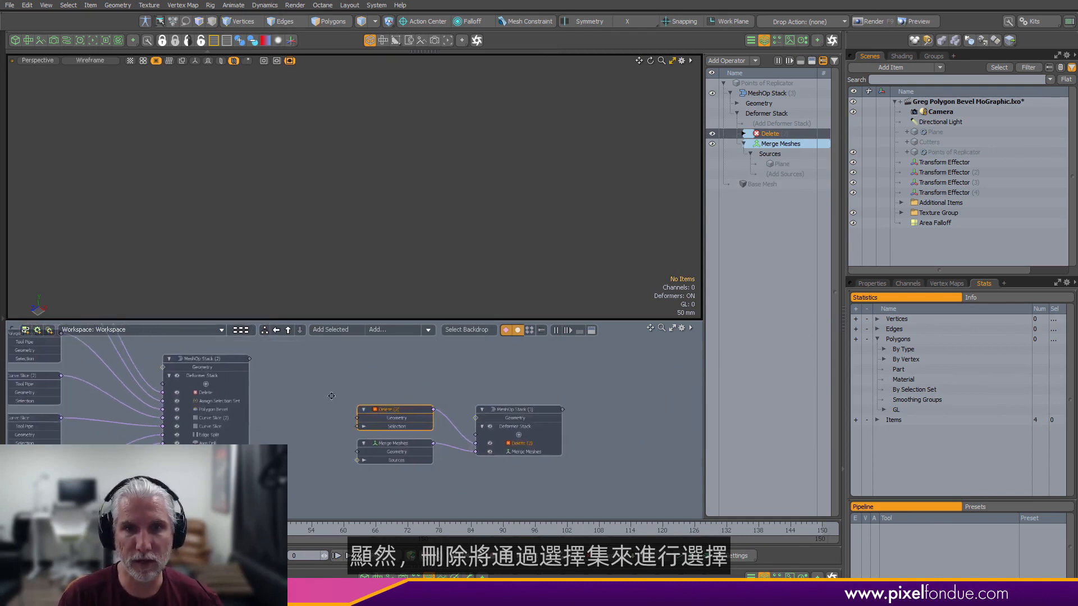
pyautogui.moveTo(364, 369); pyautogui.dragTo(508, 466)
pyautogui.moveTo(545, 414); pyautogui.dragTo(604, 406)
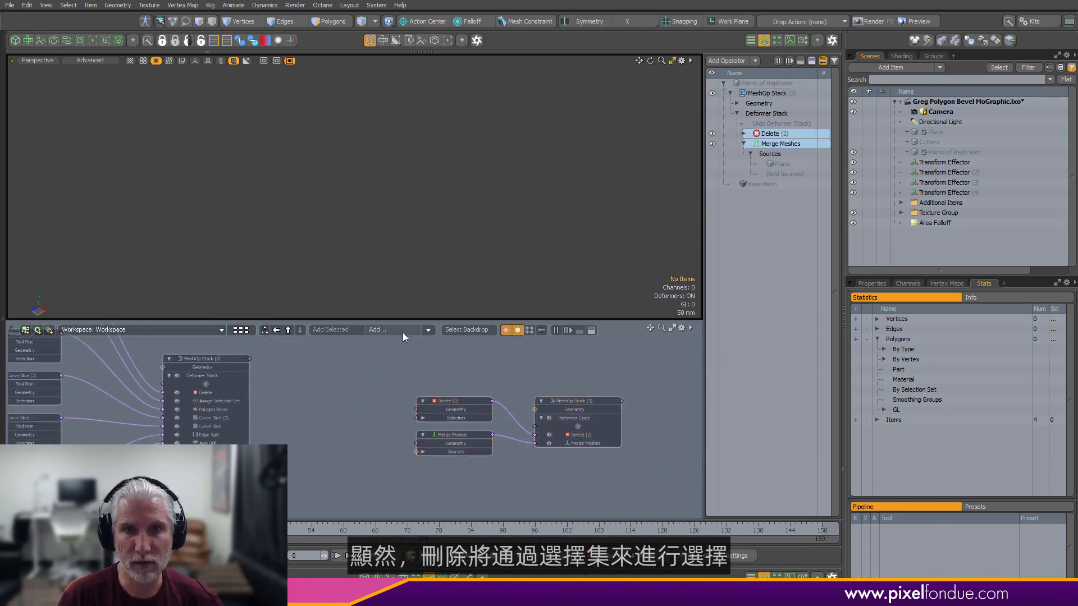
# - Add a Select By Selection Set node and connect it to the Selection input of Delete (2)
pyautogui.click(402, 331)
pyautogui.write('by s')
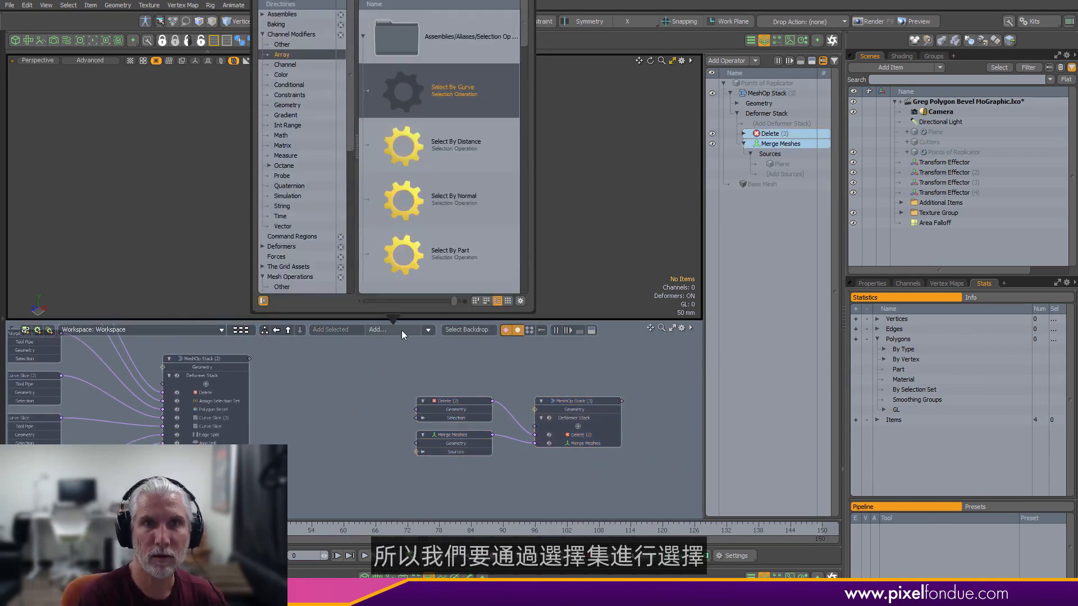
pyautogui.press('Return')
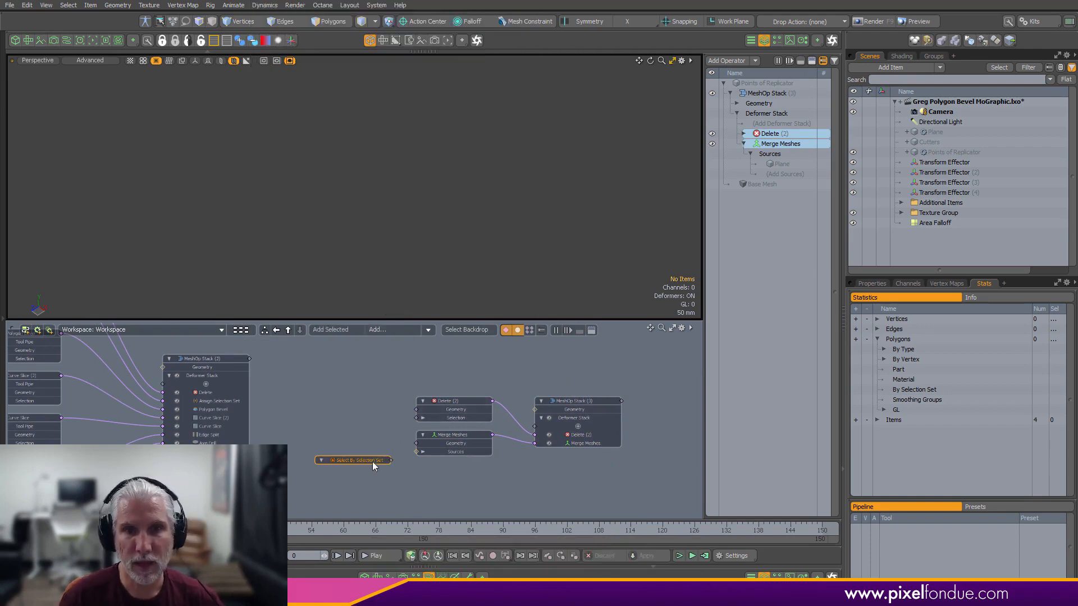
pyautogui.moveTo(372, 462); pyautogui.dragTo(369, 413)
pyautogui.scroll(3, 369, 414)
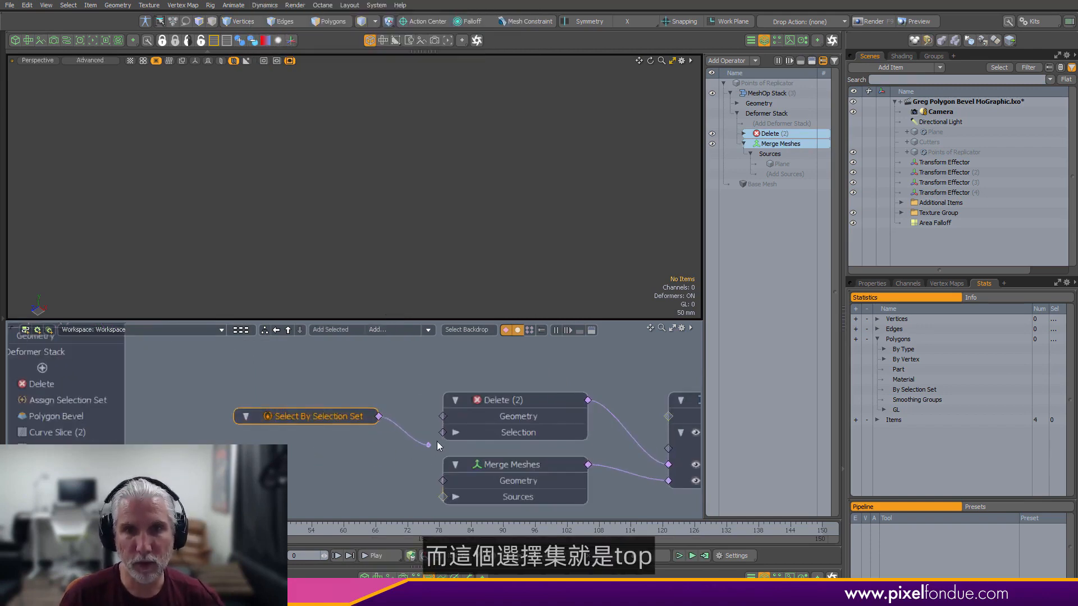
pyautogui.moveTo(439, 446); pyautogui.dragTo(443, 432)
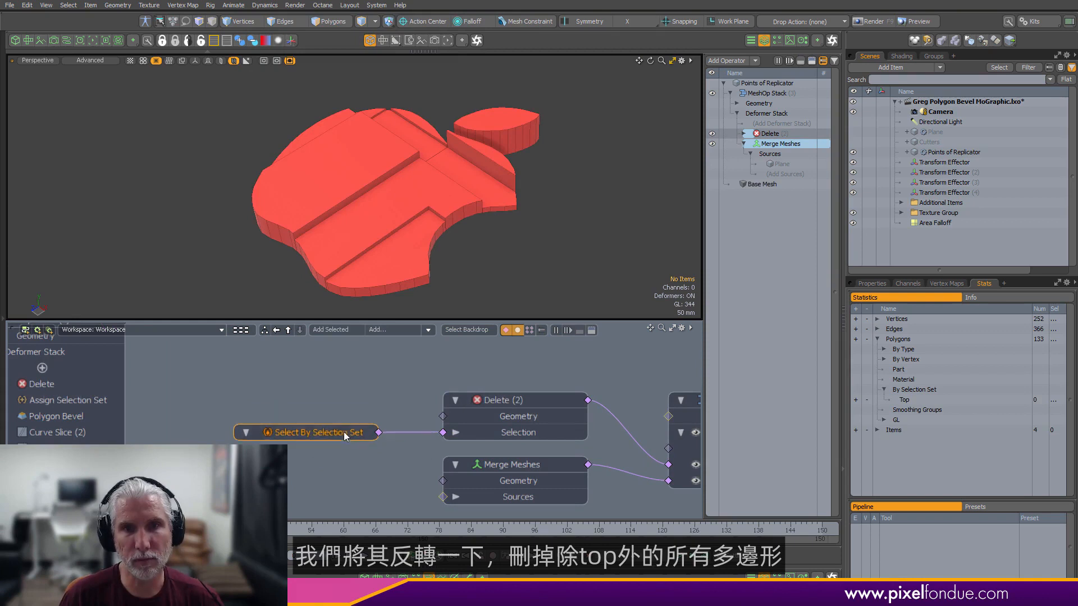
# - Set the Select By Selection Set name to Top and the selection type of Delete (2) to Polygon
pyautogui.click(872, 283)
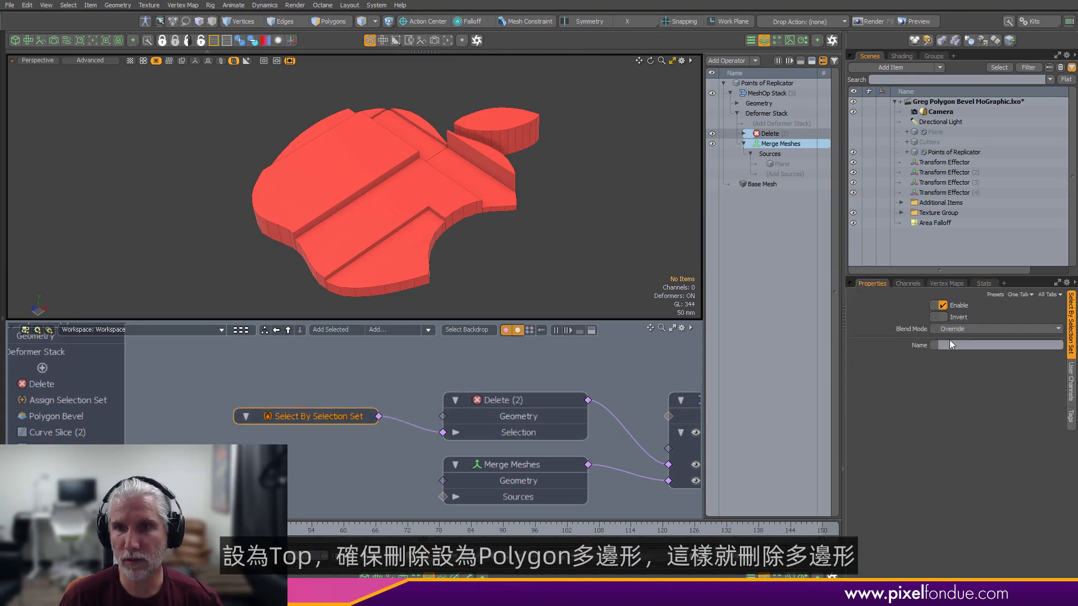
pyautogui.write('Top')
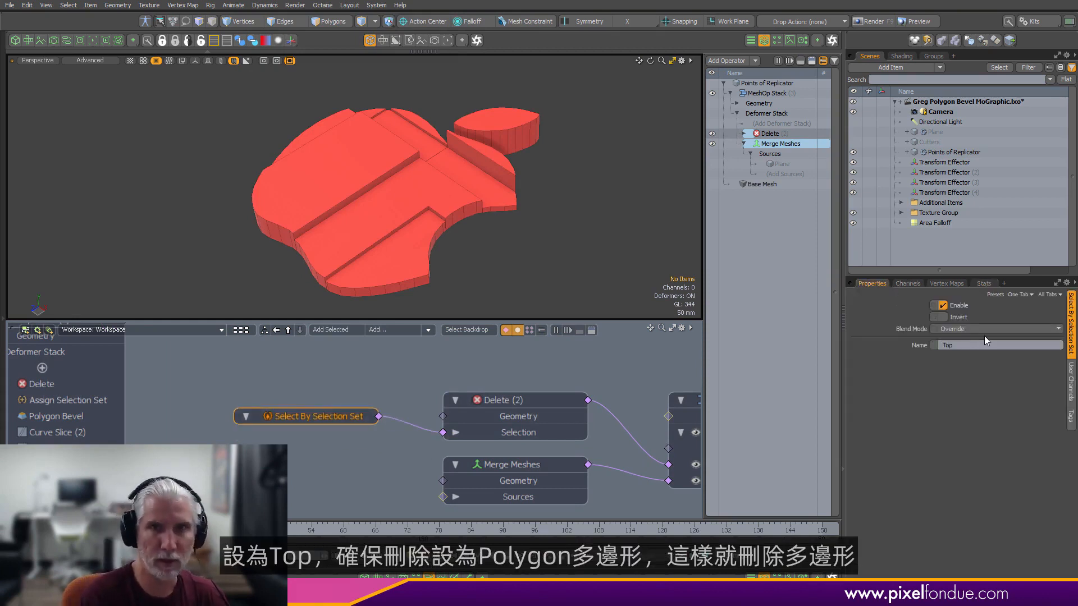
pyautogui.click(517, 400)
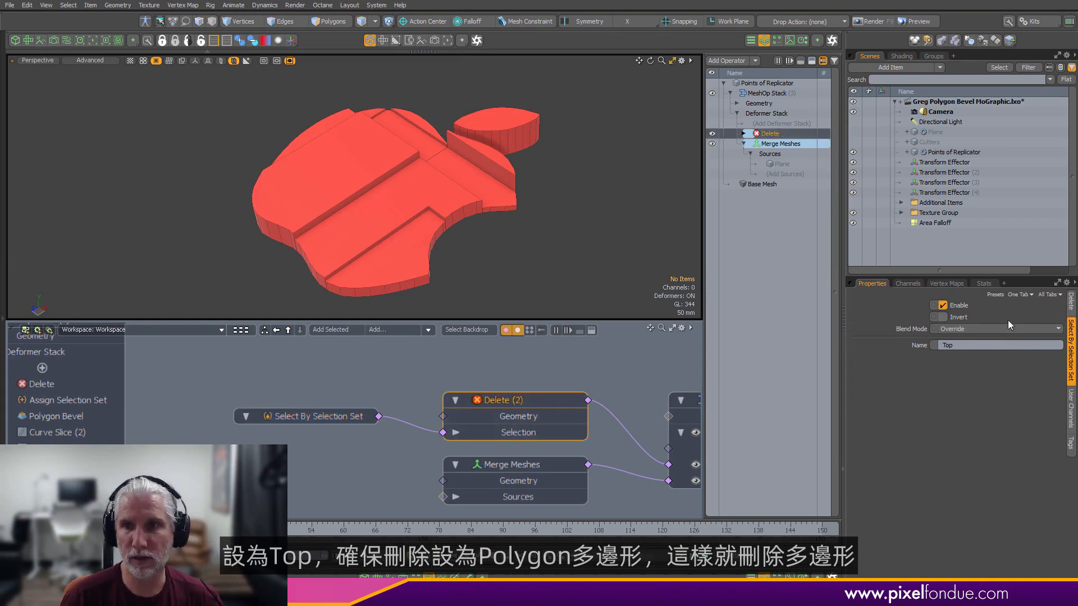
pyautogui.click(968, 334)
pyautogui.click(962, 357)
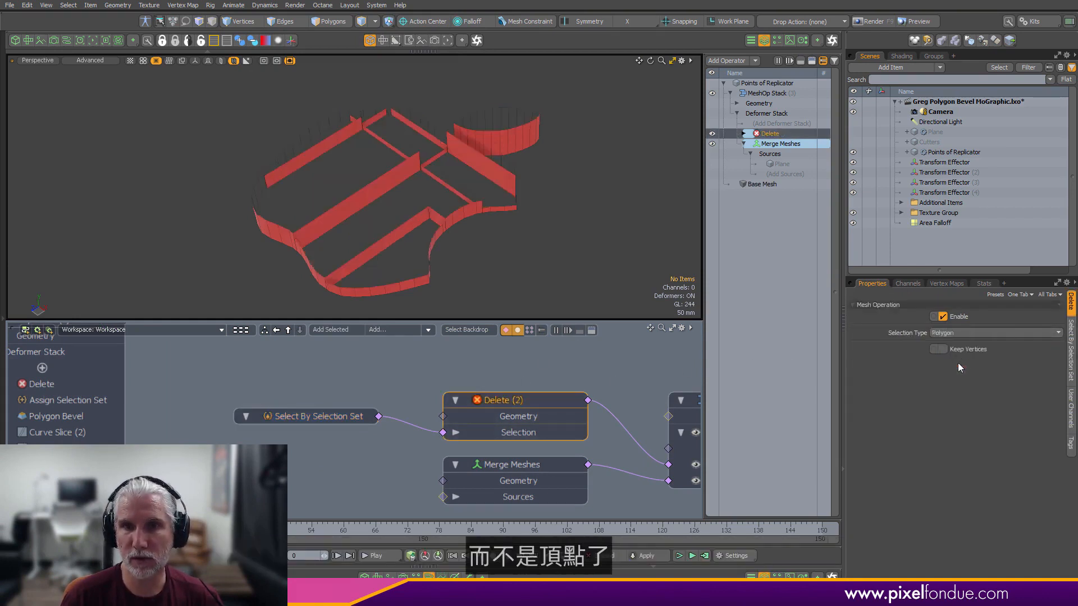
# - Invert the Select By Selection Set node so that Delete (2) removes all polygons except Top
pyautogui.keyDown('alt'); pyautogui.moveTo(553, 366); pyautogui.dragTo(508, 361); pyautogui.keyUp('alt')
pyautogui.click(312, 416)
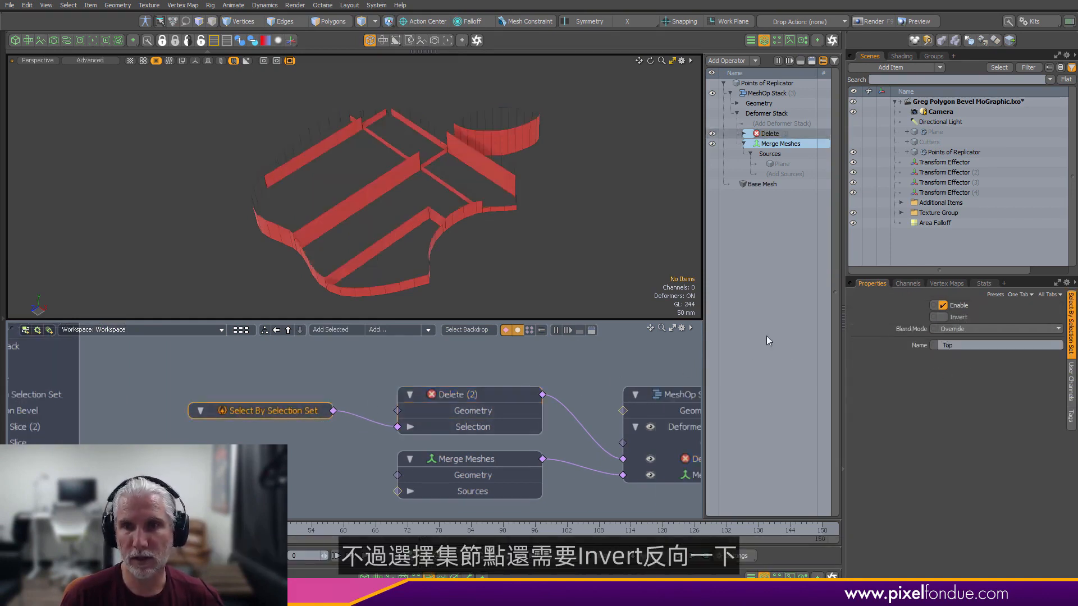
pyautogui.click(947, 315)
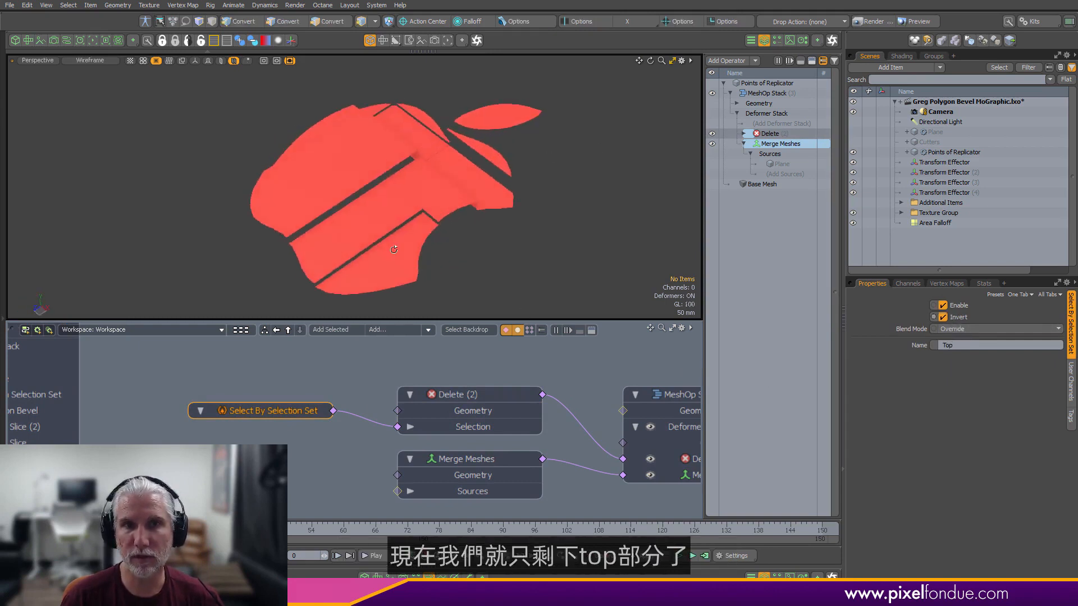
# - Add a Set Weight operation to MeshOp Stack (3) and place its node above Delete (2)
pyautogui.scroll(-3, 518, 368)
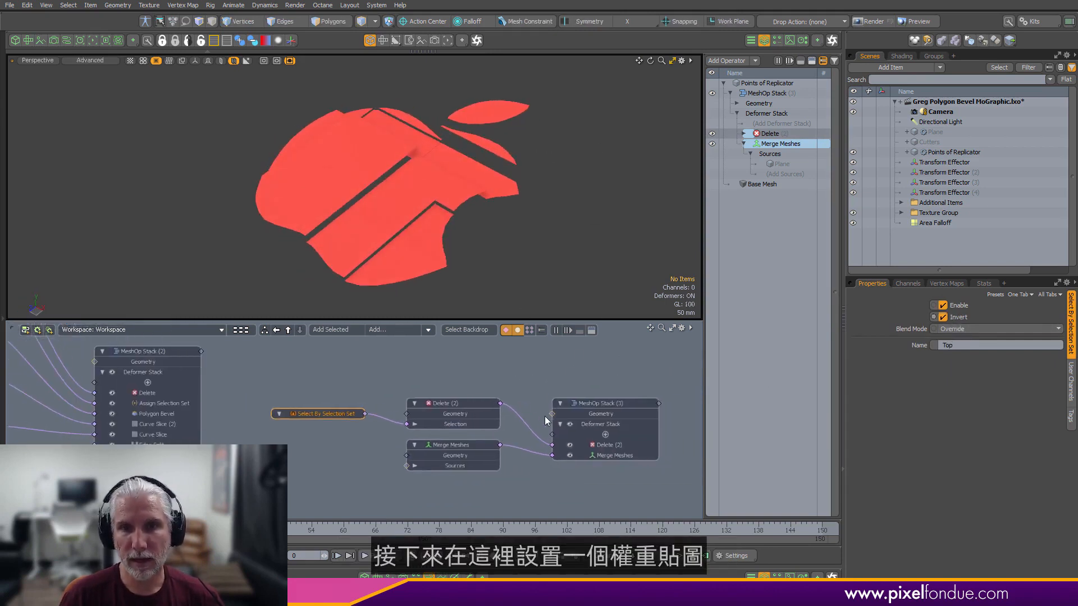
pyautogui.moveTo(515, 372); pyautogui.dragTo(471, 372)
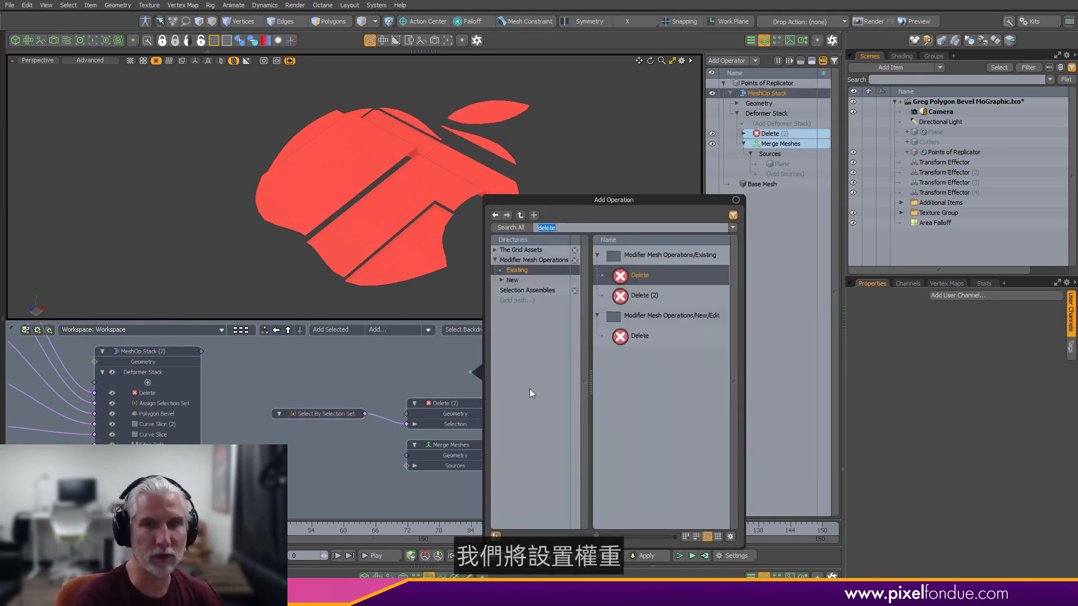
pyautogui.write('set w')
pyautogui.press('Return')
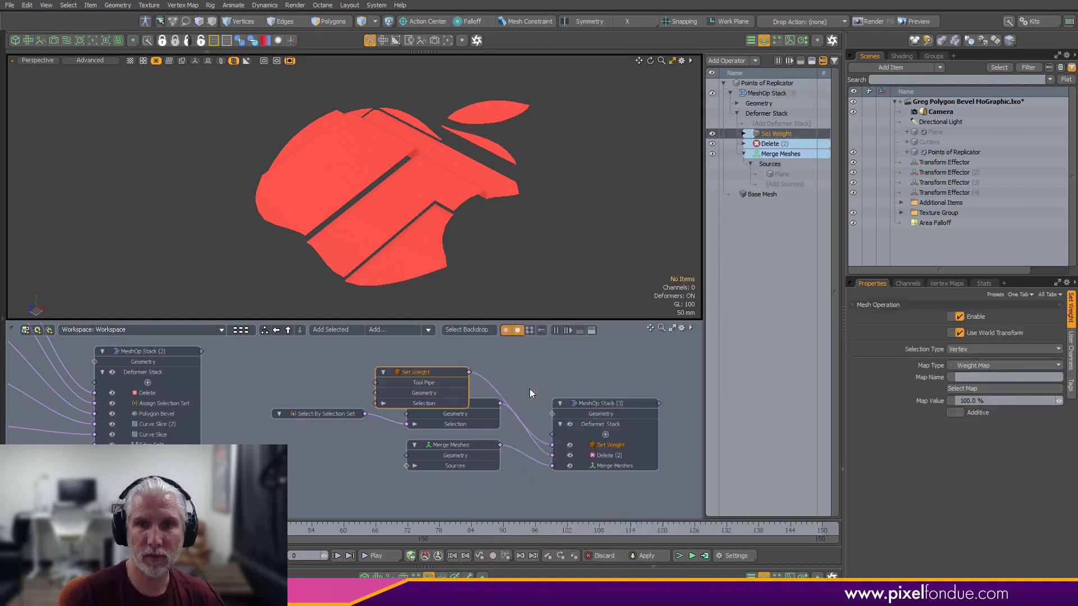
pyautogui.moveTo(450, 367); pyautogui.dragTo(477, 362)
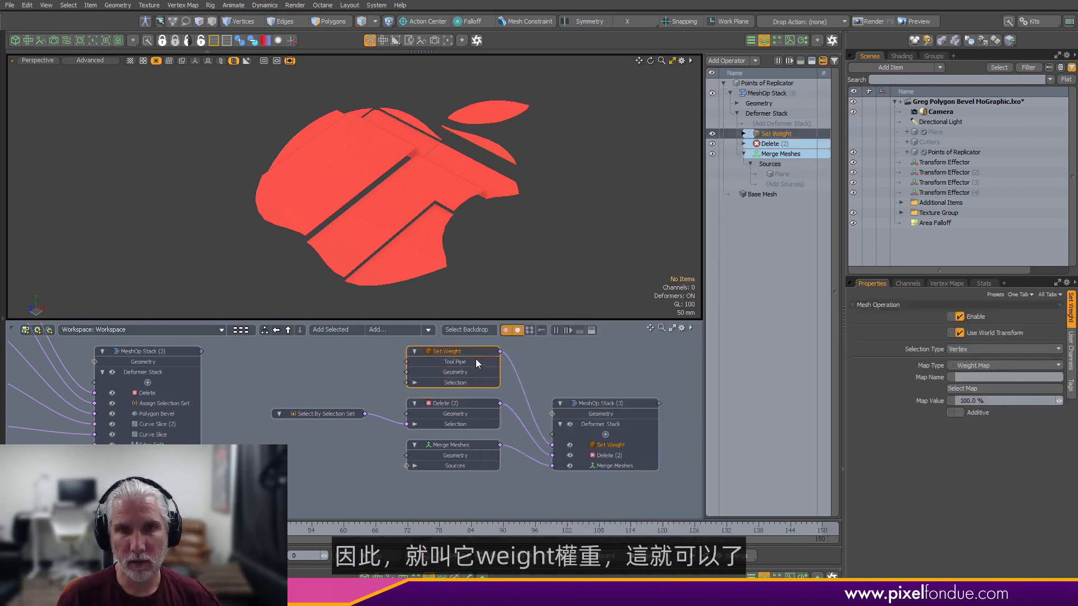
# - Set the Set Weight map name to Weight and display that weight map on the logo mesh
pyautogui.click(993, 376)
pyautogui.write('Weight')
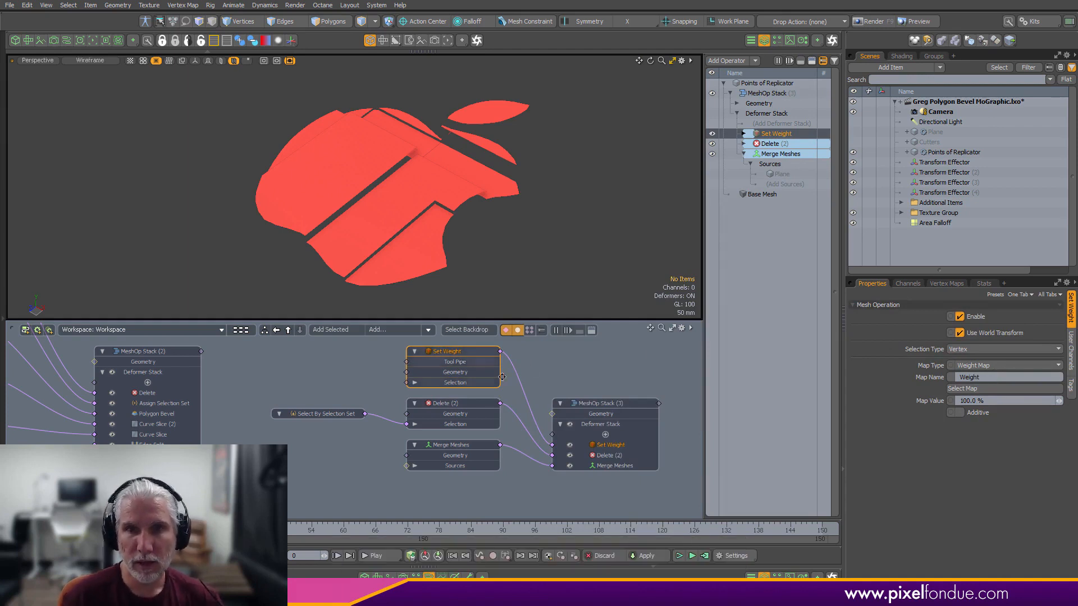
pyautogui.keyDown('alt'); pyautogui.moveTo(498, 373); pyautogui.dragTo(548, 379); pyautogui.keyUp('alt')
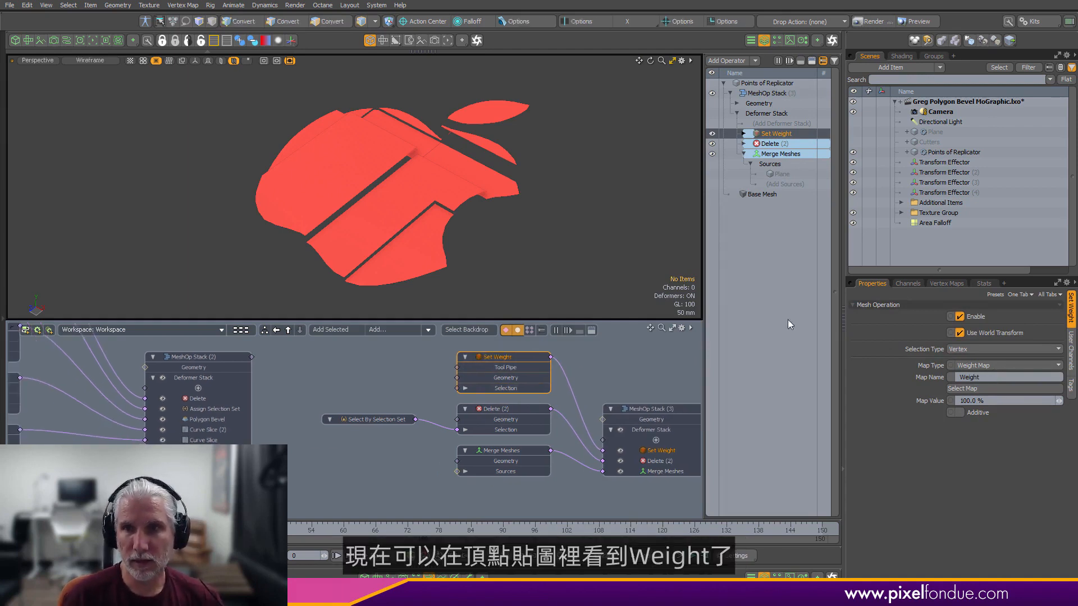
pyautogui.click(946, 284)
pyautogui.click(885, 336)
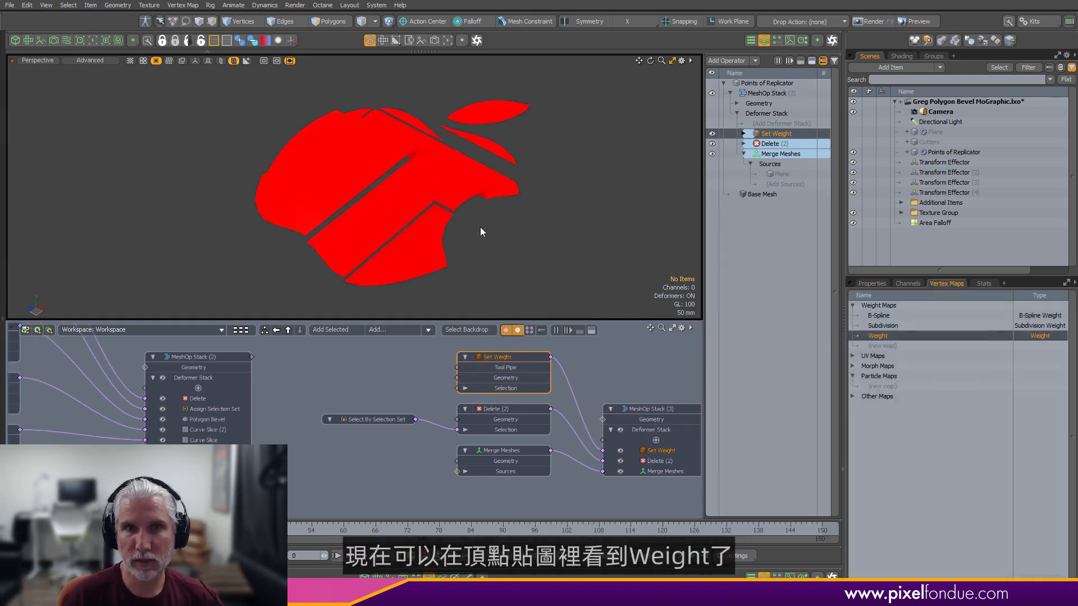
pyautogui.moveTo(449, 227)
pyautogui.keyDown('alt'); pyautogui.mouseDown()
pyautogui.moveTo(473, 208)
pyautogui.moveTo(458, 236)
pyautogui.mouseUp(); pyautogui.keyUp('alt')
# - Add an Area Falloff node feeding the Tool Pipe input of Set Weight and check the weighting on the logo pieces
pyautogui.scroll(-1, 422, 418)
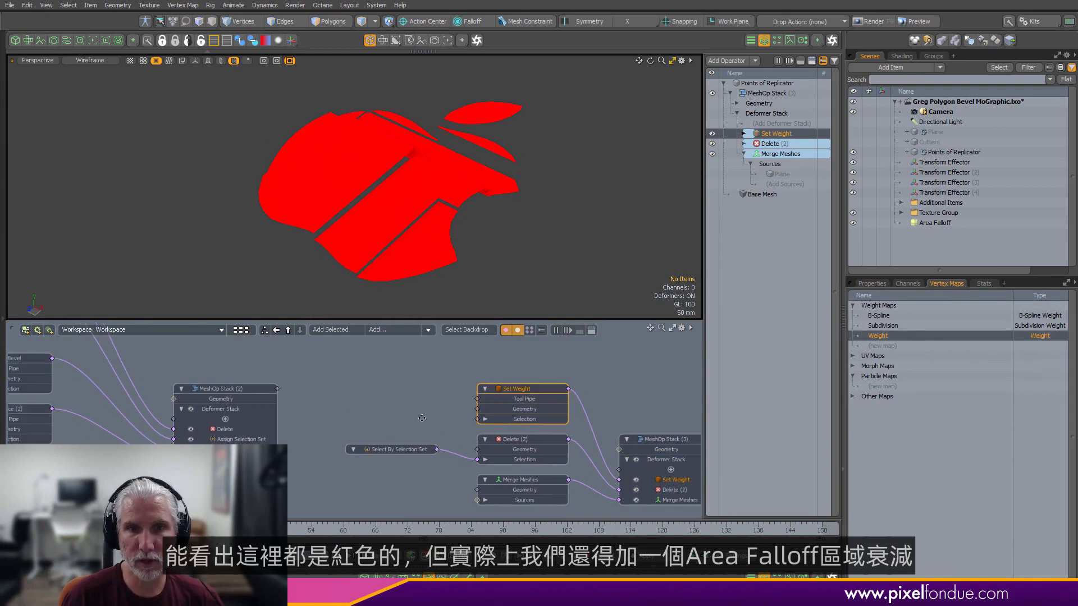
pyautogui.click(393, 331)
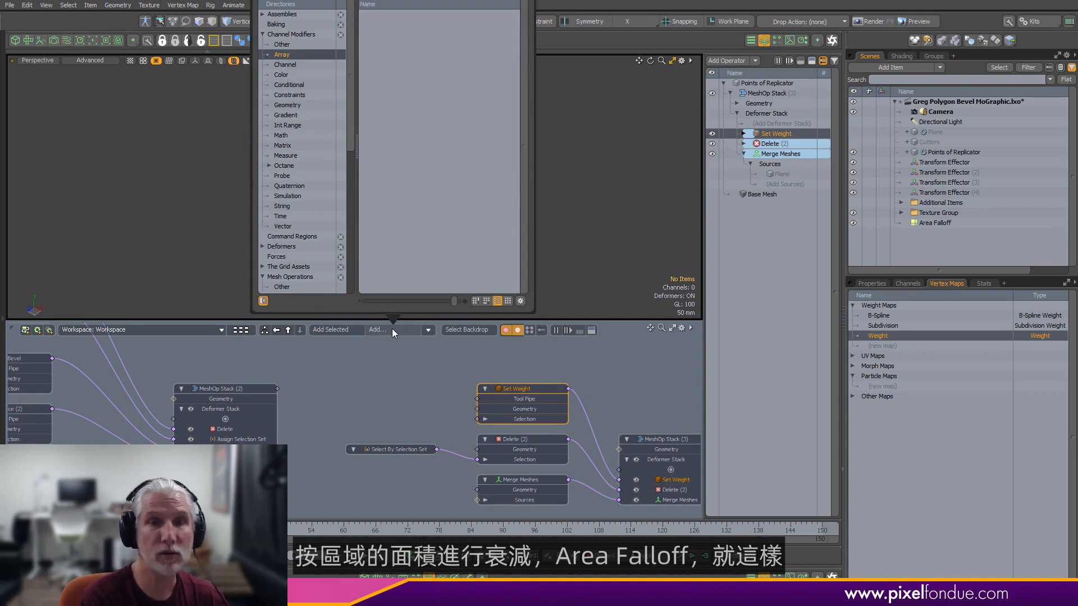
pyautogui.write('area')
pyautogui.press('Return')
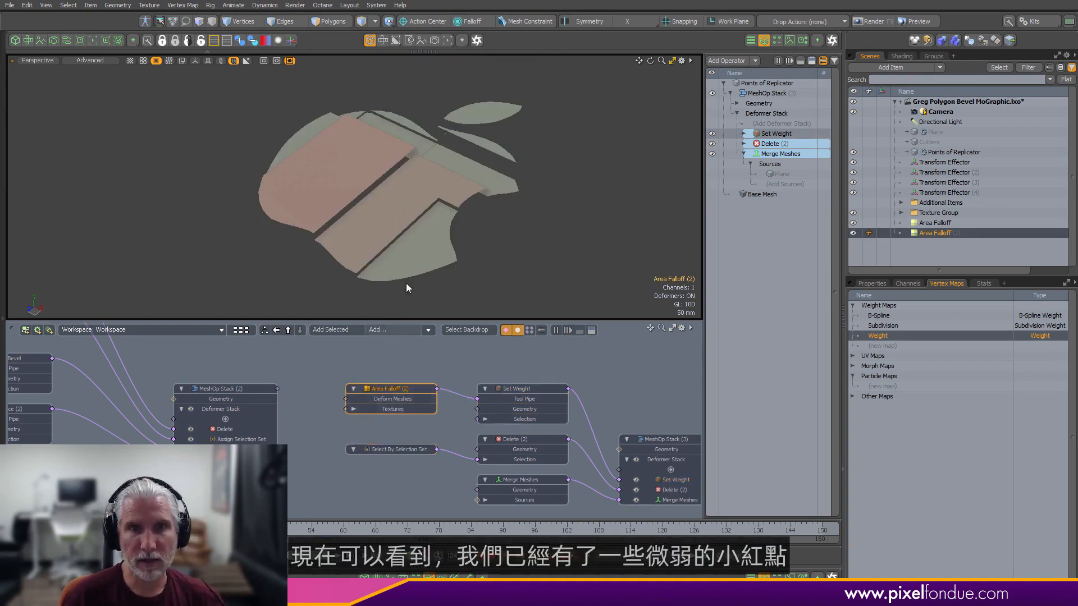
pyautogui.scroll(4, 422, 151)
pyautogui.keyDown('alt'); pyautogui.moveTo(423, 147); pyautogui.dragTo(456, 195); pyautogui.keyUp('alt')
pyautogui.scroll(-3, 427, 155)
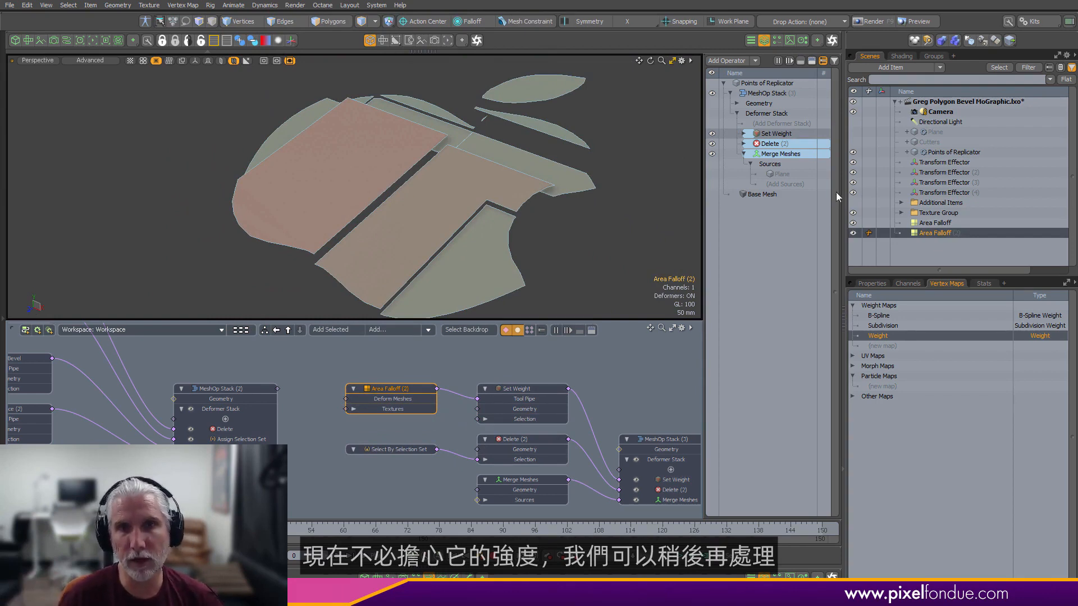
# - Add a Remap Weight operation to MeshOp Stack (3), placing its node above Set Weight
pyautogui.keyDown('alt'); pyautogui.moveTo(636, 400); pyautogui.dragTo(622, 403); pyautogui.keyUp('alt')
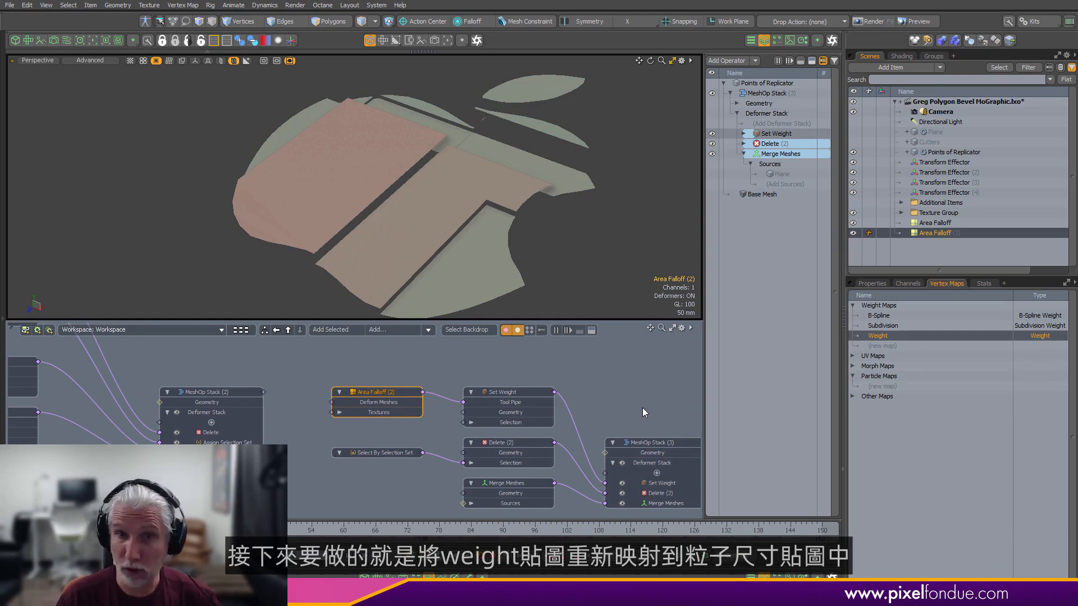
pyautogui.click(609, 477)
pyautogui.click(623, 440)
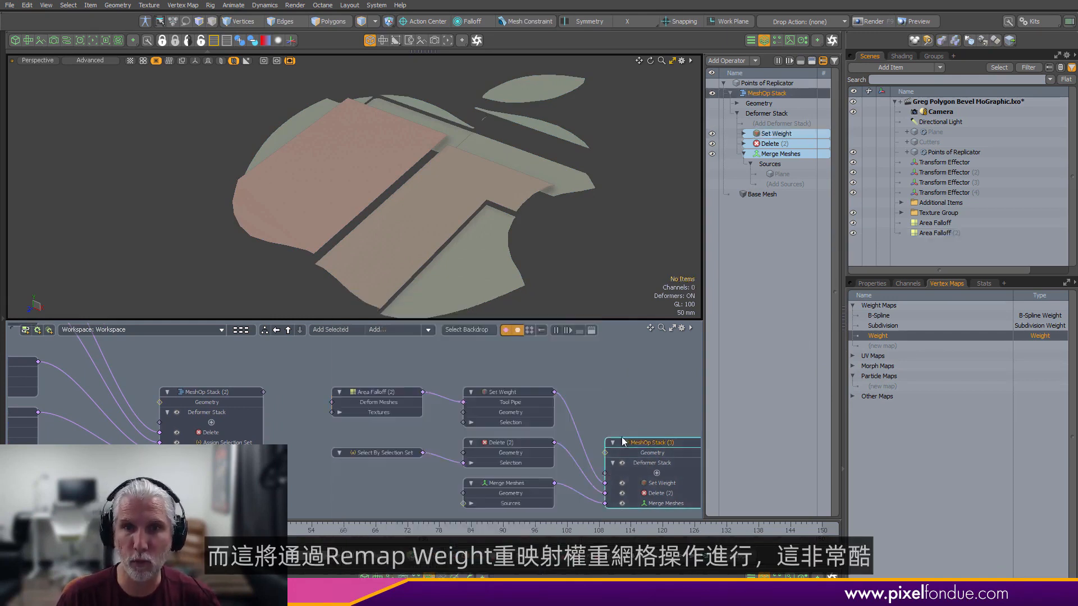
pyautogui.moveTo(605, 474); pyautogui.dragTo(539, 354)
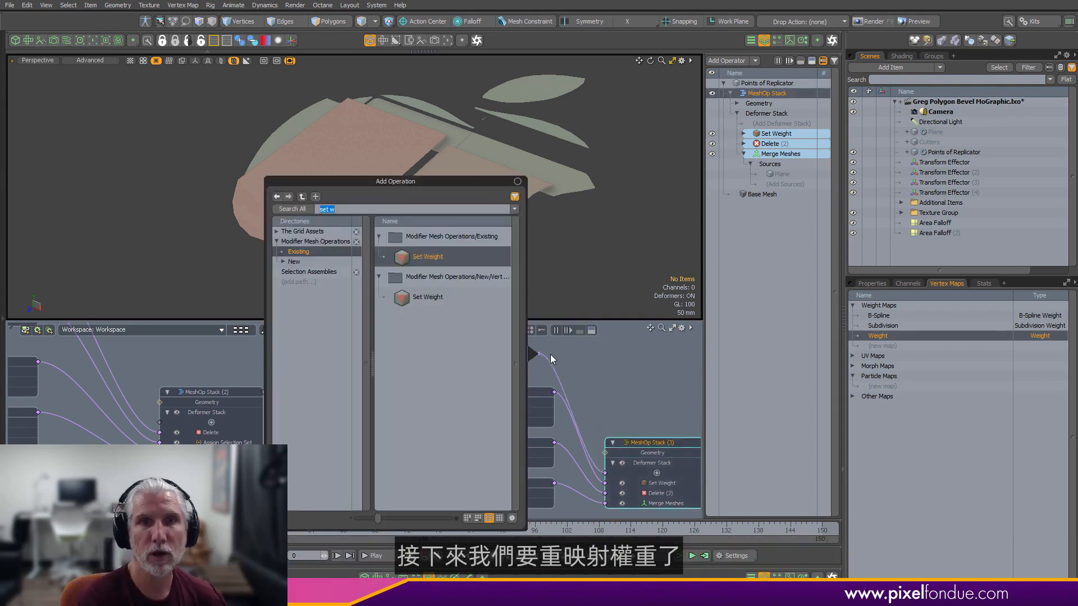
pyautogui.write('remap')
pyautogui.press('Return')
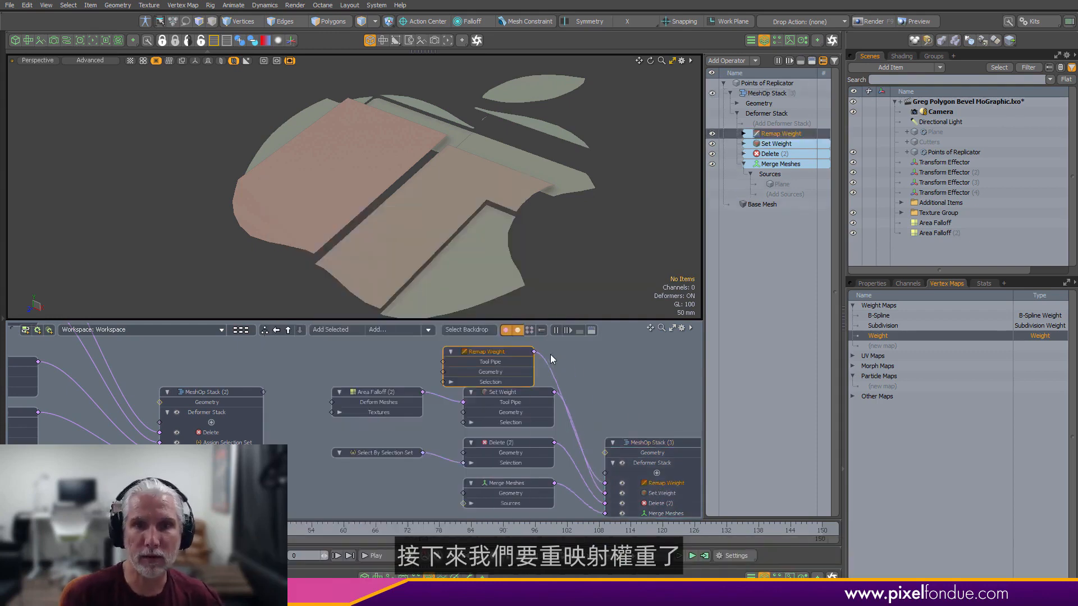
# - Set the source map name of Remap Weight to Weight, keeping the Weight Map type
pyautogui.click(872, 284)
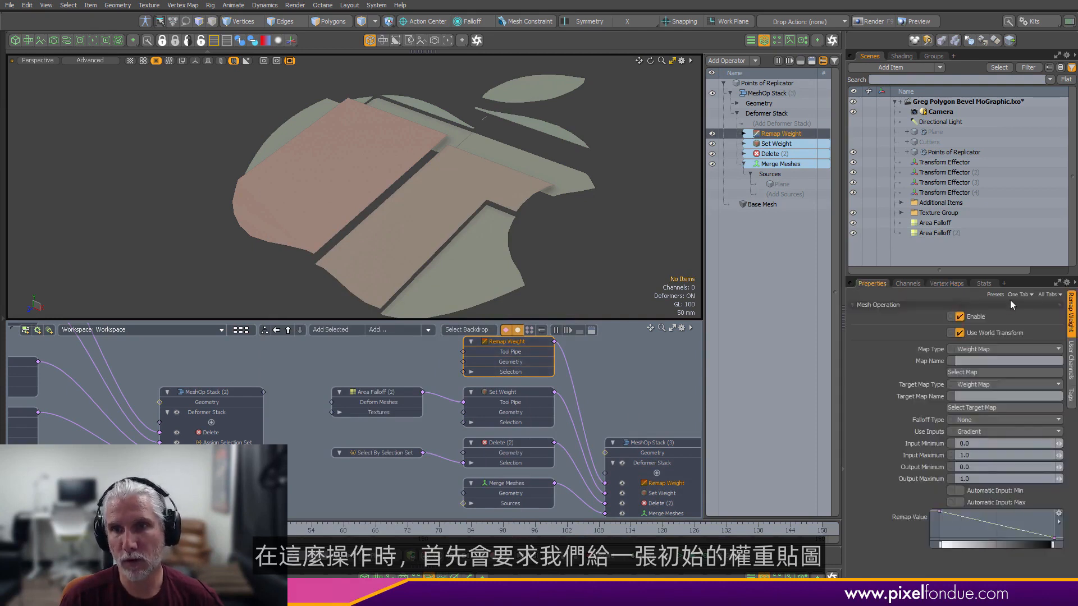
pyautogui.click(990, 358)
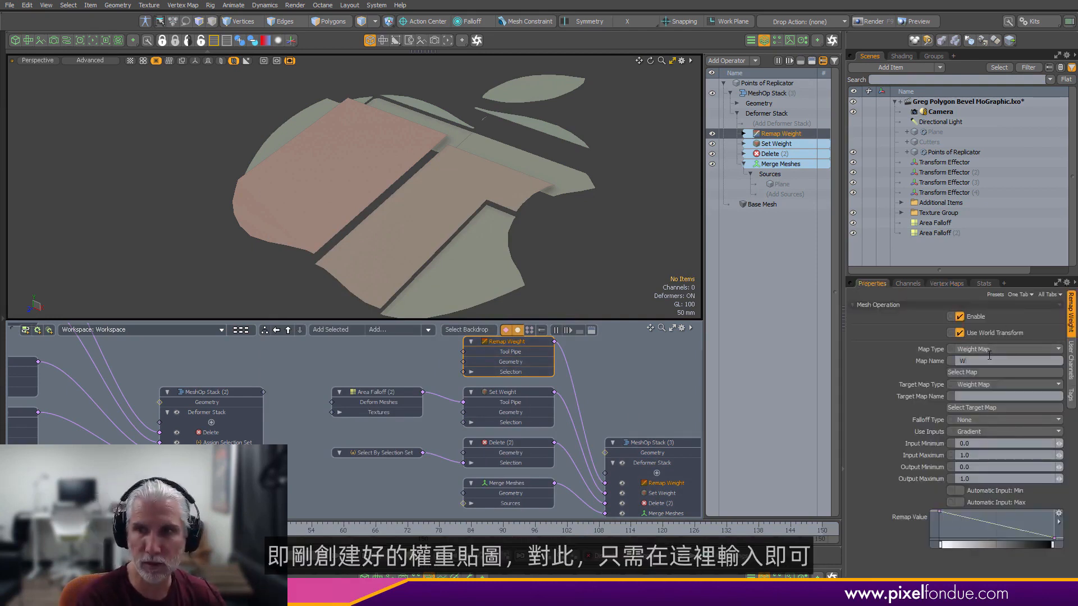
pyautogui.write('Weight')
pyautogui.press('Return')
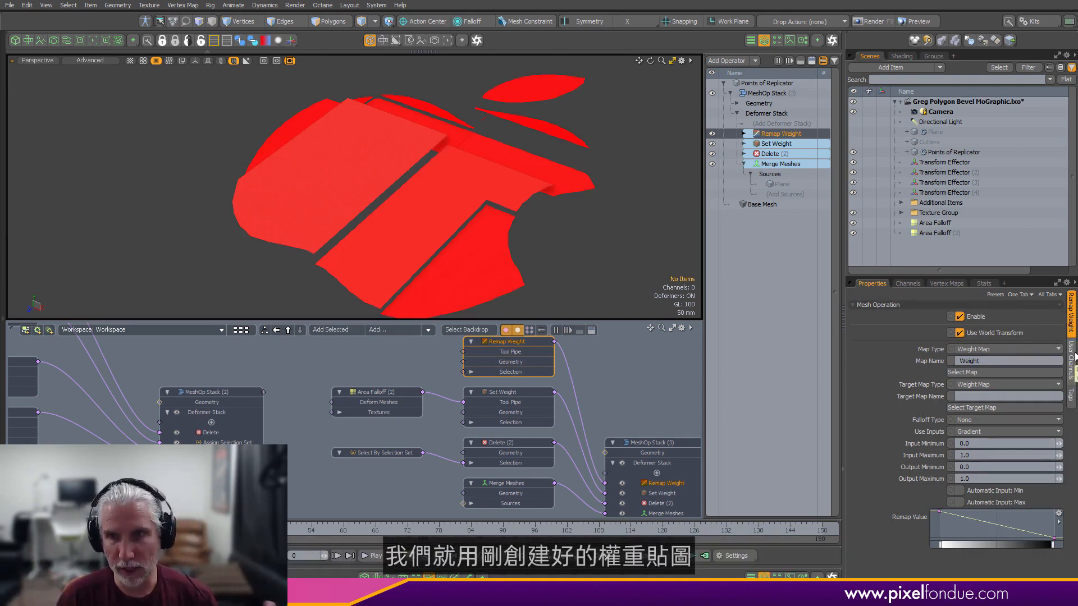
# - Set Remap Weight's target map type to Particle Size and its target map name to Size, and review the vertex map list
pyautogui.click(986, 385)
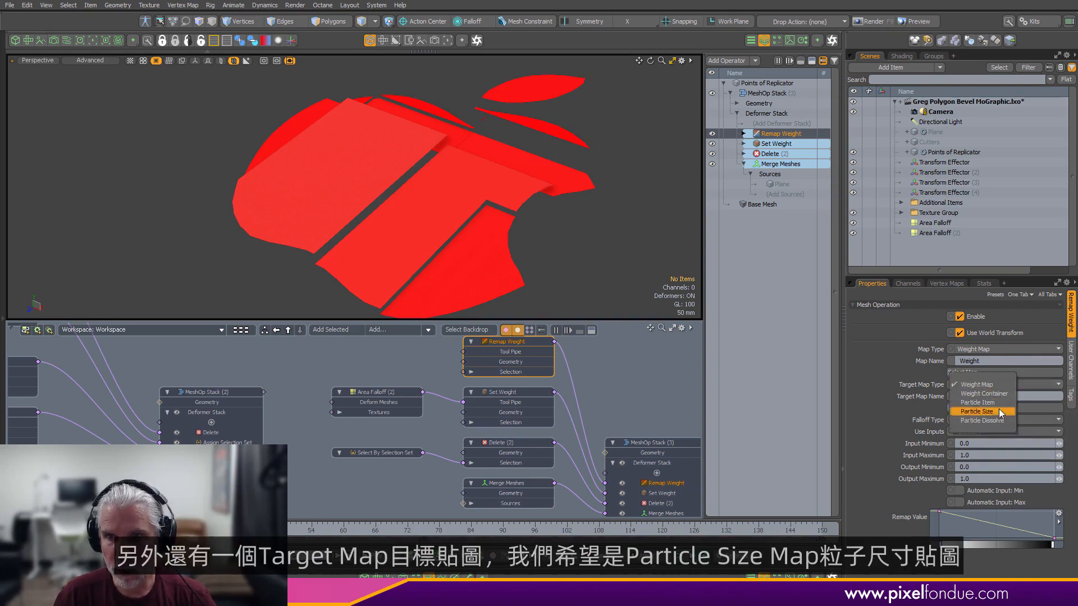
pyautogui.click(982, 411)
pyautogui.click(985, 397)
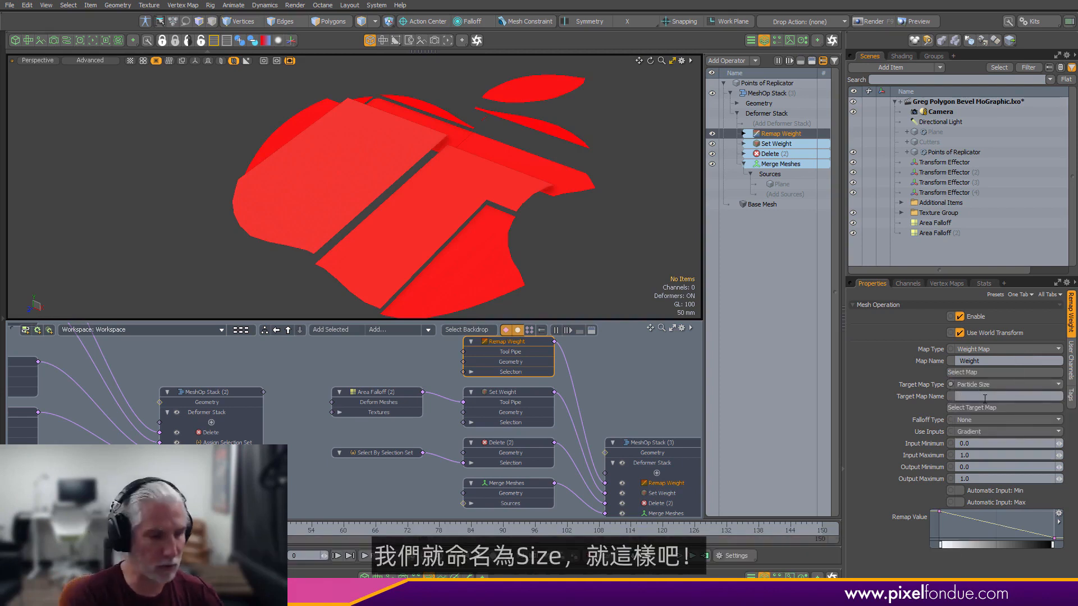
pyautogui.write('Size')
pyautogui.press('Return')
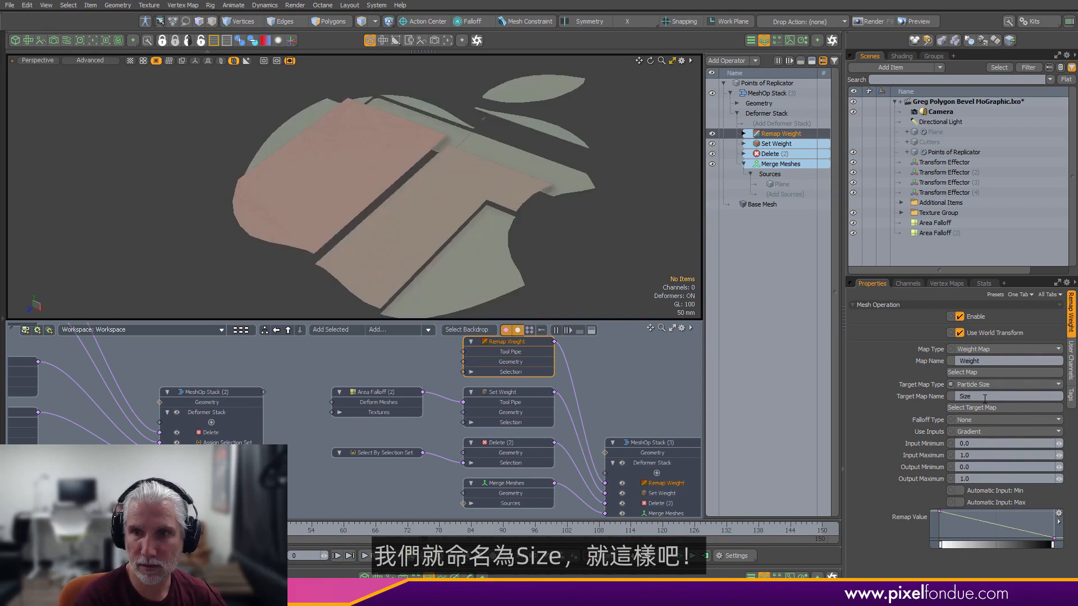
pyautogui.click(946, 284)
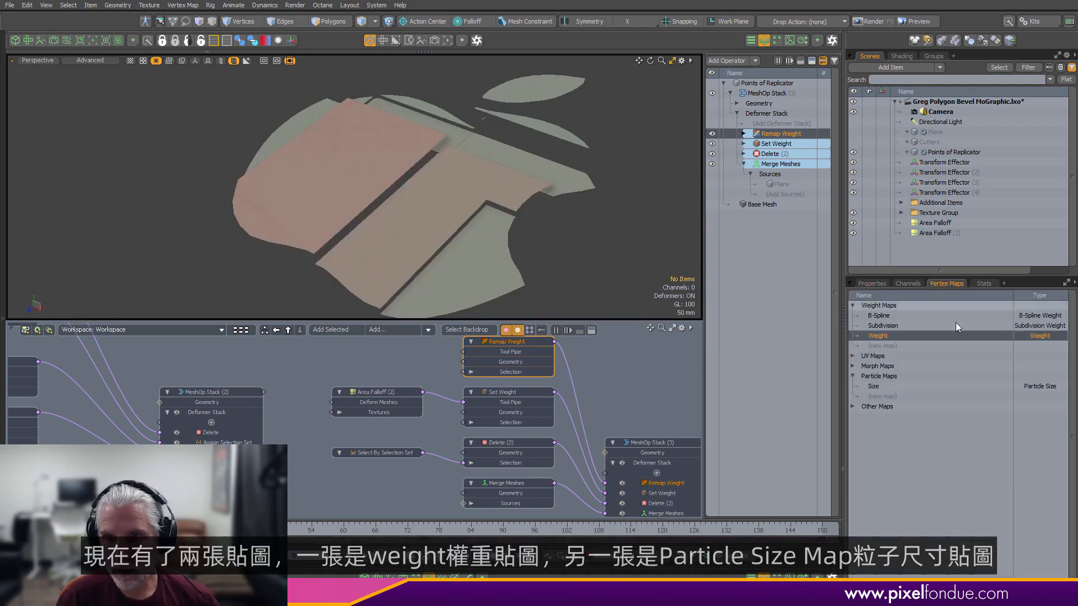
pyautogui.click(878, 336)
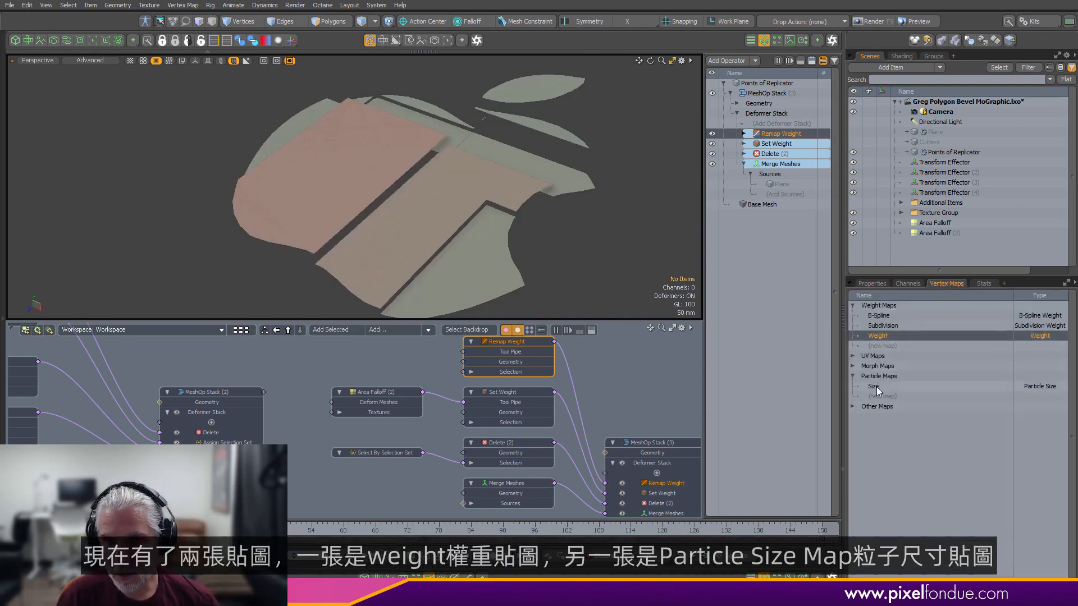
pyautogui.click(872, 284)
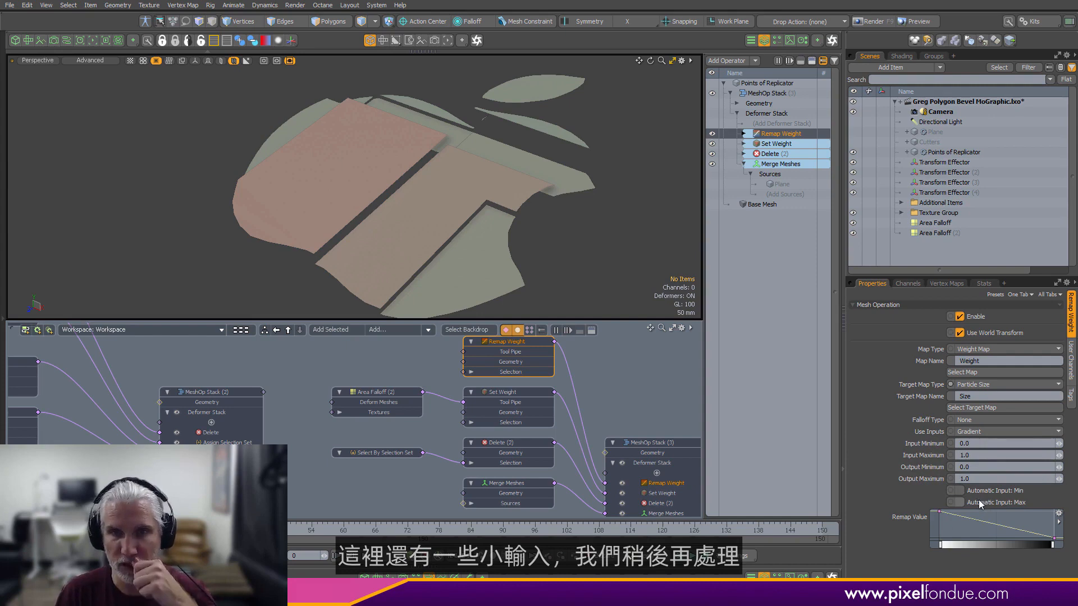
# - Move all the operation, falloff and selection nodes feeding MeshOp Stack (3) lower in the schematic
pyautogui.scroll(-3, 625, 378)
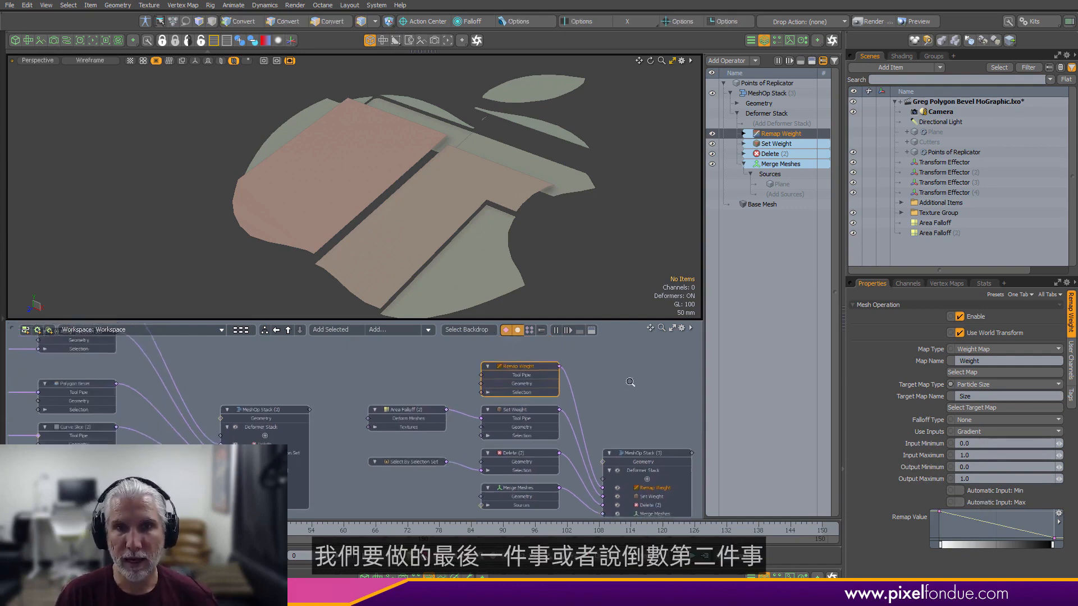
pyautogui.moveTo(410, 502); pyautogui.dragTo(530, 419)
pyautogui.click(594, 390)
pyautogui.keyDown('alt'); pyautogui.moveTo(594, 390); pyautogui.dragTo(575, 369); pyautogui.keyUp('alt')
pyautogui.scroll(1, 575, 368)
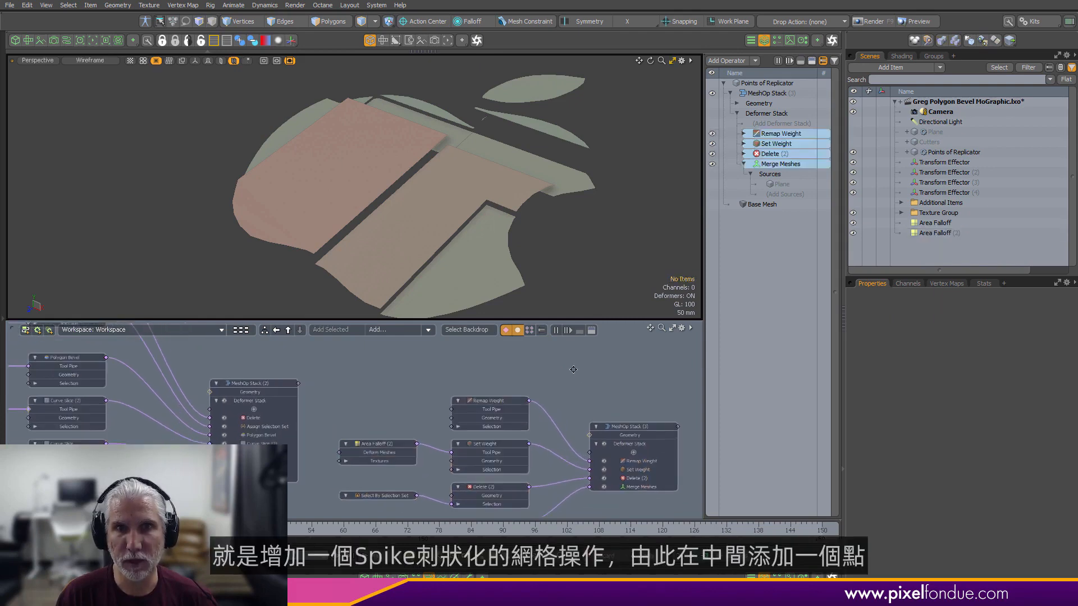
# - Add a Spike operation to MeshOp Stack (3) as a new node above Remap Weight
pyautogui.moveTo(590, 451); pyautogui.dragTo(561, 395)
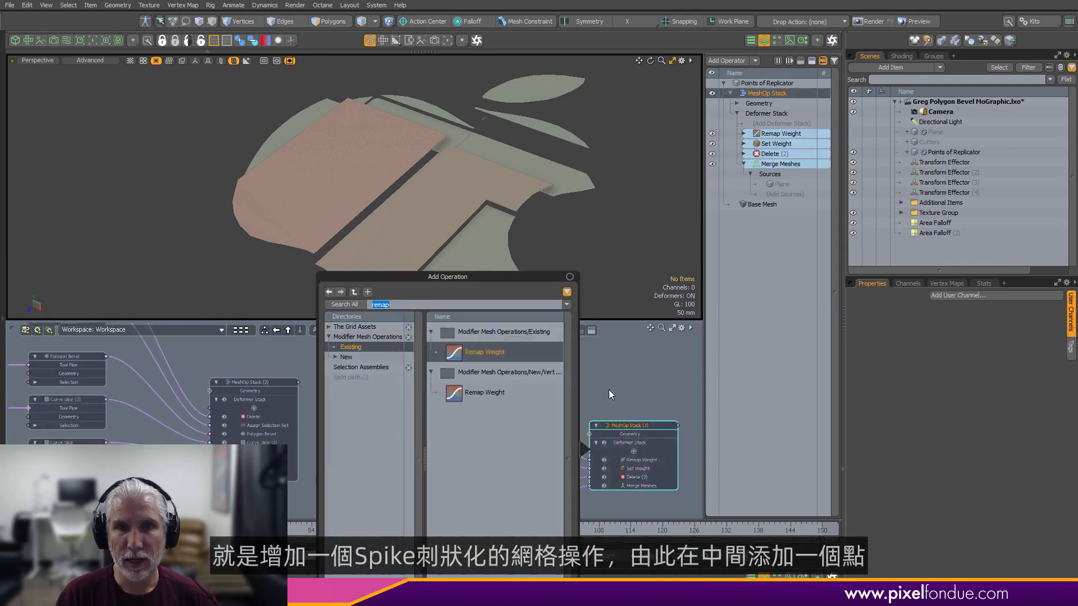
pyautogui.click(608, 390)
pyautogui.moveTo(527, 362); pyautogui.dragTo(528, 362)
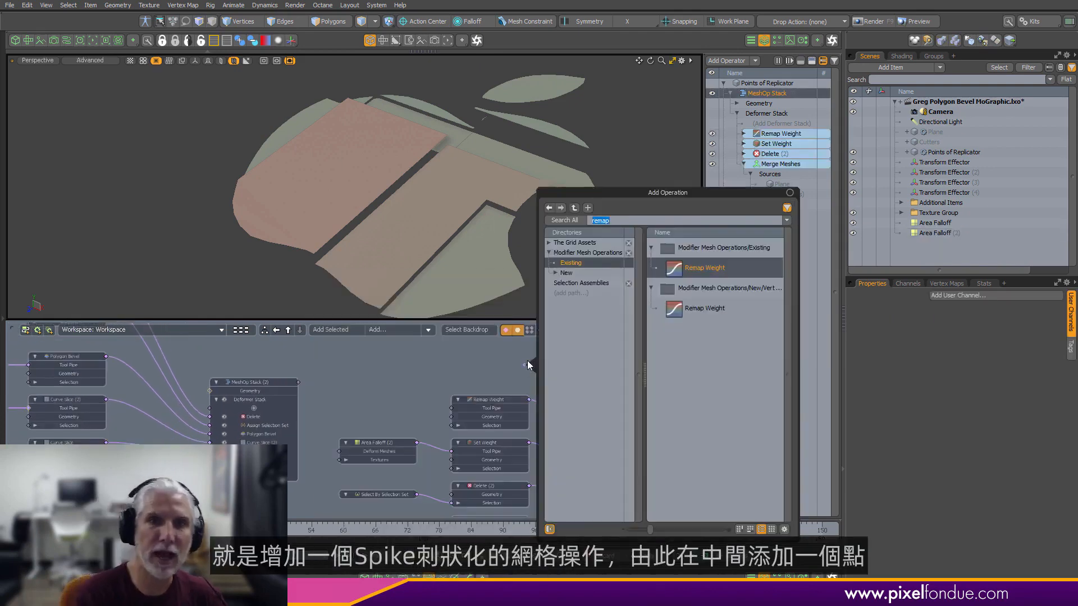
pyautogui.write('spike')
pyautogui.press('Return')
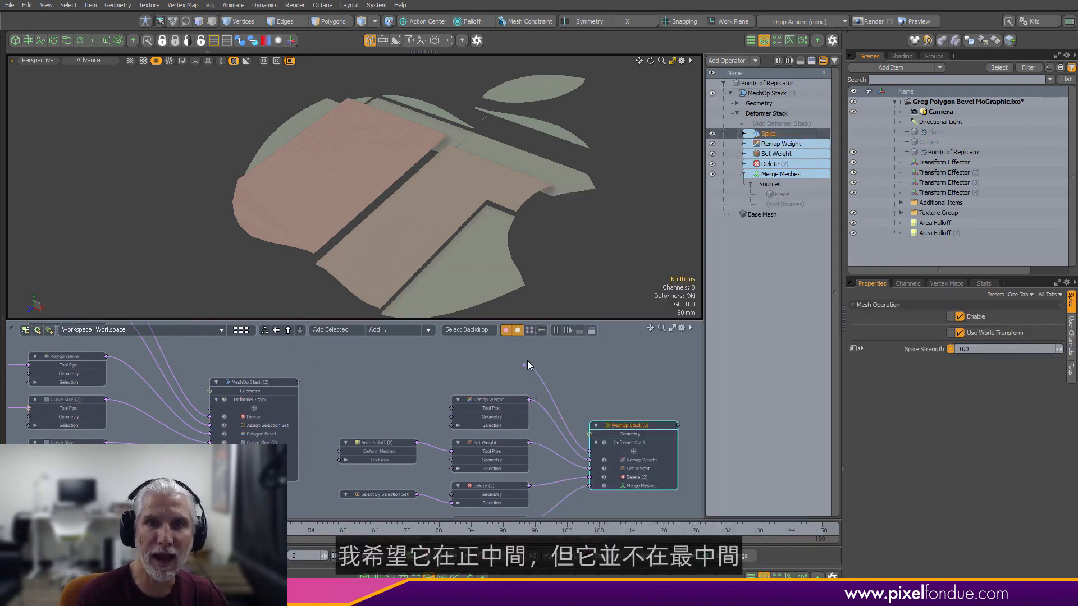
# - Examine the edges and centre vertex that Spike adds on the large red logo piece and its neighbours
pyautogui.keyDown('alt'); pyautogui.moveTo(348, 209); pyautogui.dragTo(309, 244); pyautogui.keyUp('alt')
pyautogui.press('2')
pyautogui.click(309, 247)
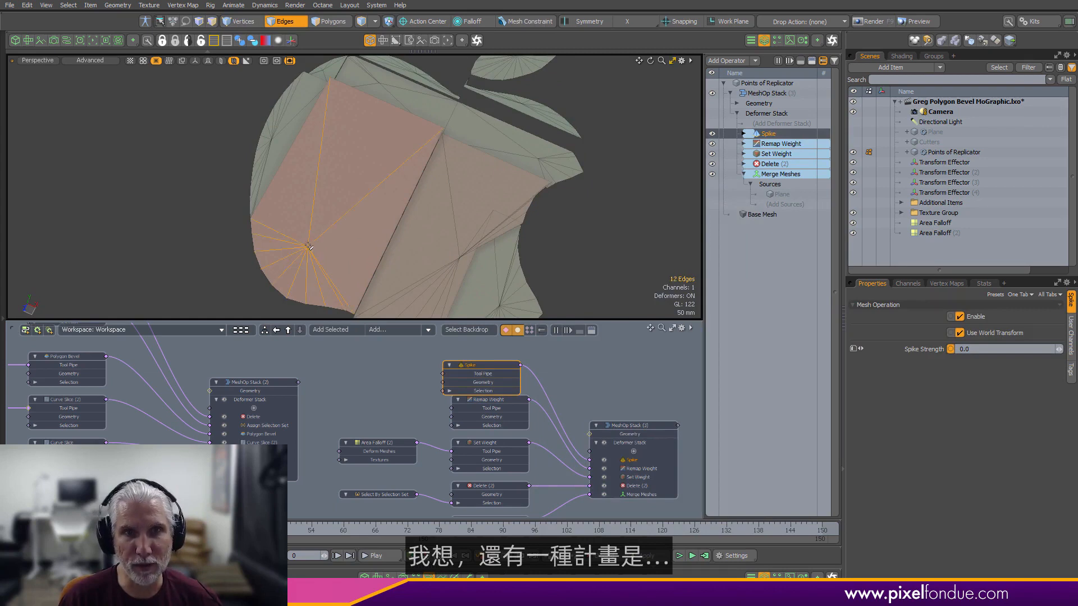
pyautogui.press('1')
pyautogui.click(308, 248)
pyautogui.keyDown('alt'); pyautogui.moveTo(309, 248); pyautogui.dragTo(307, 270); pyautogui.keyUp('alt')
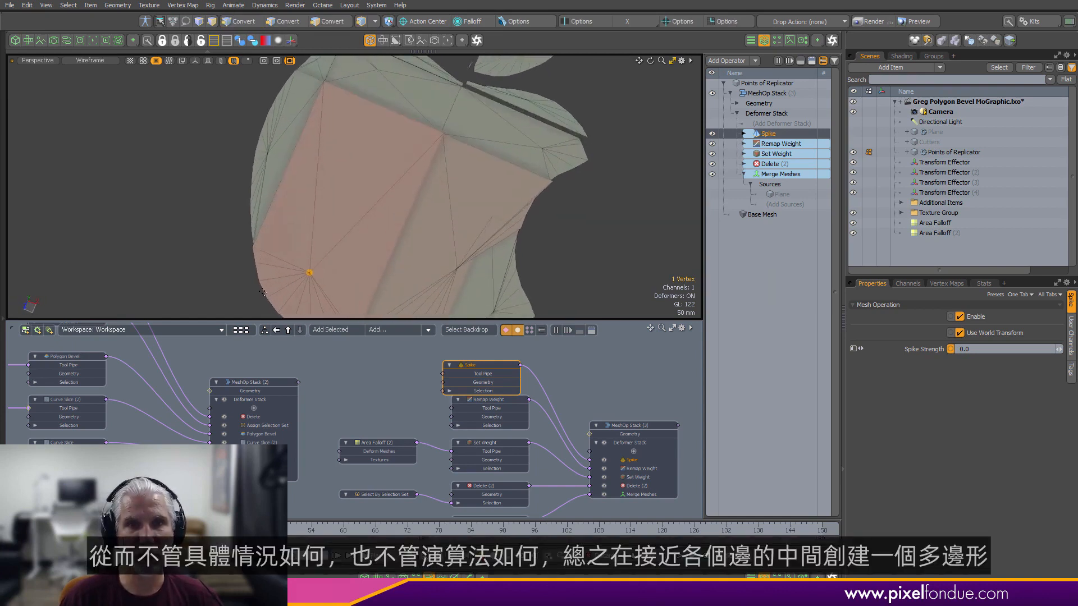
pyautogui.click(239, 293)
pyautogui.keyDown('alt'); pyautogui.moveTo(388, 213); pyautogui.dragTo(483, 184); pyautogui.keyUp('alt')
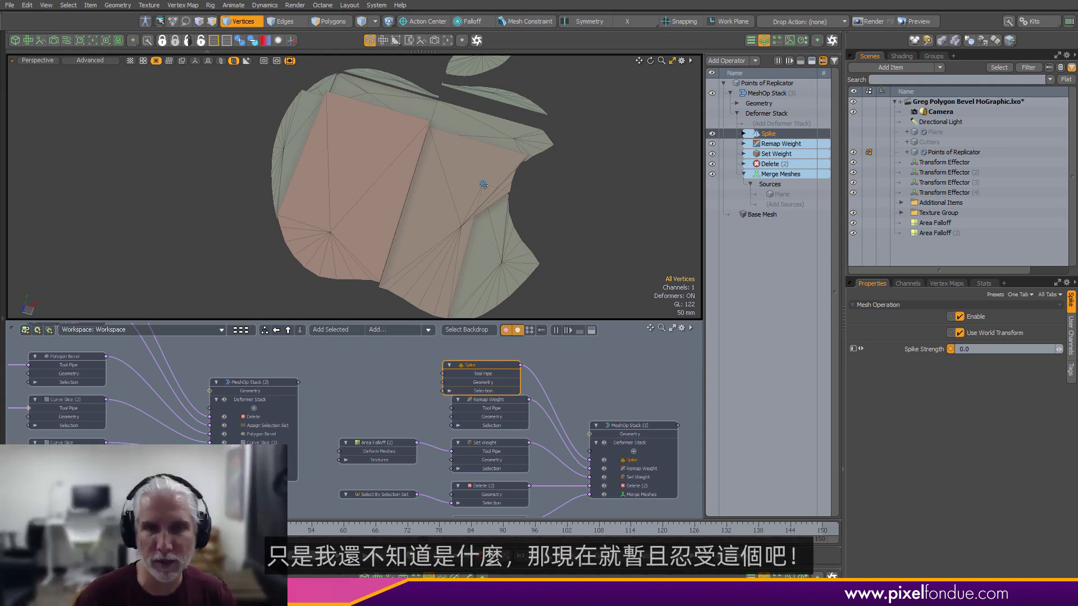
# - Align the Spike node above Remap Weight and add a new Delete operation on top of Spike in MeshOp Stack (3)
pyautogui.moveTo(500, 362); pyautogui.dragTo(502, 360)
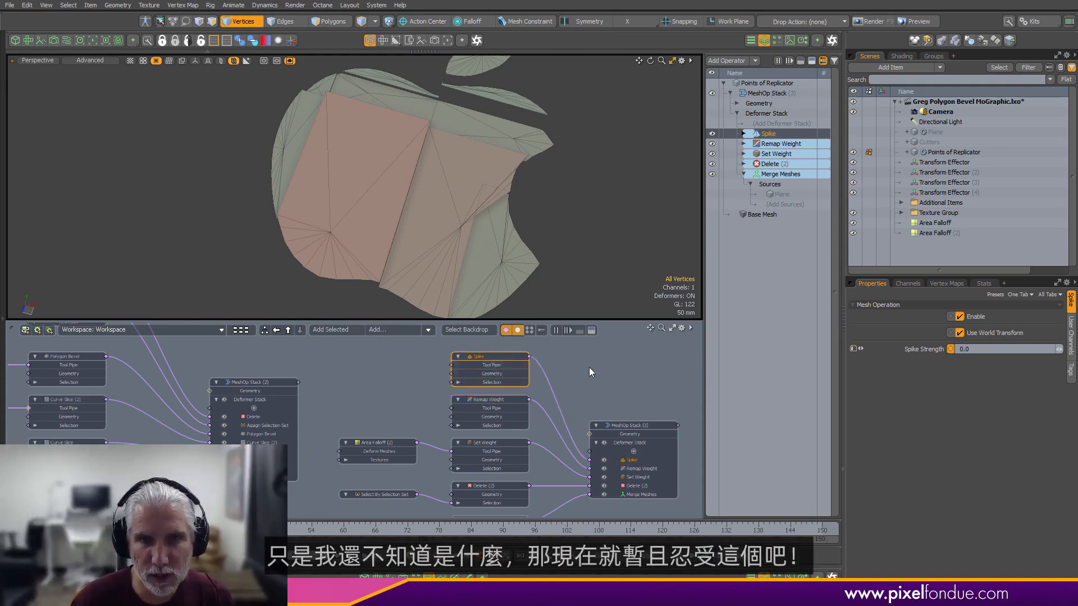
pyautogui.scroll(-2, 588, 369)
pyautogui.keyDown('alt'); pyautogui.moveTo(588, 368); pyautogui.dragTo(536, 378); pyautogui.keyUp('alt')
pyautogui.scroll(3, 537, 379)
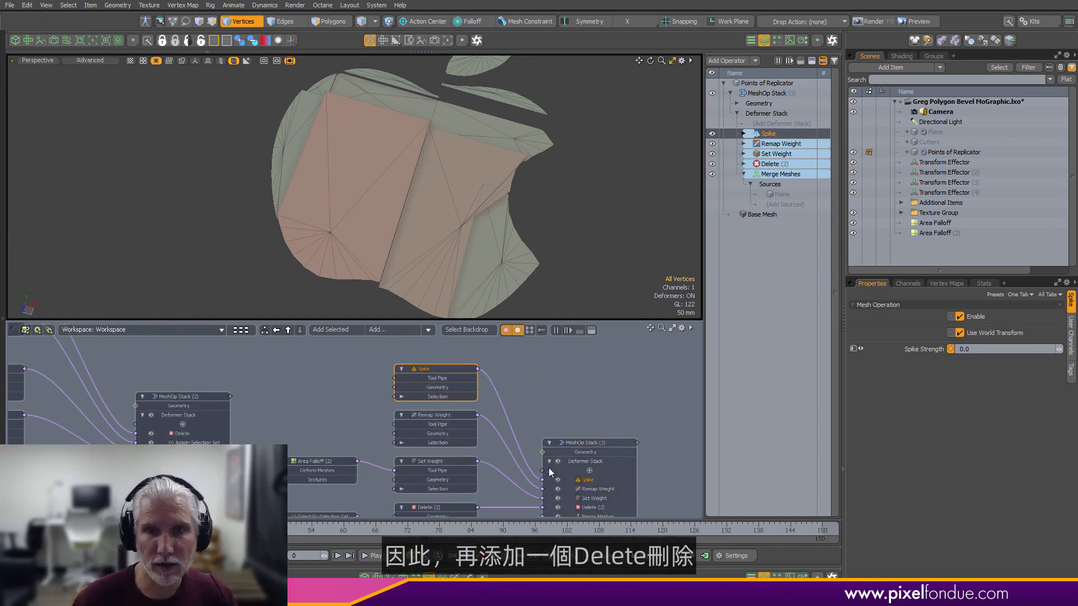
pyautogui.moveTo(531, 446); pyautogui.dragTo(477, 357)
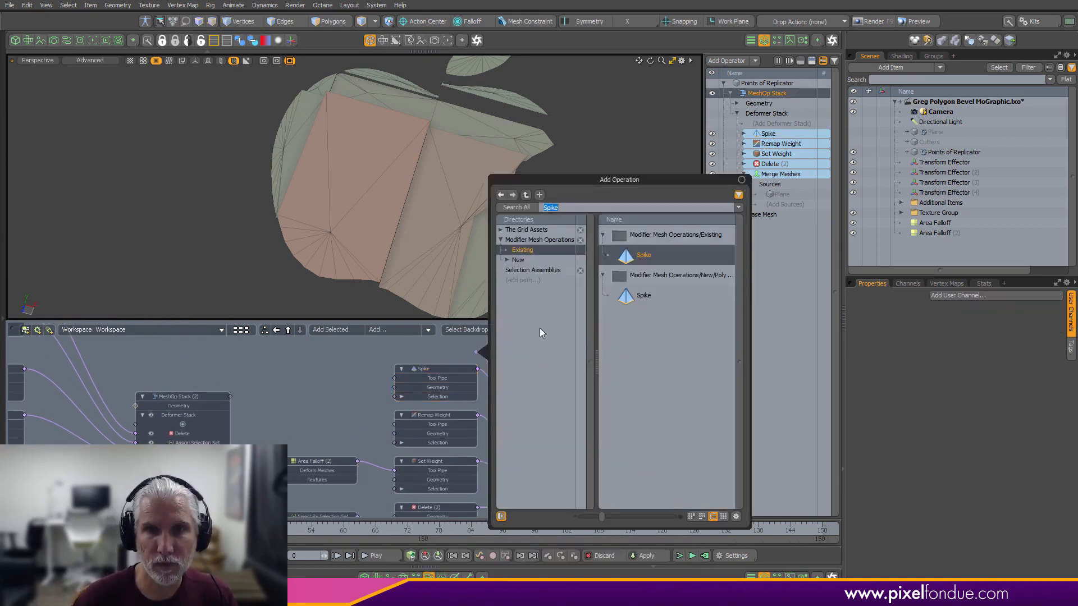
pyautogui.write('dele')
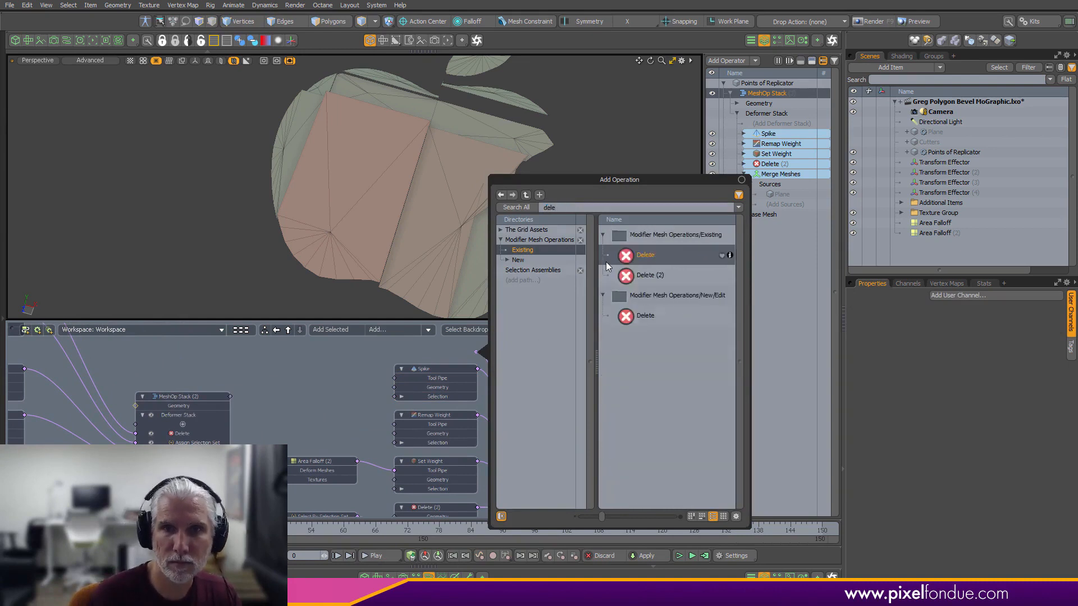
pyautogui.click(645, 318)
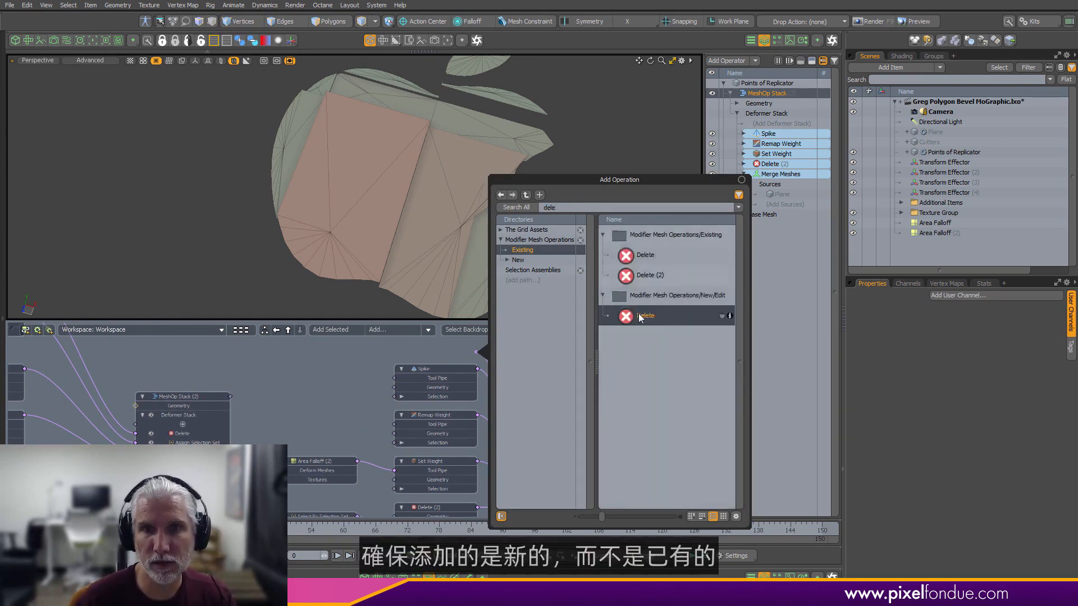
pyautogui.doubleClick(641, 317)
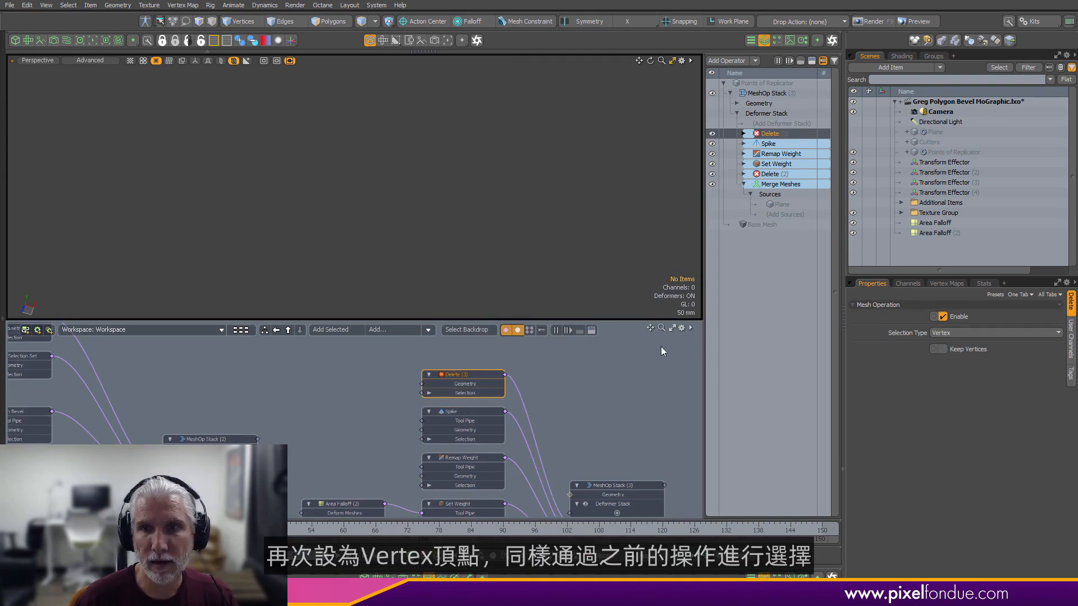
pyautogui.click(388, 332)
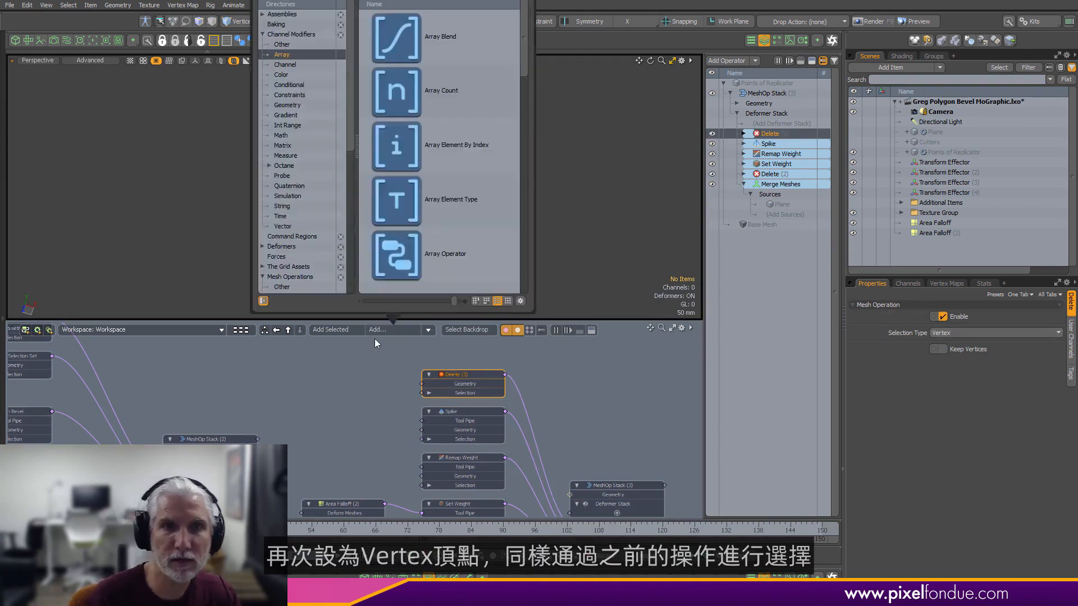
pyautogui.write('p')
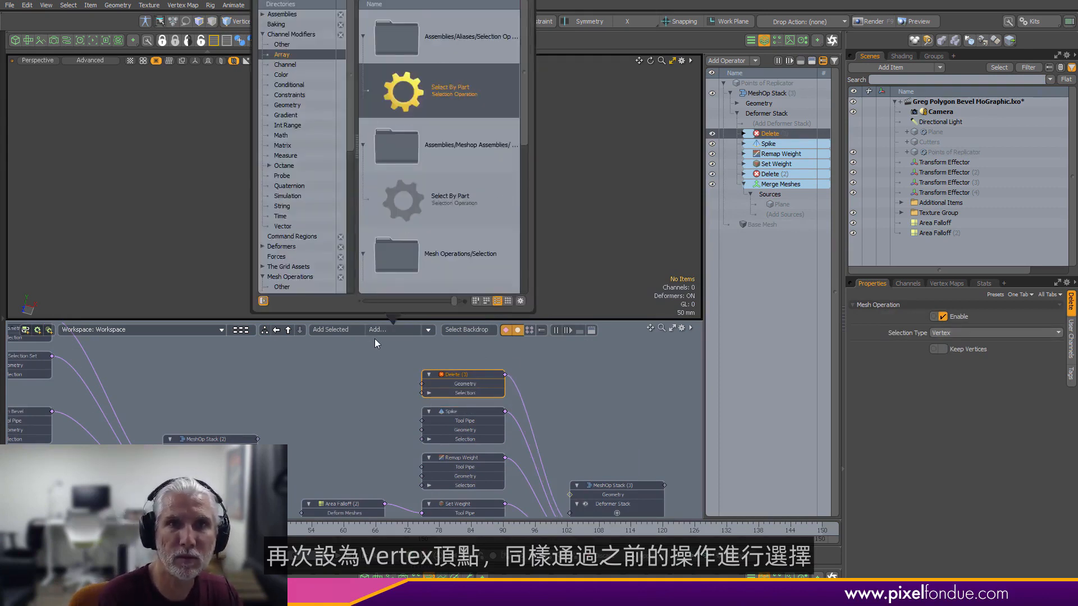
pyautogui.press('Return')
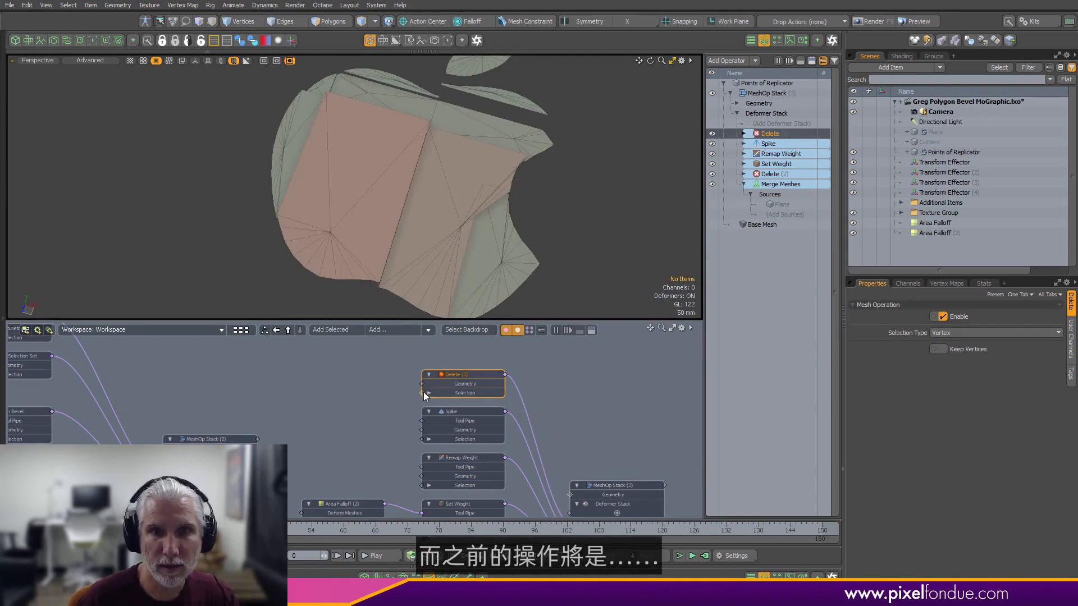
pyautogui.moveTo(421, 393); pyautogui.dragTo(388, 396)
pyautogui.click(364, 397)
pyautogui.press('Delete')
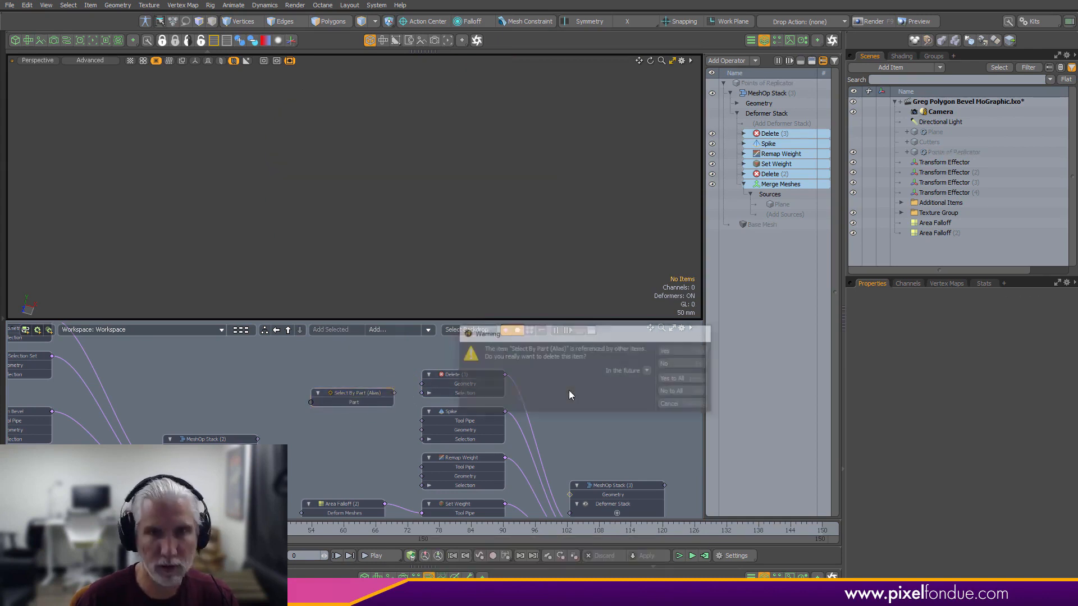
pyautogui.click(674, 364)
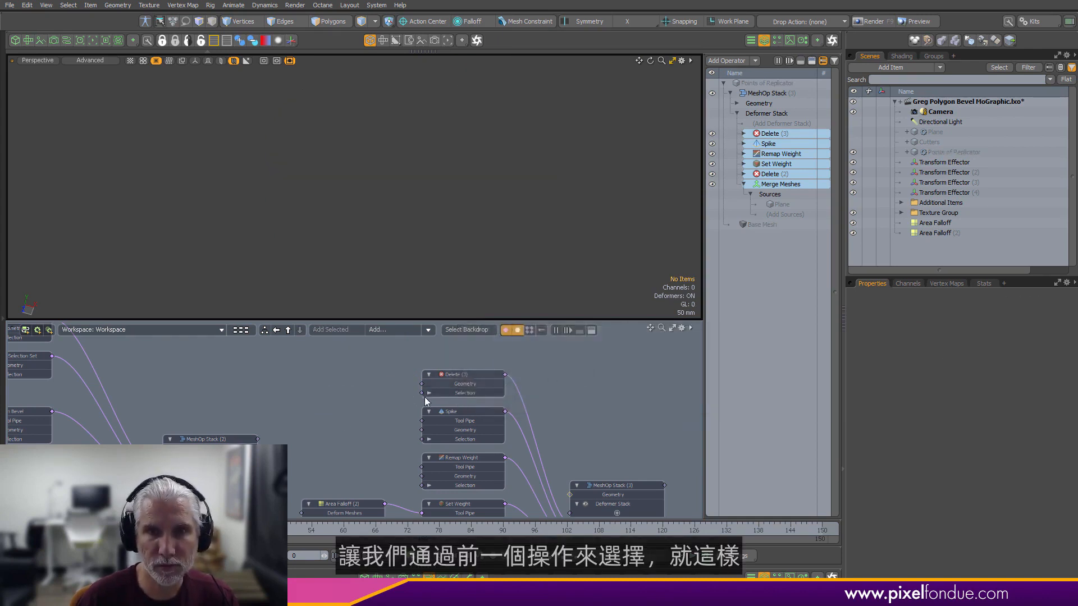
# - Add a Select by Previous Operation node and connect it to the Selection input of Delete (3)
pyautogui.click(400, 332)
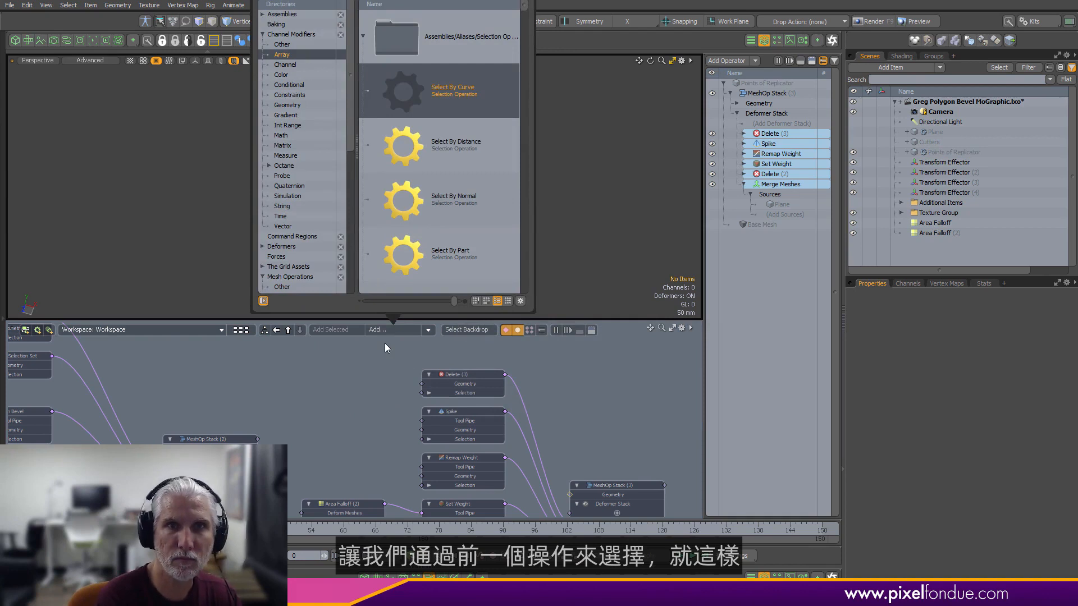
pyautogui.write('prev')
pyautogui.press('Return')
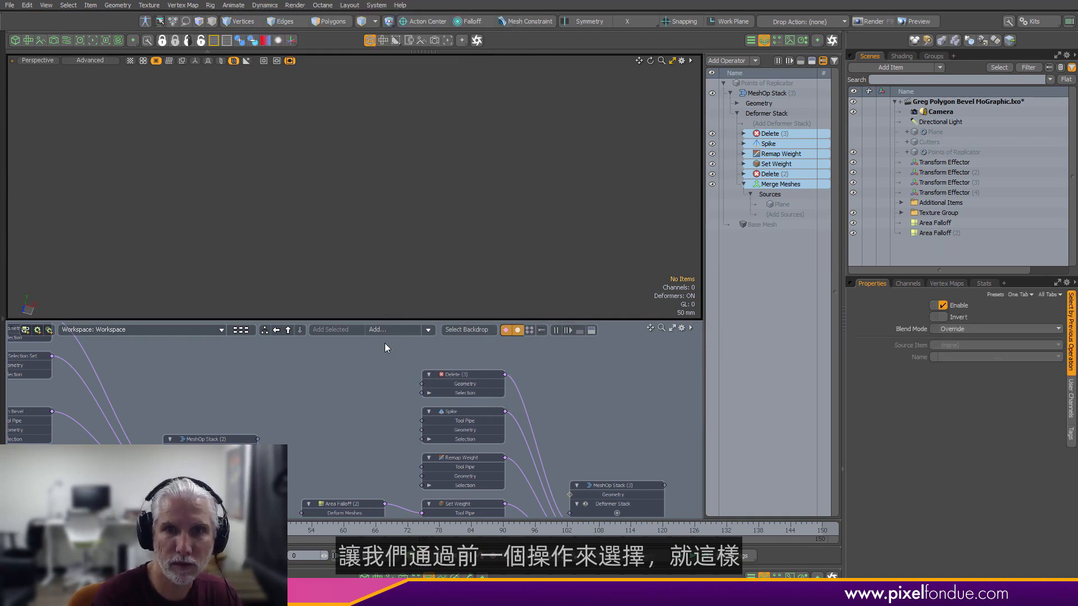
pyautogui.moveTo(422, 420); pyautogui.dragTo(337, 393)
pyautogui.scroll(4, 400, 395)
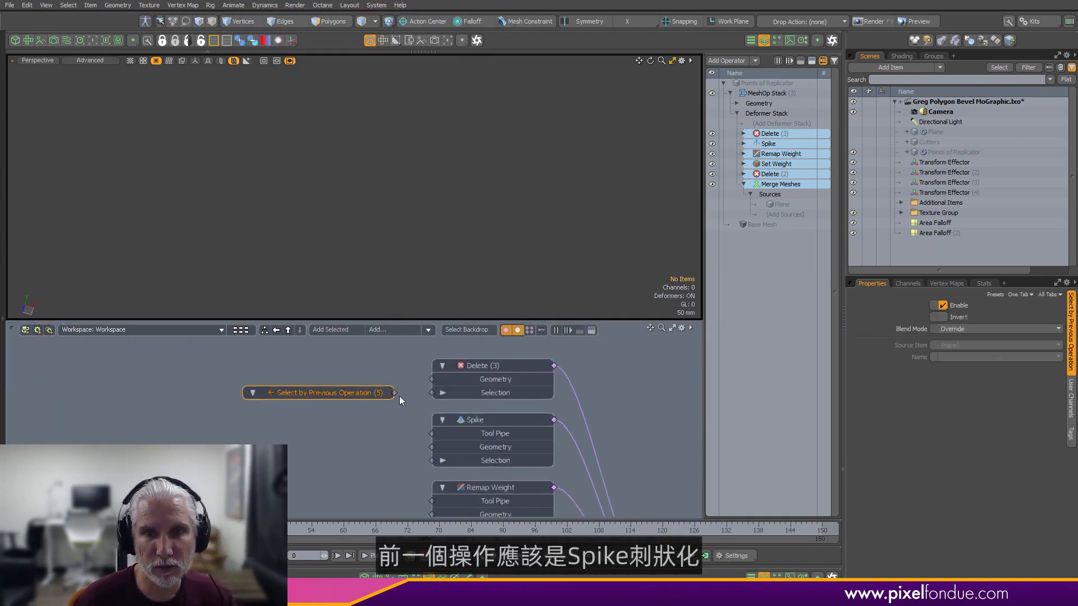
pyautogui.moveTo(442, 399); pyautogui.dragTo(432, 393)
# - Set the new selection node's source item to Spike and name to Center Point, enable Invert, and show vertices in the viewport
pyautogui.click(963, 345)
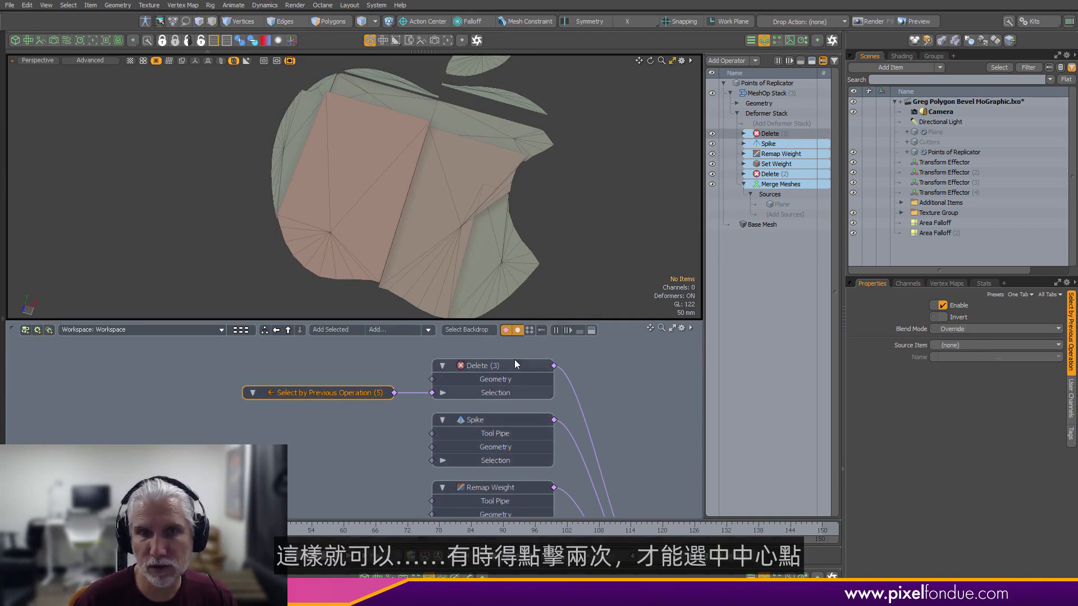
pyautogui.click(956, 345)
pyautogui.click(958, 368)
pyautogui.click(964, 357)
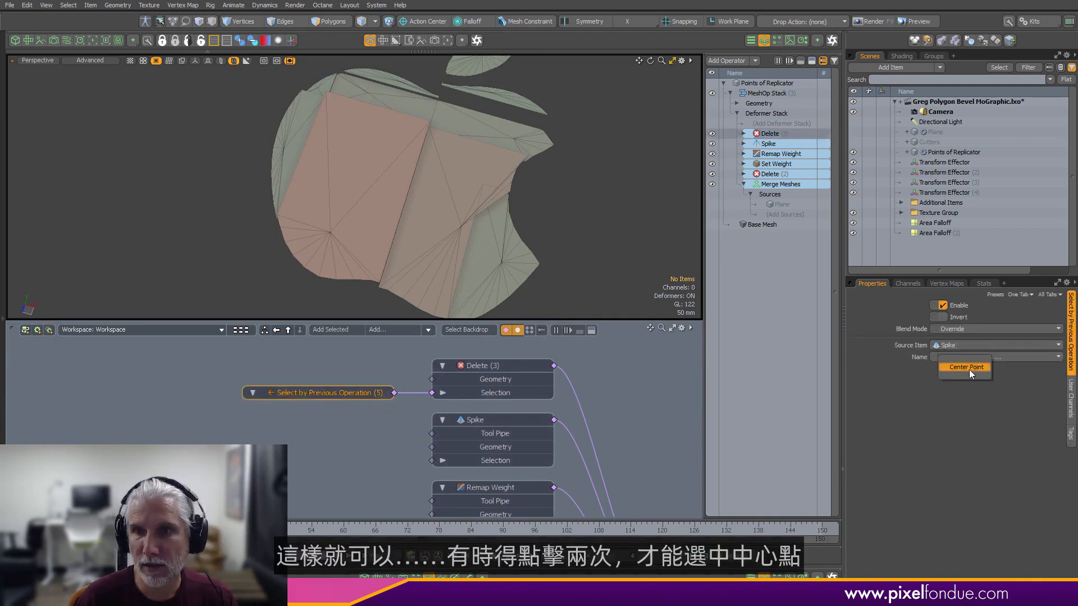
pyautogui.click(969, 368)
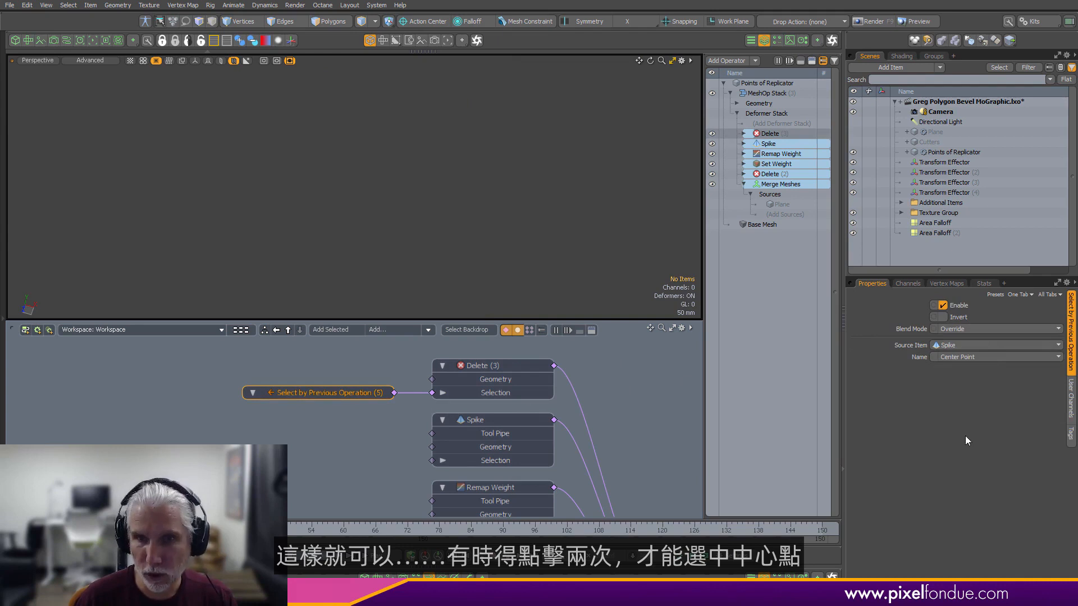
pyautogui.click(965, 317)
pyautogui.hotkey('alt', '`')
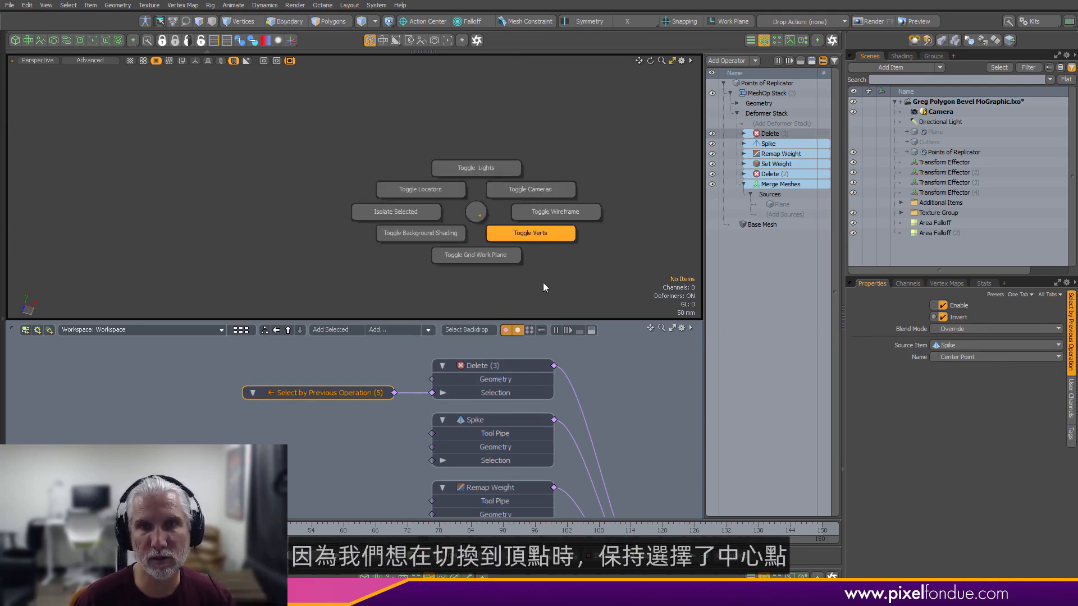
pyautogui.click(544, 287)
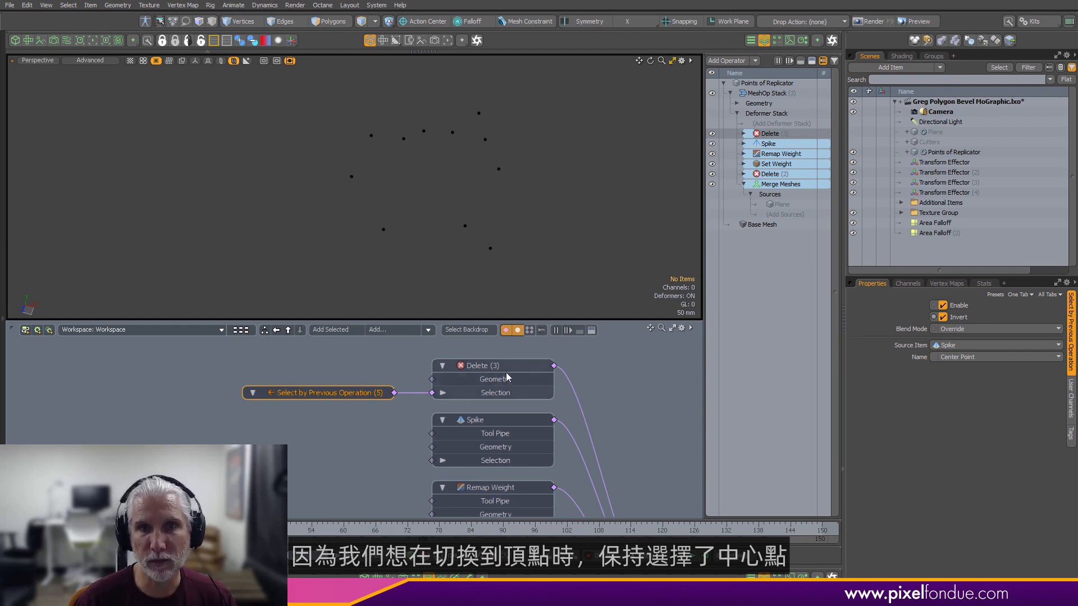
# - Disable Delete (3) to examine the Spike centre points on the logo pieces, and enable it again
pyautogui.keyDown('alt'); pyautogui.moveTo(623, 418); pyautogui.dragTo(484, 337); pyautogui.keyUp('alt')
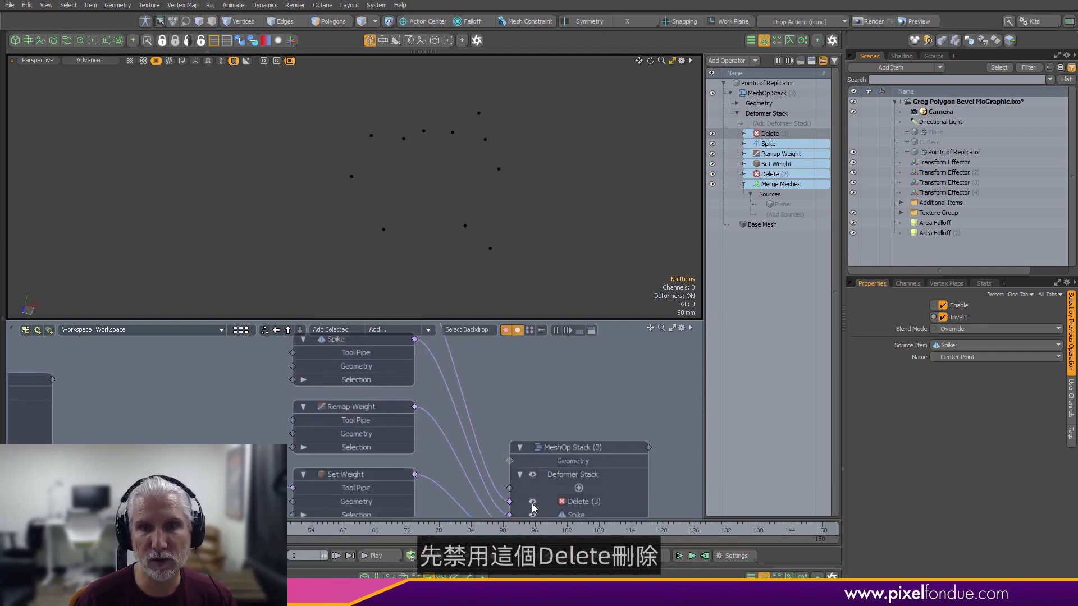
pyautogui.click(532, 501)
pyautogui.keyDown('alt'); pyautogui.moveTo(387, 209); pyautogui.dragTo(355, 206); pyautogui.keyUp('alt')
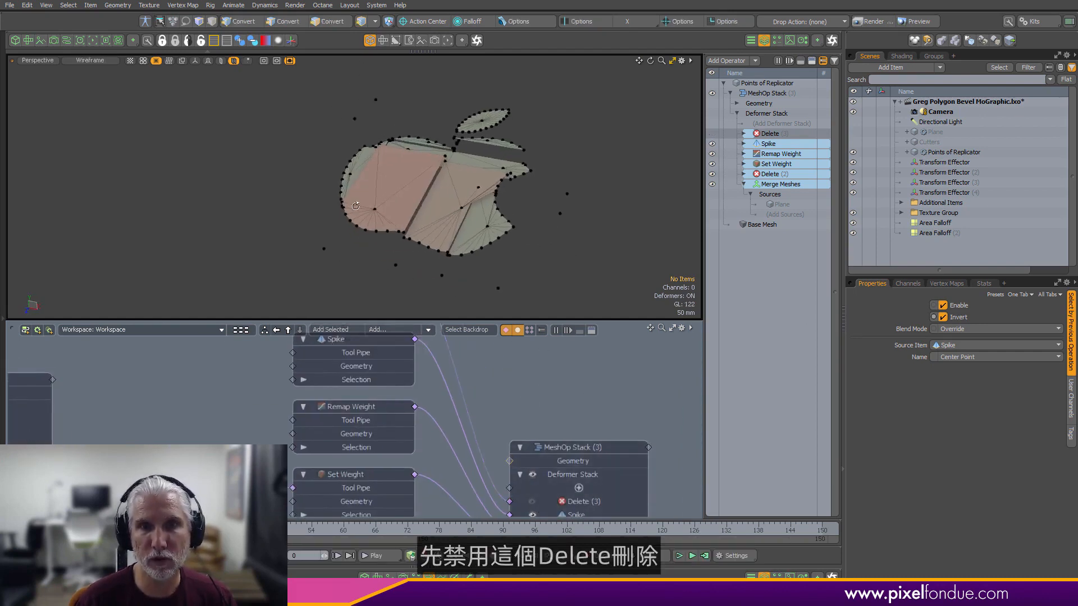
pyautogui.scroll(5, 364, 204)
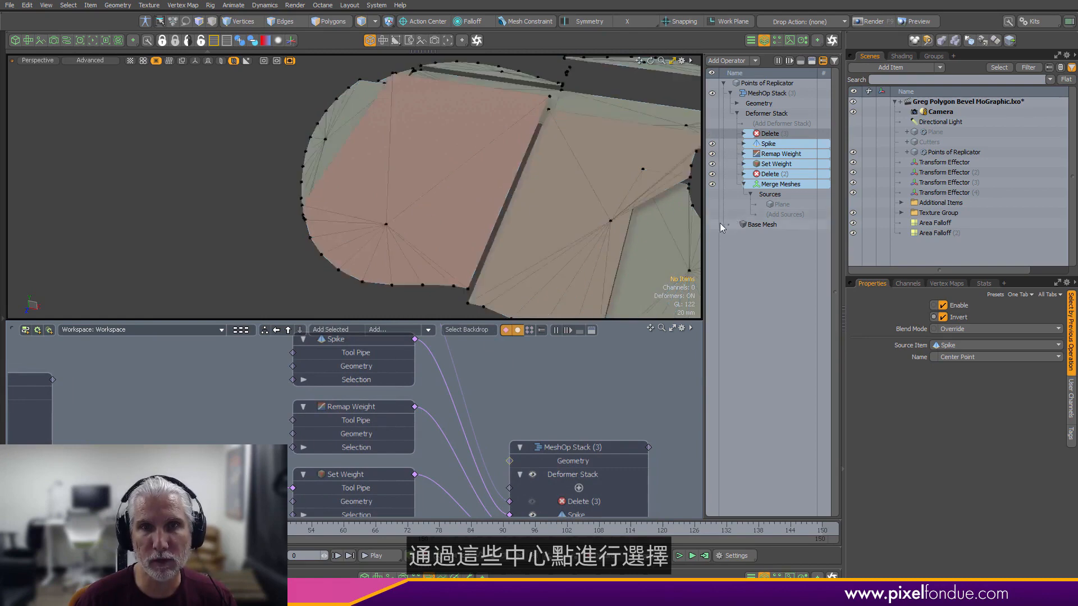
pyautogui.scroll(-4, 590, 221)
pyautogui.keyDown('alt'); pyautogui.keyDown('shift'); pyautogui.moveTo(590, 221); pyautogui.dragTo(555, 214); pyautogui.keyUp('shift'); pyautogui.keyUp('alt')
pyautogui.scroll(-2, 595, 428)
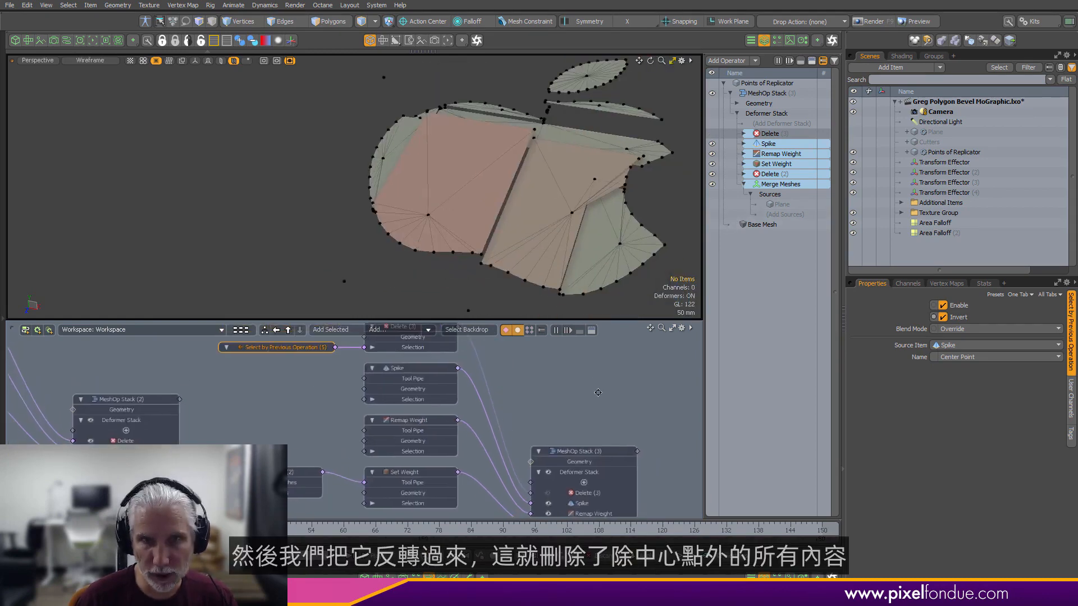
pyautogui.click(551, 492)
pyautogui.keyDown('alt'); pyautogui.keyDown('shift'); pyautogui.moveTo(552, 238); pyautogui.dragTo(519, 224); pyautogui.keyUp('shift'); pyautogui.keyUp('alt')
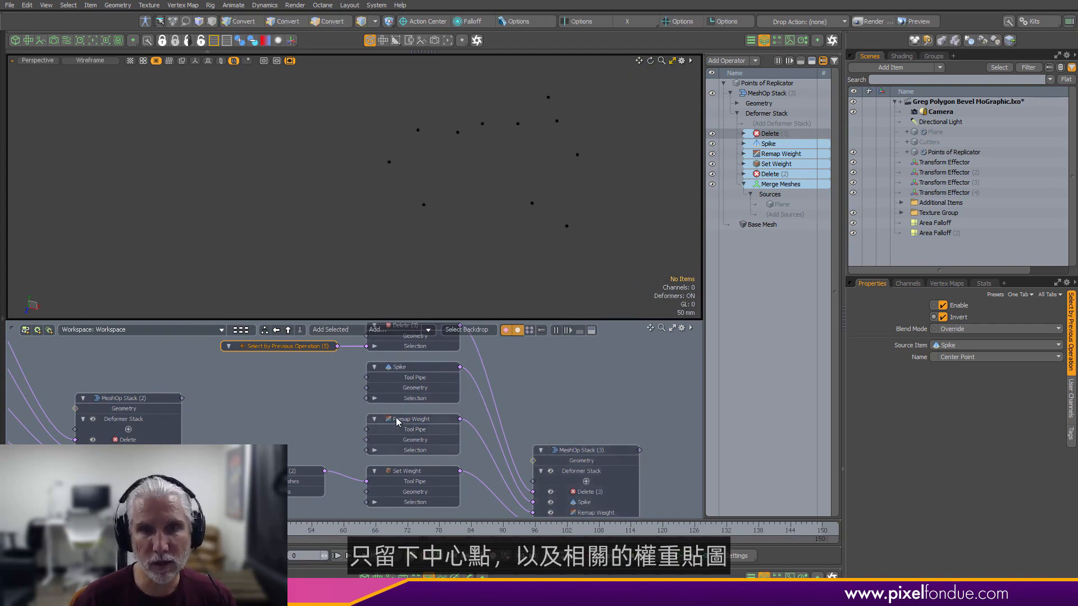
# - Add a Replicator with iMac as its prototype, and place its node beside MeshOp Stack (3) in the schematic
pyautogui.scroll(-3, 396, 421)
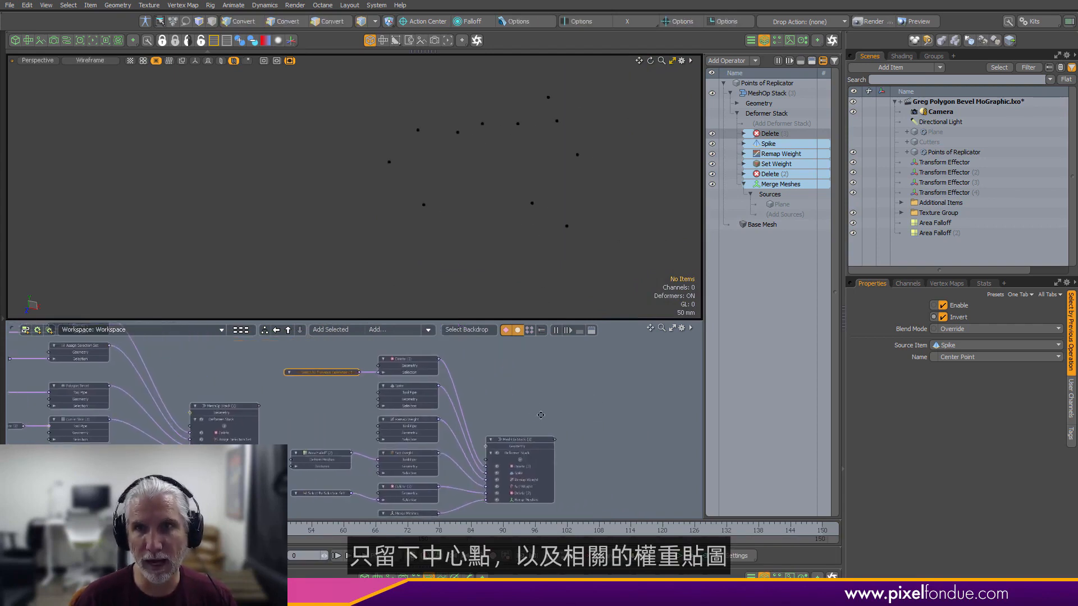
pyautogui.click(908, 67)
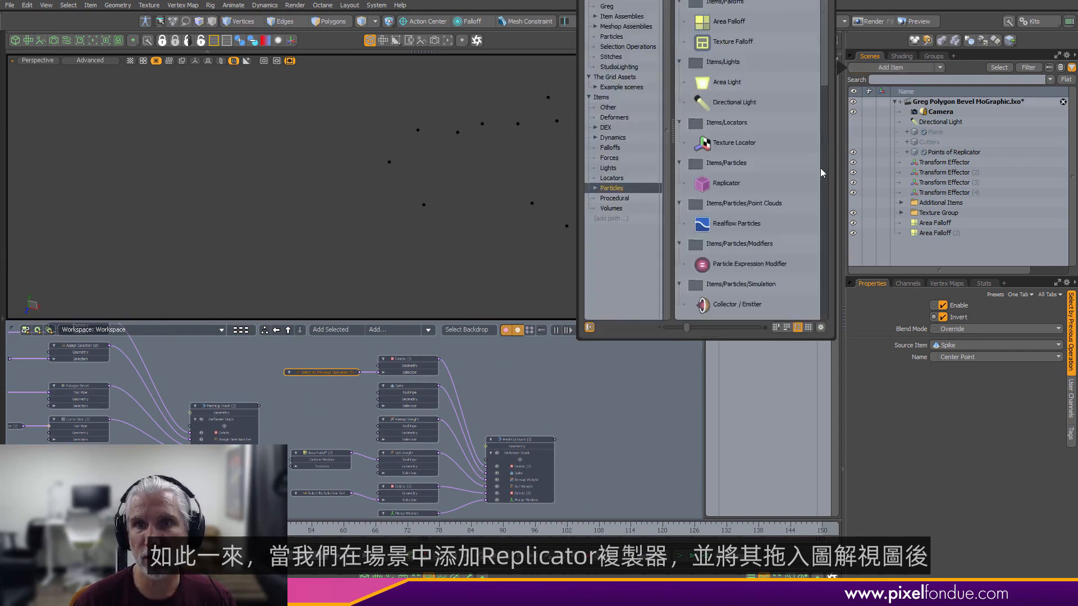
pyautogui.doubleClick(728, 186)
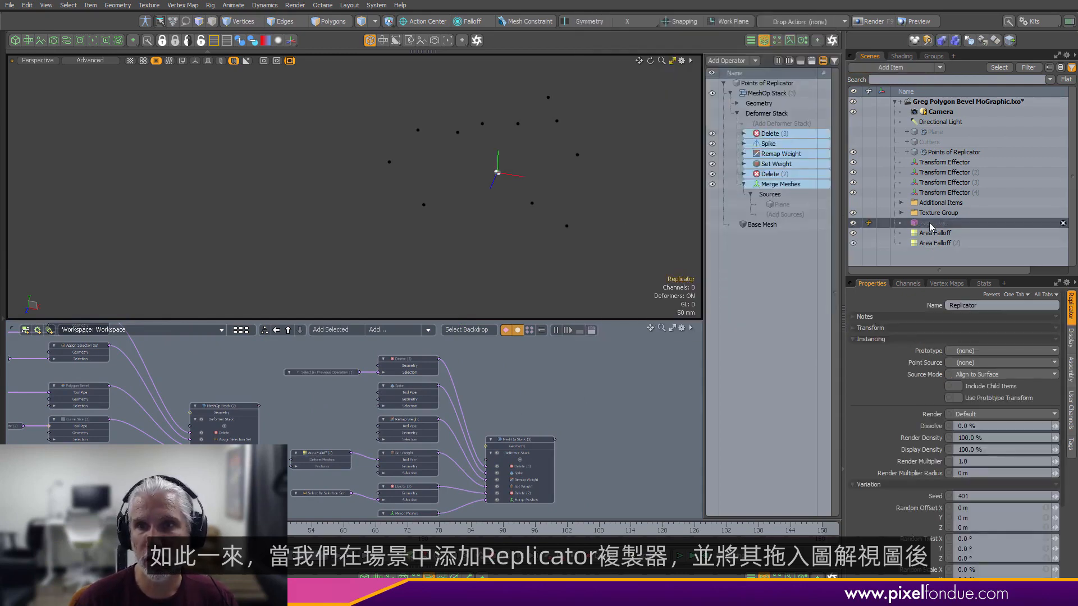
pyautogui.moveTo(931, 226); pyautogui.dragTo(623, 430)
pyautogui.keyDown('alt'); pyautogui.moveTo(618, 431); pyautogui.dragTo(498, 392); pyautogui.keyUp('alt')
pyautogui.moveTo(534, 427); pyautogui.dragTo(577, 449)
pyautogui.keyDown('ctrl'); pyautogui.keyDown('alt'); pyautogui.moveTo(438, 451); pyautogui.dragTo(470, 440); pyautogui.keyUp('alt'); pyautogui.keyUp('ctrl')
pyautogui.click(967, 351)
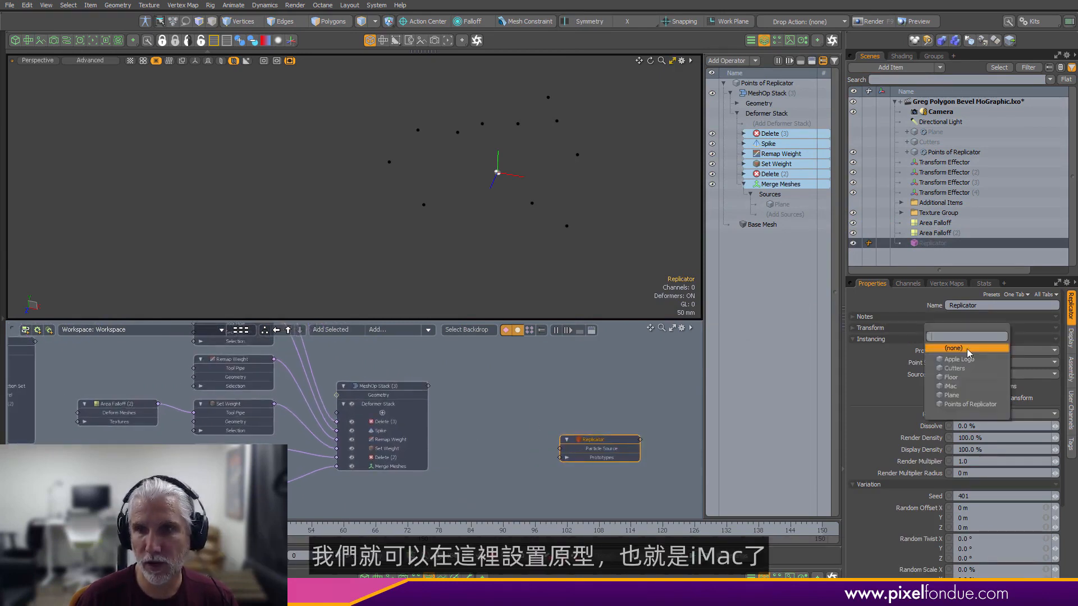
pyautogui.click(957, 386)
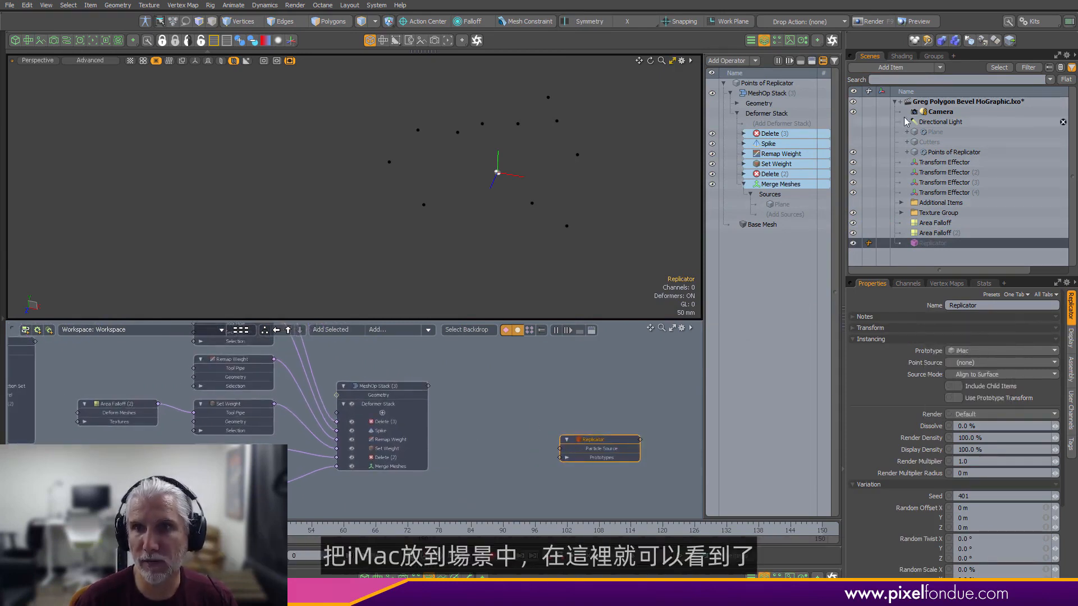
# - Expand the Additional Items group, show the iMac mesh to inspect it from the front, and hide it again
pyautogui.click(901, 203)
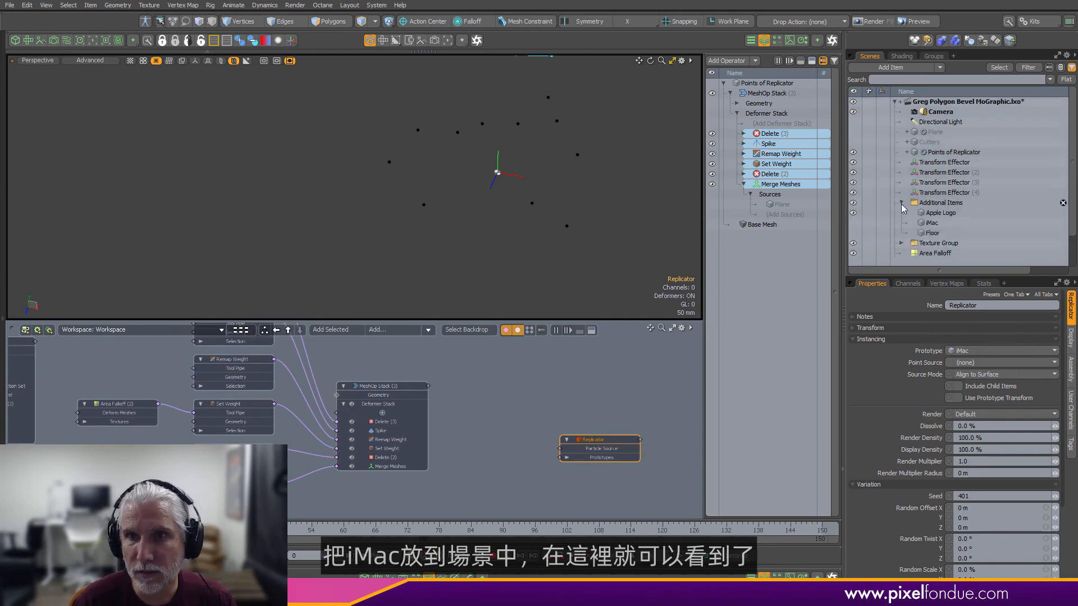
pyautogui.click(932, 223)
pyautogui.click(853, 223)
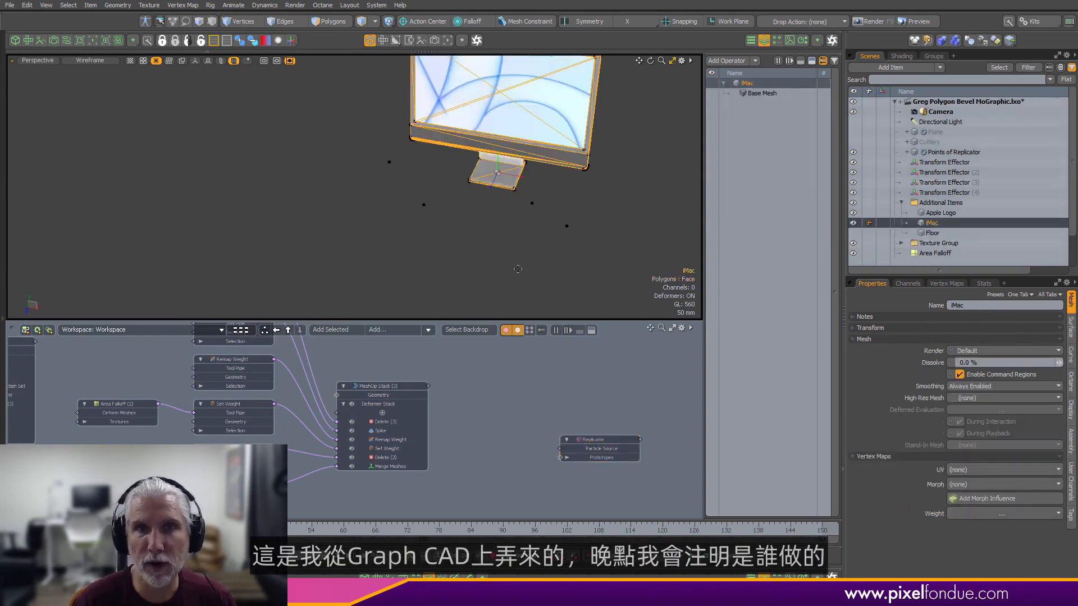
pyautogui.keyDown('alt'); pyautogui.keyDown('shift'); pyautogui.moveTo(518, 269); pyautogui.dragTo(512, 312); pyautogui.keyUp('shift'); pyautogui.keyUp('alt')
pyautogui.keyDown('alt'); pyautogui.moveTo(539, 236); pyautogui.dragTo(580, 127); pyautogui.keyUp('alt')
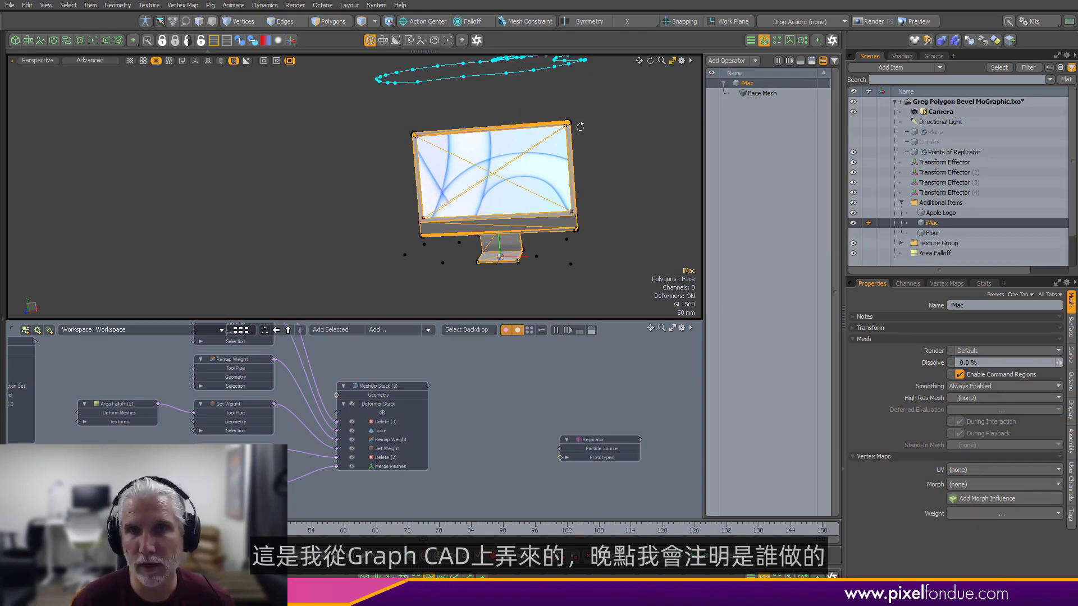
pyautogui.click(853, 223)
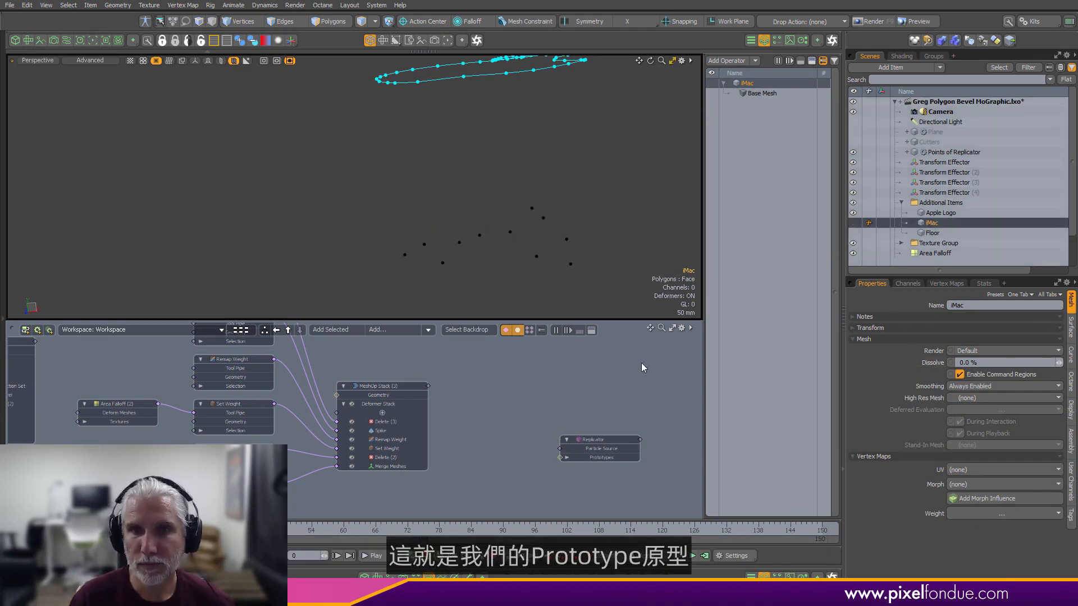
# - Bring the iMac prototype into the schematic as a node linked to the Replicator's Prototypes input, placed below and beside the Replicator
pyautogui.click(645, 395)
pyautogui.scroll(3, 612, 445)
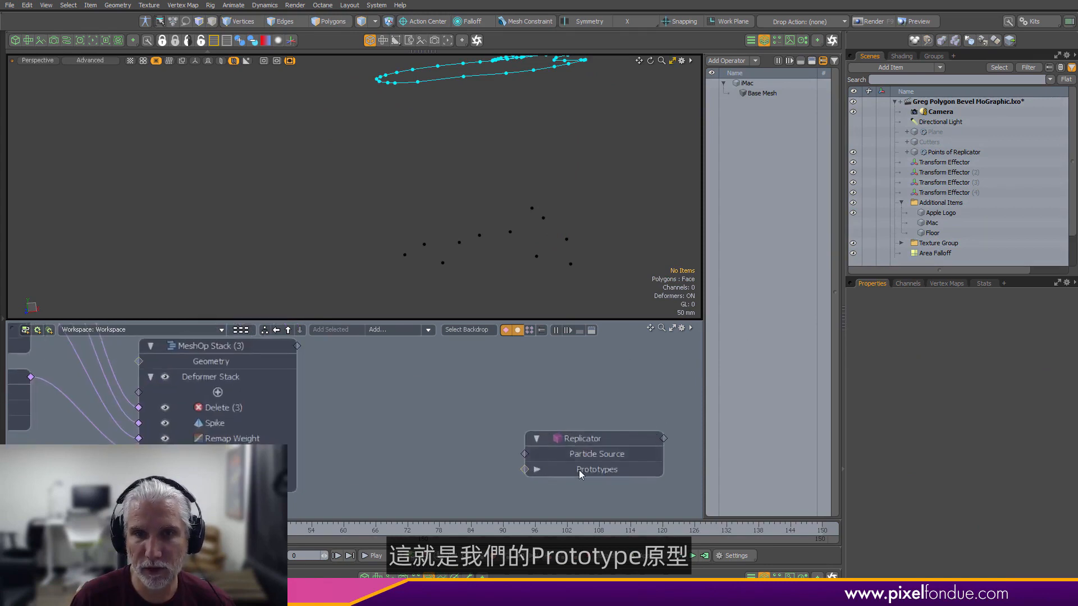
pyautogui.moveTo(527, 470); pyautogui.dragTo(525, 469)
pyautogui.moveTo(480, 421); pyautogui.dragTo(416, 515)
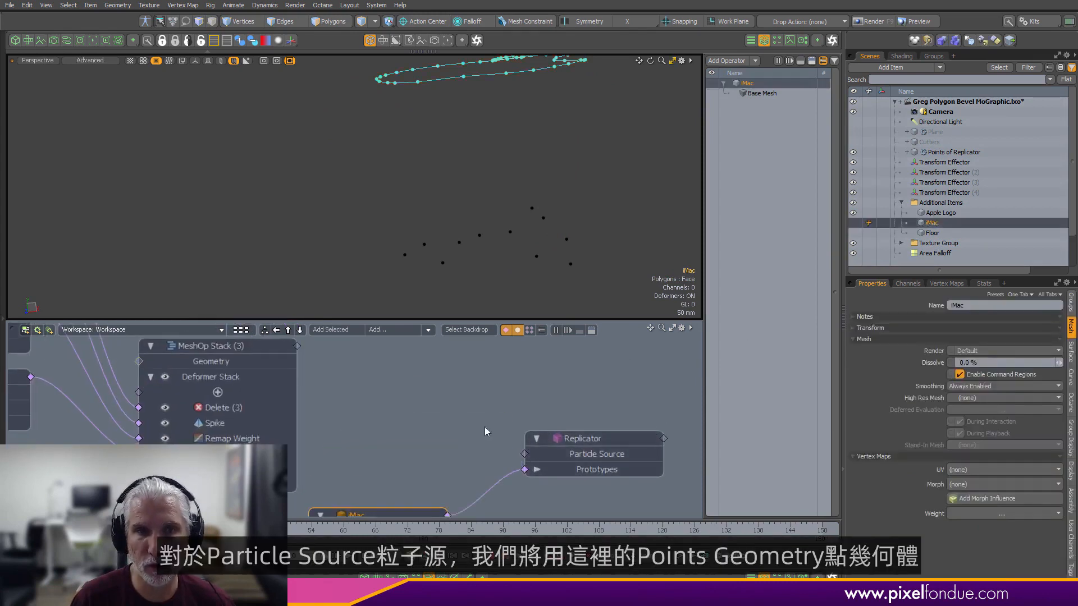
# - Bring the Points of Replicator mesh into the schematic from MeshOp Stack (3)'s Geometry input and link it to the Replicator's Particle Source
pyautogui.scroll(-3, 484, 428)
pyautogui.keyDown('alt'); pyautogui.moveTo(393, 429); pyautogui.dragTo(434, 426); pyautogui.keyUp('alt')
pyautogui.scroll(2, 331, 379)
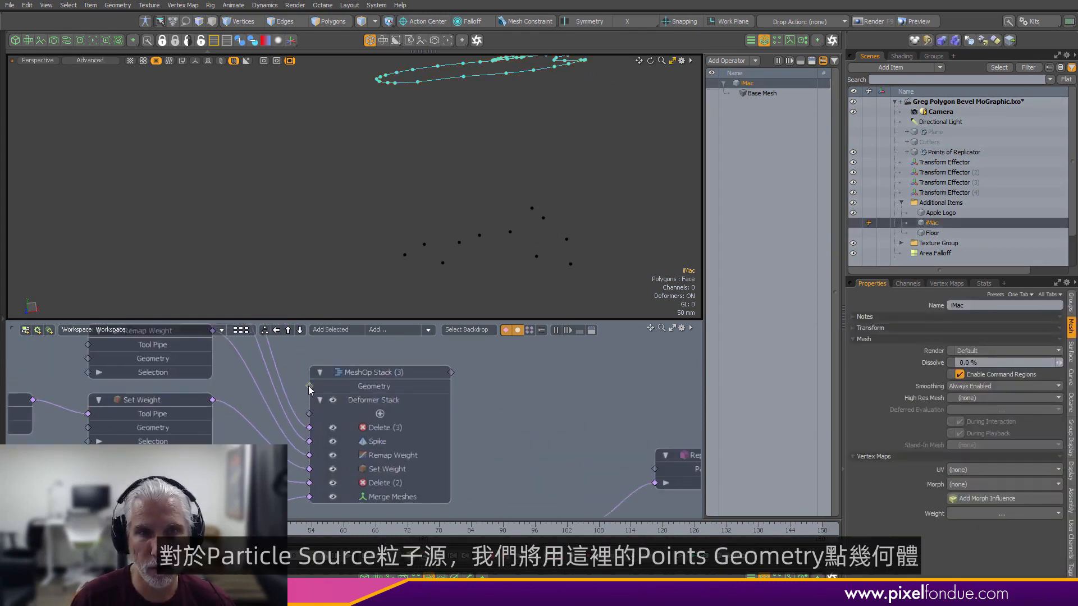
pyautogui.doubleClick(309, 388)
pyautogui.moveTo(270, 360); pyautogui.dragTo(642, 399)
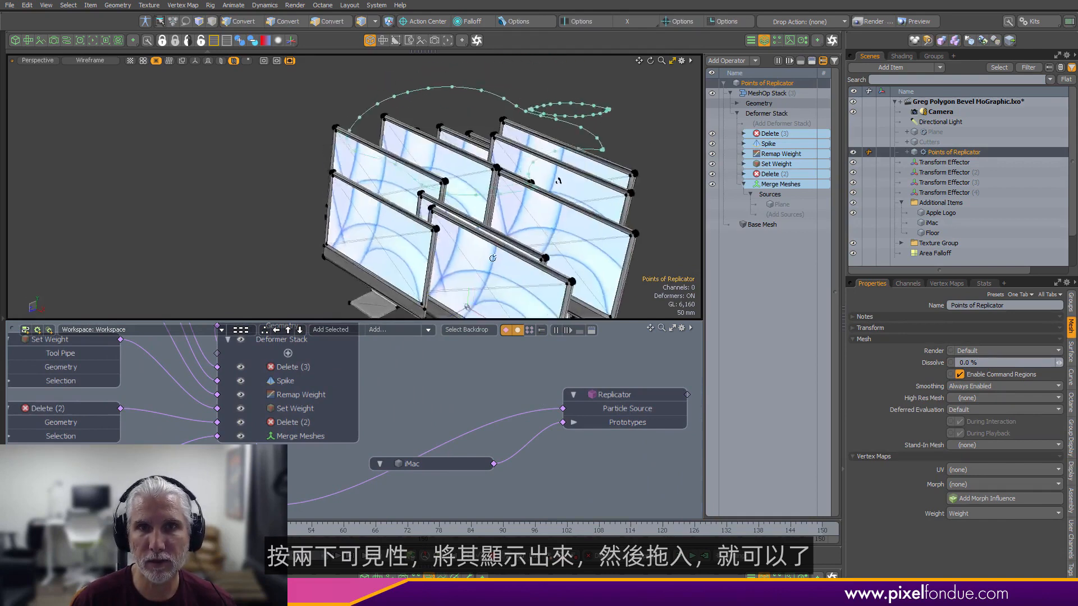
pyautogui.scroll(-5, 492, 258)
pyautogui.keyDown('alt'); pyautogui.moveTo(493, 258); pyautogui.dragTo(469, 244); pyautogui.keyUp('alt')
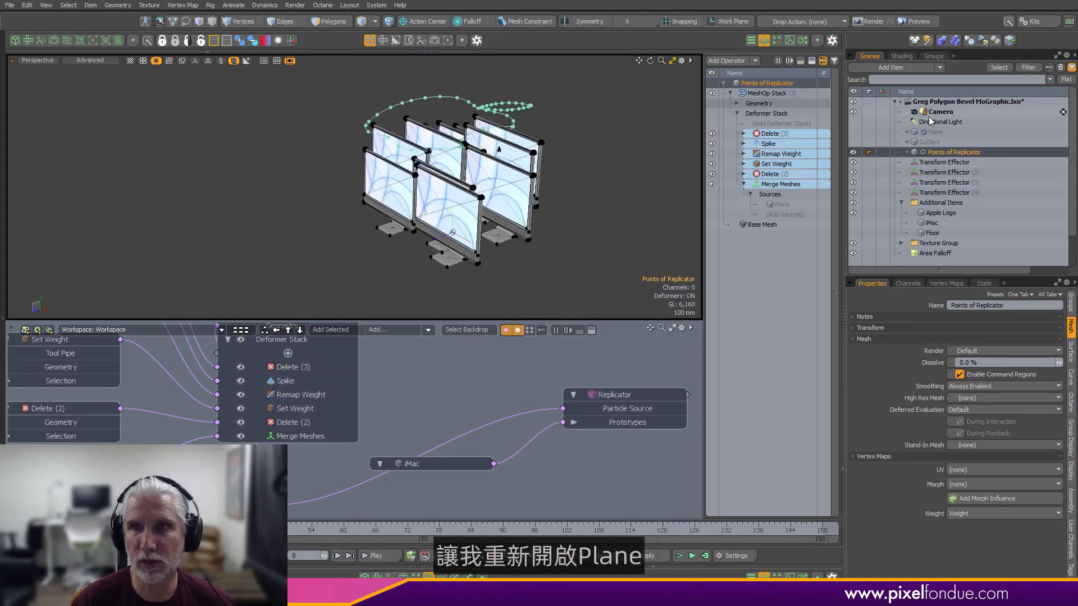
# - Make the Plane logo mesh visible again beneath the replicated iMacs
pyautogui.click(853, 132)
pyautogui.keyDown('alt'); pyautogui.moveTo(337, 247); pyautogui.dragTo(614, 168); pyautogui.keyUp('alt')
pyautogui.keyDown('alt'); pyautogui.moveTo(527, 232); pyautogui.dragTo(216, 255); pyautogui.keyUp('alt')
# - Reverse the Remap Weight node's Remap Value gradient so it rises from its minimum at the start to its maximum at the end
pyautogui.scroll(-2, 428, 393)
pyautogui.moveTo(429, 393); pyautogui.dragTo(524, 415, button='middle')
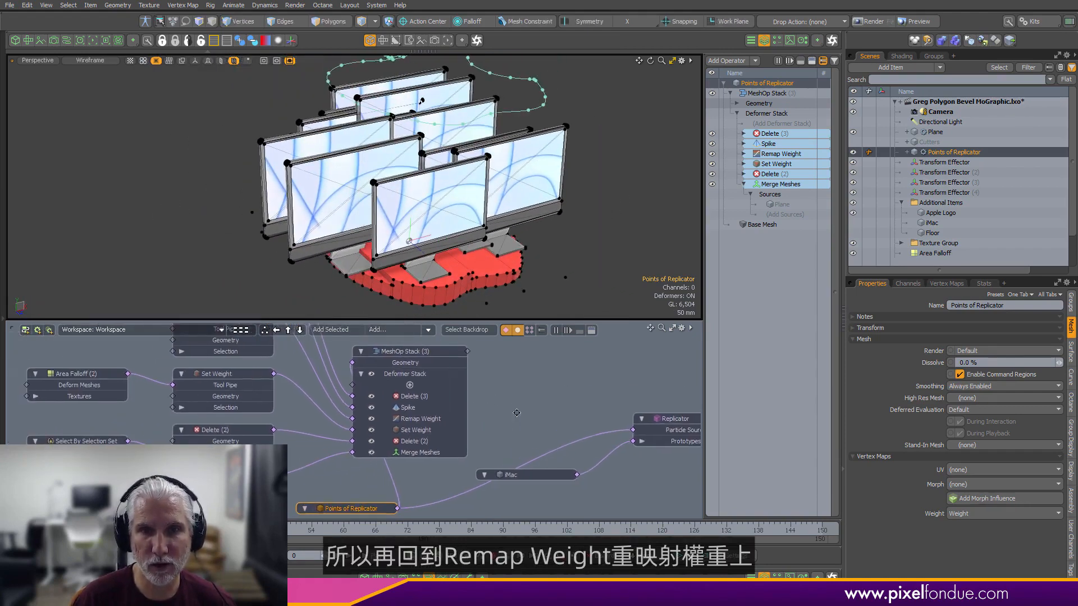
pyautogui.keyDown('alt'); pyautogui.moveTo(517, 405); pyautogui.dragTo(588, 459); pyautogui.keyUp('alt')
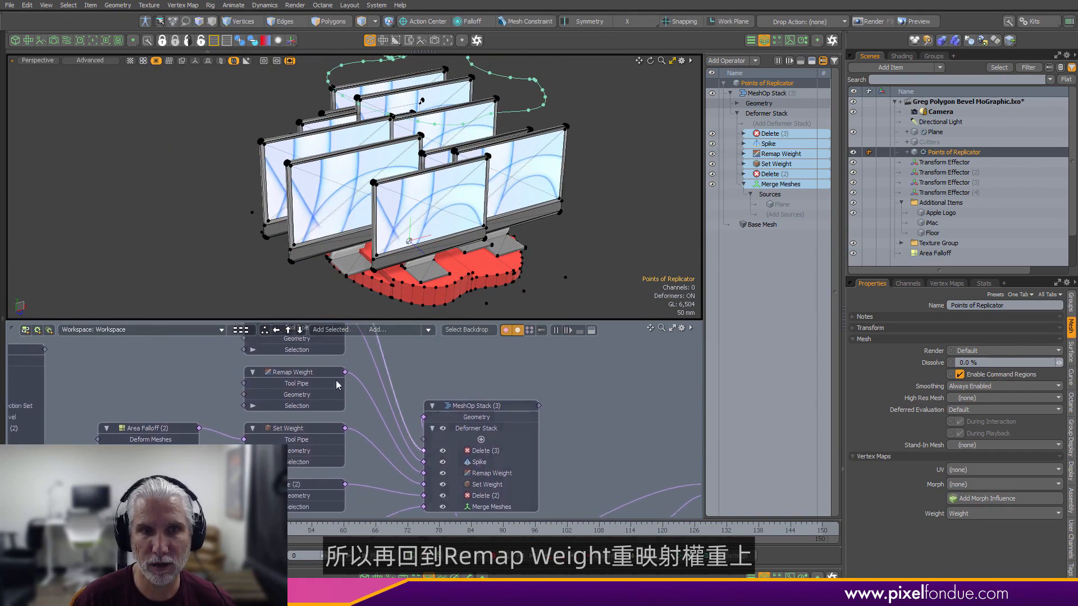
pyautogui.click(308, 385)
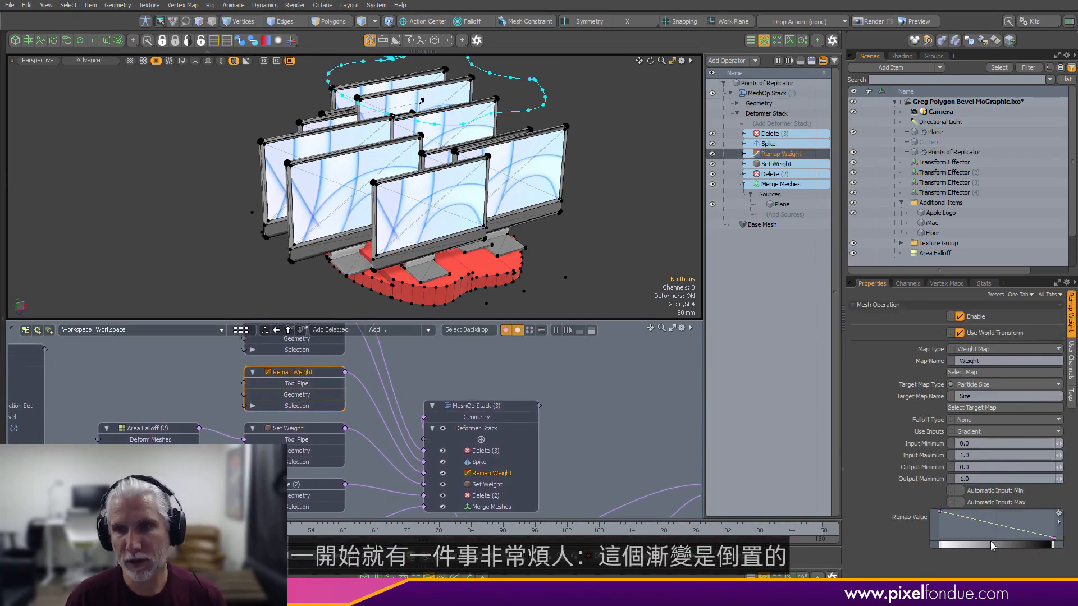
pyautogui.click(939, 512)
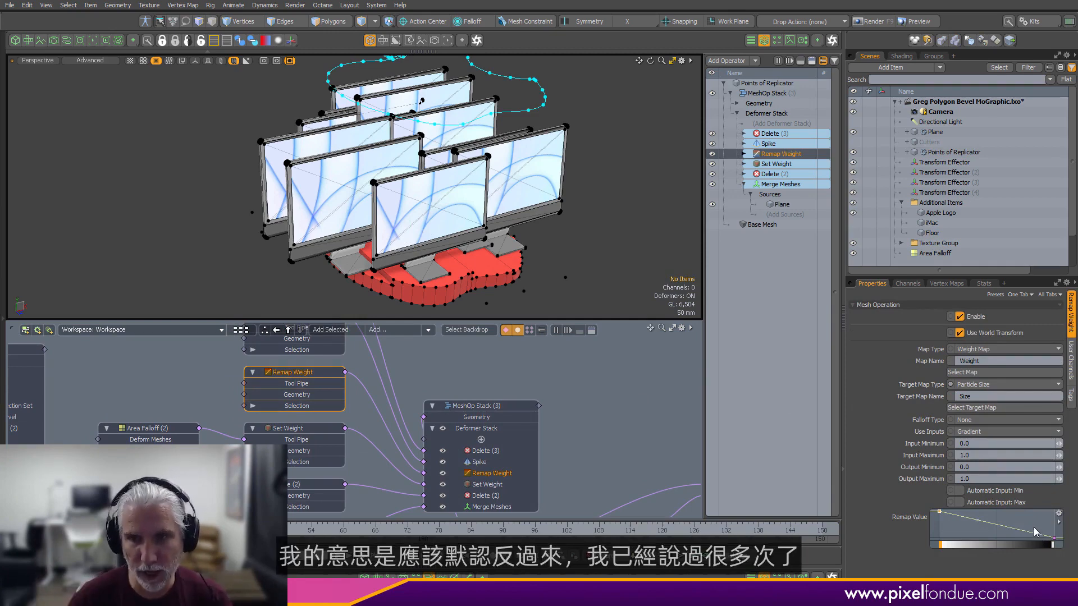
pyautogui.moveTo(939, 512); pyautogui.dragTo(939, 537)
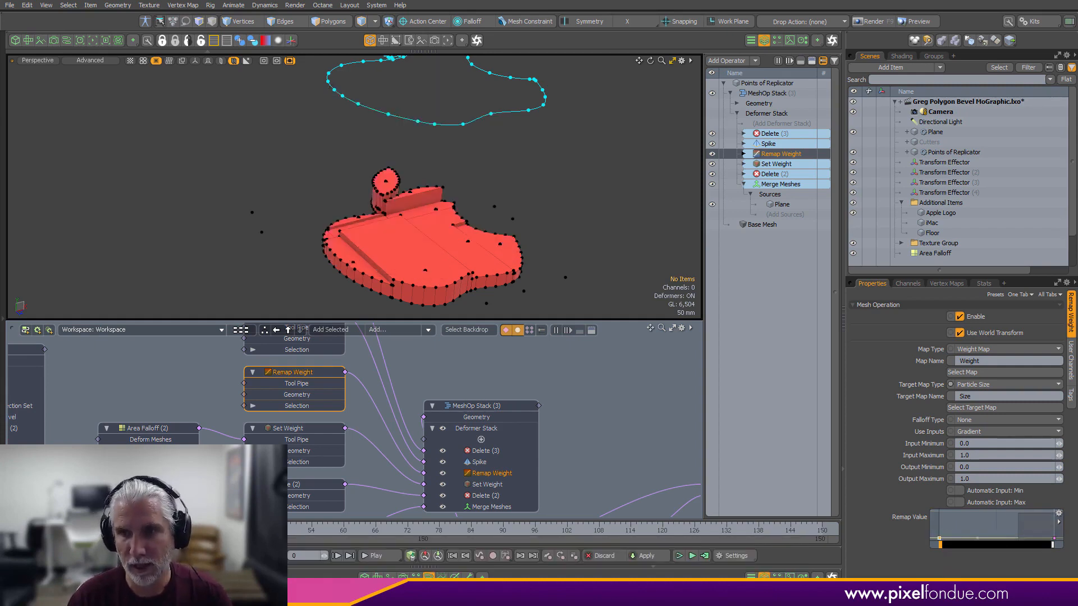
pyautogui.moveTo(1054, 537); pyautogui.dragTo(1055, 513)
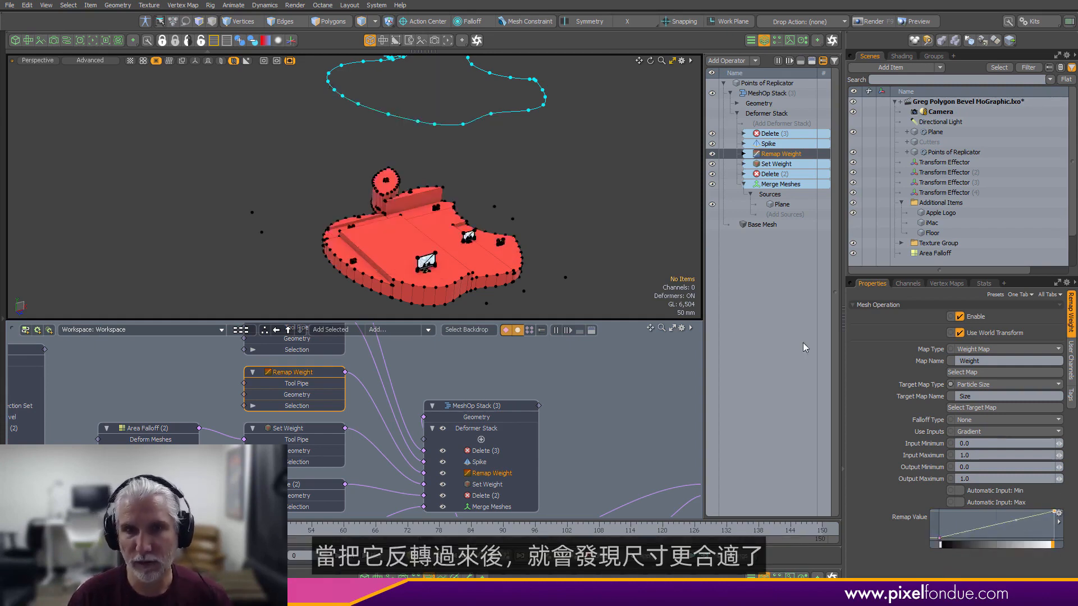
# - Set Remap Weight's Use Inputs option to Both and its Output Minimum to 0.2
pyautogui.scroll(8, 437, 279)
pyautogui.keyDown('alt'); pyautogui.moveTo(436, 280); pyautogui.dragTo(627, 275); pyautogui.keyUp('alt')
pyautogui.scroll(-3, 554, 242)
pyautogui.scroll(3, 627, 276)
pyautogui.scroll(-2, 627, 275)
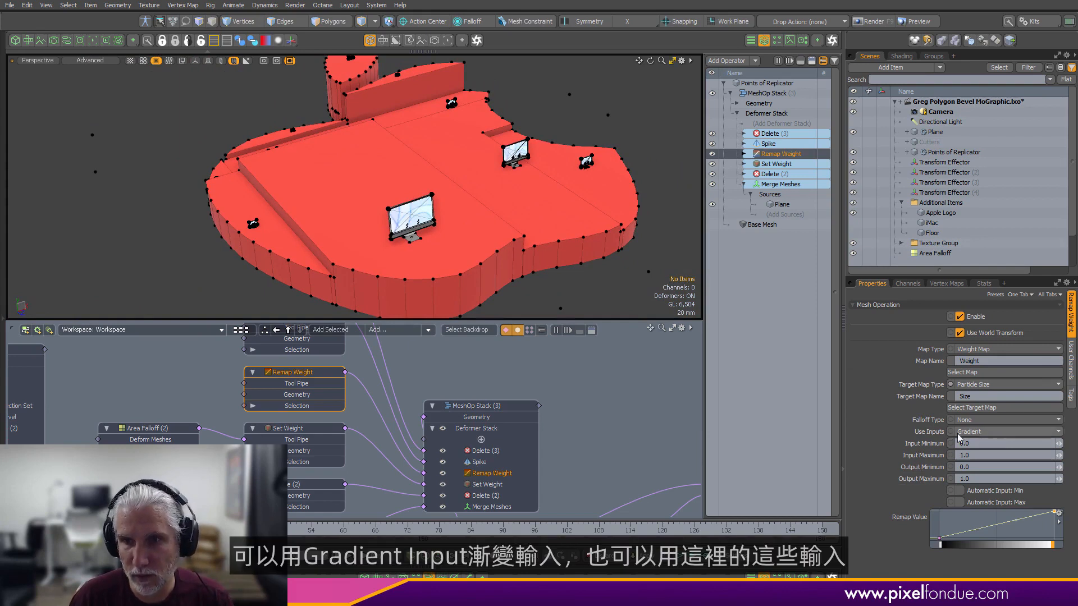
pyautogui.click(991, 432)
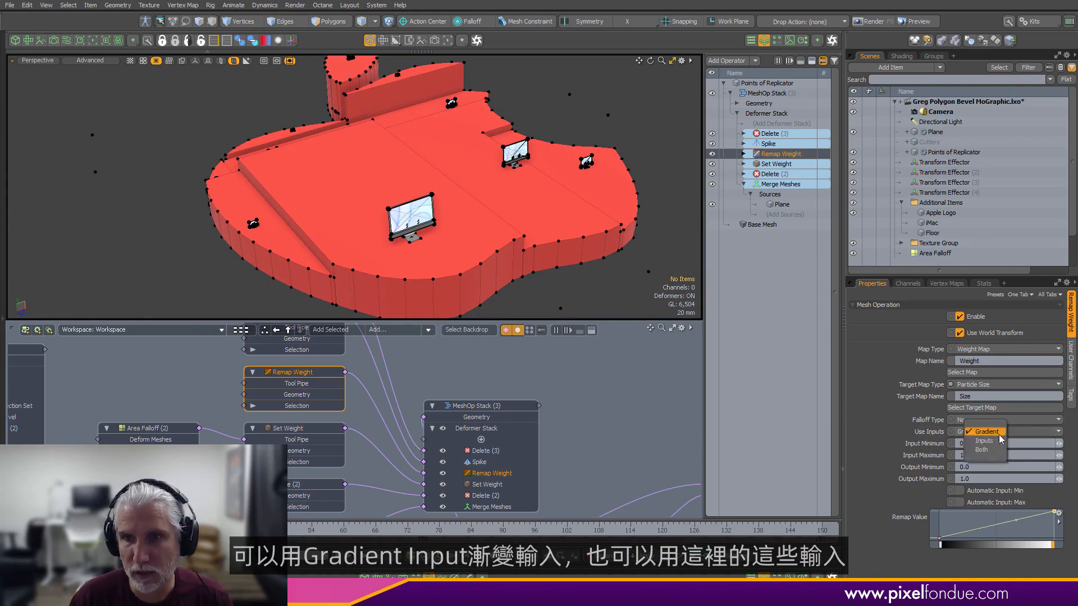
pyautogui.click(986, 431)
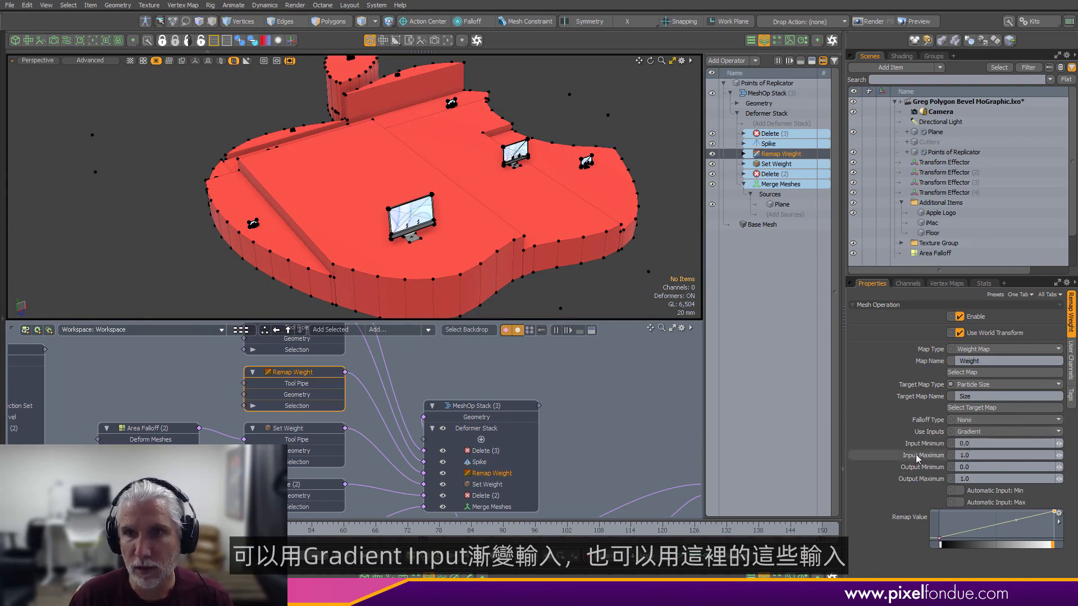
pyautogui.click(975, 432)
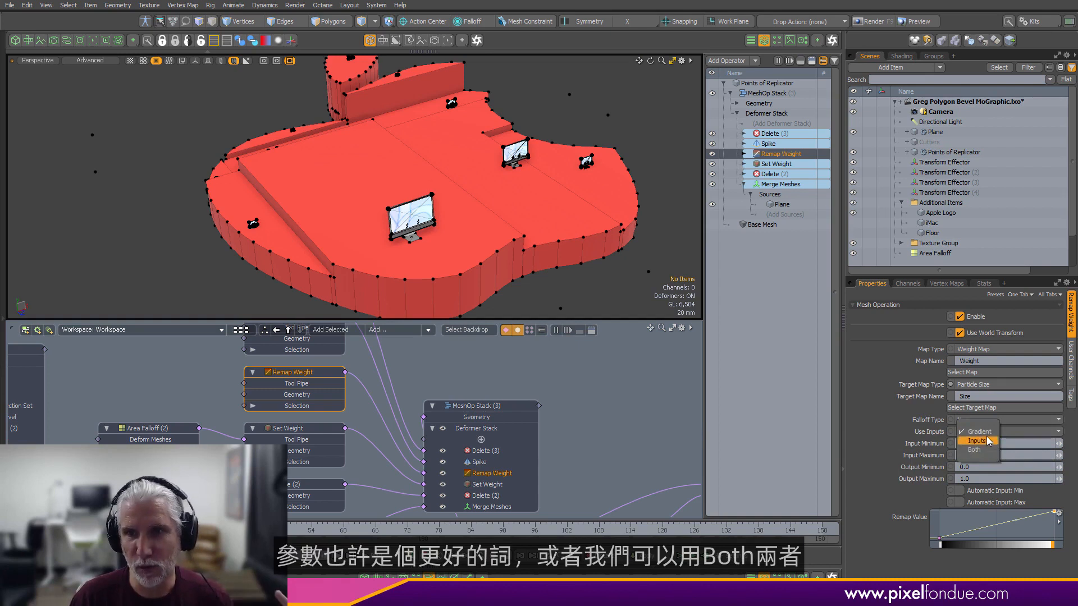
pyautogui.click(989, 455)
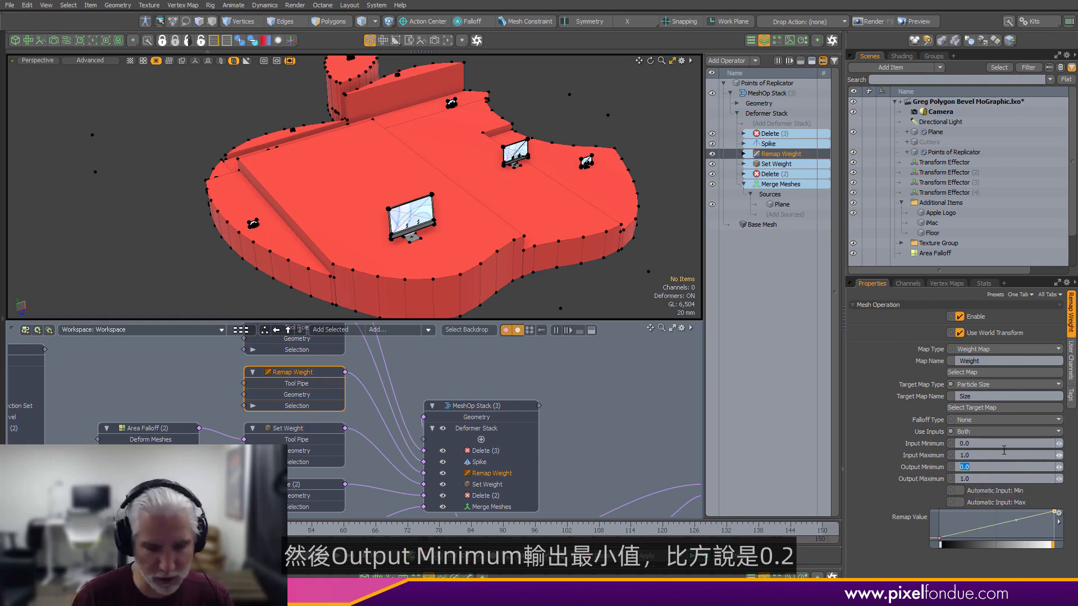
pyautogui.write('.2')
pyautogui.press('Return')
pyautogui.scroll(-2, 457, 186)
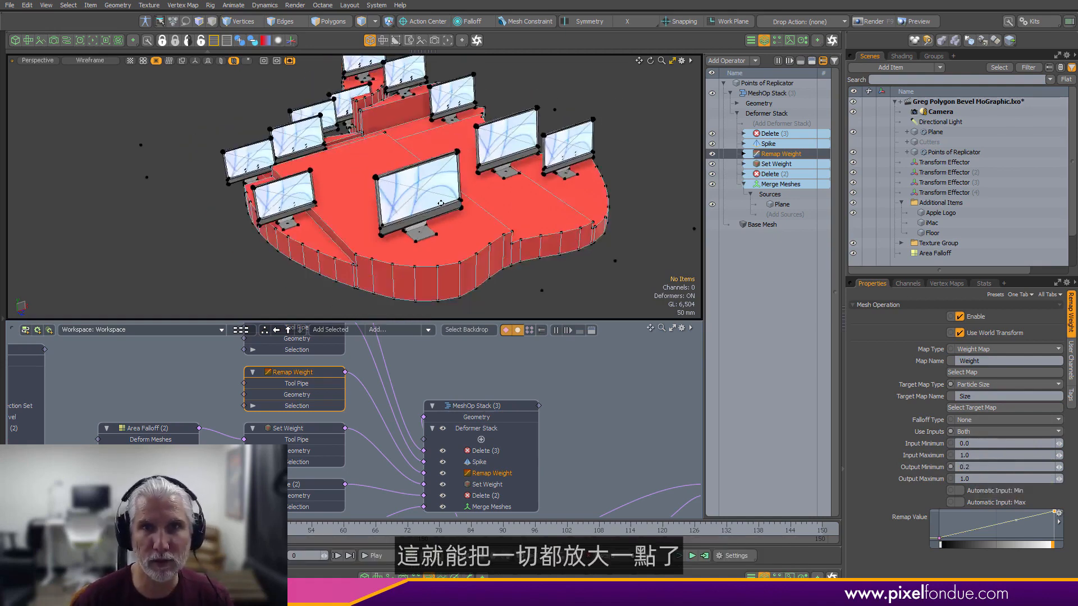
# - Set Remap Weight's Output Maximum to 1.5 and inspect the iMac sizes on the logo
pyautogui.keyDown('alt'); pyautogui.moveTo(457, 187); pyautogui.dragTo(475, 216); pyautogui.keyUp('alt')
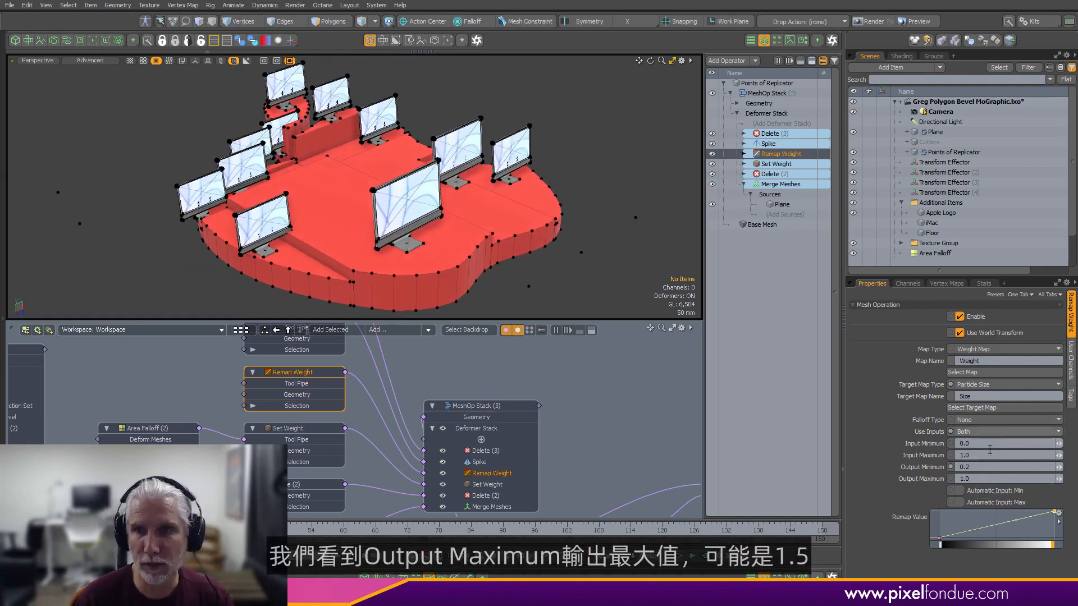
pyautogui.write('1.5')
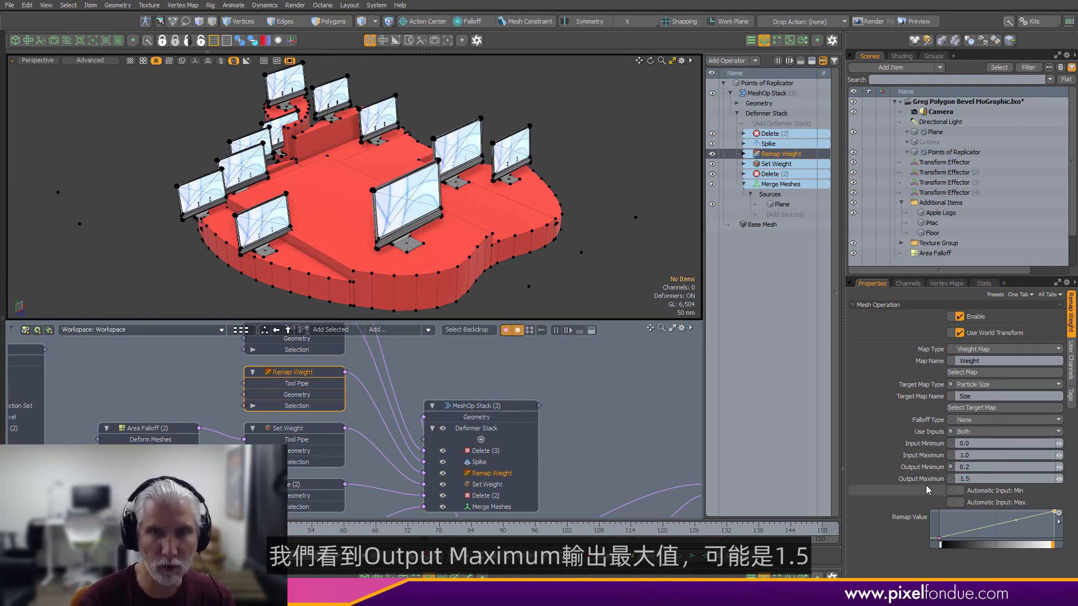
pyautogui.press('Return')
pyautogui.keyDown('alt'); pyautogui.moveTo(458, 231); pyautogui.dragTo(494, 230); pyautogui.keyUp('alt')
pyautogui.scroll(2, 488, 203)
pyautogui.scroll(4, 489, 204)
pyautogui.scroll(-4, 471, 208)
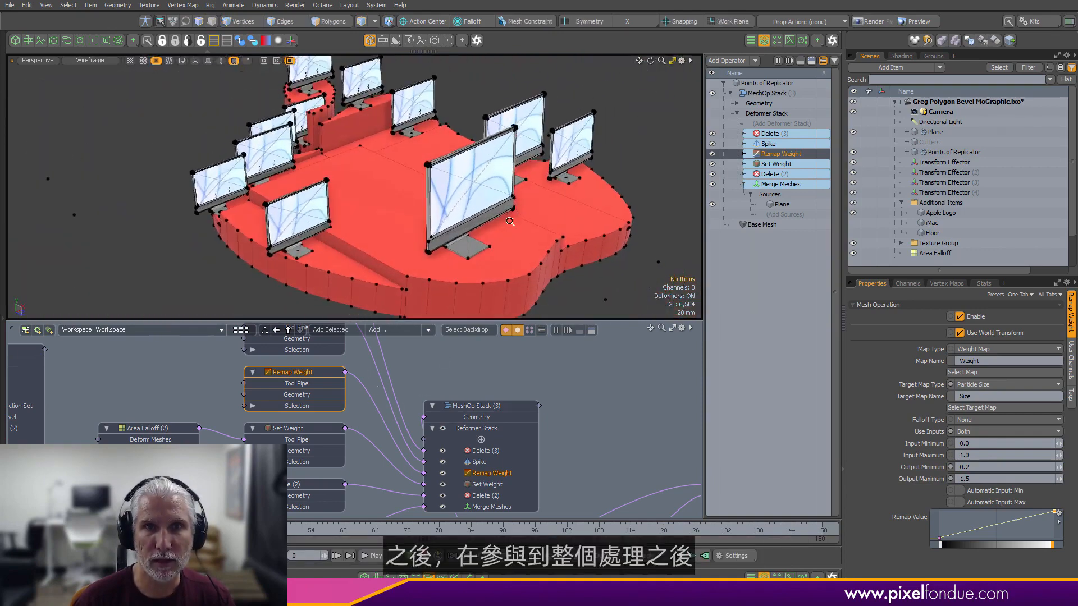
# - Examine through the render camera at frame 49 how well the iMacs fit the logo's narrow polygons
pyautogui.scroll(-3, 488, 230)
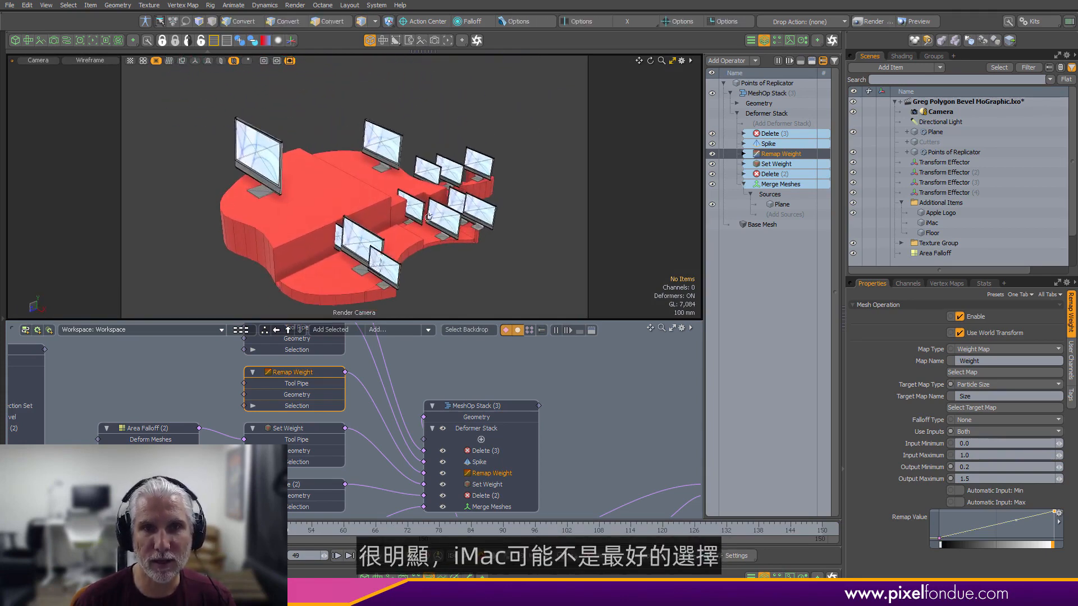
pyautogui.scroll(5, 415, 209)
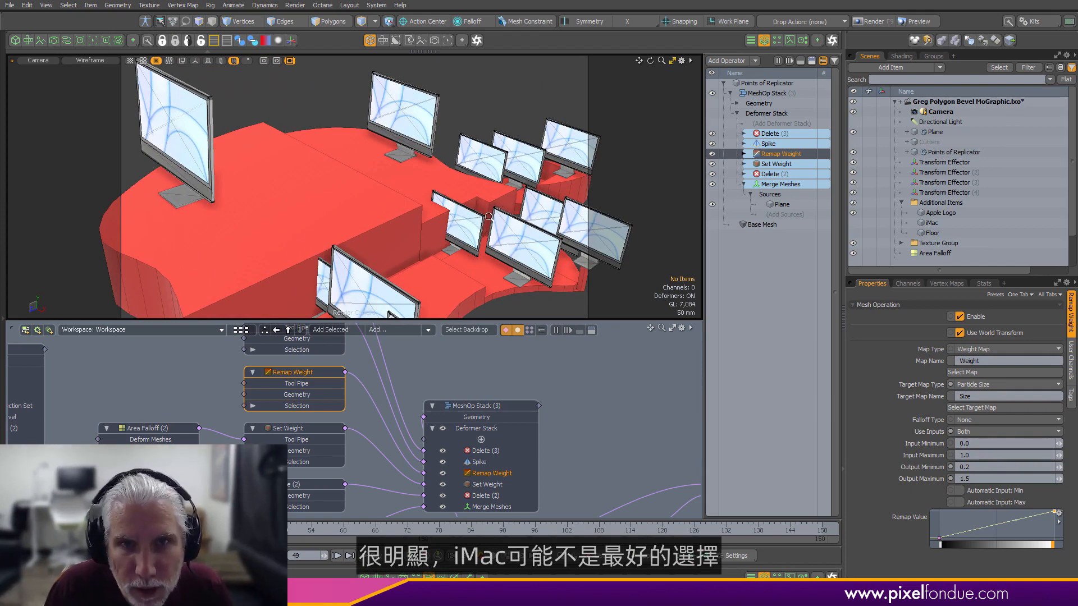
pyautogui.scroll(-4, 470, 226)
pyautogui.keyDown('alt'); pyautogui.moveTo(469, 226); pyautogui.dragTo(393, 242); pyautogui.keyUp('alt')
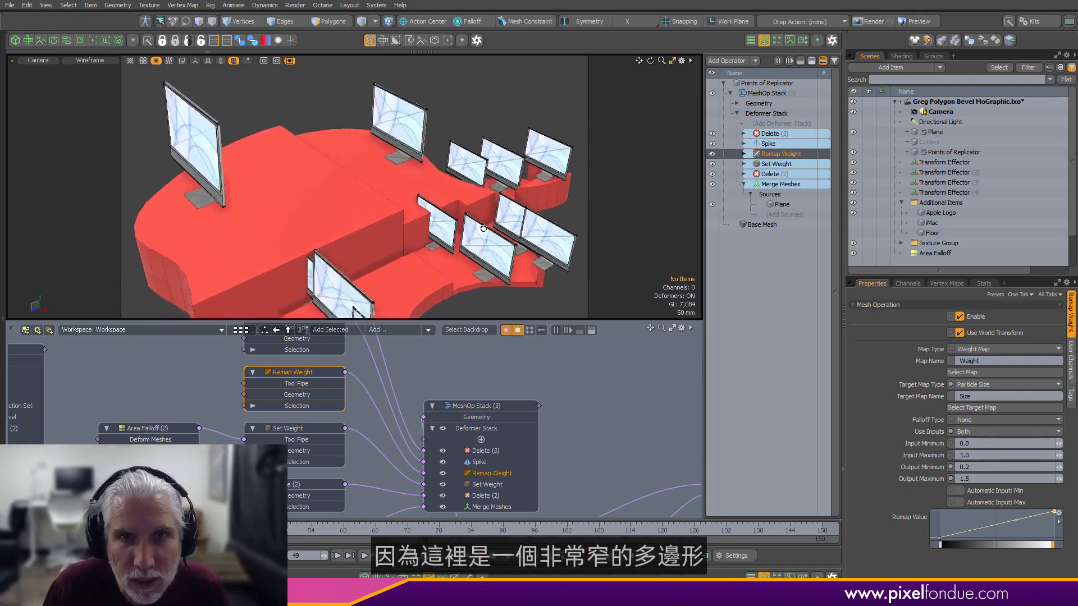
pyautogui.scroll(5, 480, 180)
pyautogui.keyDown('alt'); pyautogui.keyDown('shift'); pyautogui.moveTo(612, 174); pyautogui.dragTo(439, 168); pyautogui.keyUp('shift'); pyautogui.keyUp('alt')
pyautogui.scroll(3, 481, 180)
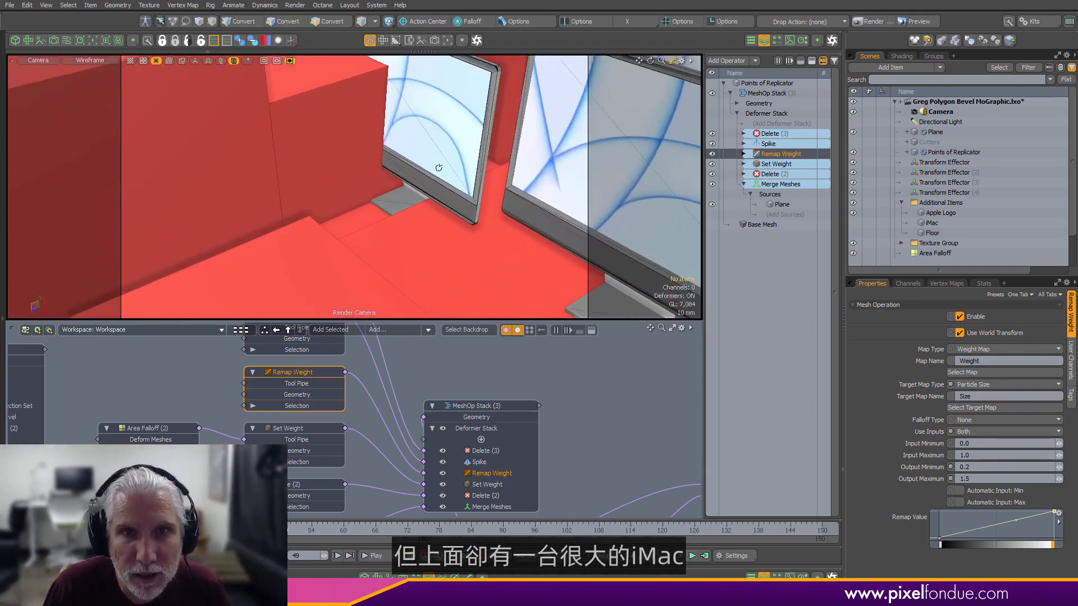
pyautogui.keyDown('ctrl'); pyautogui.keyDown('alt'); pyautogui.moveTo(500, 209); pyautogui.dragTo(447, 248); pyautogui.keyUp('alt'); pyautogui.keyUp('ctrl')
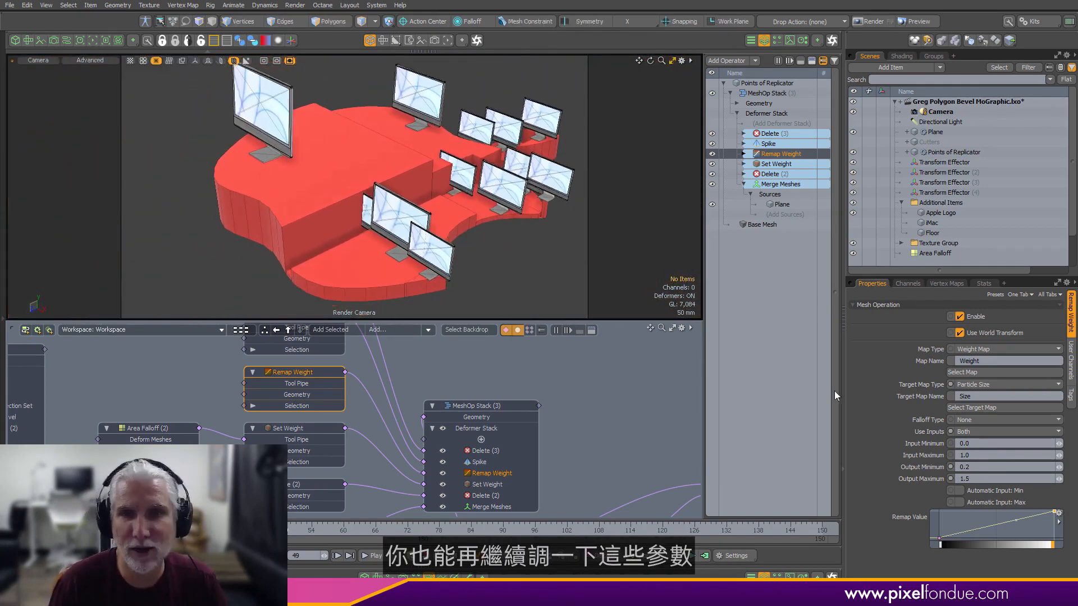
# - Try an Output Minimum of 0.01 in Remap Weight and inspect the smallest iMacs up close
pyautogui.click(979, 460)
pyautogui.write('.01')
pyautogui.press('Return')
pyautogui.keyDown('ctrl'); pyautogui.keyDown('alt'); pyautogui.moveTo(499, 207); pyautogui.dragTo(604, 194); pyautogui.keyUp('alt'); pyautogui.keyUp('ctrl')
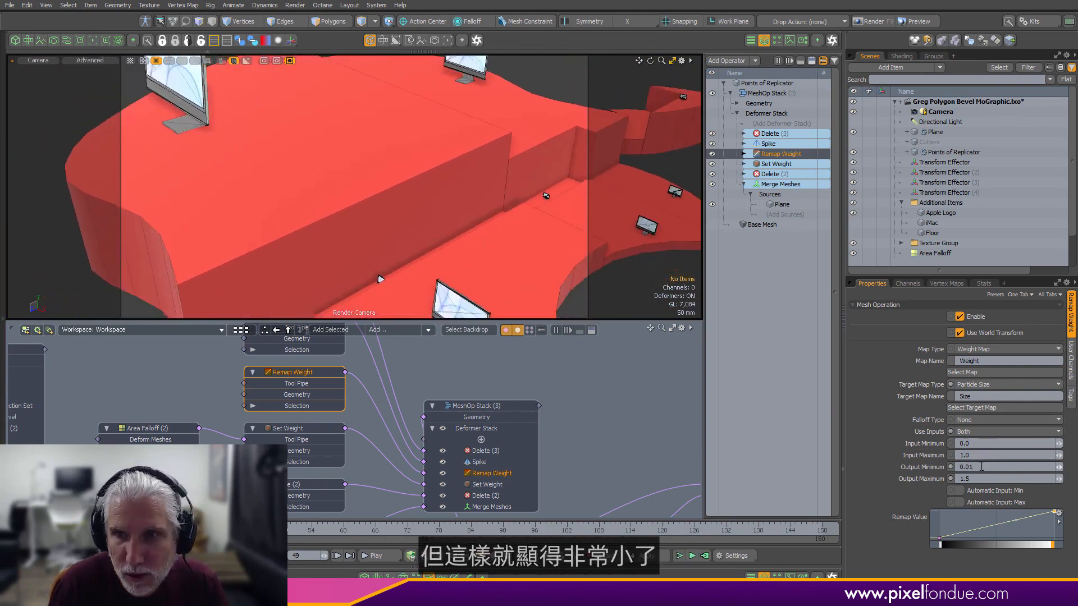
# - Set Remap Weight's Output Minimum to 0.02 and inspect the iMacs across the whole logo
pyautogui.click(981, 467)
pyautogui.write('.02')
pyautogui.press('Return')
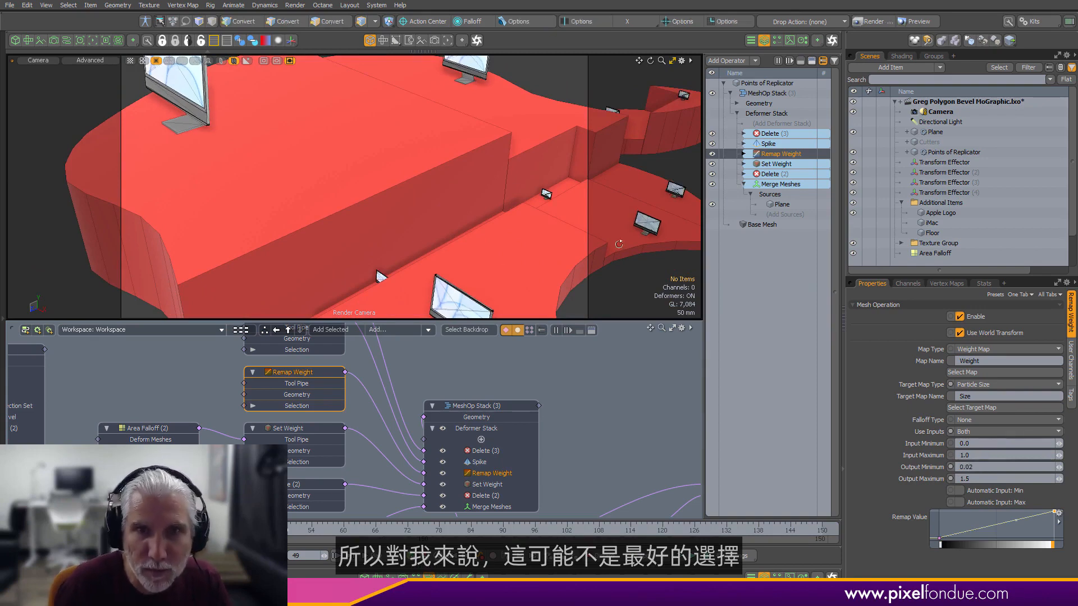
pyautogui.keyDown('alt'); pyautogui.moveTo(480, 217); pyautogui.dragTo(444, 212); pyautogui.keyUp('alt')
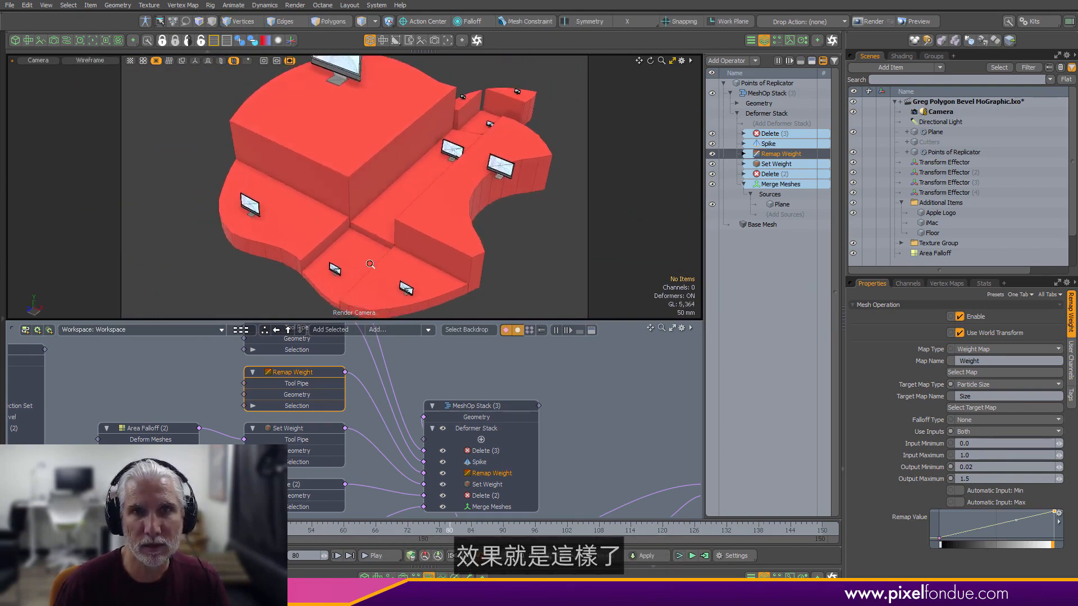
pyautogui.keyDown('alt'); pyautogui.moveTo(416, 280); pyautogui.dragTo(393, 227); pyautogui.keyUp('alt')
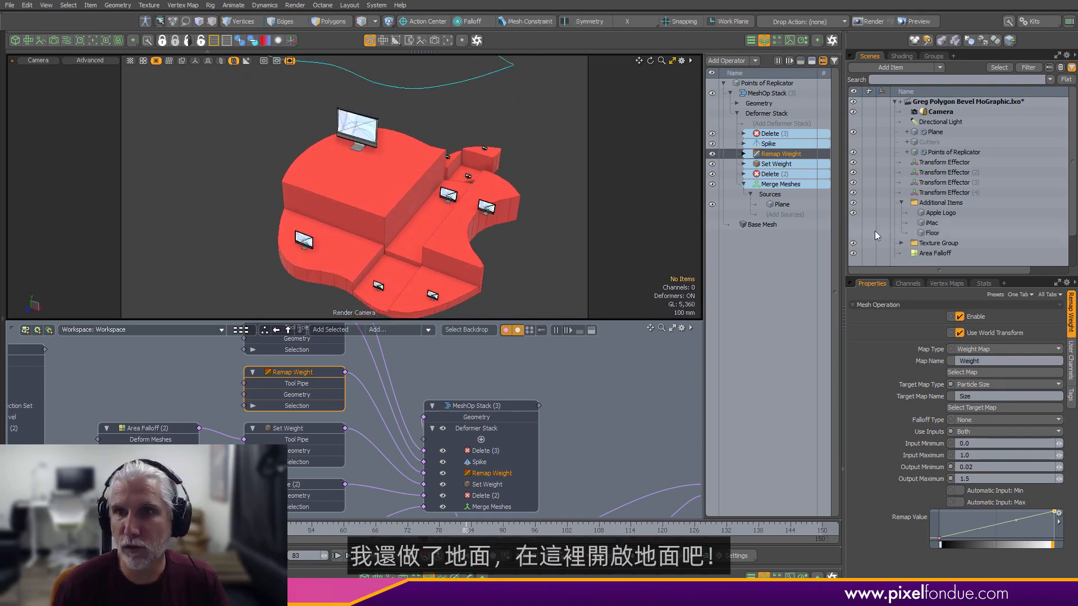
# - Show the Floor mesh under the logo and play the animation through the camera
pyautogui.click(852, 233)
pyautogui.keyDown('ctrl'); pyautogui.keyDown('alt'); pyautogui.moveTo(451, 220); pyautogui.dragTo(432, 203); pyautogui.keyUp('alt'); pyautogui.keyUp('ctrl')
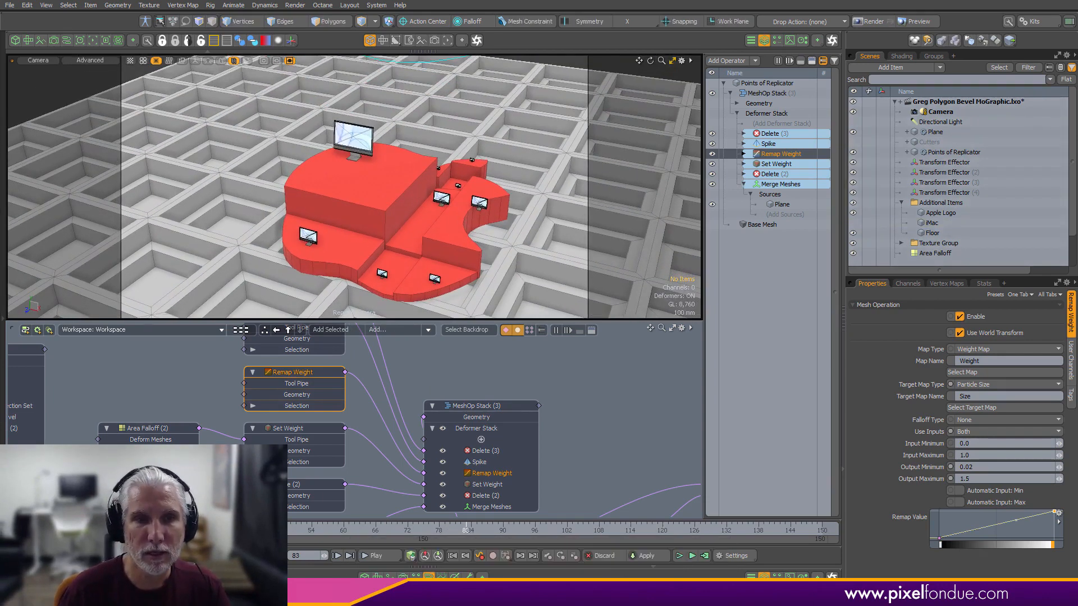
pyautogui.click(337, 556)
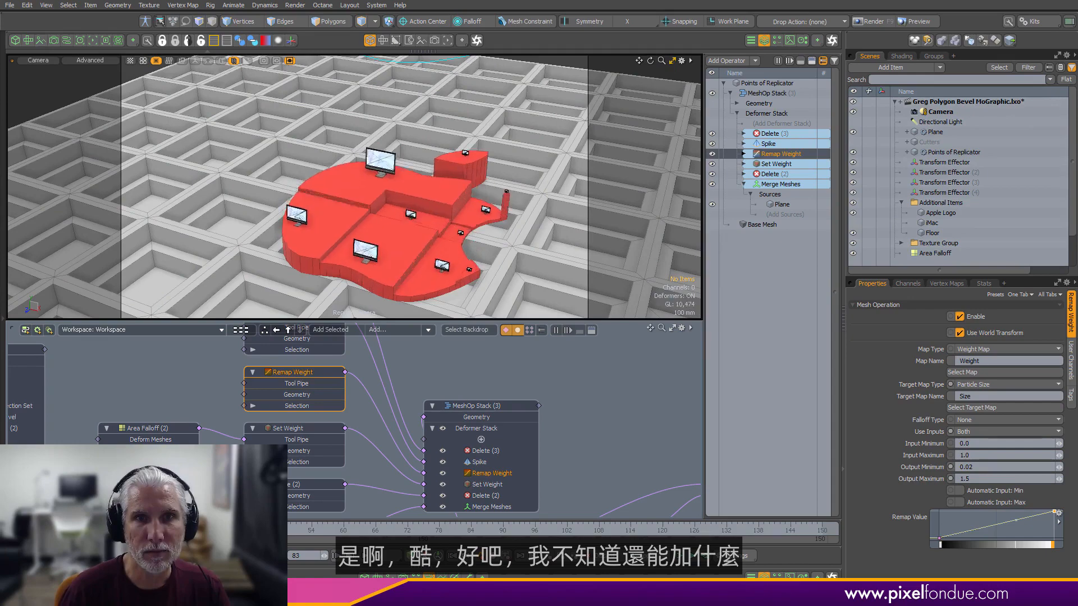
pyautogui.keyDown('alt'); pyautogui.moveTo(338, 231); pyautogui.dragTo(532, 370); pyautogui.keyUp('alt')
# - Move the iMac node lower in the schematic, clear of the Points of Replicator link, and deselect Remap Weight
pyautogui.scroll(-5, 516, 405)
pyautogui.keyDown('alt'); pyautogui.moveTo(488, 413); pyautogui.dragTo(402, 391); pyautogui.keyUp('alt')
pyautogui.scroll(3, 517, 402)
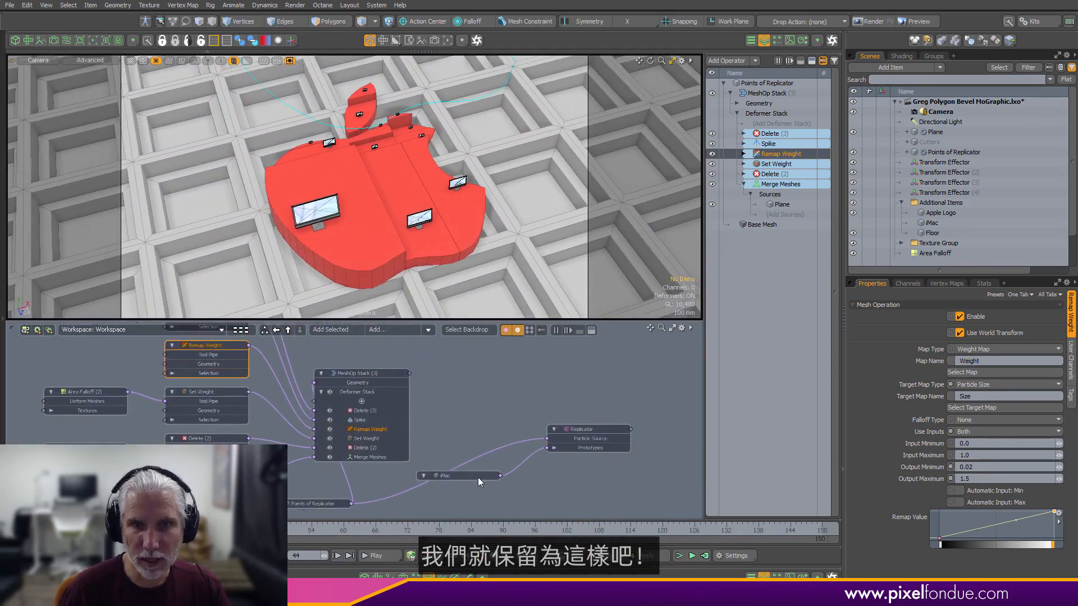
pyautogui.moveTo(478, 478); pyautogui.dragTo(555, 469)
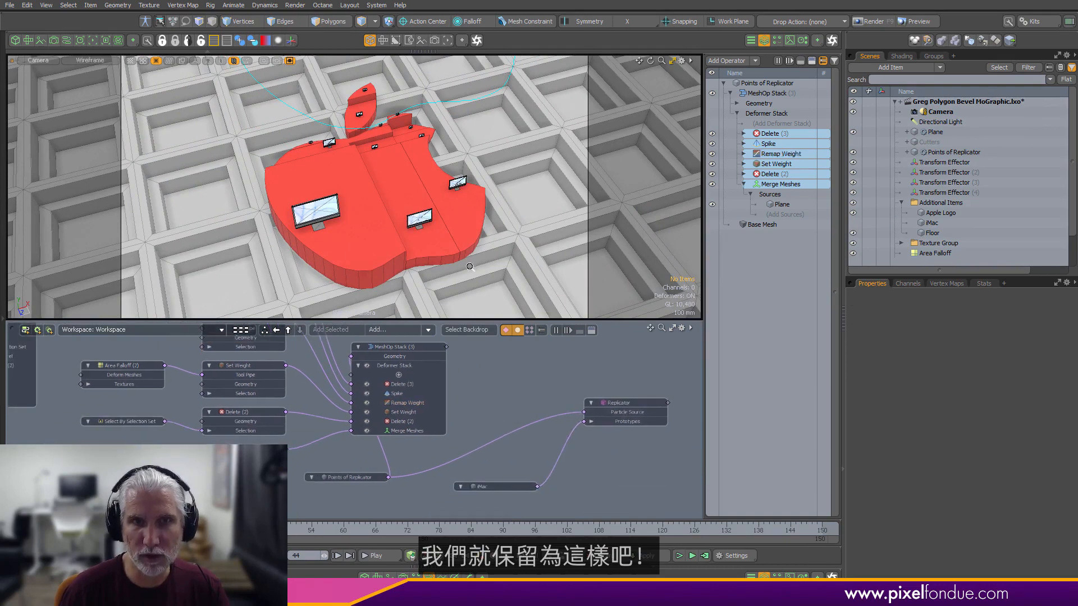
pyautogui.keyDown('alt'); pyautogui.moveTo(443, 247); pyautogui.dragTo(449, 229); pyautogui.keyUp('alt')
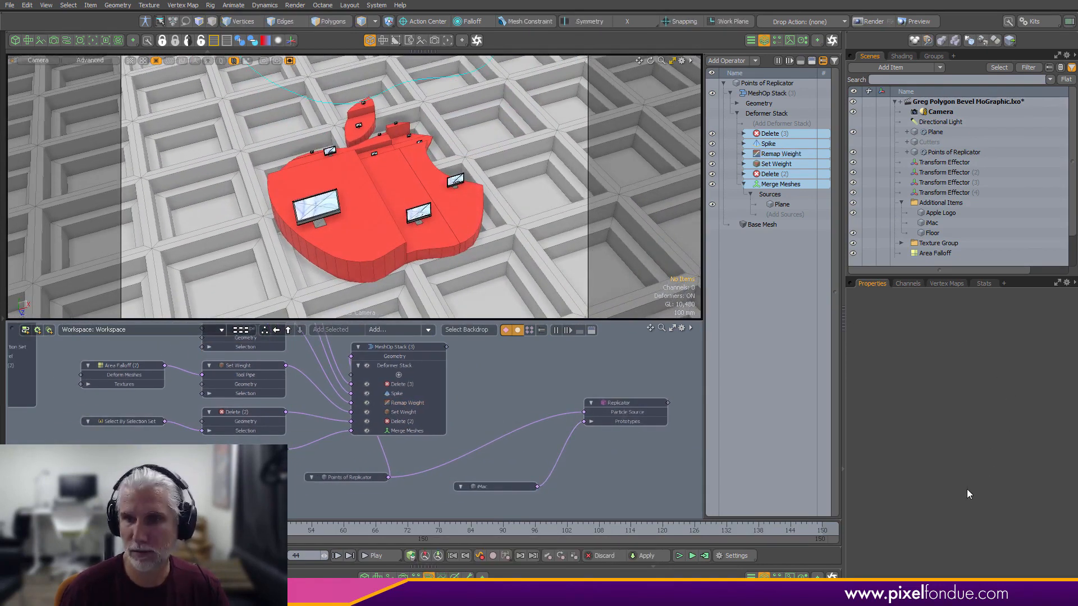